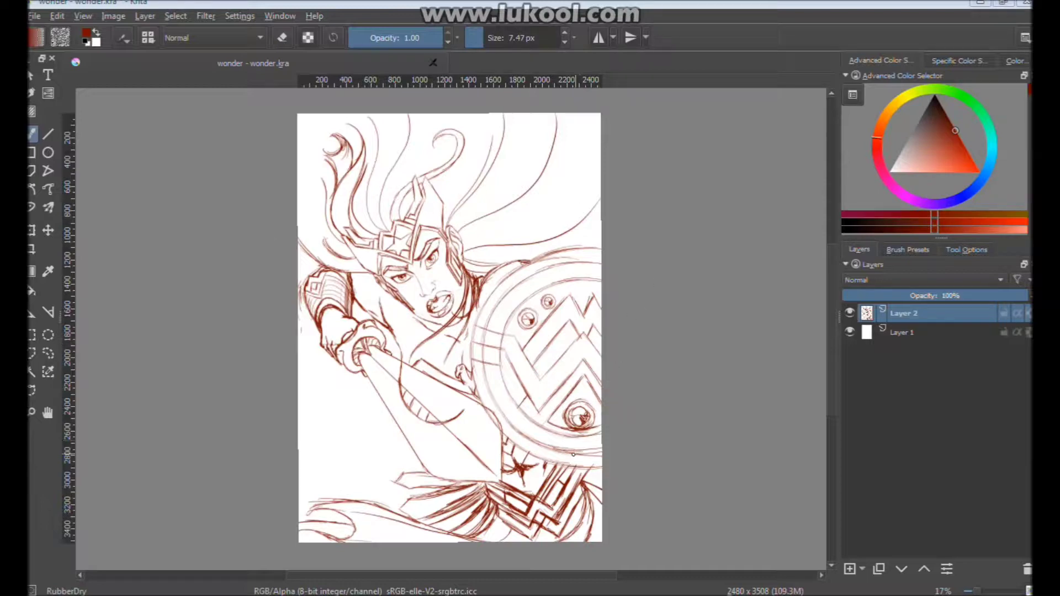
Add an empty Layer 4 above the red sketch and switch to the Transform tool
{"action": "left_click", "coordinate": [849, 569]}
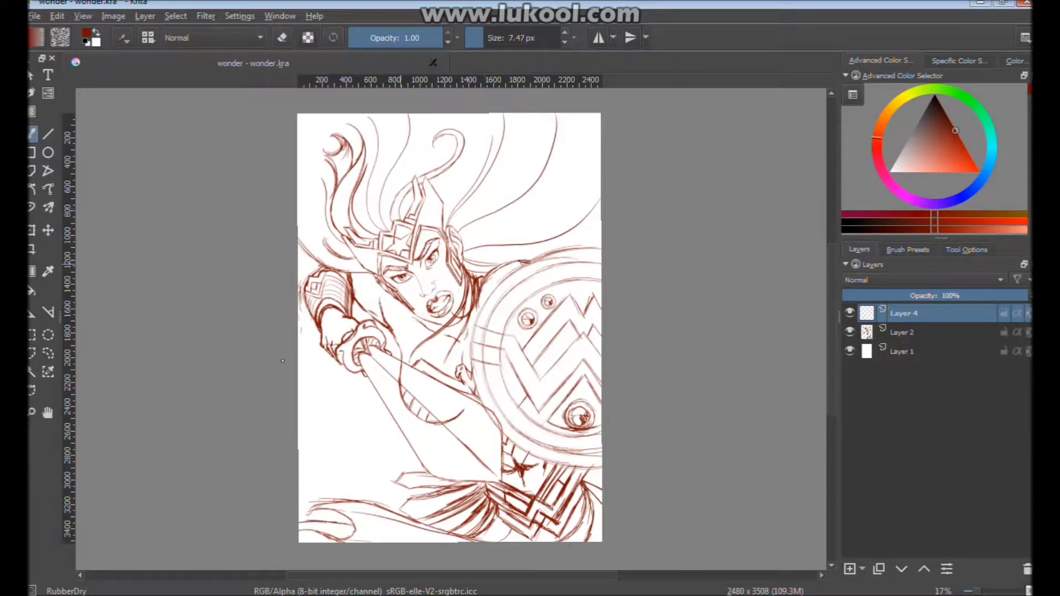
{"action": "left_click", "coordinate": [34, 233]}
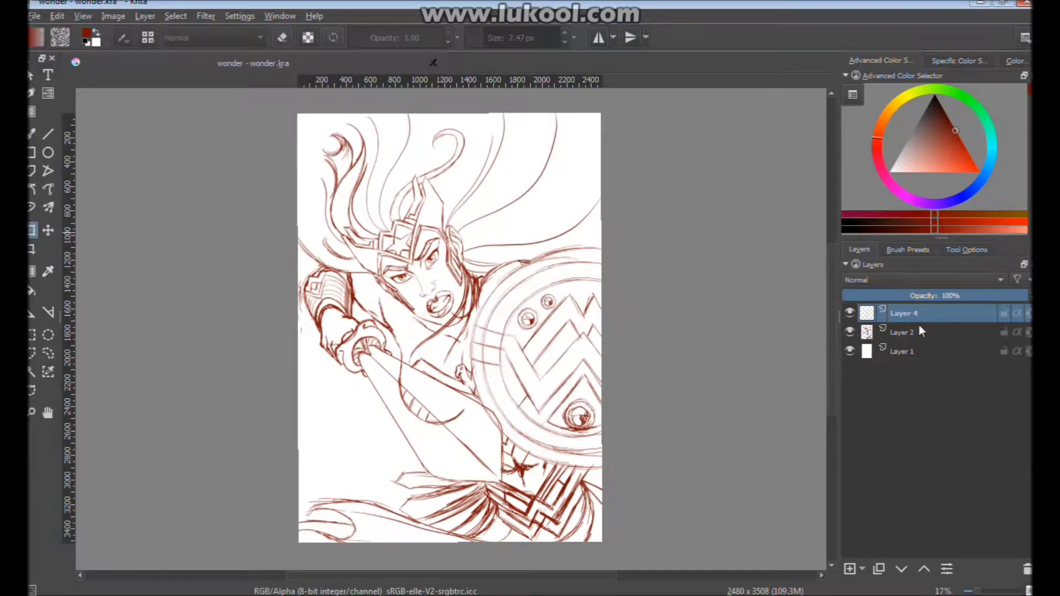
{"action": "left_click", "coordinate": [966, 250]}
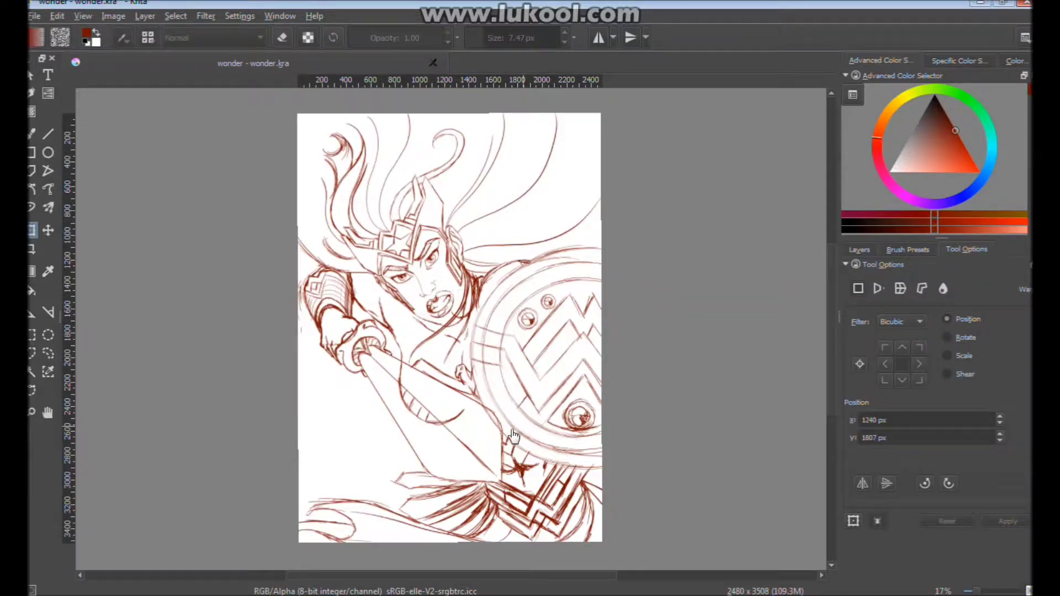
Skew the sketch's top-right corner in Perspective mode, then set the transform mode to Warp
{"action": "left_click", "coordinate": [445, 342]}
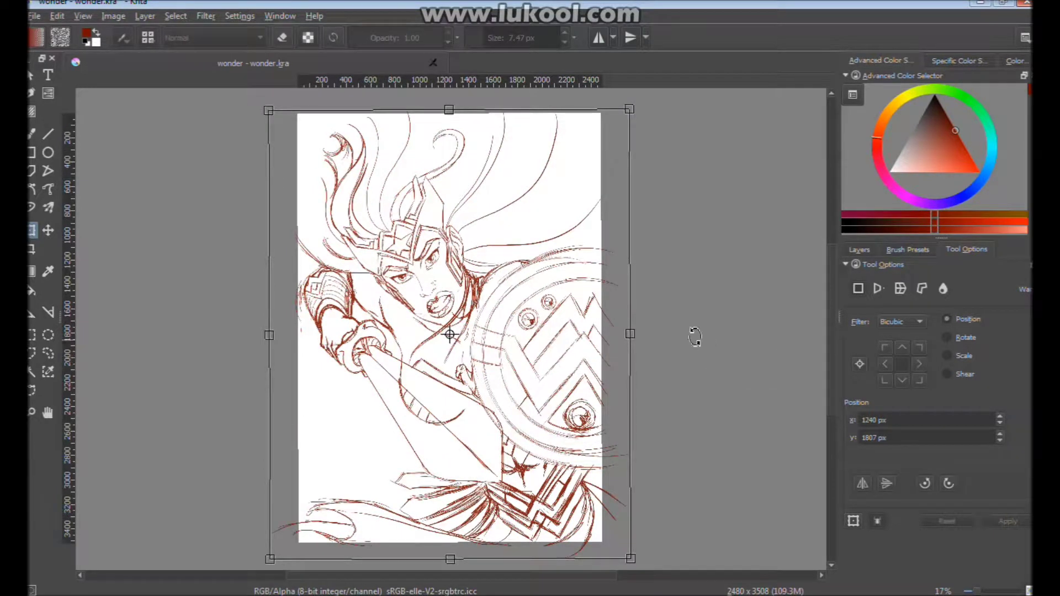
{"action": "left_click", "coordinate": [877, 289]}
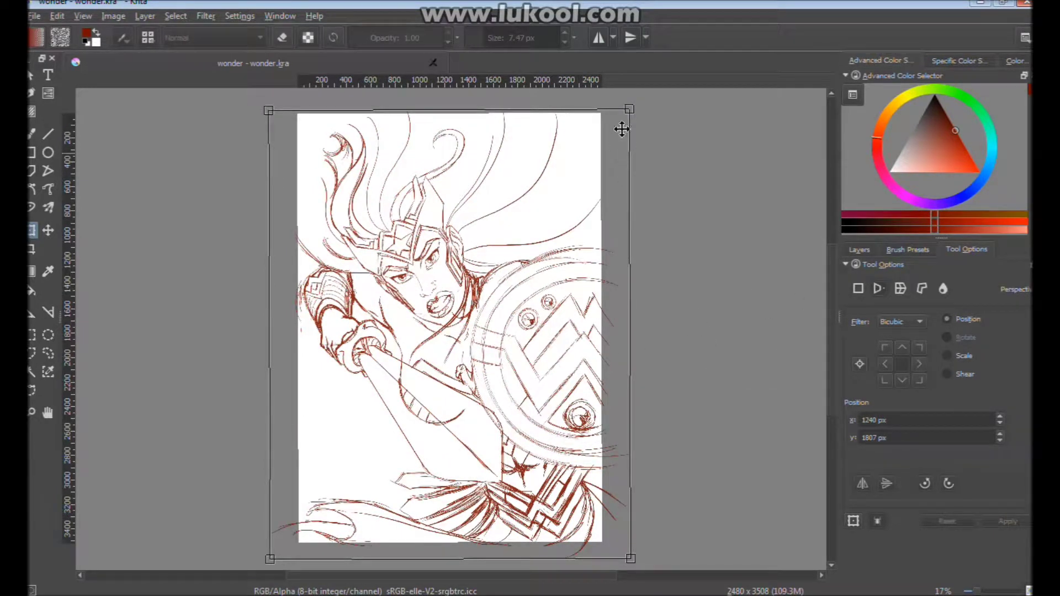
{"action": "left_click_drag", "start_coordinate": [629, 110], "coordinate": [607, 63]}
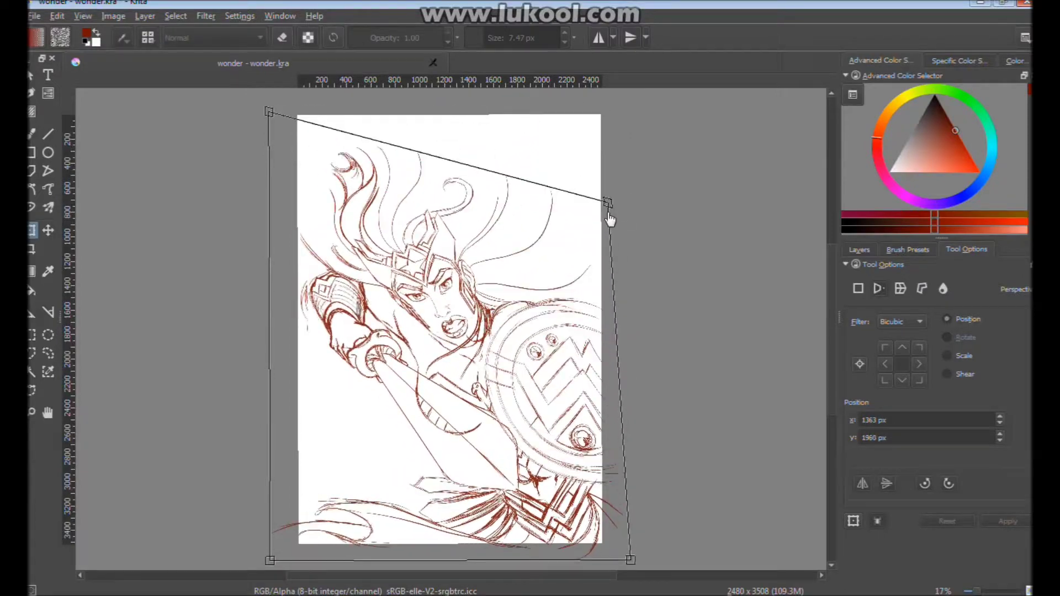
{"action": "left_click_drag", "start_coordinate": [607, 63], "coordinate": [618, 270]}
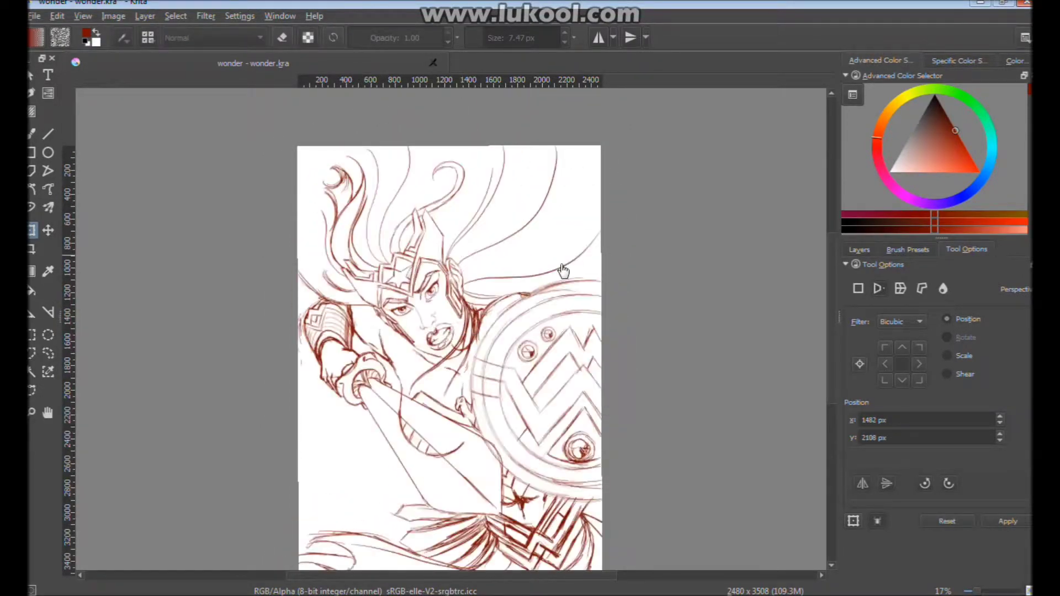
{"action": "left_click", "coordinate": [901, 288]}
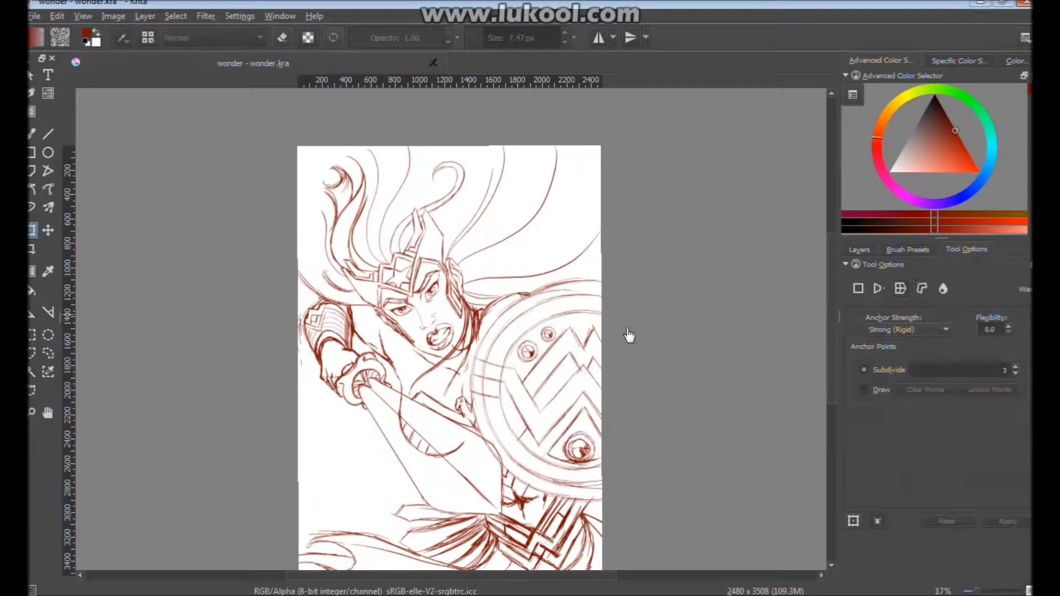
{"action": "left_click", "coordinate": [268, 367]}
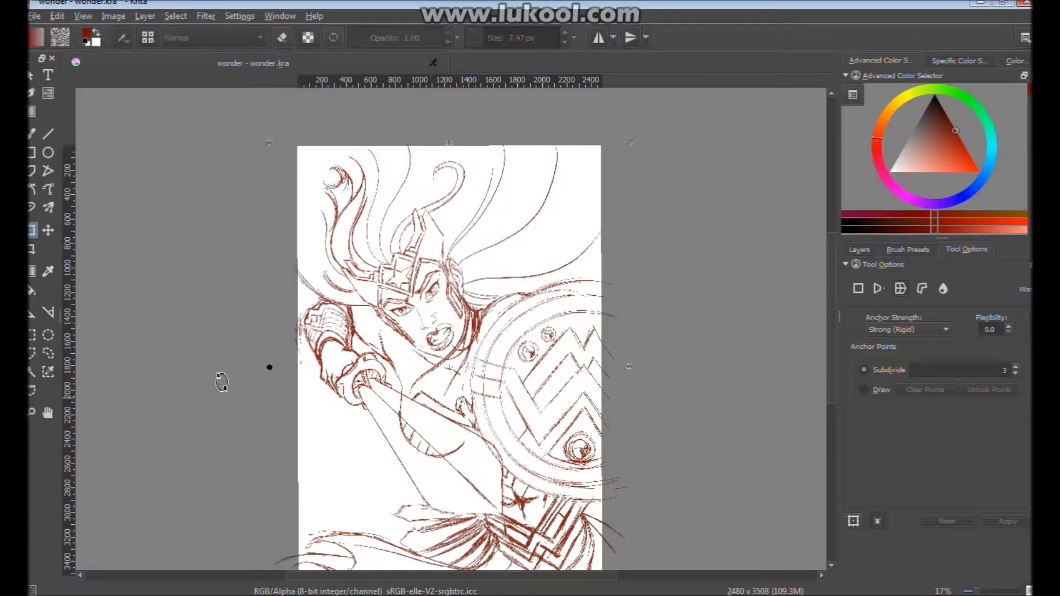
{"action": "left_click_drag", "start_coordinate": [269, 367], "coordinate": [275, 302]}
{"action": "mouse_move", "coordinate": [629, 367]}
{"action": "left_mouse_down"}
{"action": "mouse_move", "coordinate": [654, 367]}
{"action": "mouse_move", "coordinate": [625, 409]}
{"action": "left_mouse_up"}
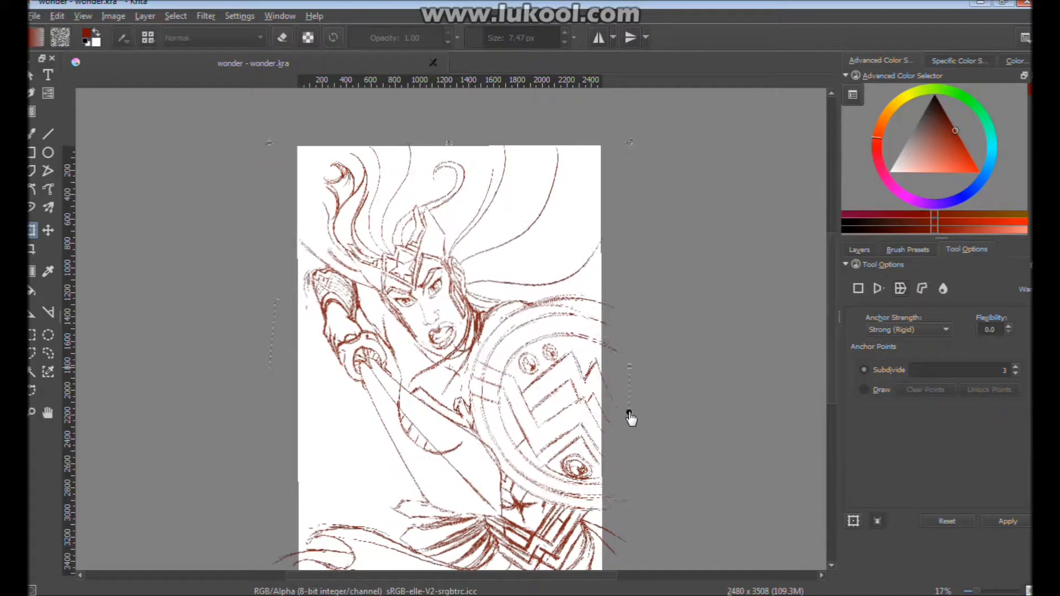
{"action": "mouse_move", "coordinate": [629, 142]}
{"action": "left_mouse_down"}
{"action": "mouse_move", "coordinate": [555, 268]}
{"action": "mouse_move", "coordinate": [743, 111]}
{"action": "mouse_move", "coordinate": [797, 230]}
{"action": "mouse_move", "coordinate": [632, 149]}
{"action": "mouse_move", "coordinate": [671, 199]}
{"action": "left_mouse_up"}
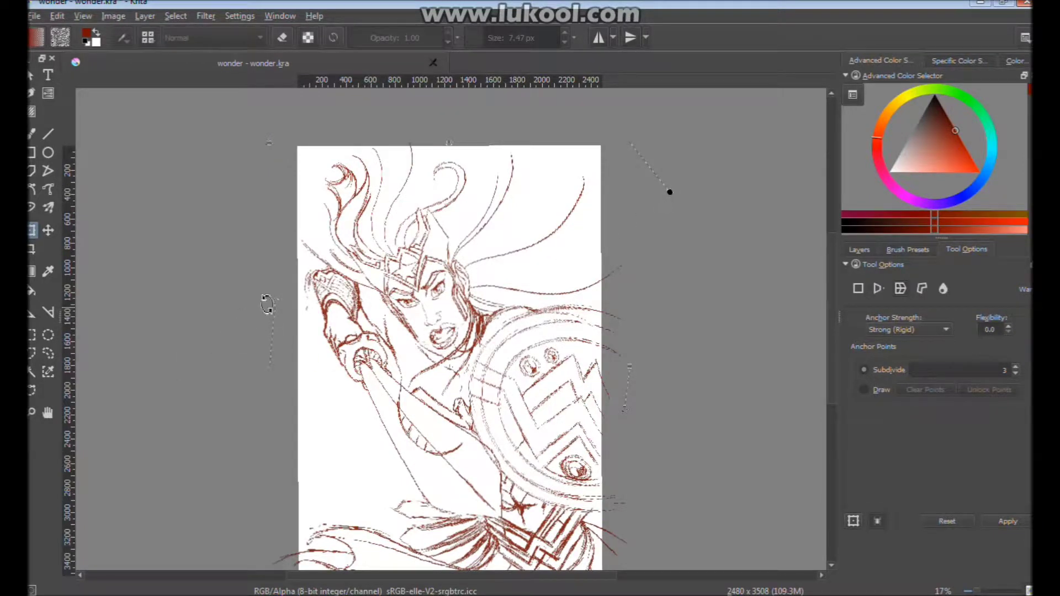
{"action": "mouse_move", "coordinate": [274, 305]}
{"action": "left_mouse_down"}
{"action": "mouse_move", "coordinate": [242, 250]}
{"action": "mouse_move", "coordinate": [310, 290]}
{"action": "left_mouse_up"}
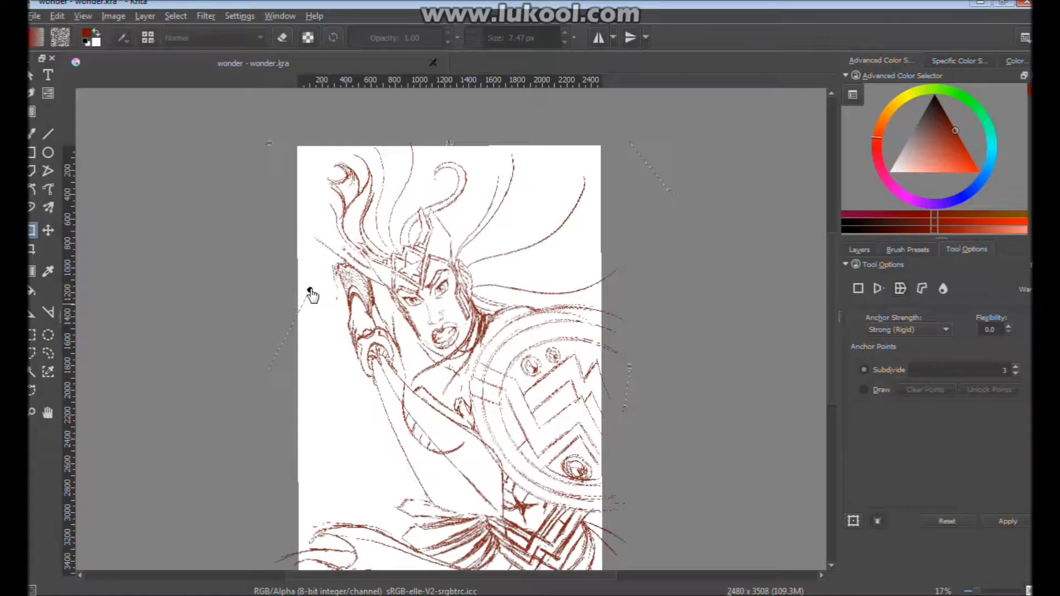
{"action": "left_click_drag", "start_coordinate": [454, 366], "coordinate": [485, 346]}
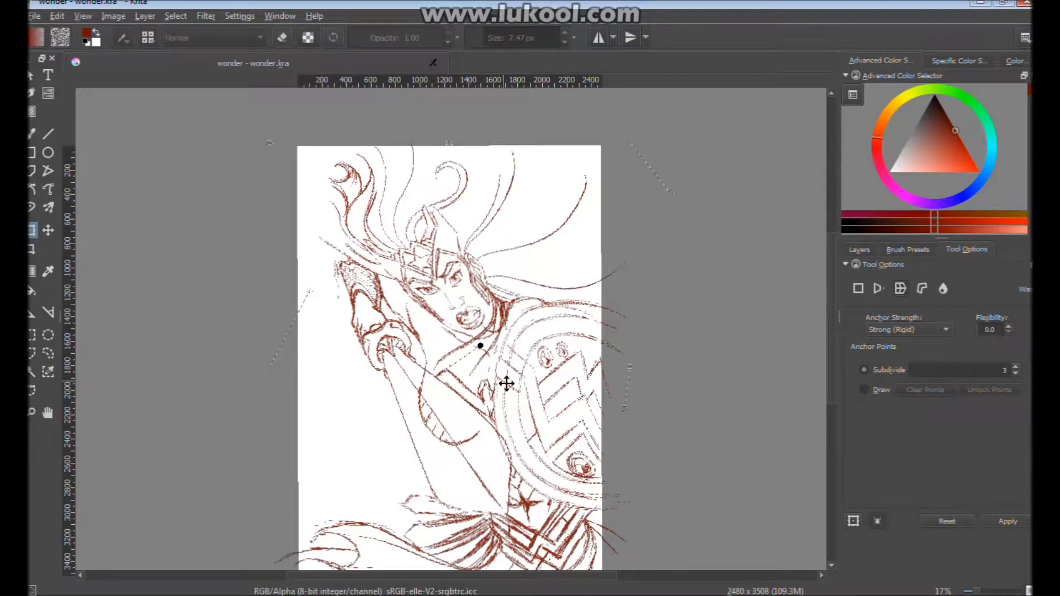
{"action": "key", "text": "Return"}
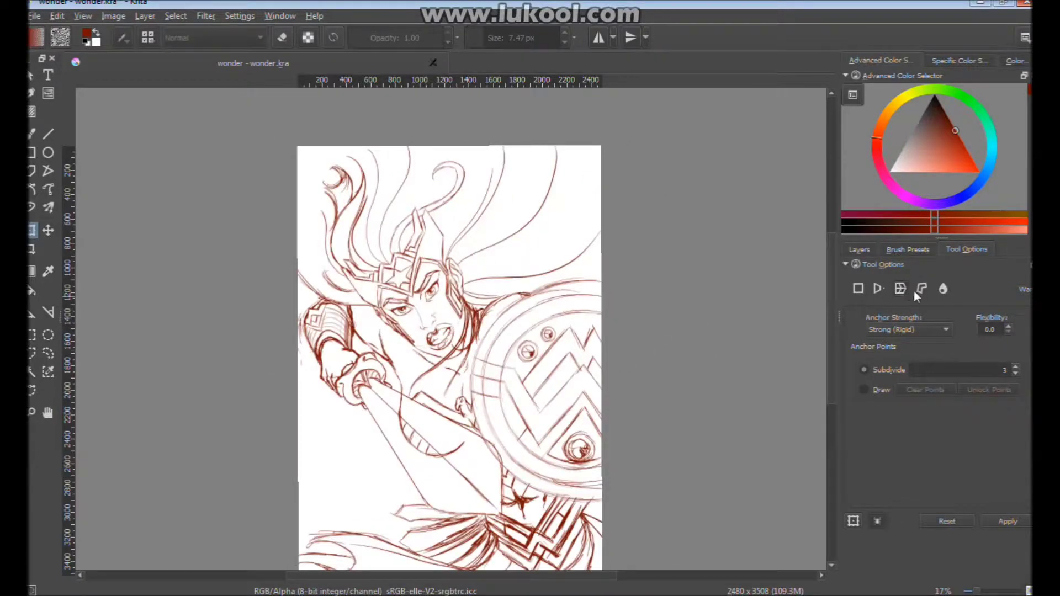
Place a closed cage of points around the red sketch figure in Cage mode
{"action": "left_click", "coordinate": [921, 288]}
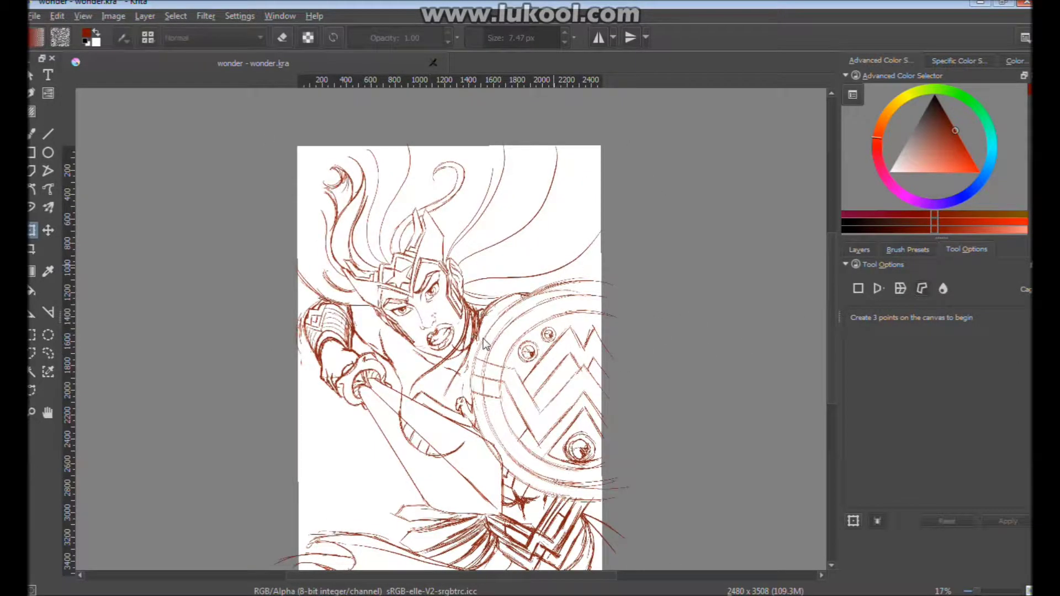
{"action": "left_click", "coordinate": [502, 330]}
{"action": "left_click", "coordinate": [318, 334]}
{"action": "left_click", "coordinate": [545, 217]}
{"action": "left_click", "coordinate": [373, 467]}
{"action": "left_click", "coordinate": [323, 387]}
{"action": "left_click", "coordinate": [318, 335]}
Drag the top-right cage corner outward, discard the distortion, and show the layer list
{"action": "left_click_drag", "start_coordinate": [545, 218], "coordinate": [580, 224]}
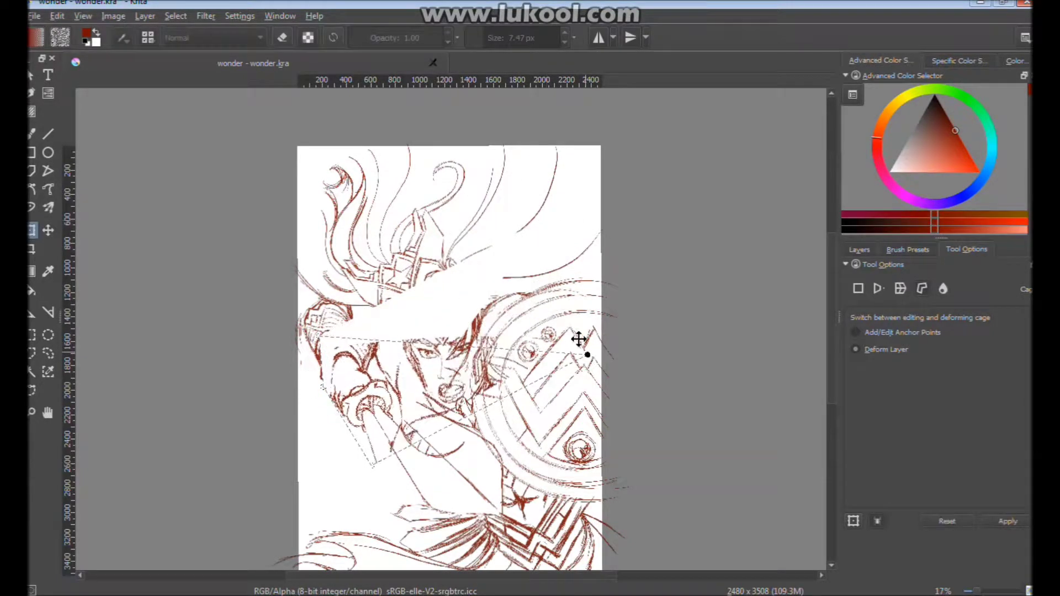
{"action": "key", "text": "Return"}
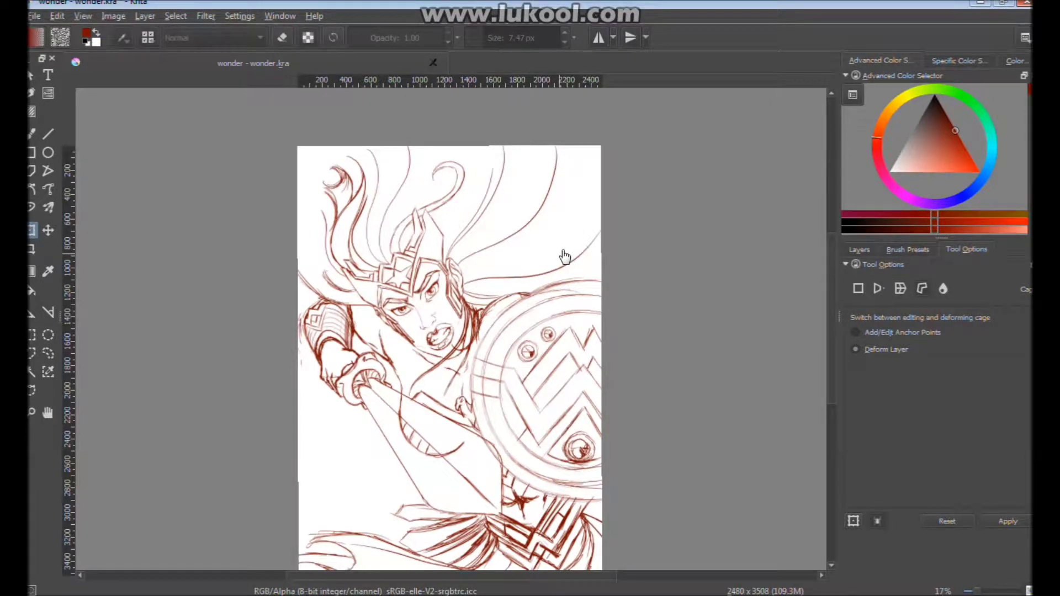
{"action": "left_click", "coordinate": [859, 250]}
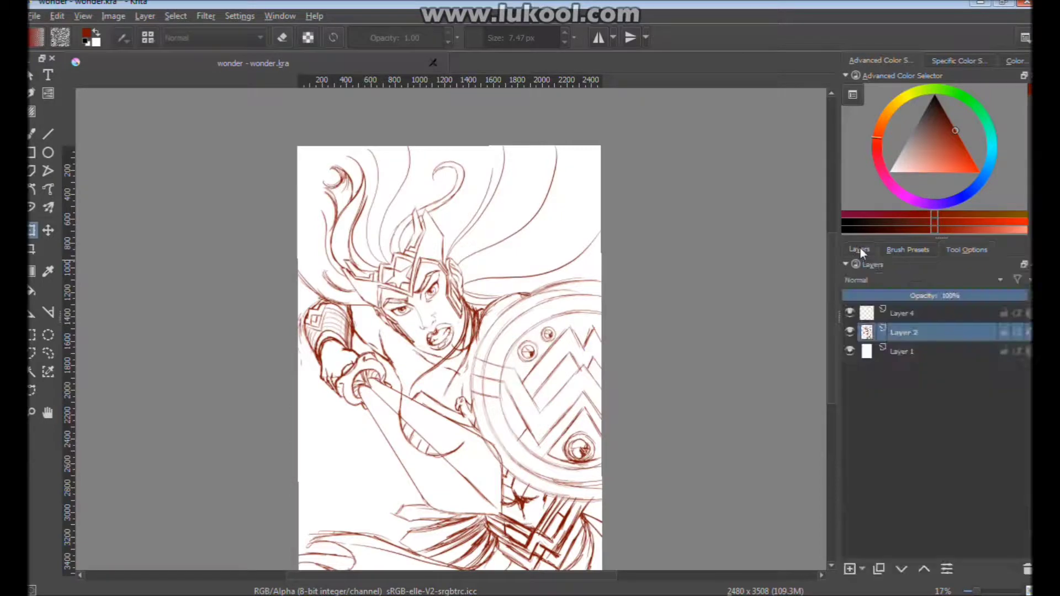
Draw a black arm outline with cuff and shoulder on Layer 4, hiding the red sketch layer
{"action": "left_click", "coordinate": [898, 314]}
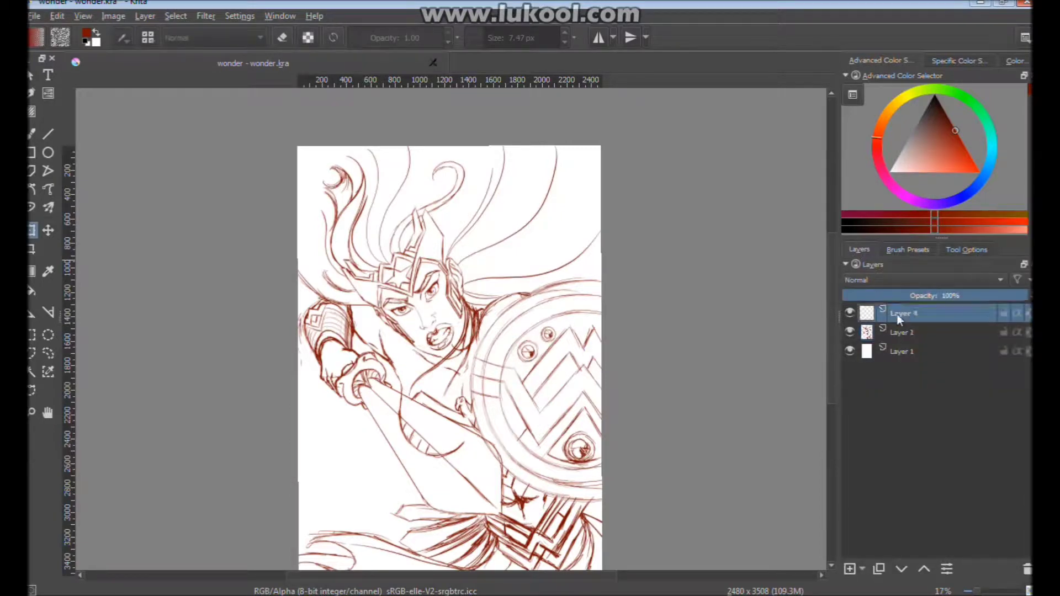
{"action": "left_click", "coordinate": [32, 135]}
{"action": "left_click", "coordinate": [933, 96]}
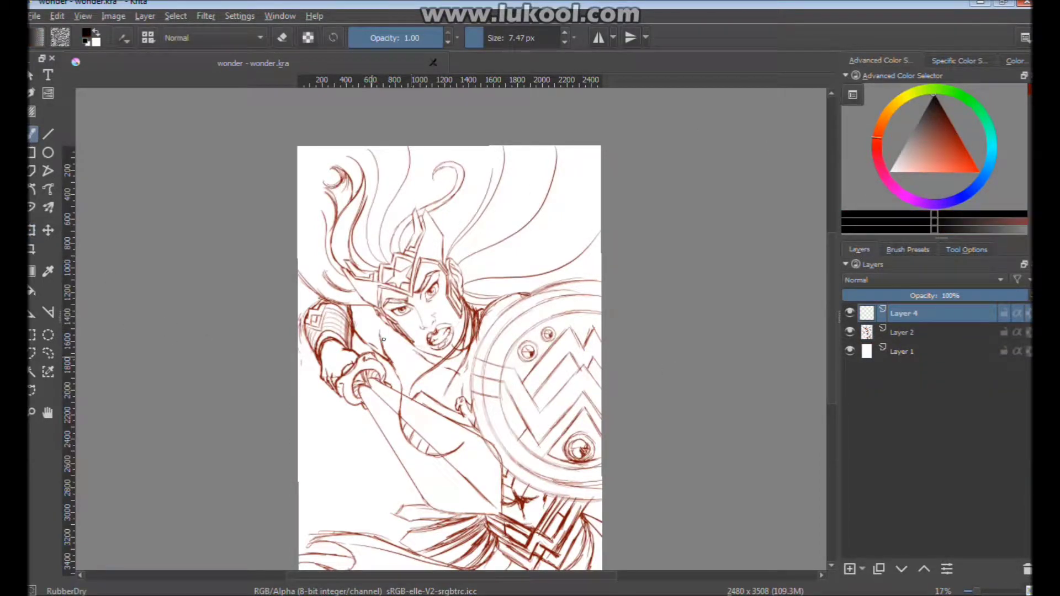
{"action": "mouse_move", "coordinate": [441, 266]}
{"action": "left_mouse_down"}
{"action": "mouse_move", "coordinate": [386, 366]}
{"action": "mouse_move", "coordinate": [394, 503]}
{"action": "left_mouse_up"}
{"action": "mouse_move", "coordinate": [500, 285]}
{"action": "left_mouse_down"}
{"action": "mouse_move", "coordinate": [422, 397]}
{"action": "mouse_move", "coordinate": [427, 496]}
{"action": "left_mouse_up"}
{"action": "left_click_drag", "start_coordinate": [385, 465], "coordinate": [428, 460]}
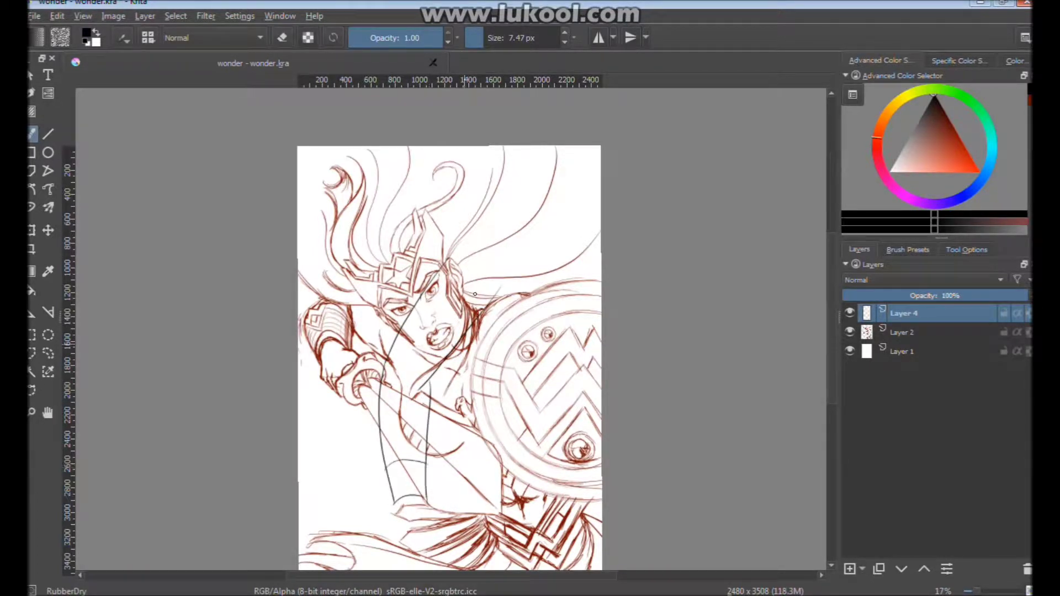
{"action": "left_click", "coordinate": [850, 332]}
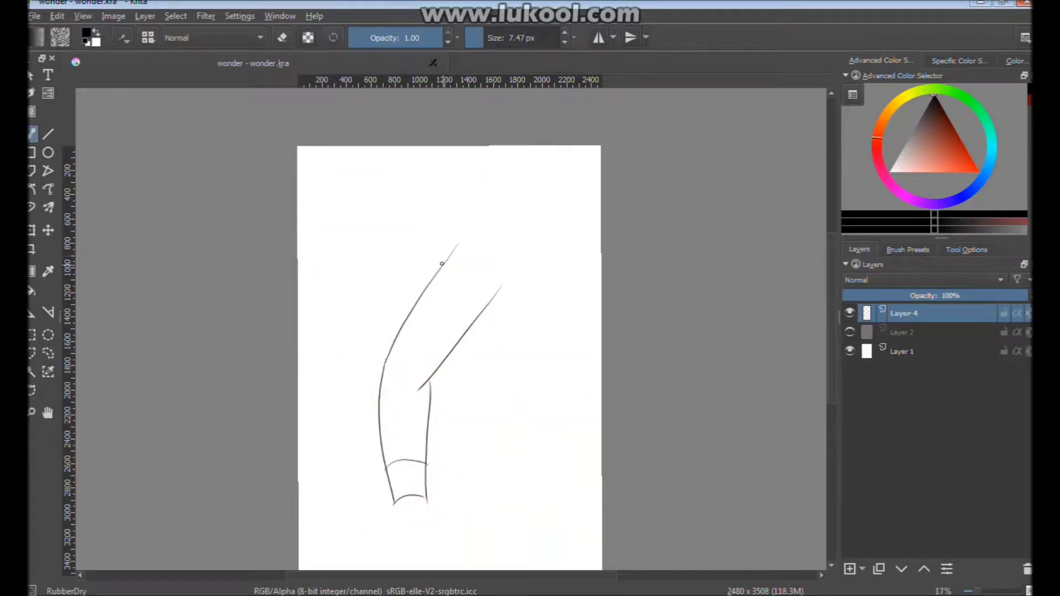
{"action": "left_click_drag", "start_coordinate": [470, 229], "coordinate": [519, 283]}
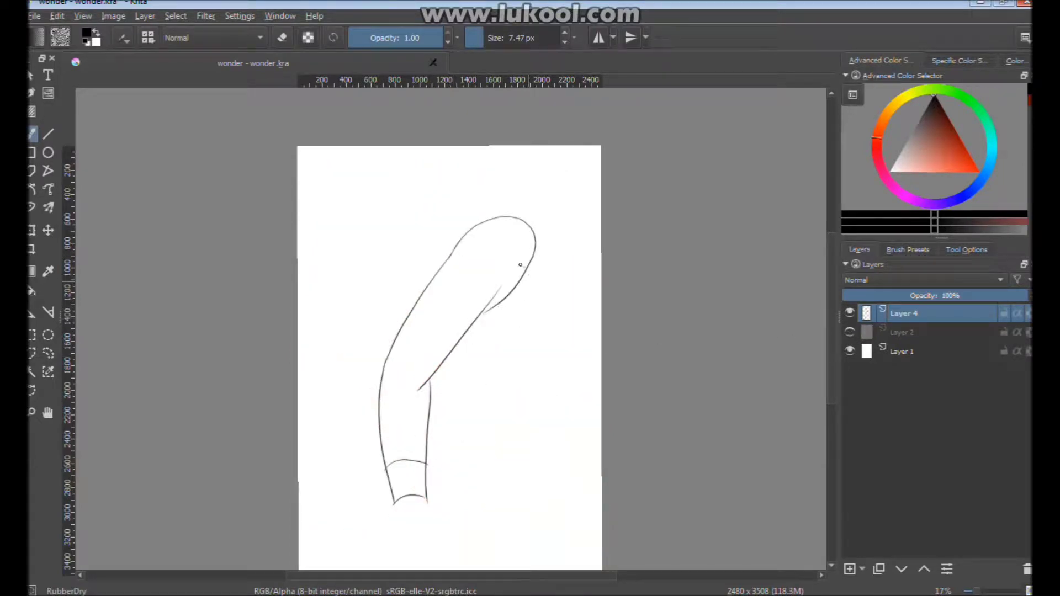
Set the Transform tool to Cage mode for the arm drawing
{"action": "left_click", "coordinate": [32, 231]}
{"action": "left_click", "coordinate": [966, 250]}
{"action": "left_click", "coordinate": [921, 289]}
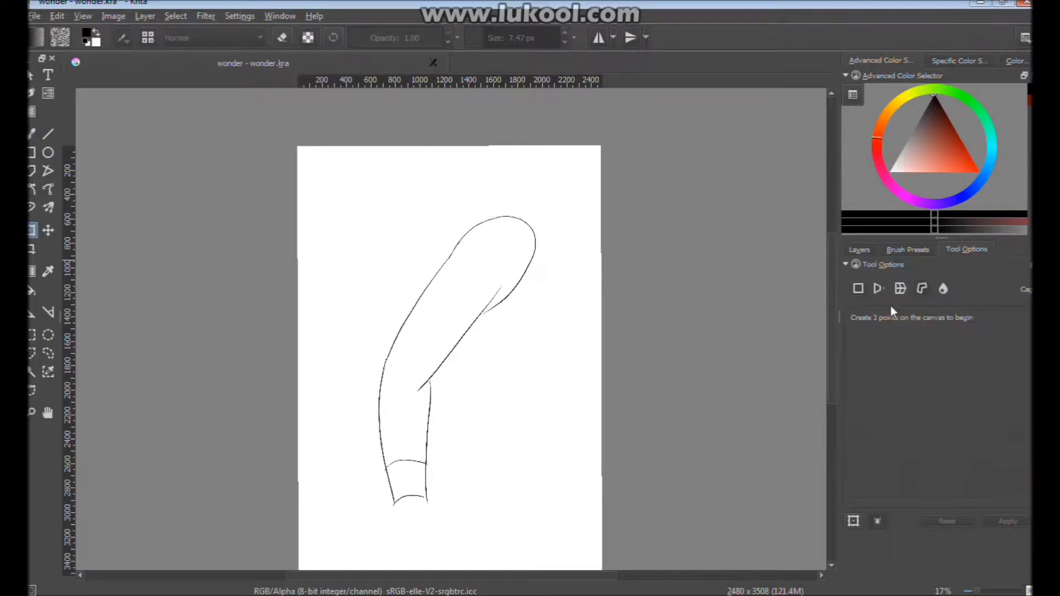
Build a cage around the arm, pull its left side out, then cancel it
{"action": "left_click", "coordinate": [483, 200]}
{"action": "left_click", "coordinate": [377, 357]}
{"action": "left_click", "coordinate": [389, 519]}
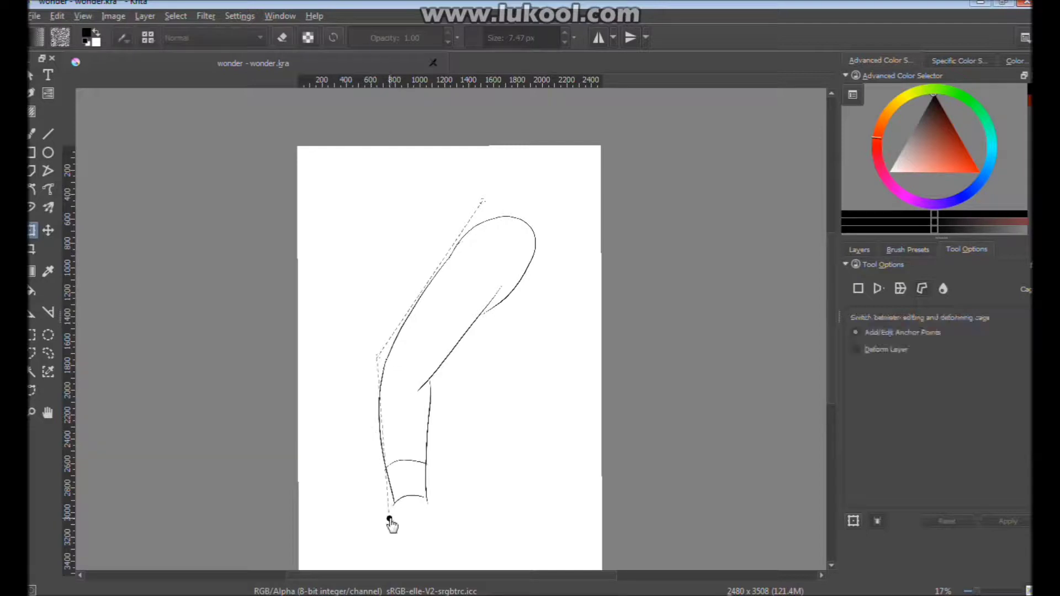
{"action": "left_click", "coordinate": [550, 274]}
{"action": "left_click", "coordinate": [483, 201]}
{"action": "mouse_move", "coordinate": [376, 363]}
{"action": "left_mouse_down"}
{"action": "mouse_move", "coordinate": [285, 371]}
{"action": "mouse_move", "coordinate": [301, 353]}
{"action": "left_mouse_up"}
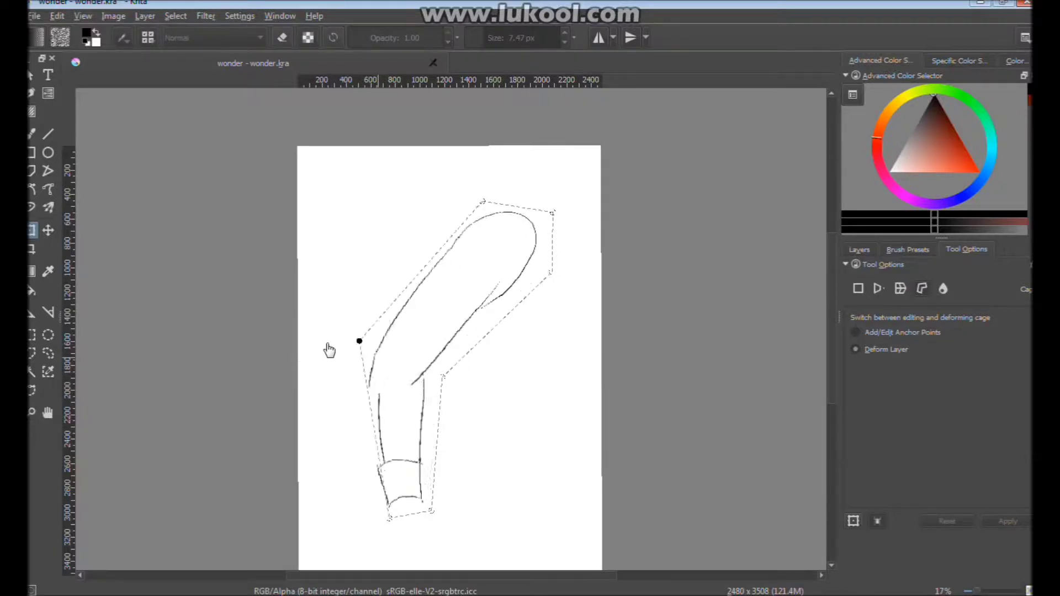
{"action": "key", "text": "Escape"}
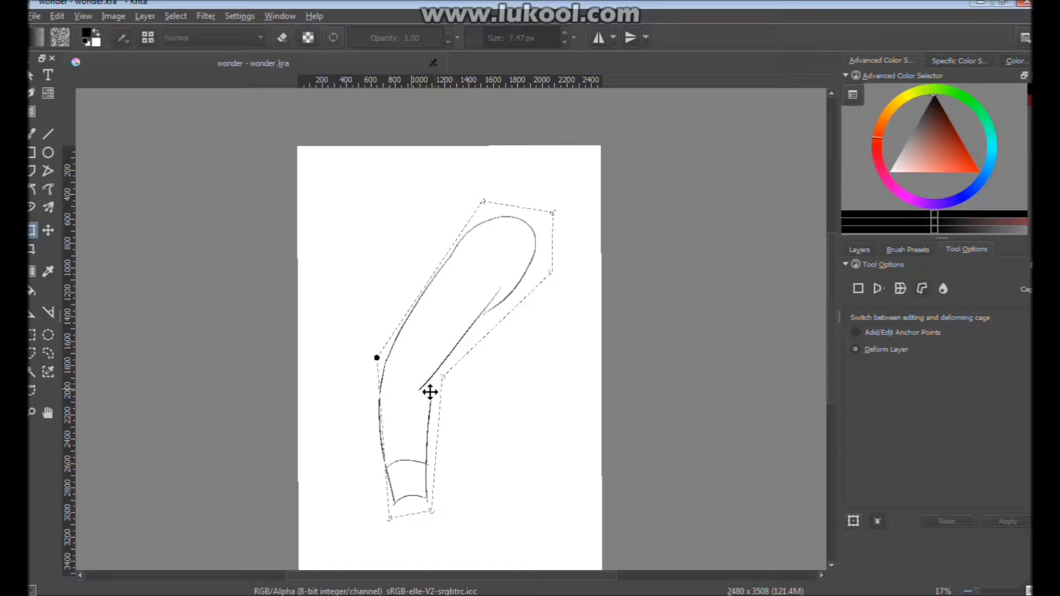
Rebuild a six-point cage around the arm from shoulder down to wrist
{"action": "left_click", "coordinate": [859, 289]}
{"action": "left_click", "coordinate": [926, 290]}
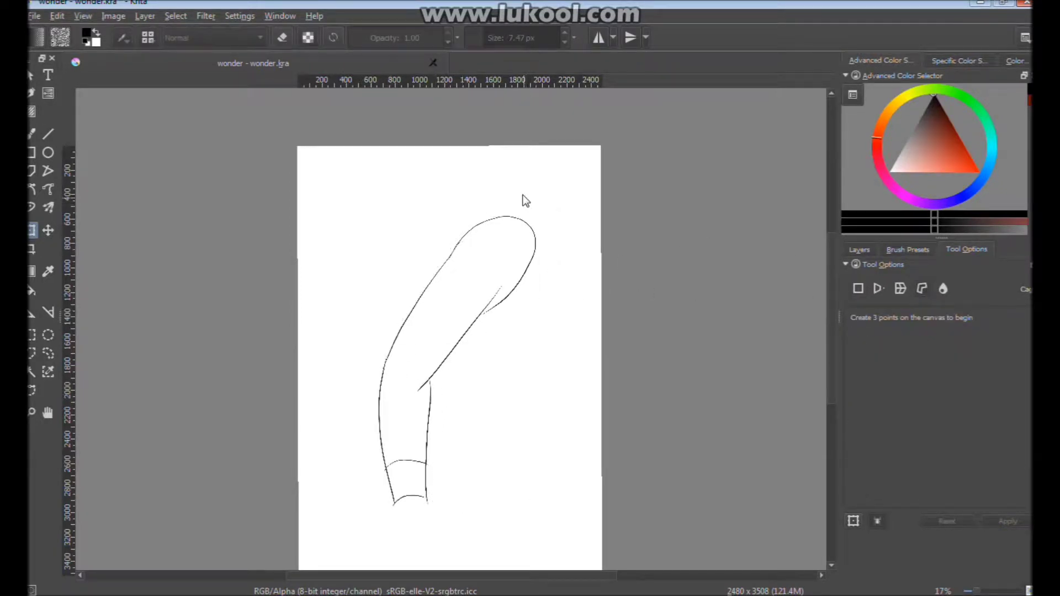
{"action": "left_click", "coordinate": [568, 235]}
{"action": "left_click", "coordinate": [482, 177]}
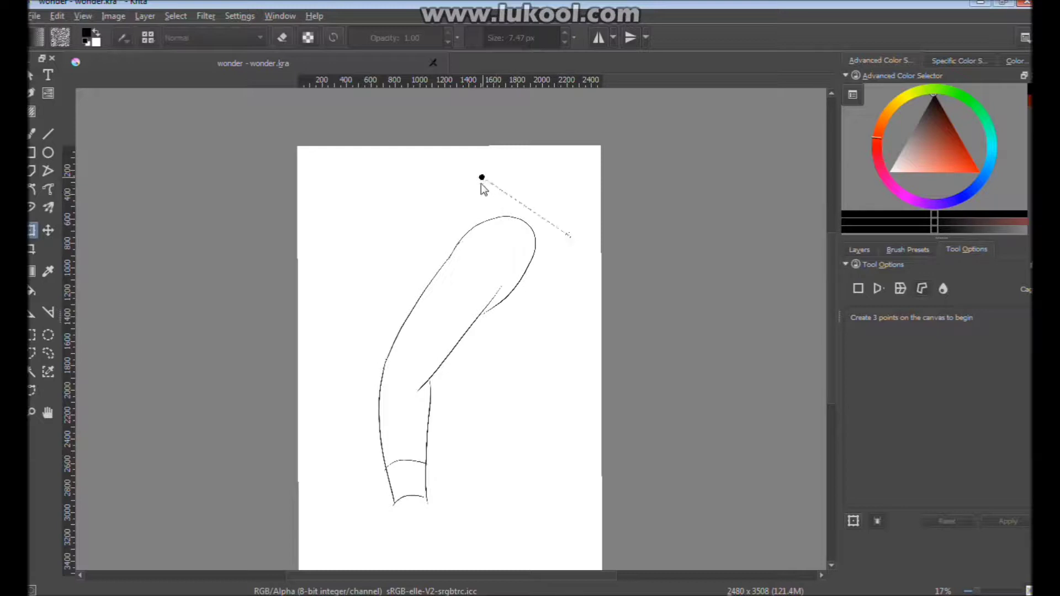
{"action": "left_click", "coordinate": [348, 363]}
{"action": "left_click", "coordinate": [377, 535]}
{"action": "left_click", "coordinate": [455, 523]}
{"action": "left_click", "coordinate": [455, 374]}
{"action": "left_click", "coordinate": [567, 238]}
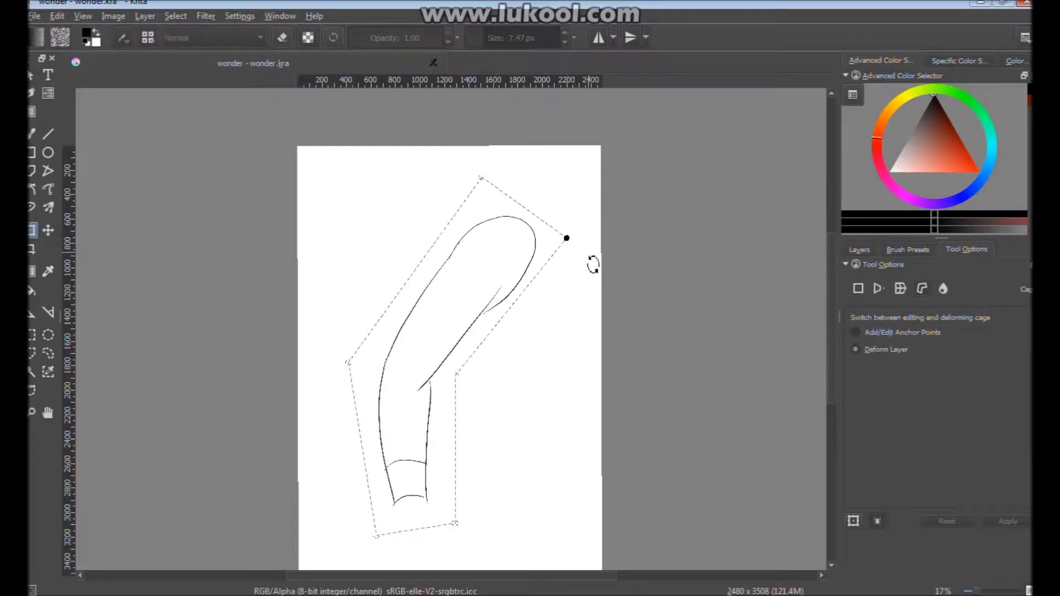
Drag the cage's bottom and upper-right points to bend the limb, and apply the warp
{"action": "left_click_drag", "start_coordinate": [377, 535], "coordinate": [262, 523]}
{"action": "mouse_move", "coordinate": [455, 522]}
{"action": "left_mouse_down"}
{"action": "mouse_move", "coordinate": [328, 531]}
{"action": "mouse_move", "coordinate": [324, 542]}
{"action": "left_mouse_up"}
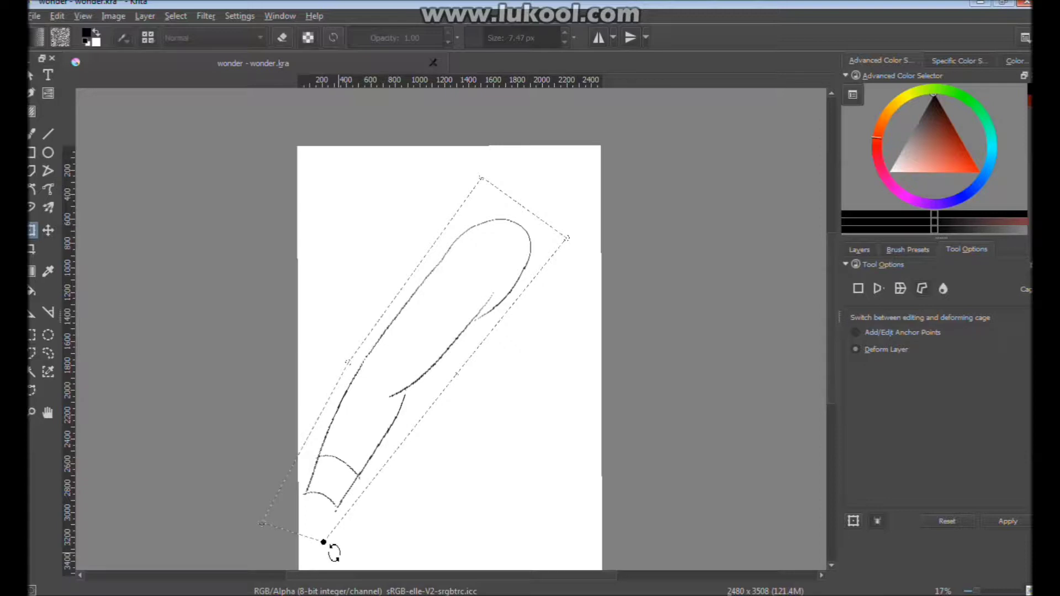
{"action": "left_click_drag", "start_coordinate": [325, 544], "coordinate": [532, 480]}
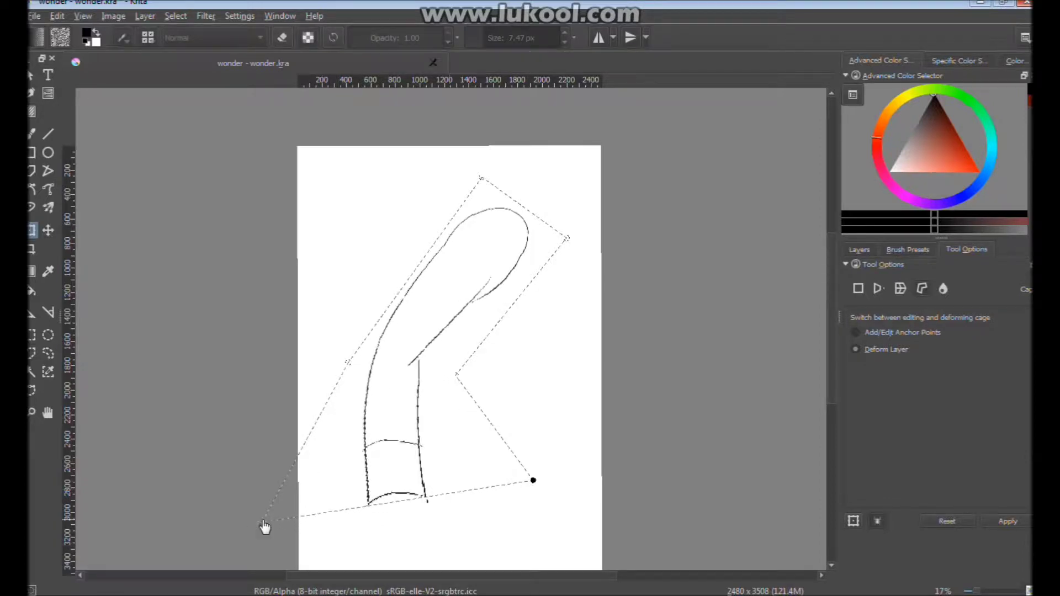
{"action": "left_click_drag", "start_coordinate": [264, 523], "coordinate": [463, 536]}
{"action": "left_click_drag", "start_coordinate": [460, 371], "coordinate": [481, 333]}
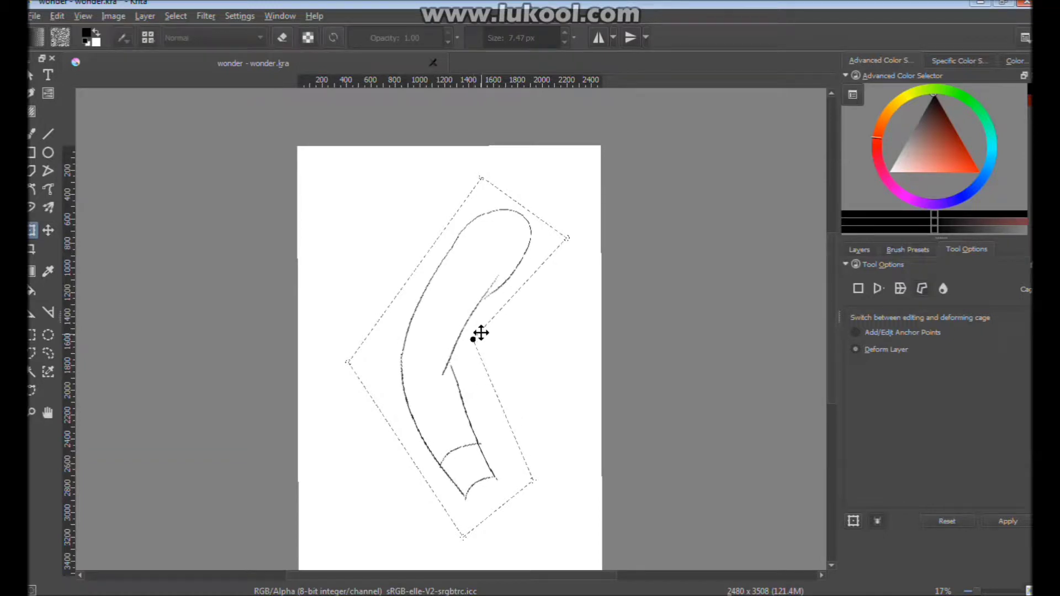
{"action": "key", "text": "Return"}
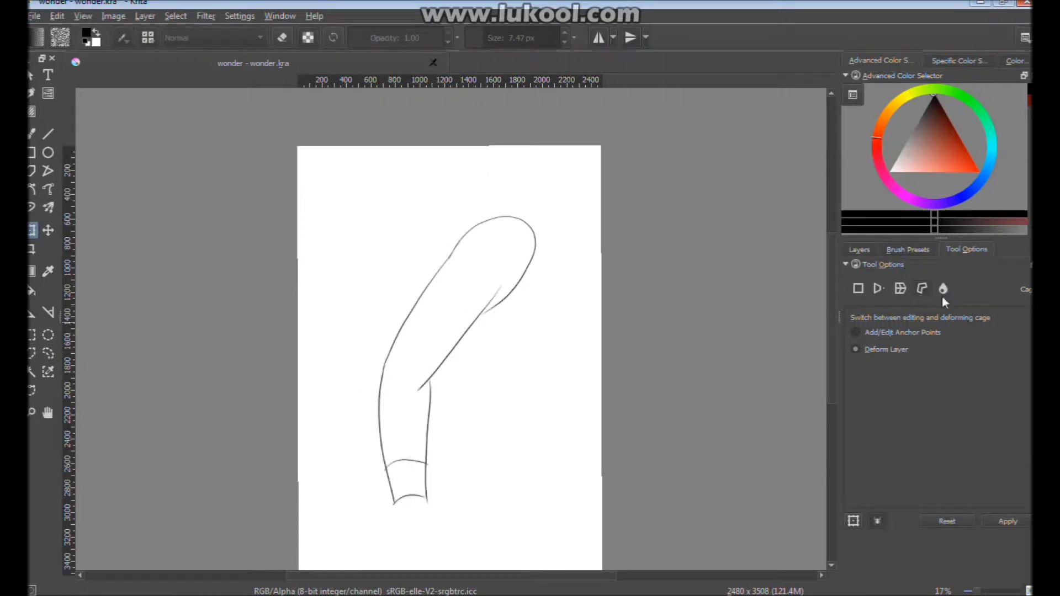
{"action": "left_click", "coordinate": [943, 288]}
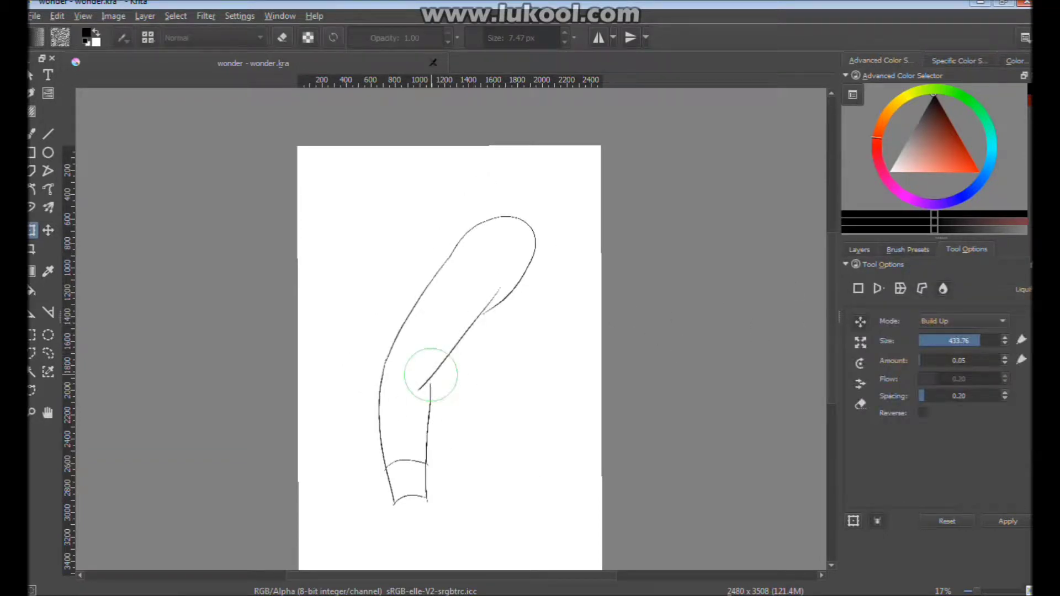
Push the limb's contours with Liquify Move, smoothing the junction and bulging the bottom rightward
{"action": "left_click_drag", "start_coordinate": [456, 388], "coordinate": [426, 355]}
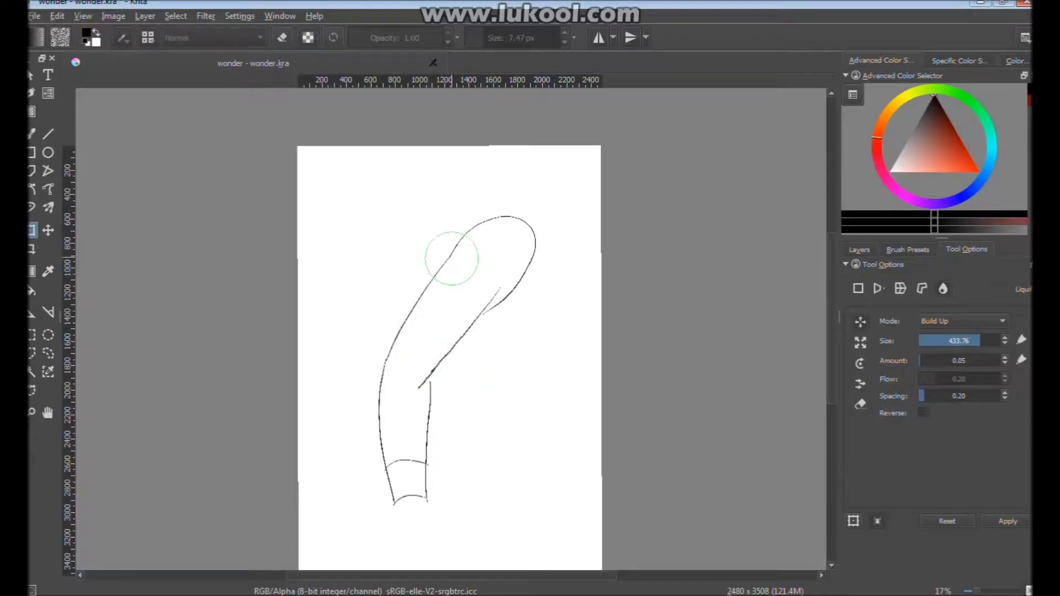
{"action": "mouse_move", "coordinate": [414, 260]}
{"action": "left_mouse_down"}
{"action": "mouse_move", "coordinate": [445, 260]}
{"action": "mouse_move", "coordinate": [422, 303]}
{"action": "left_mouse_up"}
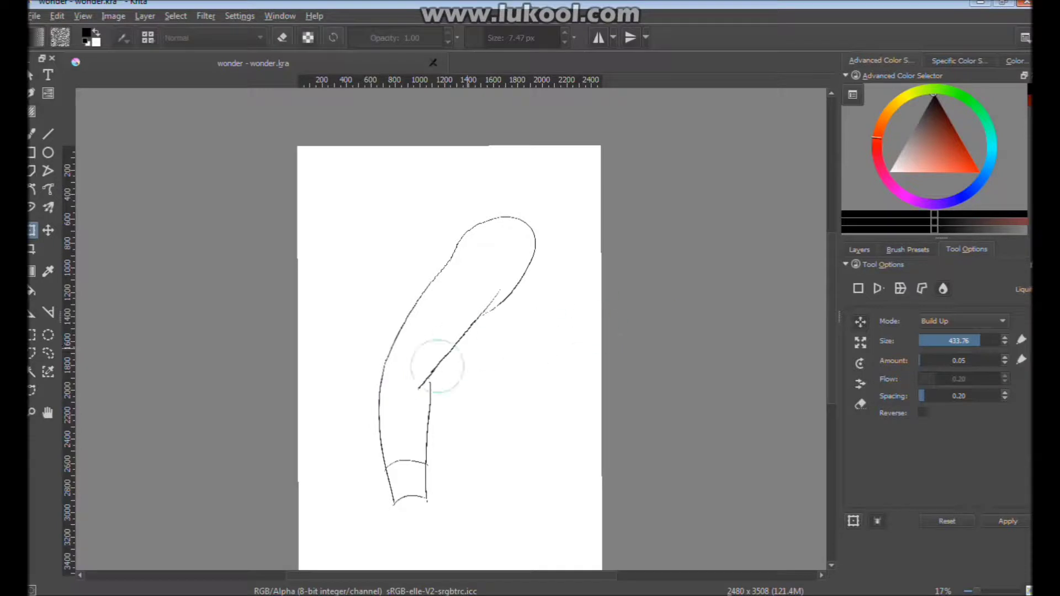
{"action": "left_click_drag", "start_coordinate": [423, 491], "coordinate": [466, 489]}
{"action": "mouse_move", "coordinate": [324, 504]}
{"action": "left_mouse_down"}
{"action": "mouse_move", "coordinate": [461, 484]}
{"action": "mouse_move", "coordinate": [429, 425]}
{"action": "mouse_move", "coordinate": [366, 366]}
{"action": "mouse_move", "coordinate": [416, 438]}
{"action": "mouse_move", "coordinate": [489, 332]}
{"action": "mouse_move", "coordinate": [366, 319]}
{"action": "left_mouse_up"}
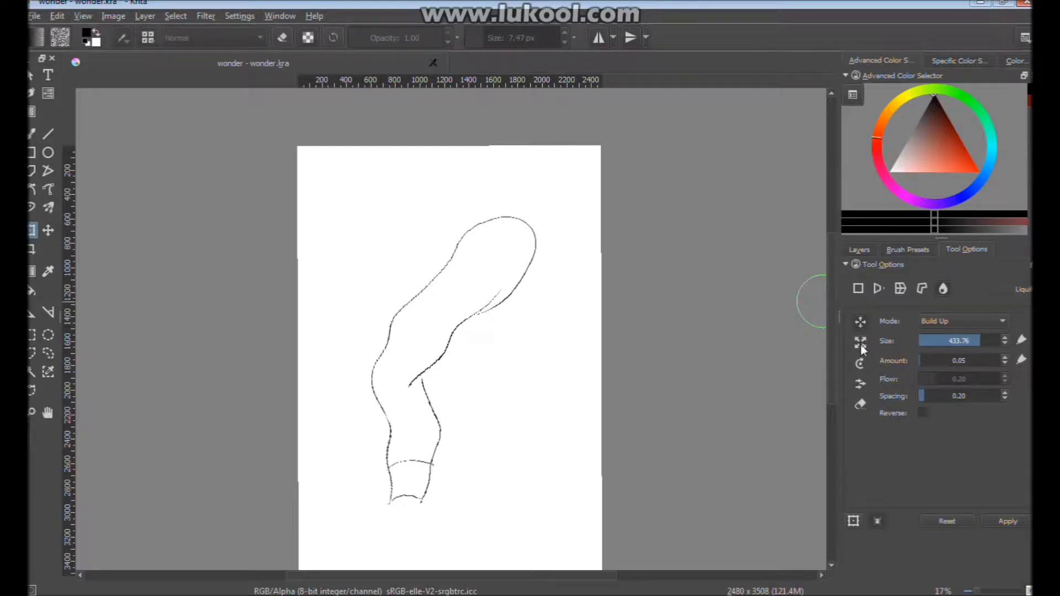
{"action": "left_click_drag", "start_coordinate": [449, 343], "coordinate": [473, 326]}
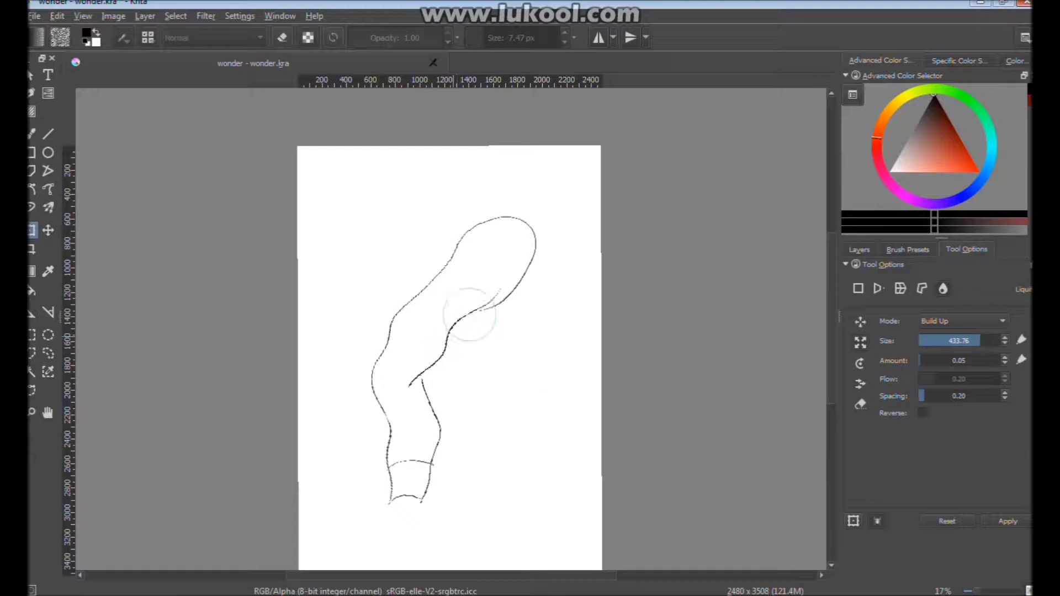
Swirl the limb's bottom into a curl with Liquify Rotate and reshape the upper-right curve
{"action": "left_click", "coordinate": [860, 362]}
{"action": "left_click_drag", "start_coordinate": [438, 426], "coordinate": [420, 452]}
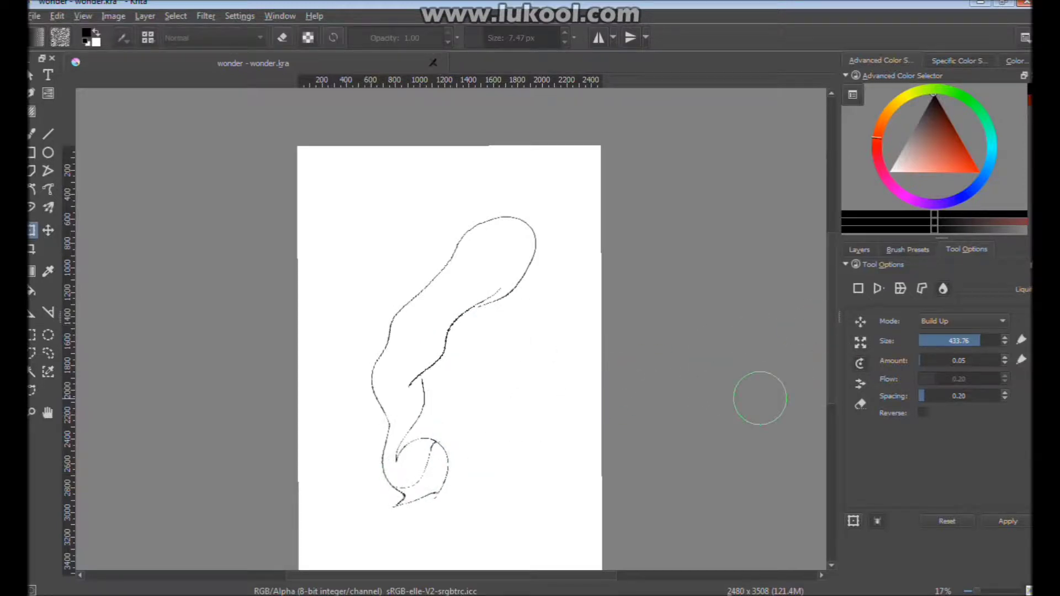
{"action": "left_click", "coordinate": [860, 385]}
{"action": "left_click_drag", "start_coordinate": [479, 315], "coordinate": [441, 337]}
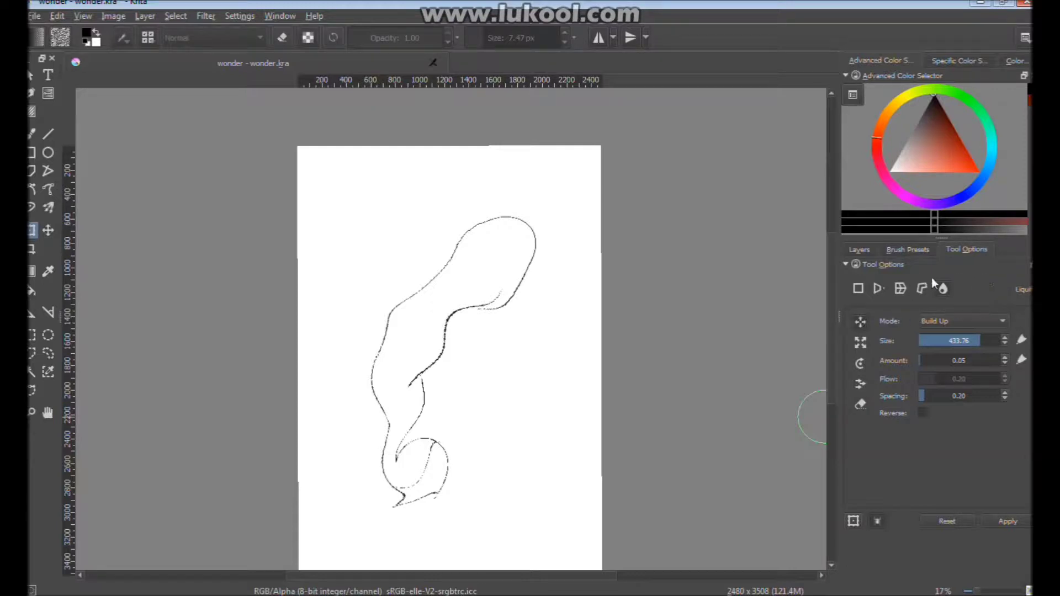
{"action": "left_click", "coordinate": [888, 250]}
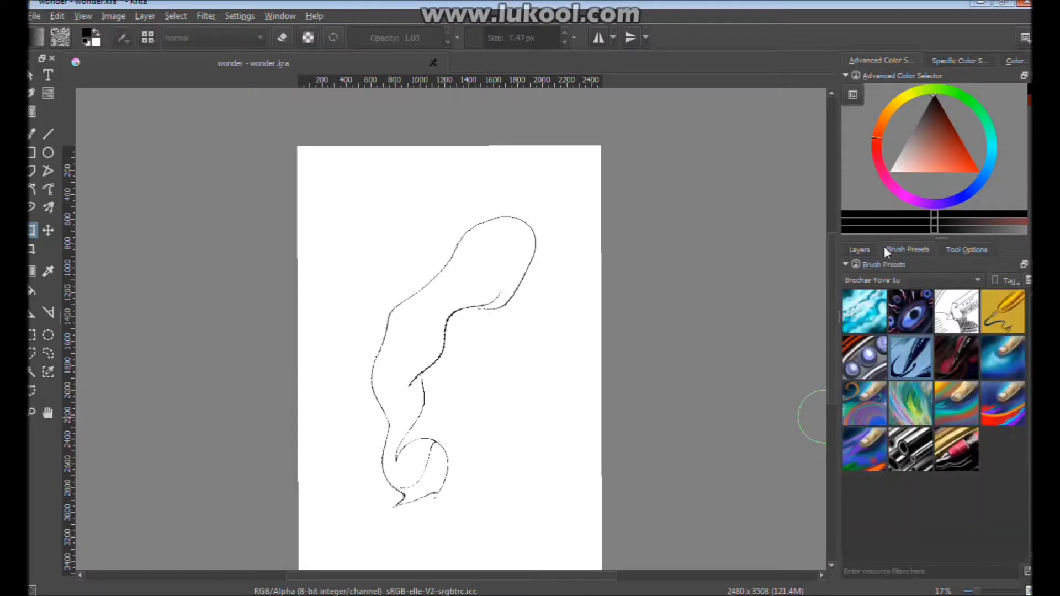
Delete Layer 4, unhide Layer 2, and add a new Layer 5 placed beneath Layer 2
{"action": "left_click", "coordinate": [896, 250]}
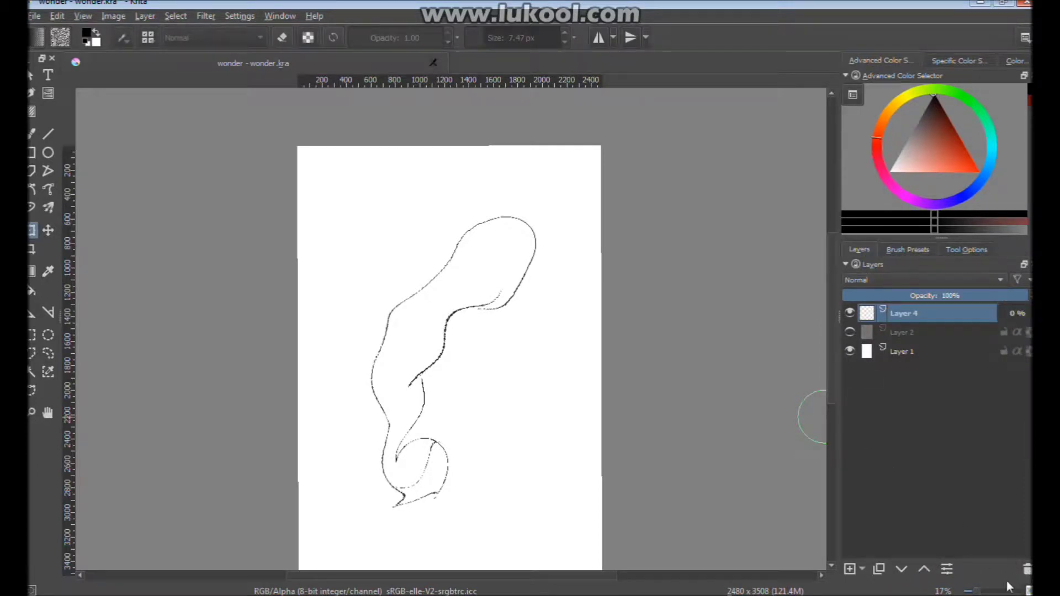
{"action": "left_click", "coordinate": [1026, 569]}
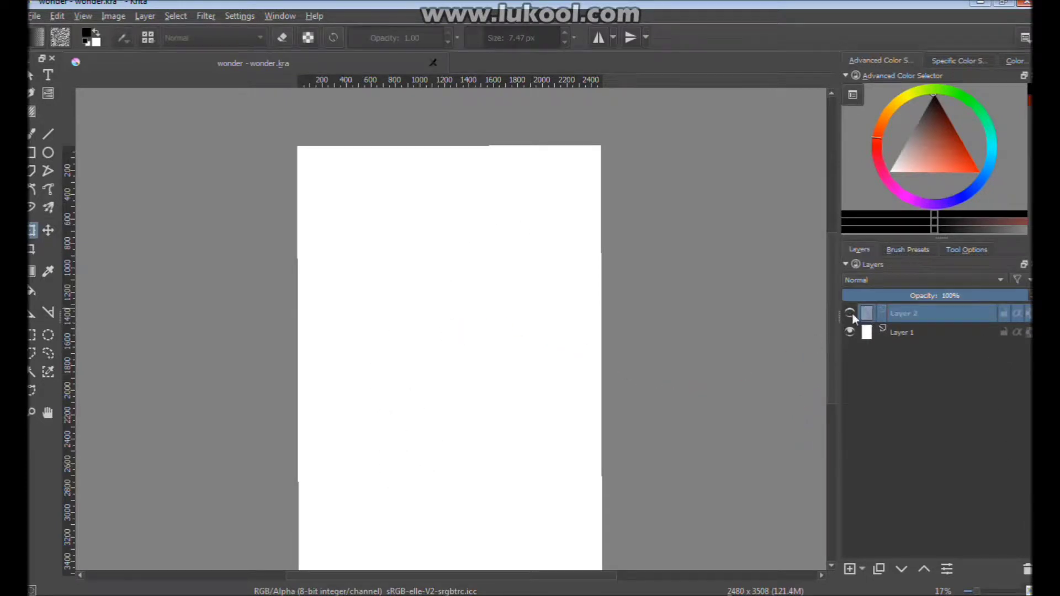
{"action": "left_click", "coordinate": [850, 313]}
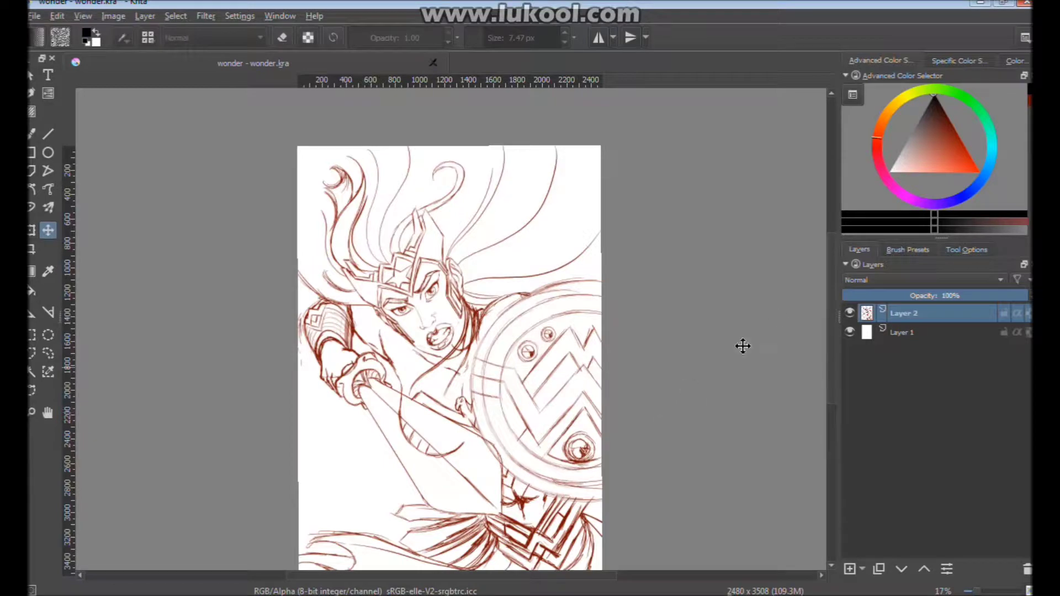
{"action": "left_click", "coordinate": [849, 569]}
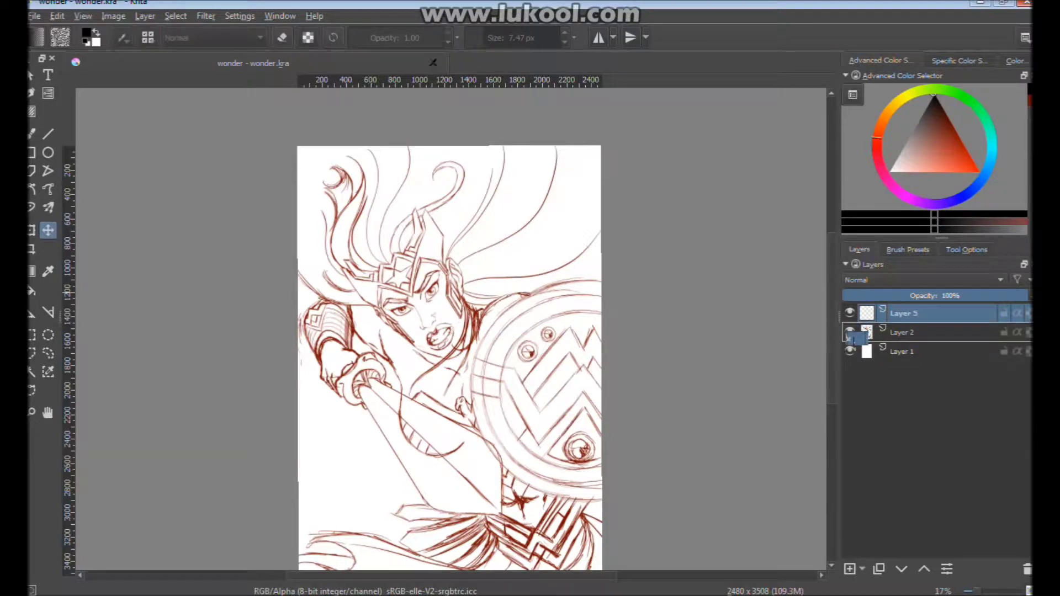
{"action": "left_click_drag", "start_coordinate": [913, 313], "coordinate": [903, 334]}
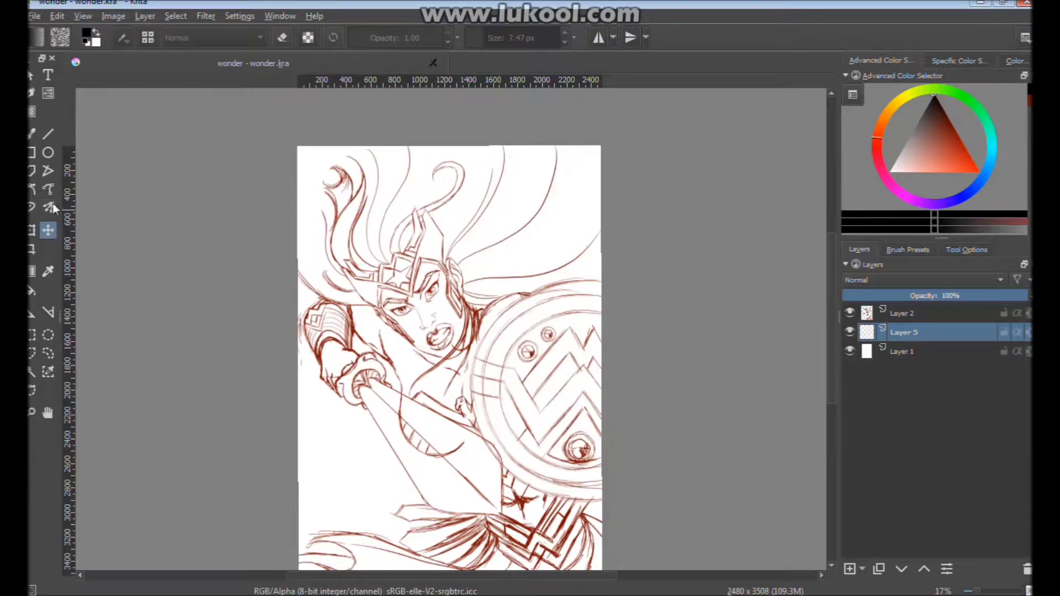
Choose the Freehand Brush with a yellow-orange colour and test a stroke on the face
{"action": "left_click", "coordinate": [32, 133]}
{"action": "left_click", "coordinate": [913, 167]}
{"action": "left_click", "coordinate": [890, 107]}
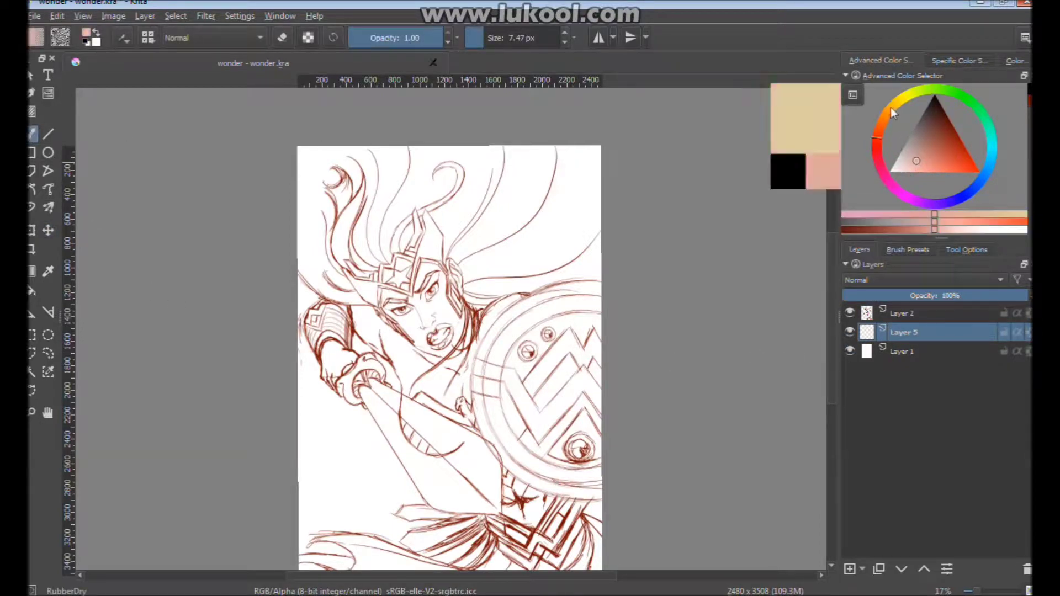
{"action": "left_click_drag", "start_coordinate": [420, 277], "coordinate": [417, 291]}
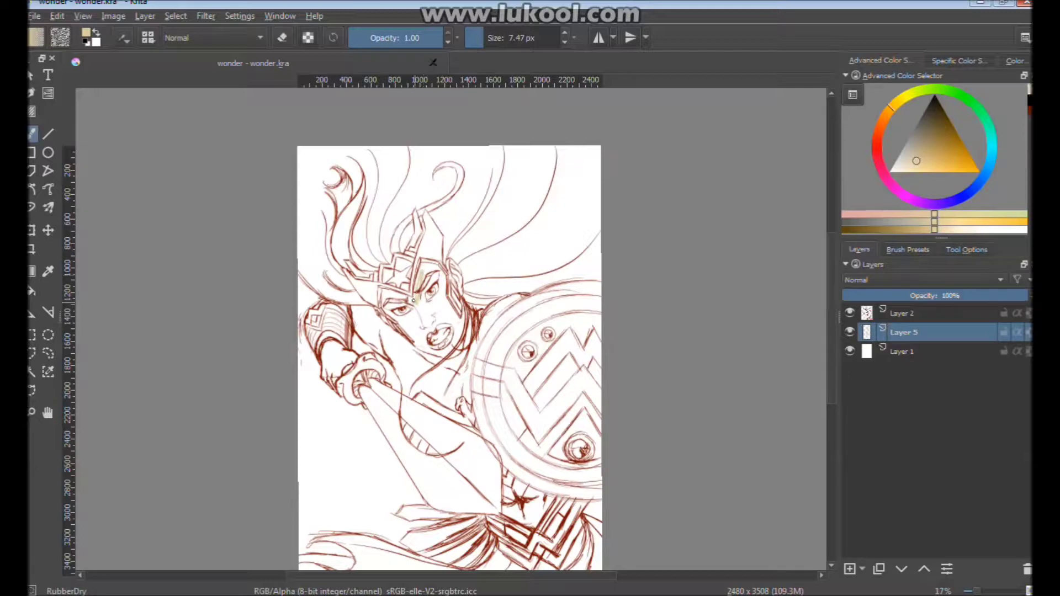
Enlarge the brush to about 240 px and fill the face with skin tone on Layer 5
{"action": "left_click_drag", "start_coordinate": [483, 37], "coordinate": [497, 38]}
{"action": "left_click", "coordinate": [521, 38]}
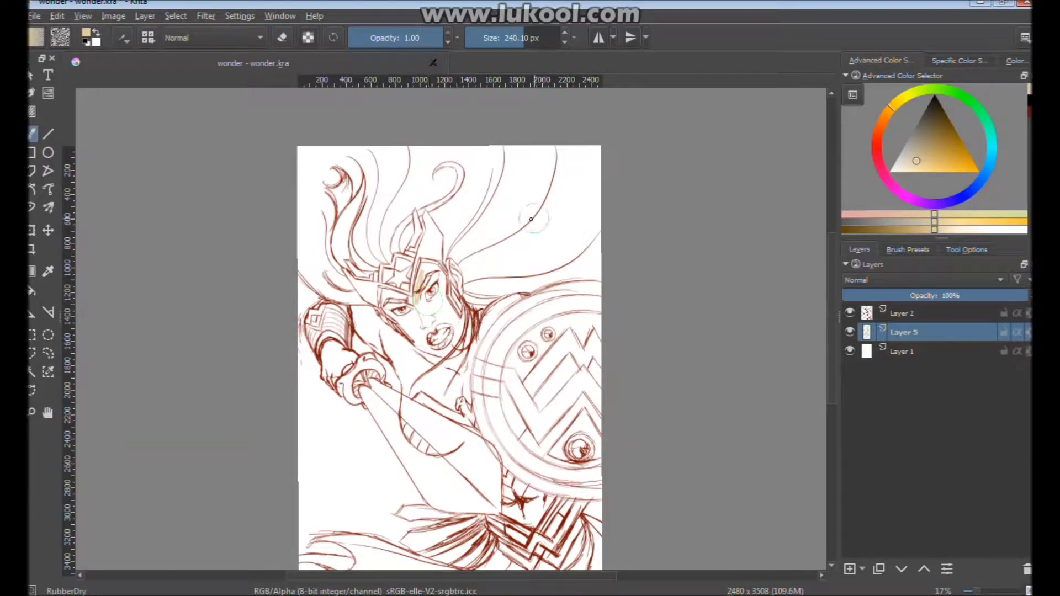
{"action": "mouse_move", "coordinate": [422, 309]}
{"action": "left_mouse_down"}
{"action": "mouse_move", "coordinate": [440, 284]}
{"action": "mouse_move", "coordinate": [451, 317]}
{"action": "mouse_move", "coordinate": [384, 296]}
{"action": "left_mouse_up"}
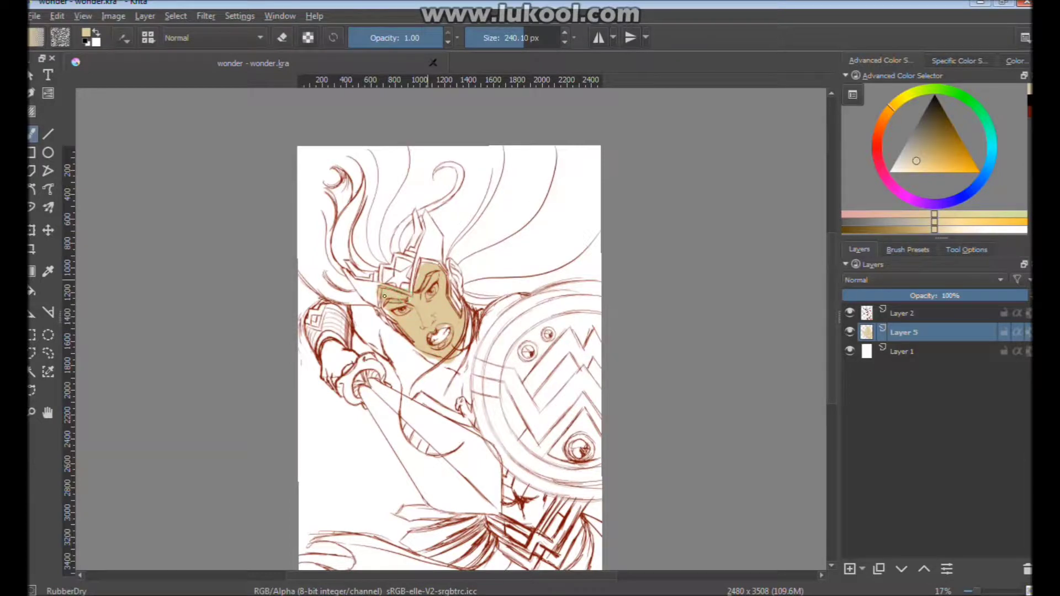
{"action": "left_click", "coordinate": [944, 317]}
{"action": "left_click", "coordinate": [48, 230]}
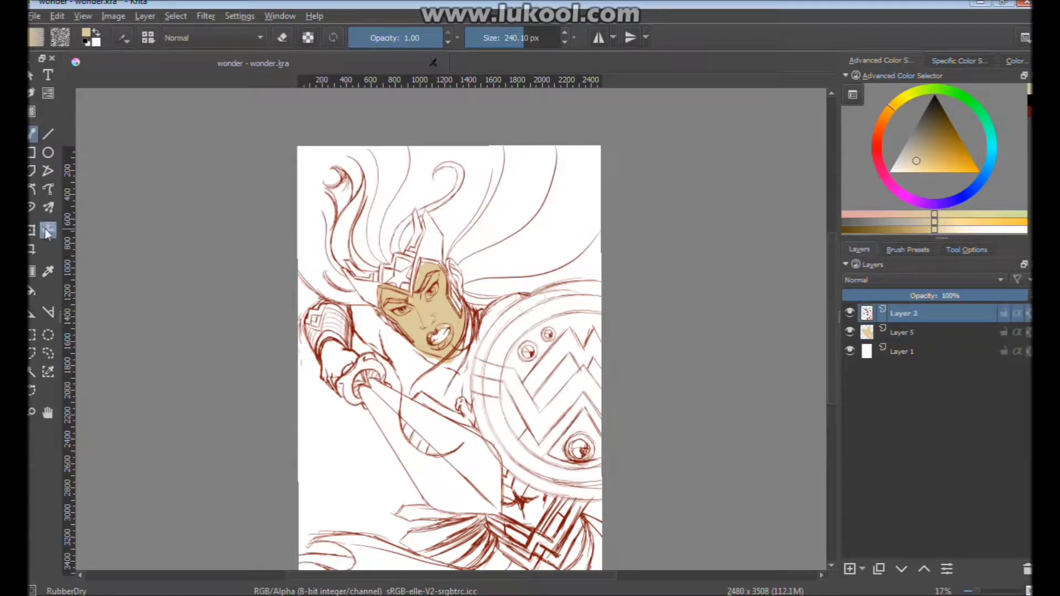
{"action": "left_click", "coordinate": [946, 249]}
{"action": "mouse_move", "coordinate": [416, 331]}
{"action": "left_mouse_down"}
{"action": "mouse_move", "coordinate": [542, 308]}
{"action": "mouse_move", "coordinate": [350, 308]}
{"action": "mouse_move", "coordinate": [303, 397]}
{"action": "mouse_move", "coordinate": [452, 422]}
{"action": "mouse_move", "coordinate": [568, 343]}
{"action": "mouse_move", "coordinate": [571, 221]}
{"action": "left_mouse_up"}
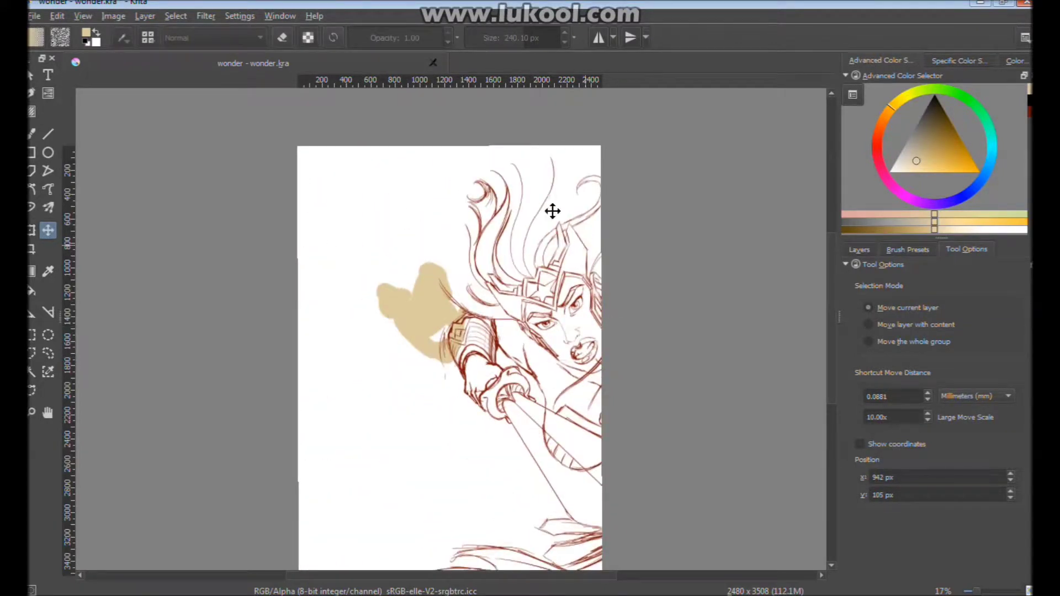
{"action": "key", "text": "ctrl+z"}
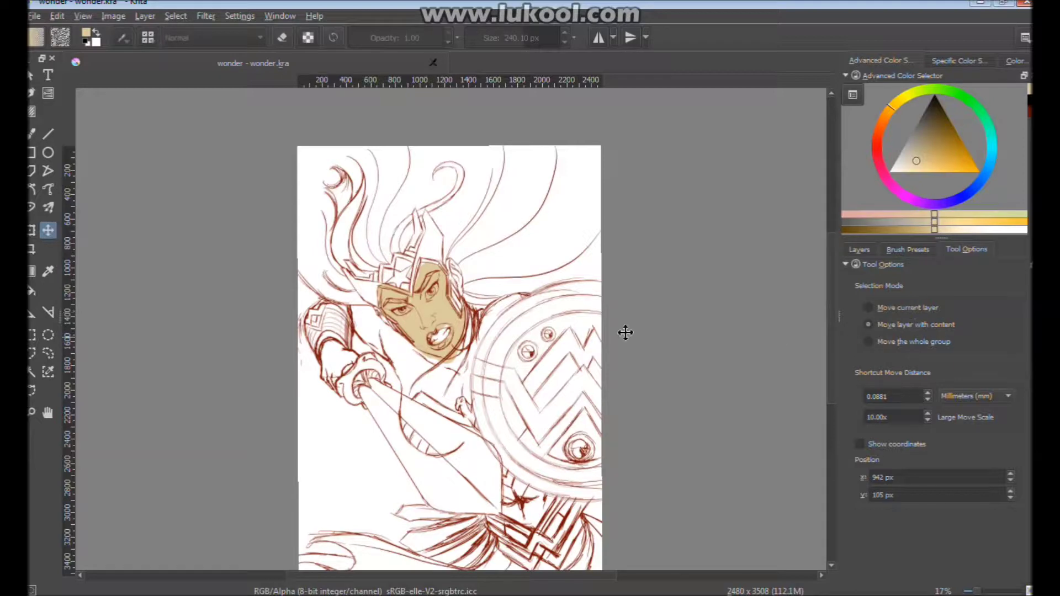
{"action": "mouse_move", "coordinate": [453, 348]}
{"action": "left_mouse_down"}
{"action": "mouse_move", "coordinate": [516, 284]}
{"action": "mouse_move", "coordinate": [482, 383]}
{"action": "mouse_move", "coordinate": [422, 383]}
{"action": "left_mouse_up"}
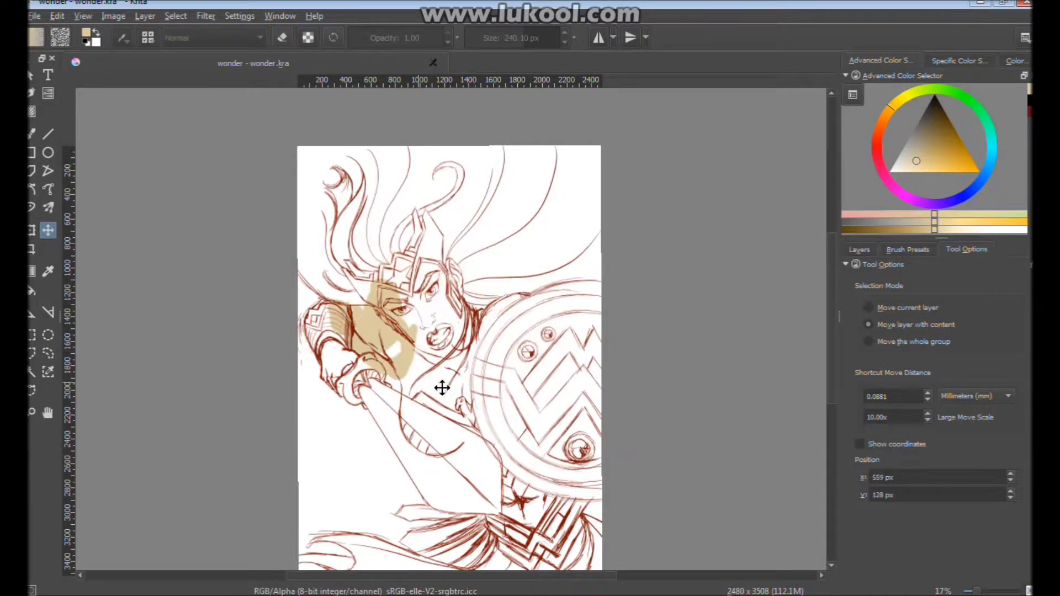
{"action": "key", "text": "ctrl+z"}
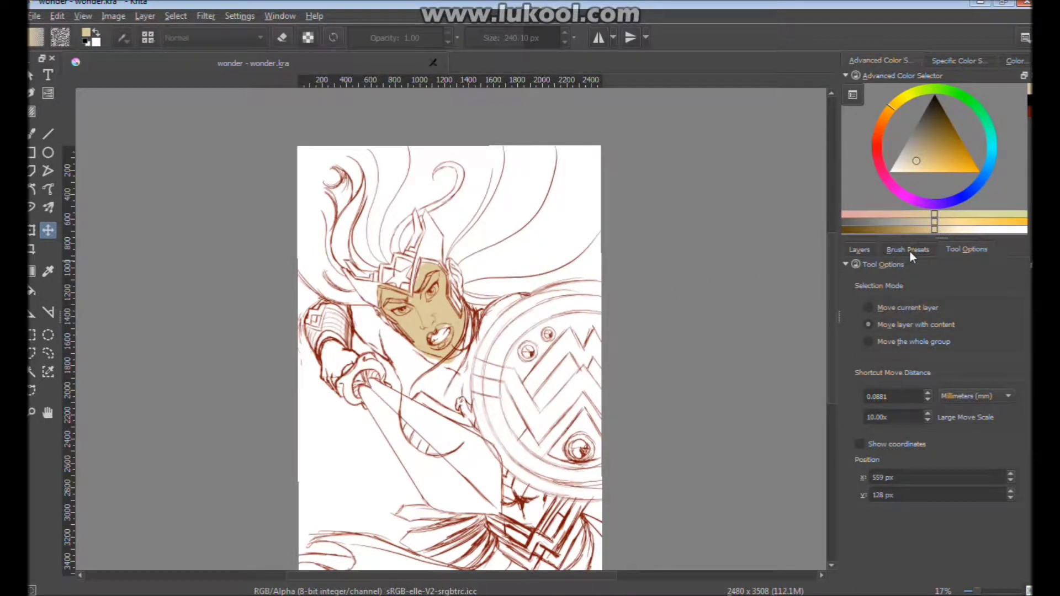
{"action": "left_click", "coordinate": [860, 250]}
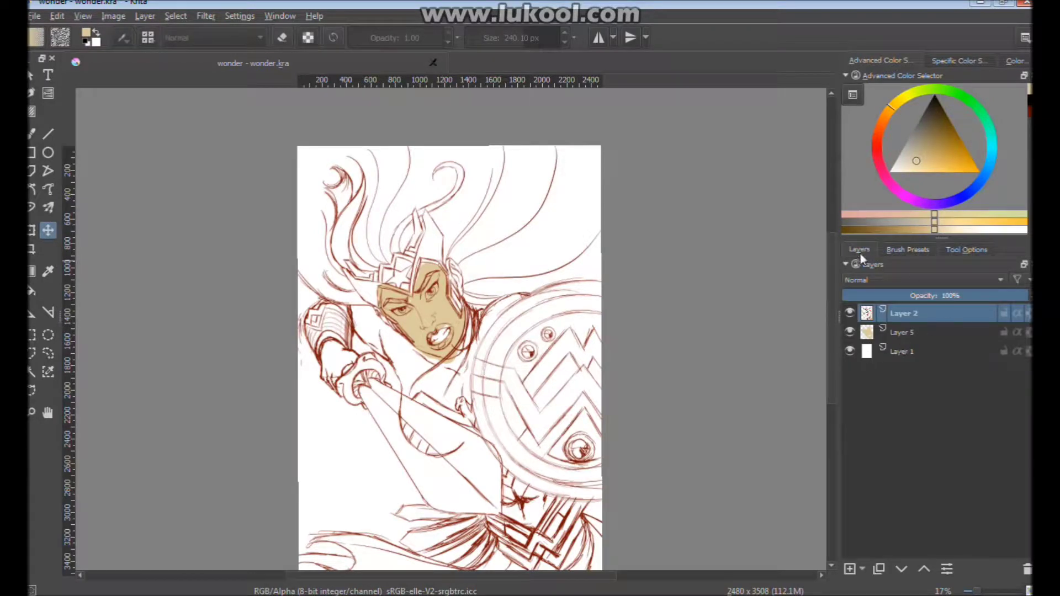
{"action": "left_click", "coordinate": [962, 250]}
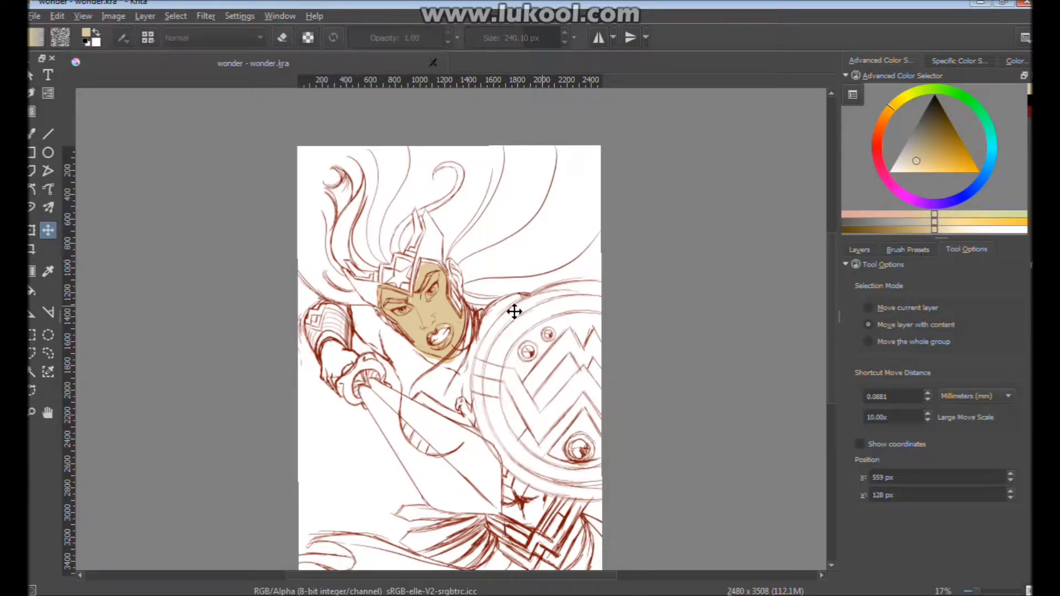
{"action": "left_click", "coordinate": [868, 342]}
{"action": "left_click_drag", "start_coordinate": [436, 372], "coordinate": [554, 303]}
{"action": "mouse_move", "coordinate": [386, 301]}
{"action": "left_mouse_down"}
{"action": "mouse_move", "coordinate": [559, 370]}
{"action": "mouse_move", "coordinate": [376, 314]}
{"action": "mouse_move", "coordinate": [409, 379]}
{"action": "mouse_move", "coordinate": [551, 387]}
{"action": "left_mouse_up"}
{"action": "left_click", "coordinate": [871, 326]}
{"action": "mouse_move", "coordinate": [428, 320]}
{"action": "left_mouse_down"}
{"action": "mouse_move", "coordinate": [425, 339]}
{"action": "mouse_move", "coordinate": [487, 263]}
{"action": "mouse_move", "coordinate": [499, 408]}
{"action": "left_mouse_up"}
{"action": "left_click", "coordinate": [859, 249]}
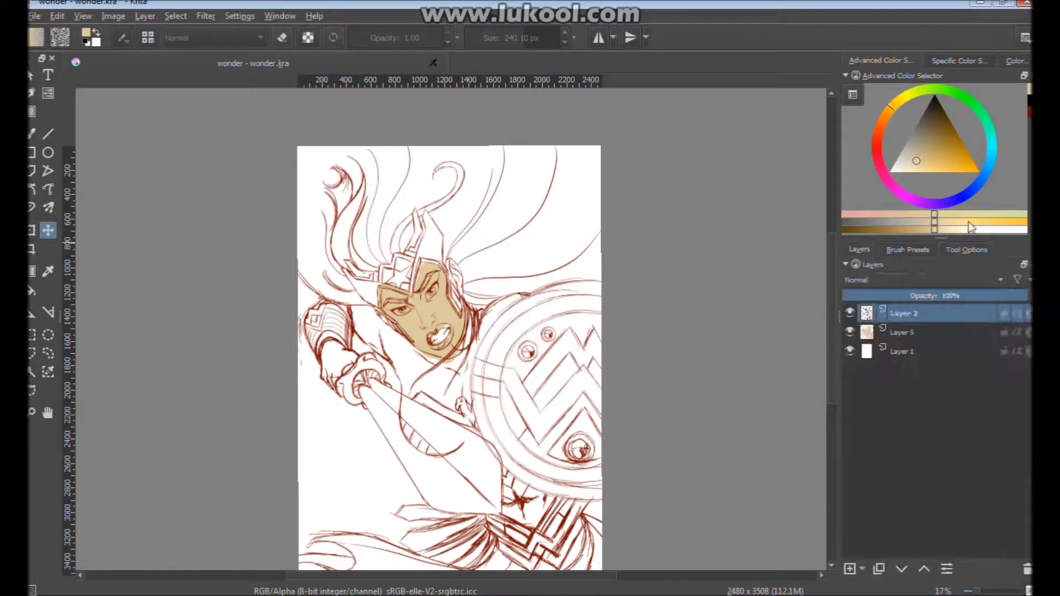
{"action": "left_click", "coordinate": [912, 333]}
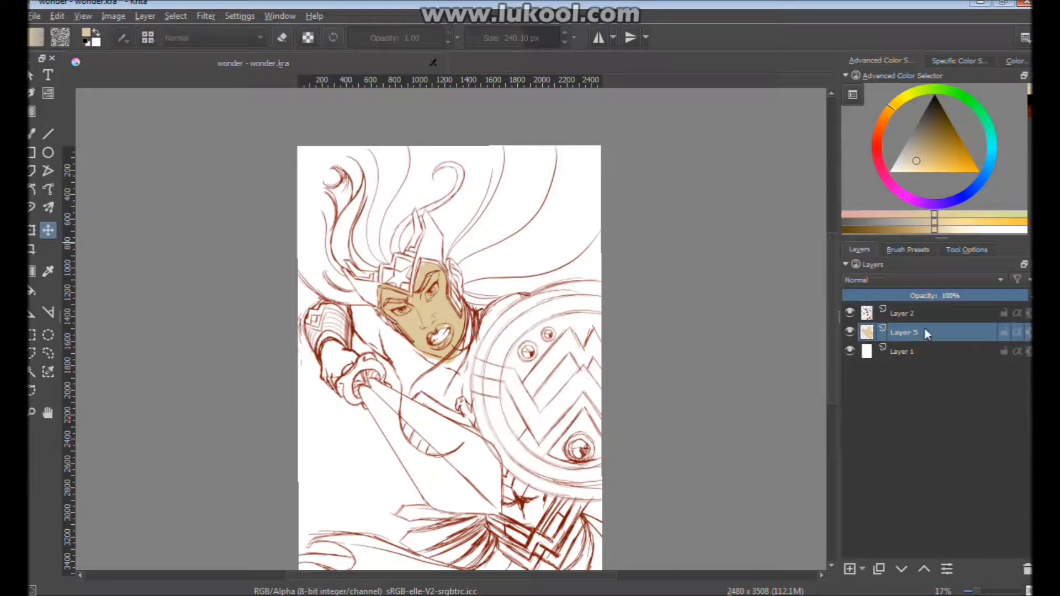
Add Layer 6 above Layer 1 and choose the Freehand Brush in dark brown
{"action": "left_click", "coordinate": [928, 352]}
{"action": "left_click", "coordinate": [849, 569]}
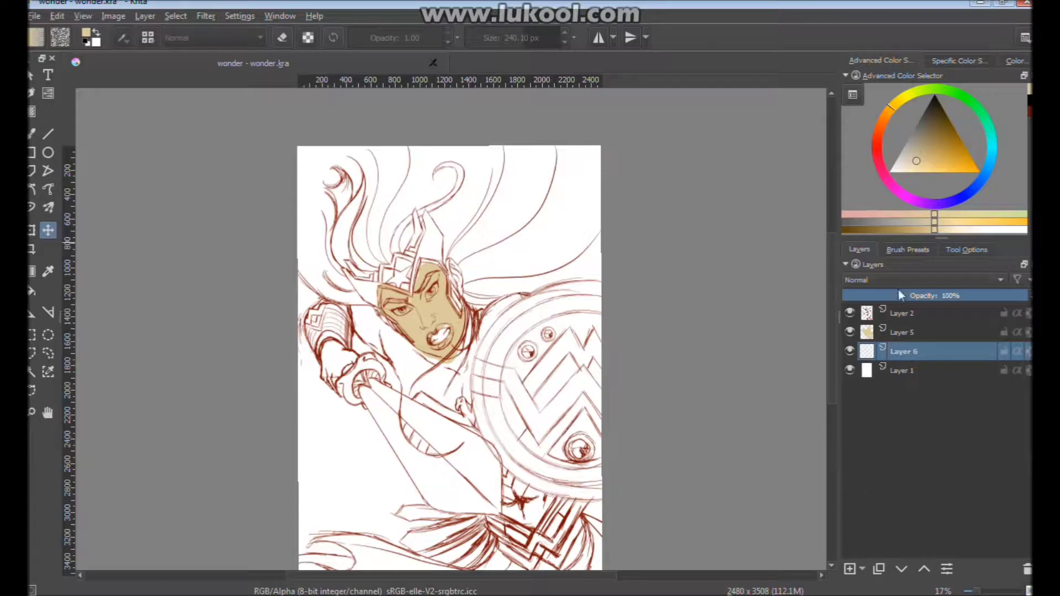
{"action": "left_click", "coordinate": [33, 134]}
{"action": "left_click", "coordinate": [877, 128]}
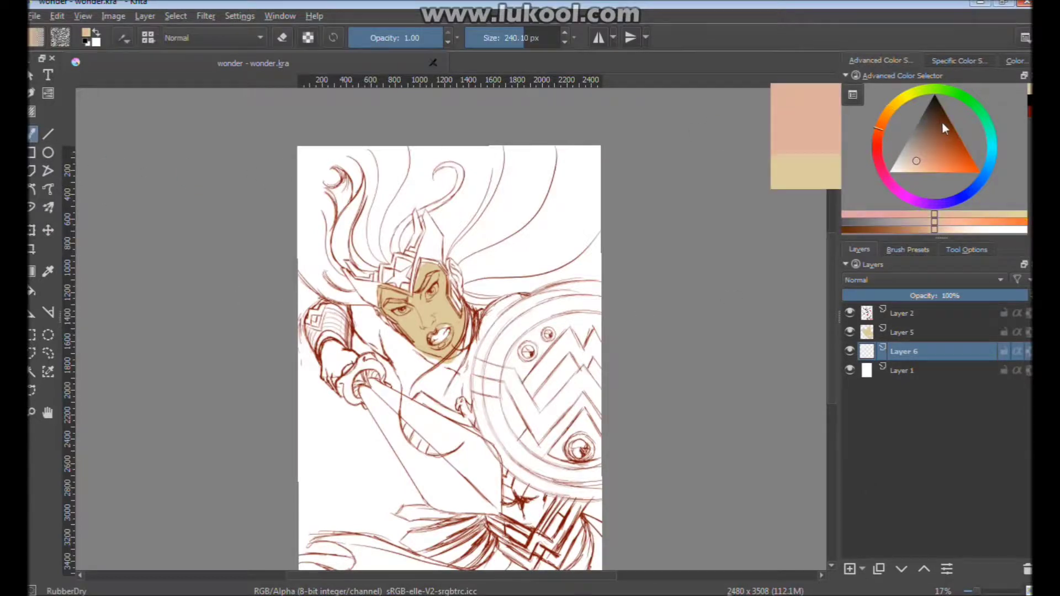
{"action": "left_click", "coordinate": [946, 116]}
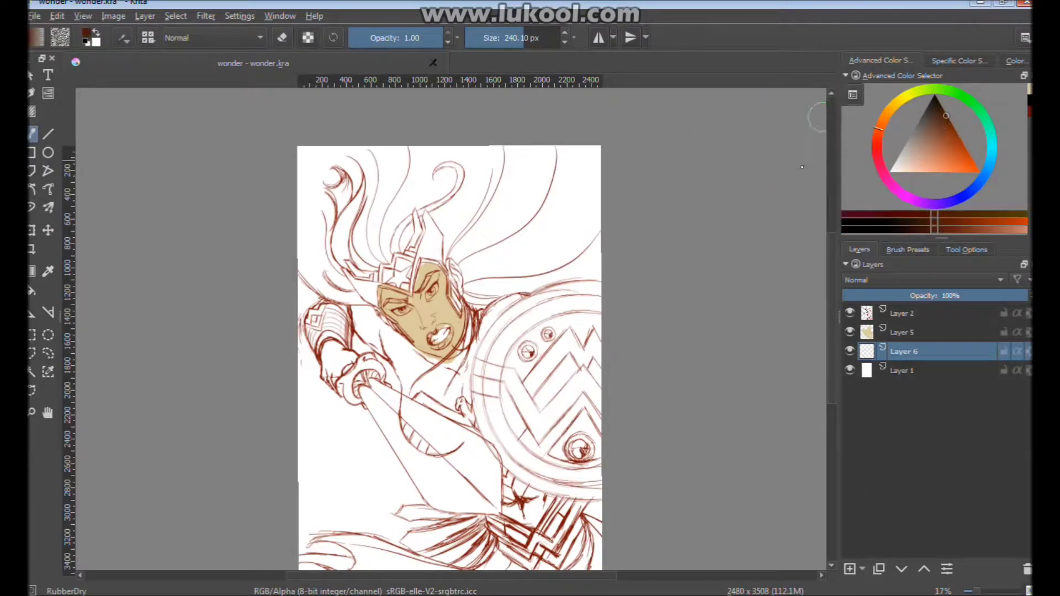
{"action": "left_click", "coordinate": [886, 110]}
{"action": "left_click", "coordinate": [947, 128]}
Paint both helmet wings beside the face solid dark brown on Layer 6
{"action": "mouse_move", "coordinate": [430, 236]}
{"action": "left_mouse_down"}
{"action": "mouse_move", "coordinate": [414, 276]}
{"action": "mouse_move", "coordinate": [431, 220]}
{"action": "mouse_move", "coordinate": [436, 258]}
{"action": "left_mouse_up"}
{"action": "mouse_move", "coordinate": [350, 269]}
{"action": "left_mouse_down"}
{"action": "mouse_move", "coordinate": [371, 303]}
{"action": "mouse_move", "coordinate": [359, 283]}
{"action": "mouse_move", "coordinate": [402, 287]}
{"action": "left_mouse_up"}
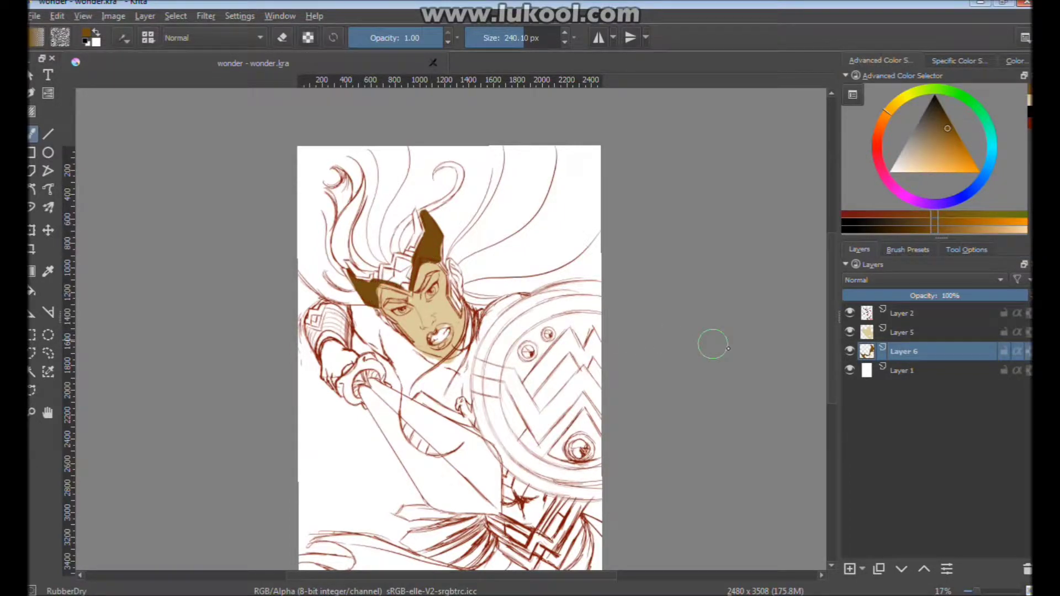
{"action": "left_click", "coordinate": [31, 75]}
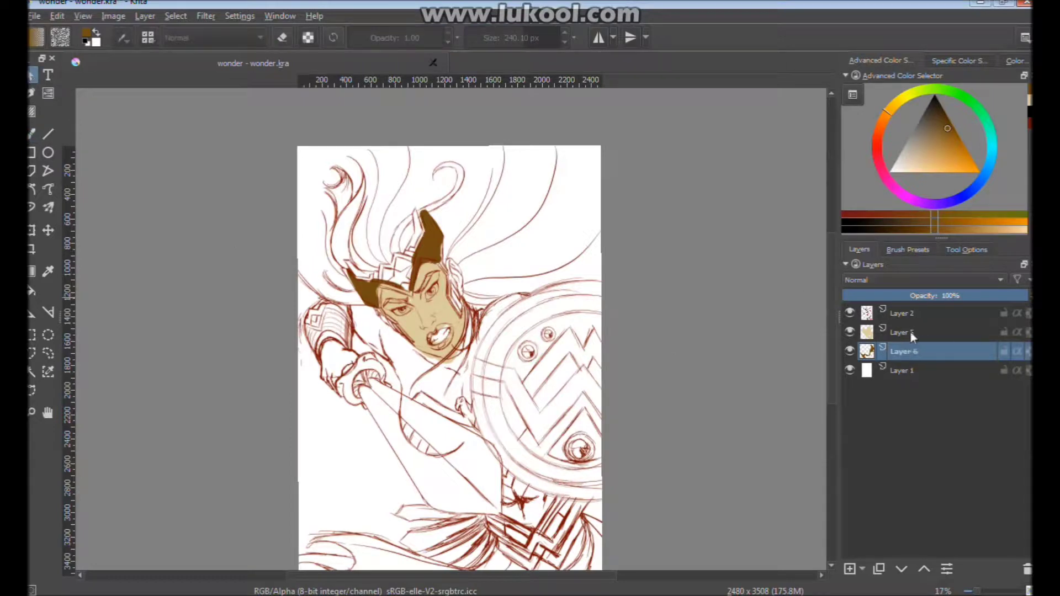
{"action": "key", "text": "b"}
{"action": "left_click", "coordinate": [909, 250]}
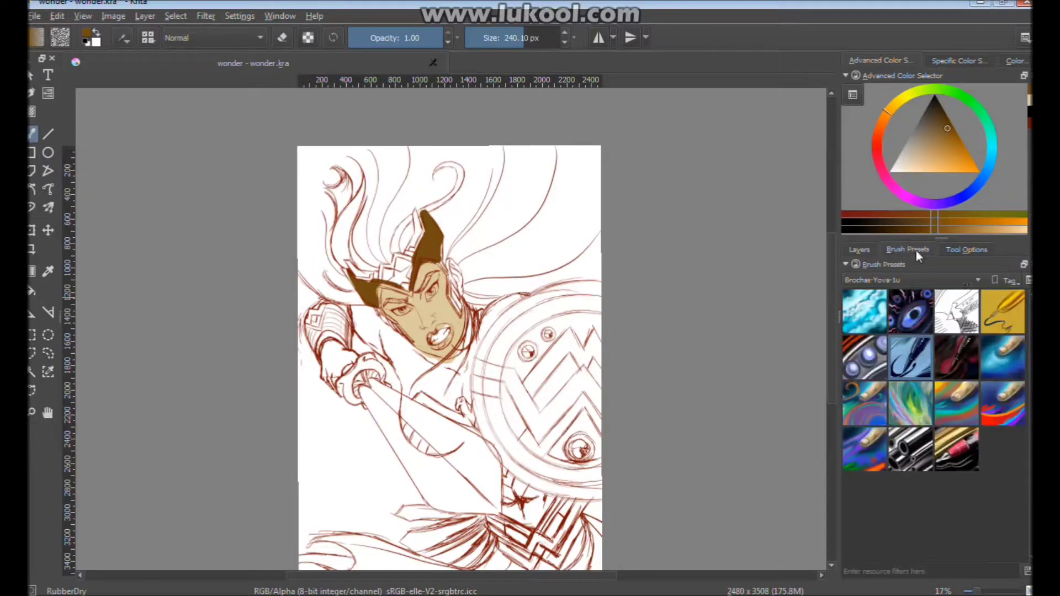
Drag the sketch layer with the Move tool to shift its position
{"action": "left_click", "coordinate": [48, 229]}
{"action": "left_click", "coordinate": [969, 250]}
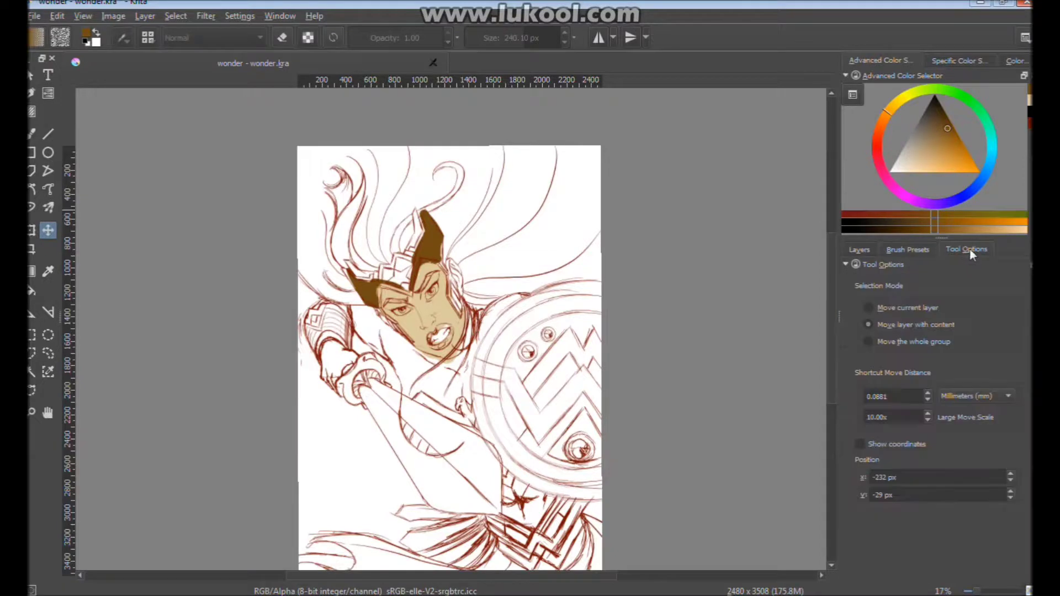
{"action": "mouse_move", "coordinate": [439, 300]}
{"action": "left_mouse_down"}
{"action": "mouse_move", "coordinate": [525, 268]}
{"action": "mouse_move", "coordinate": [407, 386]}
{"action": "left_mouse_up"}
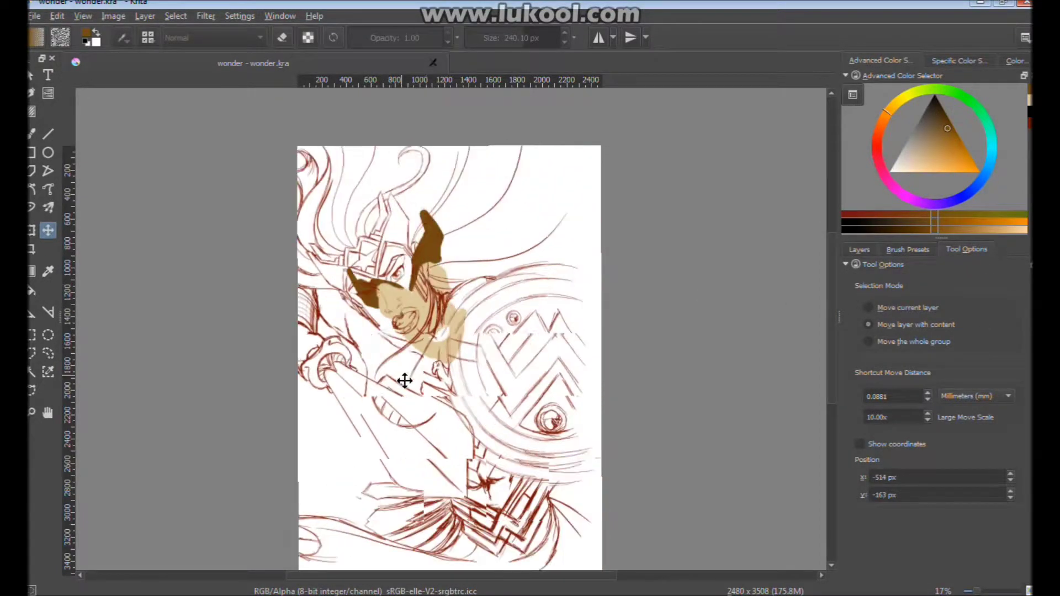
{"action": "left_click", "coordinate": [907, 249]}
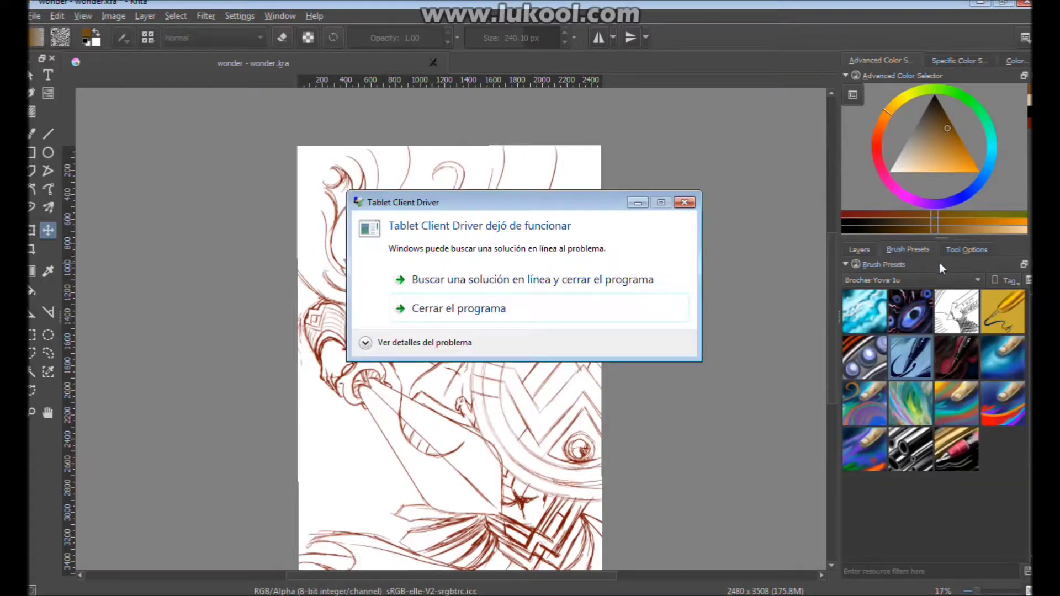
Close the tablet driver crash dialog, run a new task from Task Manager, and show the layer list
{"action": "left_click", "coordinate": [489, 309]}
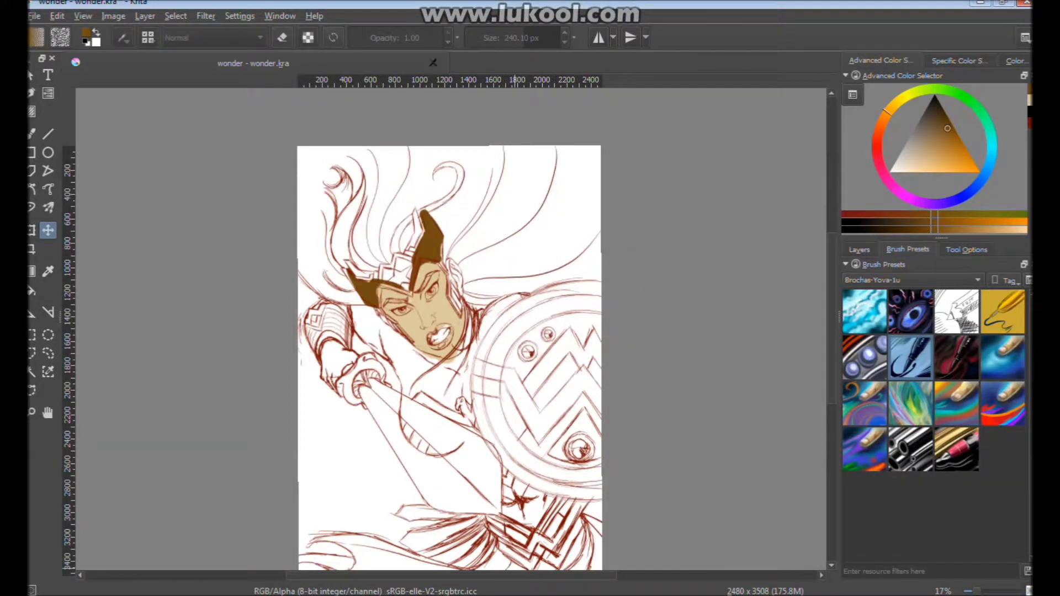
{"action": "right_click", "coordinate": [497, 594]}
{"action": "left_click", "coordinate": [546, 563]}
{"action": "left_click", "coordinate": [605, 102]}
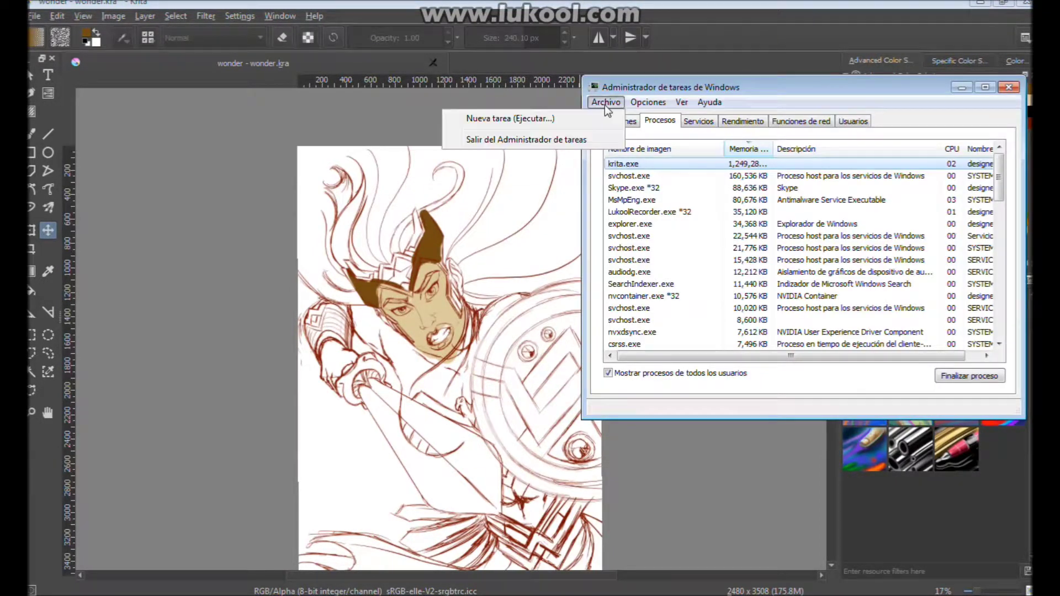
{"action": "left_click", "coordinate": [532, 119]}
{"action": "left_click", "coordinate": [698, 246]}
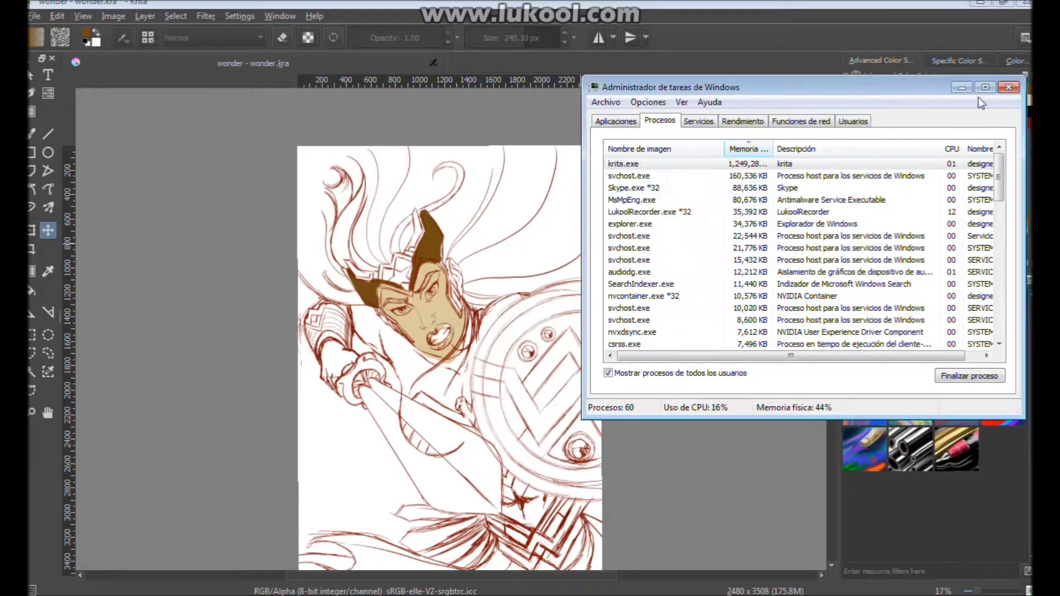
{"action": "left_click", "coordinate": [1009, 88]}
{"action": "left_click", "coordinate": [975, 252]}
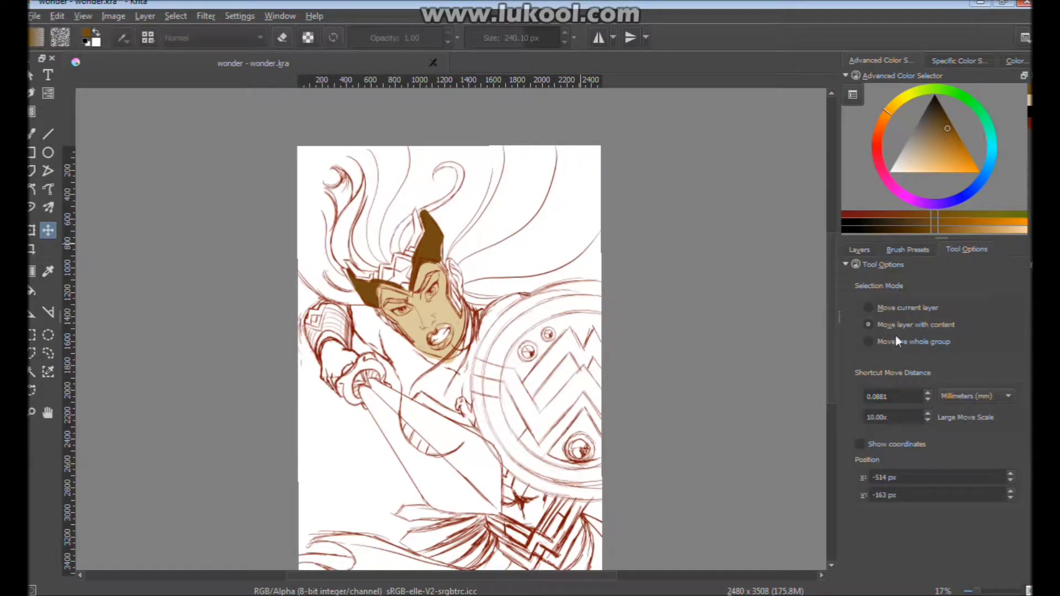
{"action": "left_click", "coordinate": [857, 251]}
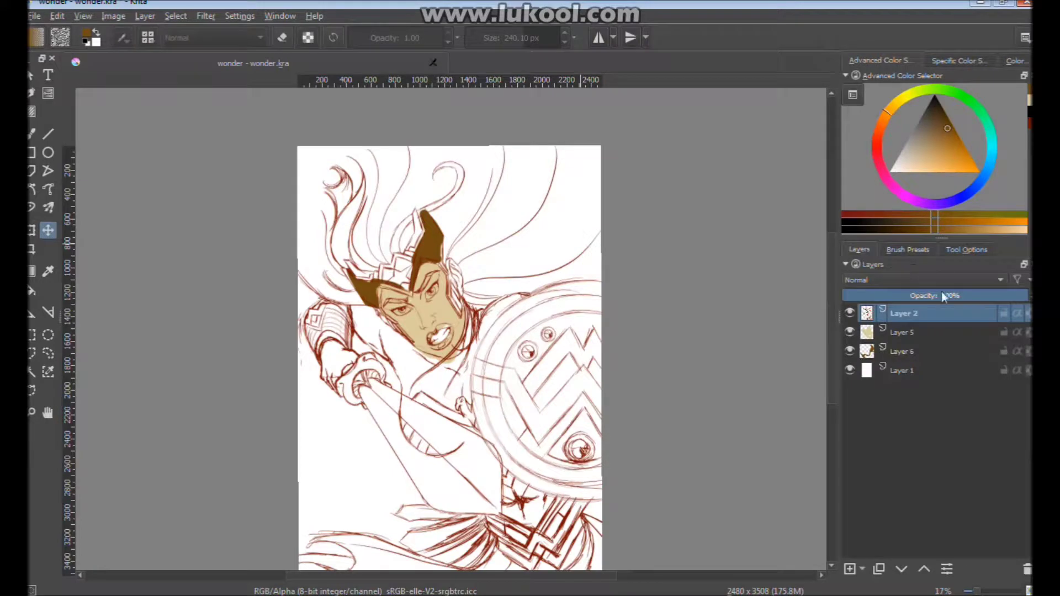
Move Layer 5's skin-tone fill and the whole layer group, undo both, and pick the Crop tool
{"action": "left_click", "coordinate": [924, 332]}
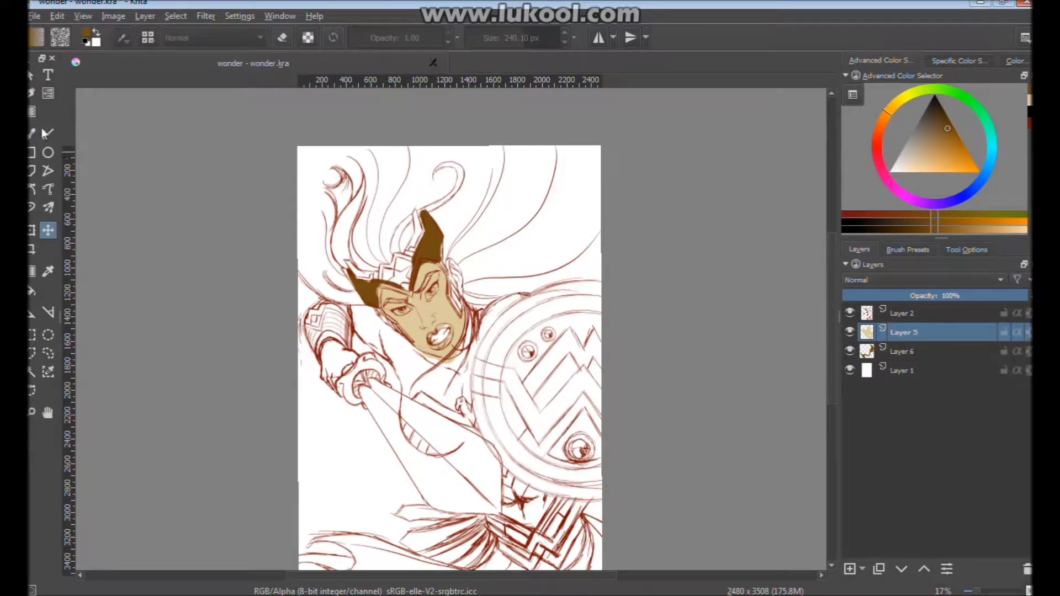
{"action": "mouse_move", "coordinate": [422, 324]}
{"action": "left_mouse_down"}
{"action": "mouse_move", "coordinate": [496, 296]}
{"action": "mouse_move", "coordinate": [422, 324]}
{"action": "left_mouse_up"}
{"action": "left_click", "coordinate": [965, 249]}
{"action": "left_click_drag", "start_coordinate": [433, 330], "coordinate": [421, 354]}
{"action": "key", "text": "ctrl+z"}
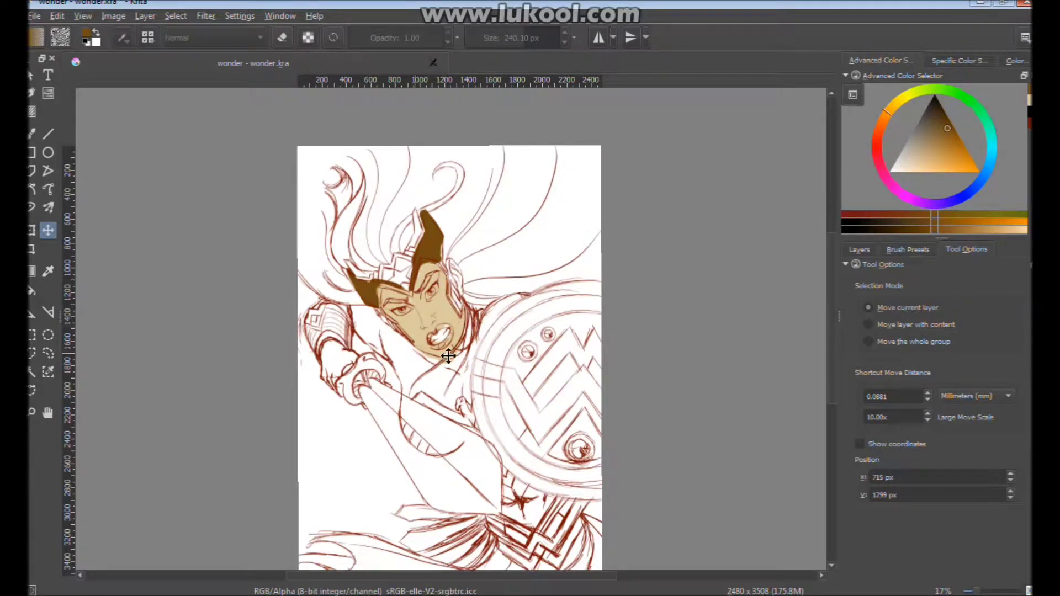
{"action": "left_click_drag", "start_coordinate": [414, 351], "coordinate": [520, 258]}
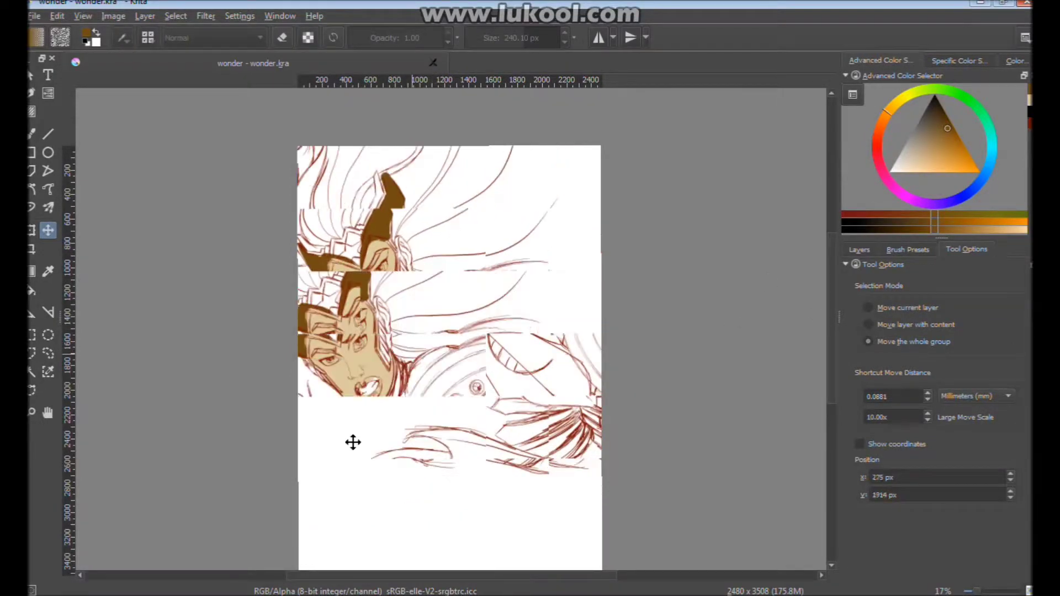
{"action": "key", "text": "ctrl+z"}
{"action": "key", "text": "ctrl+z"}
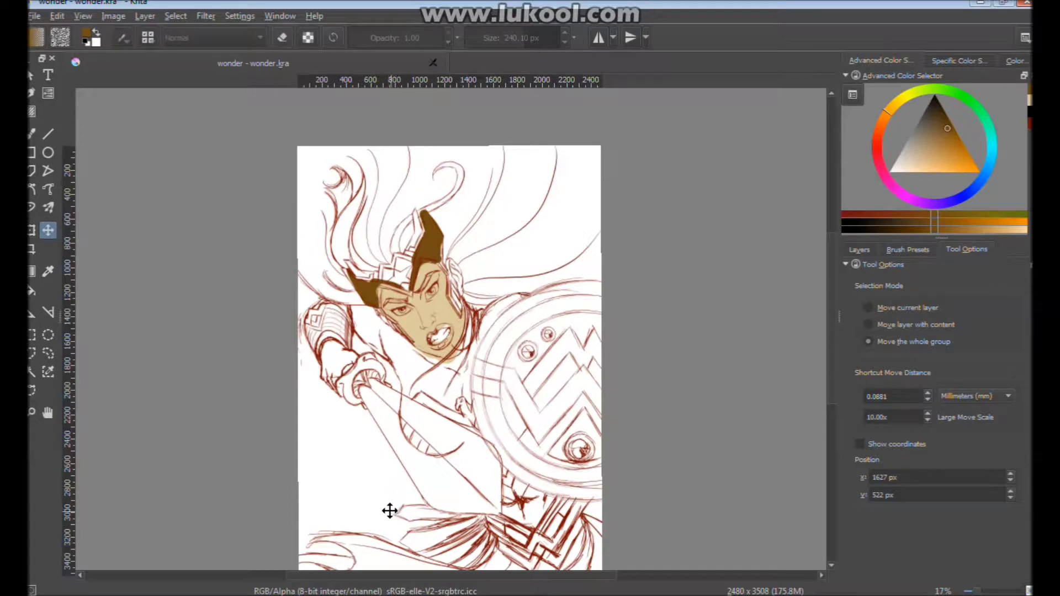
{"action": "left_click", "coordinate": [33, 249]}
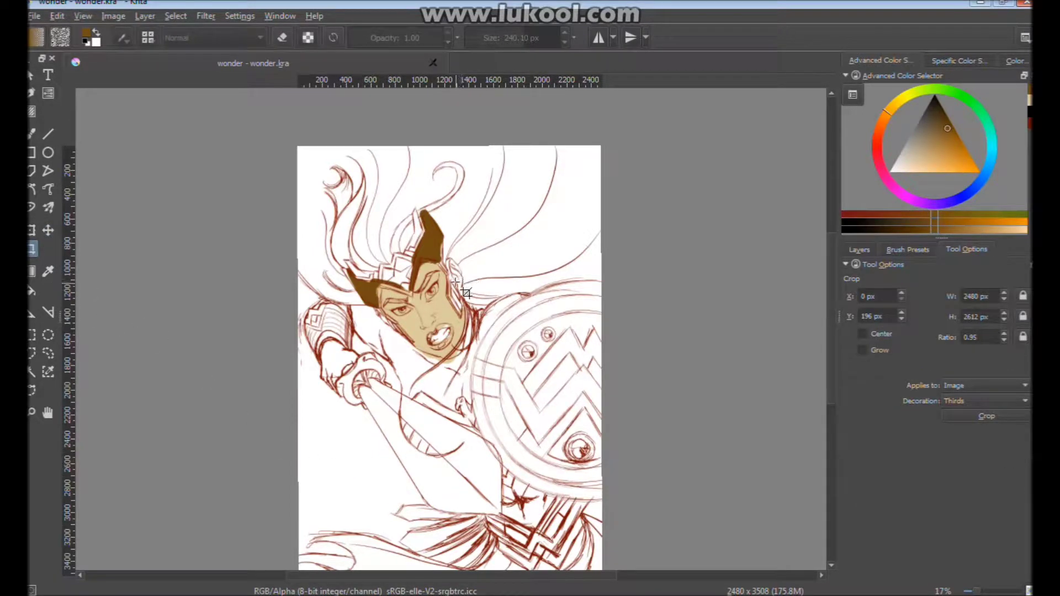
{"action": "left_click", "coordinate": [297, 147]}
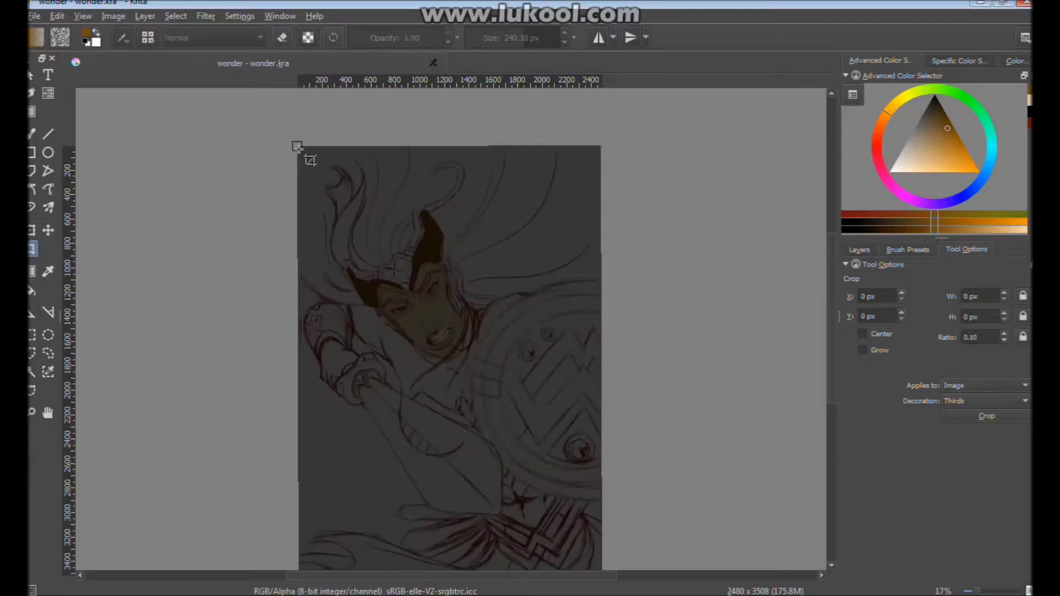
{"action": "left_click_drag", "start_coordinate": [297, 147], "coordinate": [602, 569]}
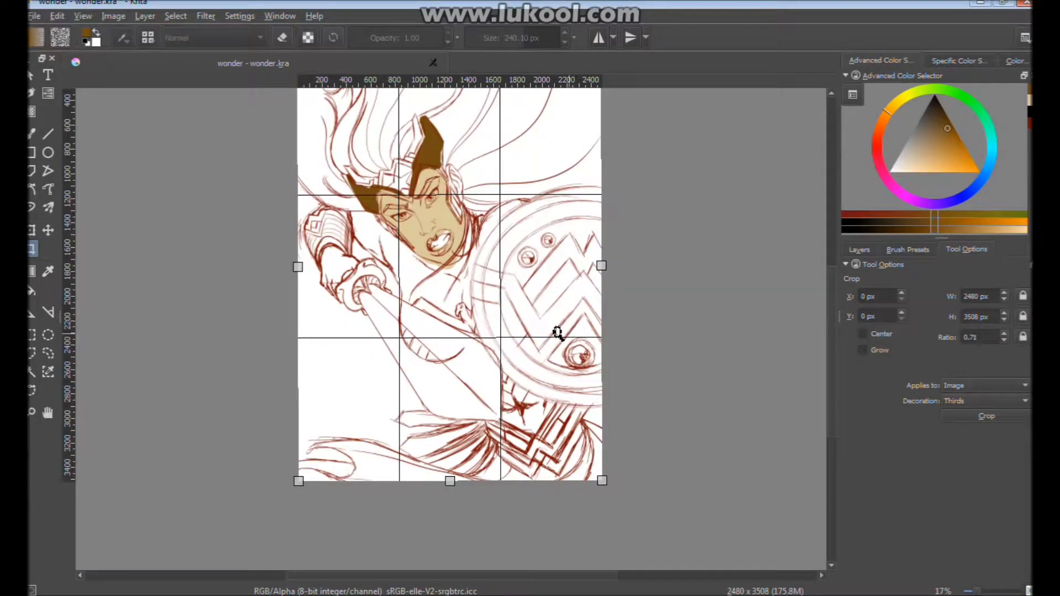
{"action": "scroll", "coordinate": [558, 333], "scroll_direction": "down", "scroll_amount": 2}
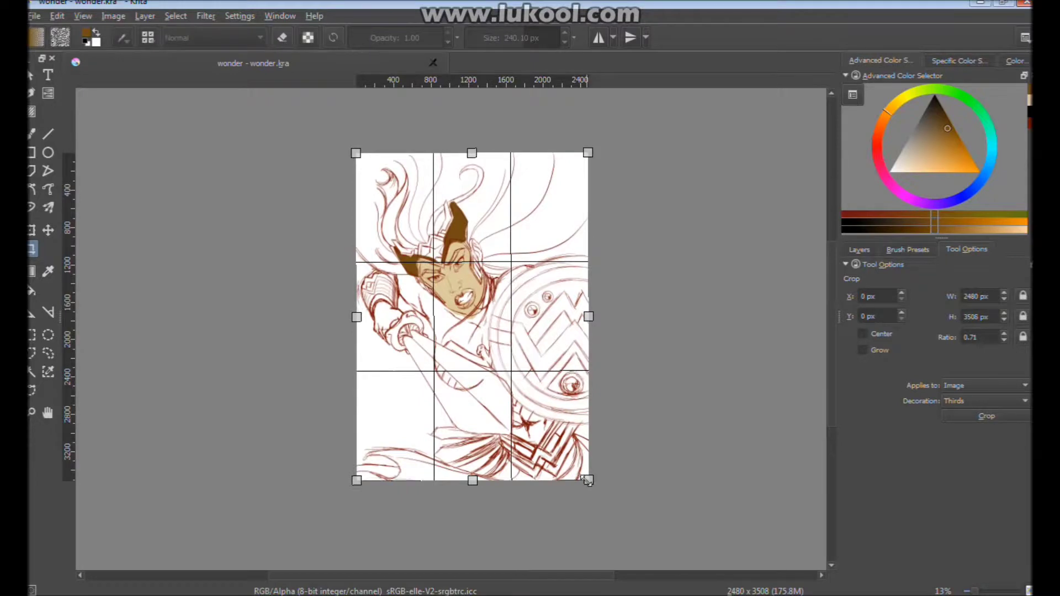
{"action": "left_click_drag", "start_coordinate": [588, 481], "coordinate": [542, 435]}
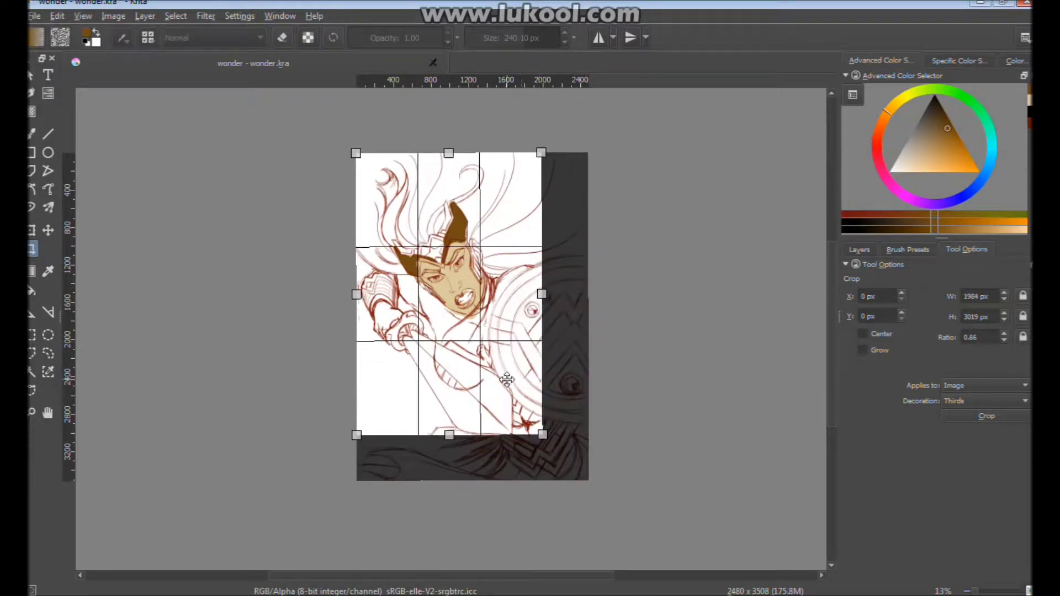
{"action": "double_click", "coordinate": [512, 378]}
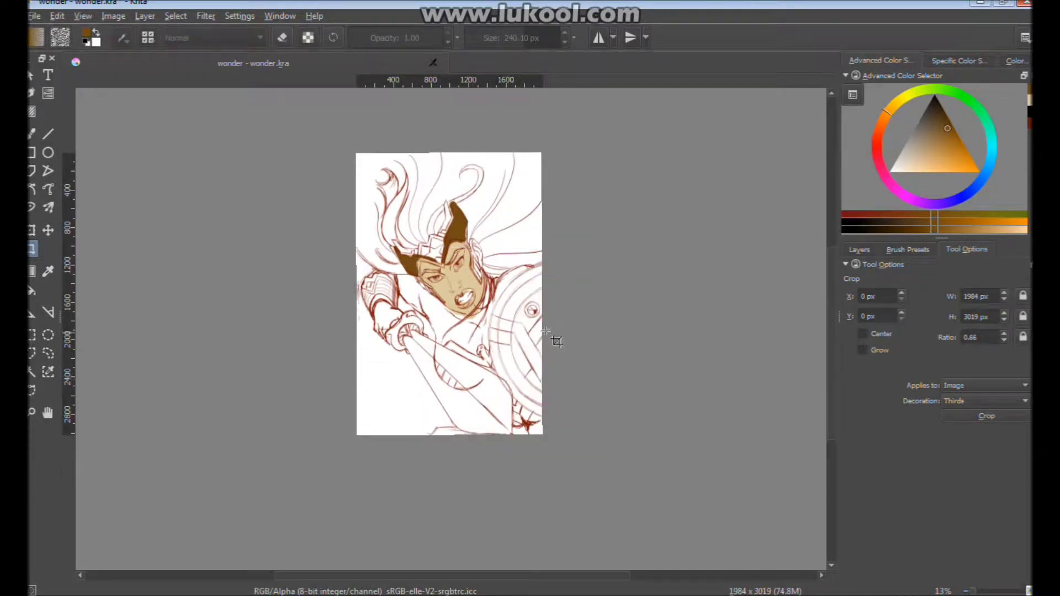
{"action": "key", "text": "ctrl+z"}
{"action": "left_click", "coordinate": [862, 334]}
{"action": "left_click_drag", "start_coordinate": [470, 313], "coordinate": [639, 511]}
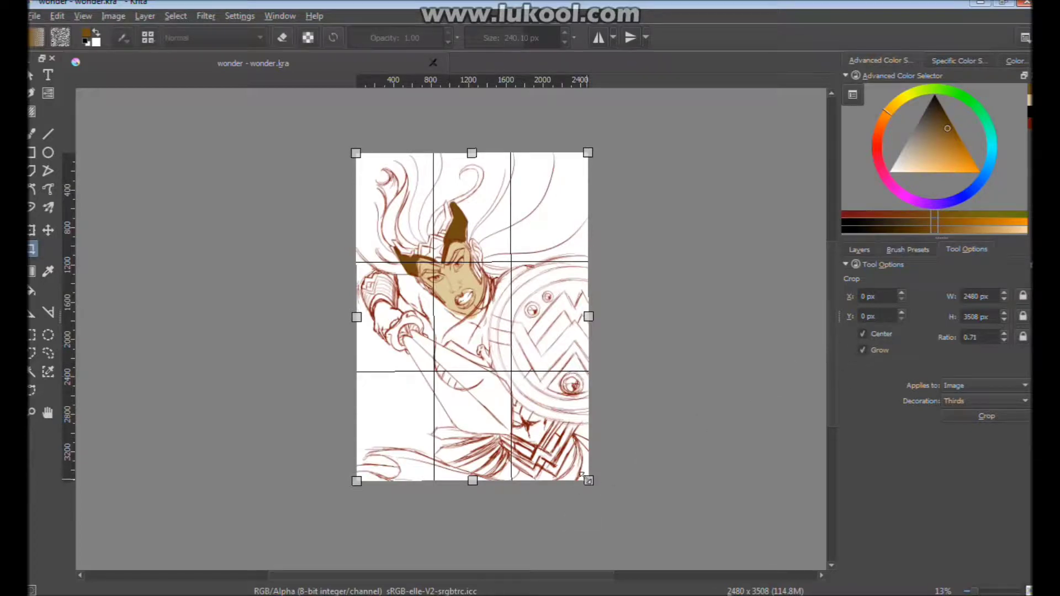
{"action": "left_click_drag", "start_coordinate": [588, 479], "coordinate": [623, 562]}
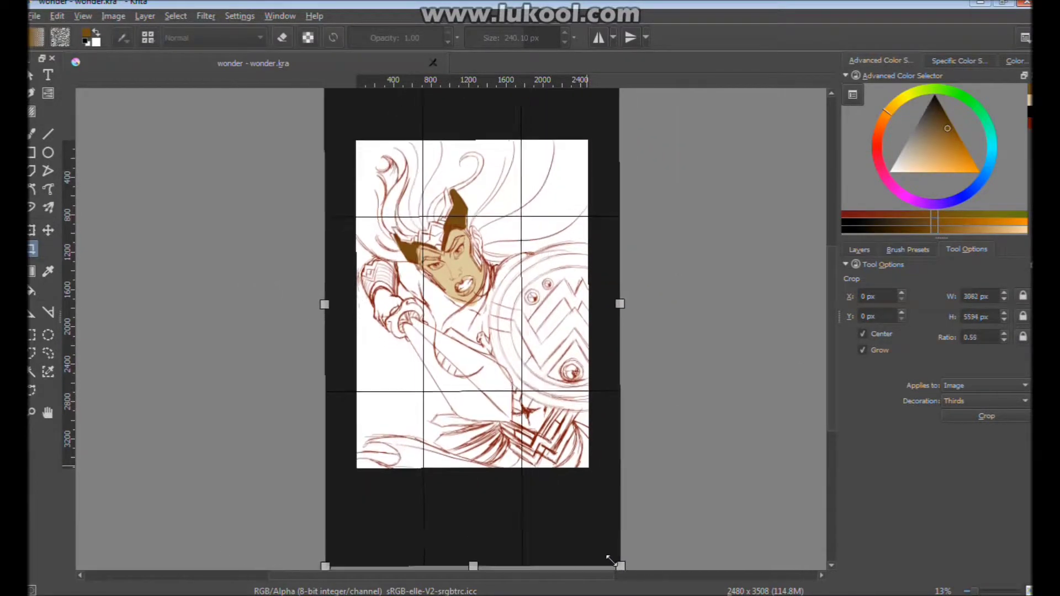
{"action": "left_click_drag", "start_coordinate": [624, 562], "coordinate": [674, 539]}
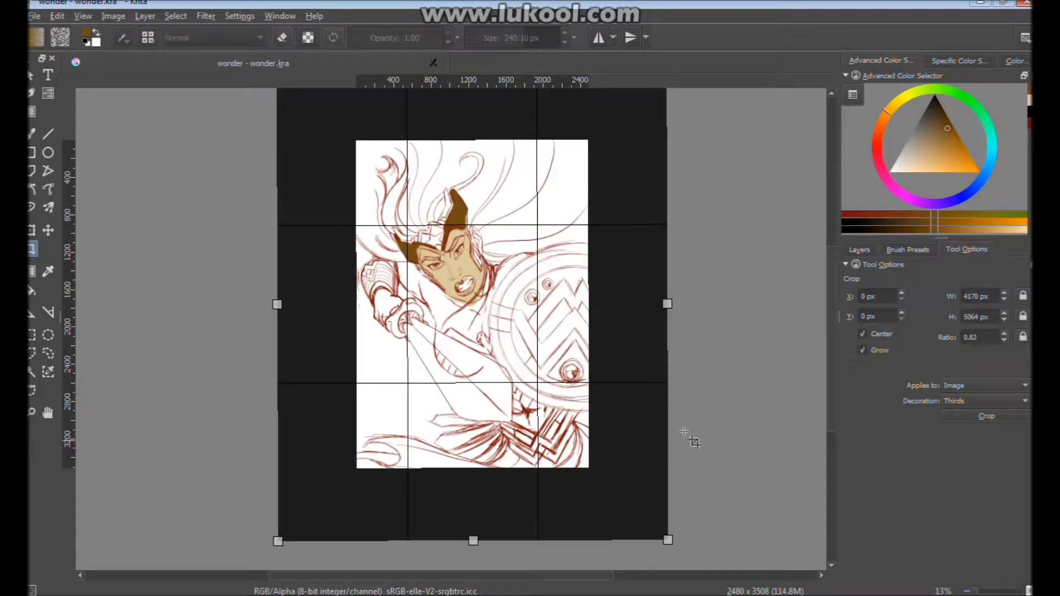
{"action": "double_click", "coordinate": [636, 457]}
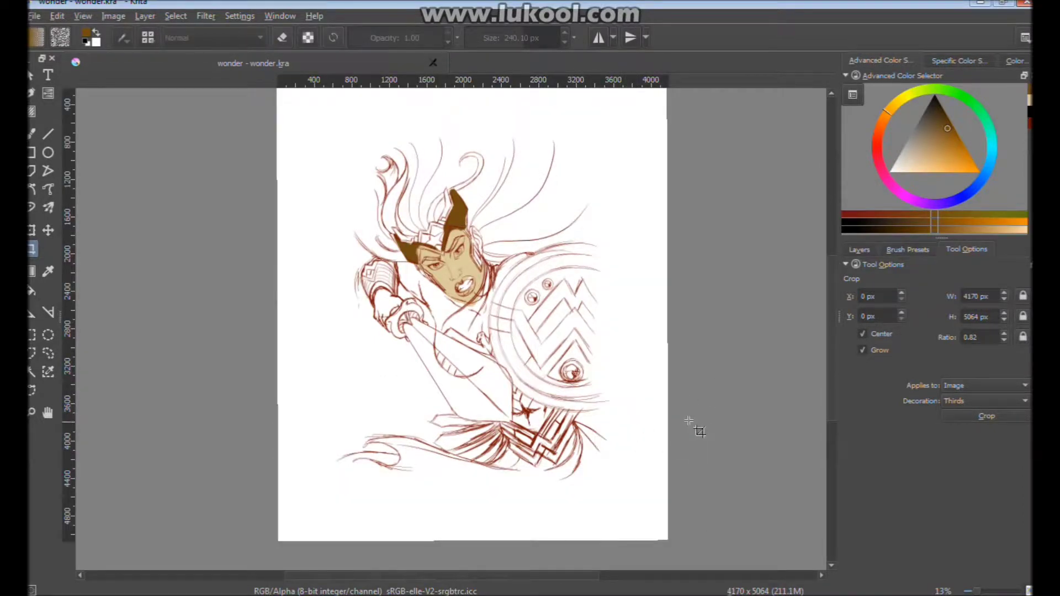
{"action": "key", "text": "ctrl+z"}
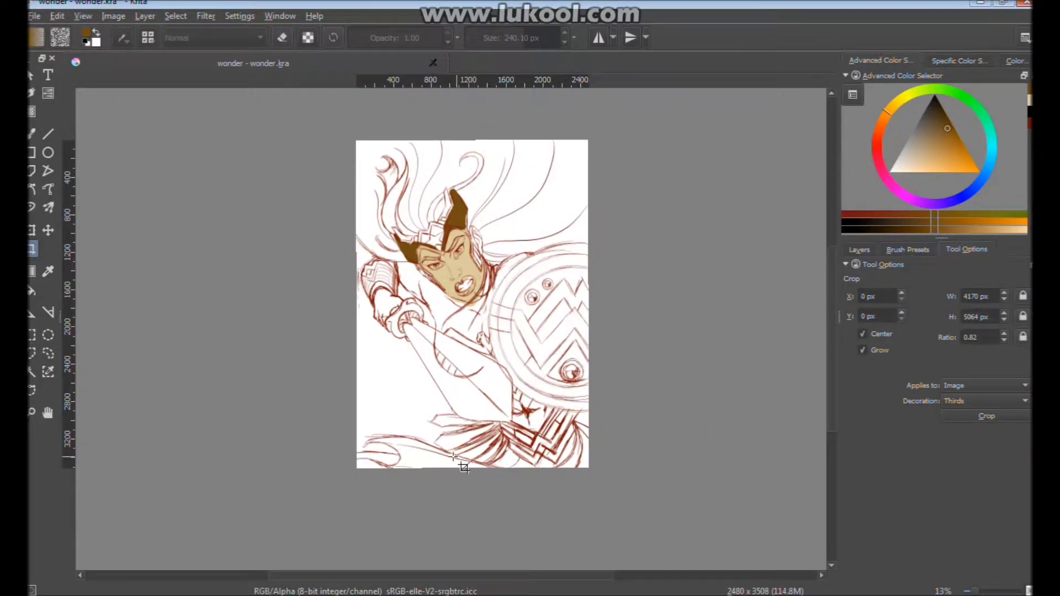
Delete the face and hair colour layers 5 and 6, and add a new Layer 7 above Layer 2
{"action": "left_click", "coordinate": [906, 249]}
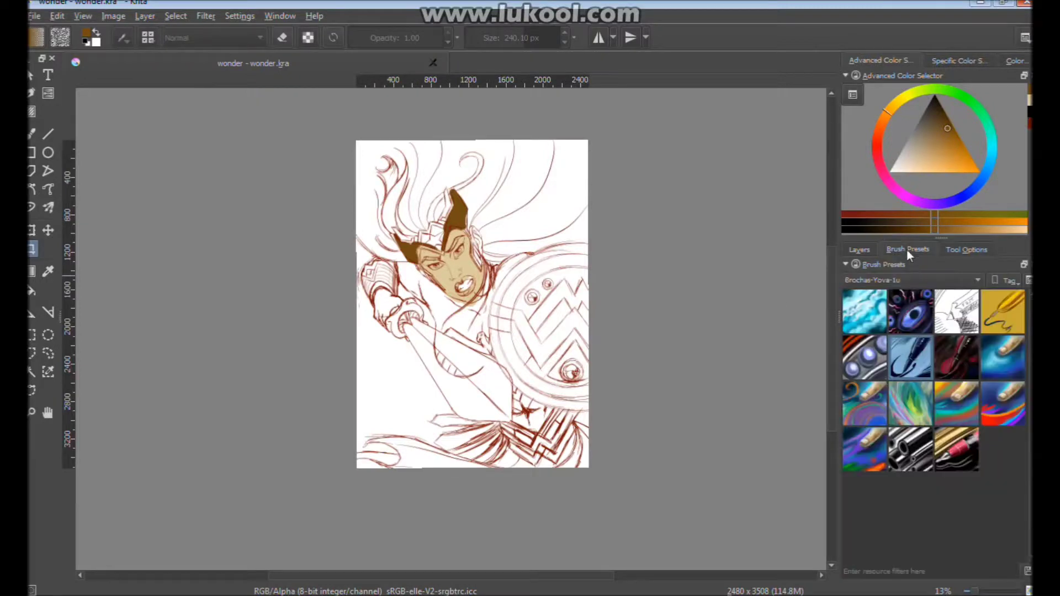
{"action": "left_click", "coordinate": [860, 250]}
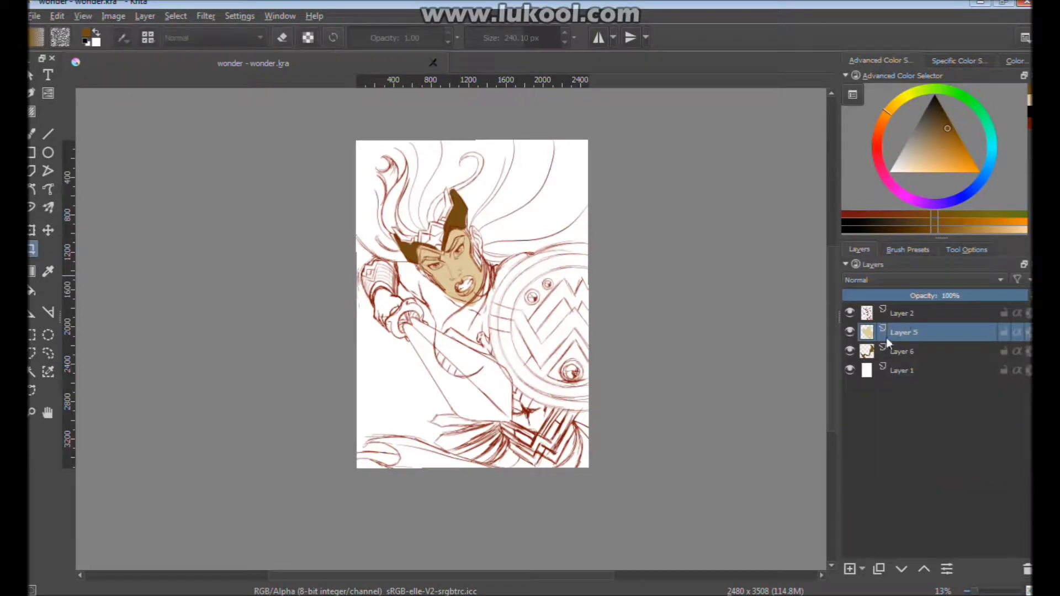
{"action": "left_click", "coordinate": [914, 354], "text": "ctrl"}
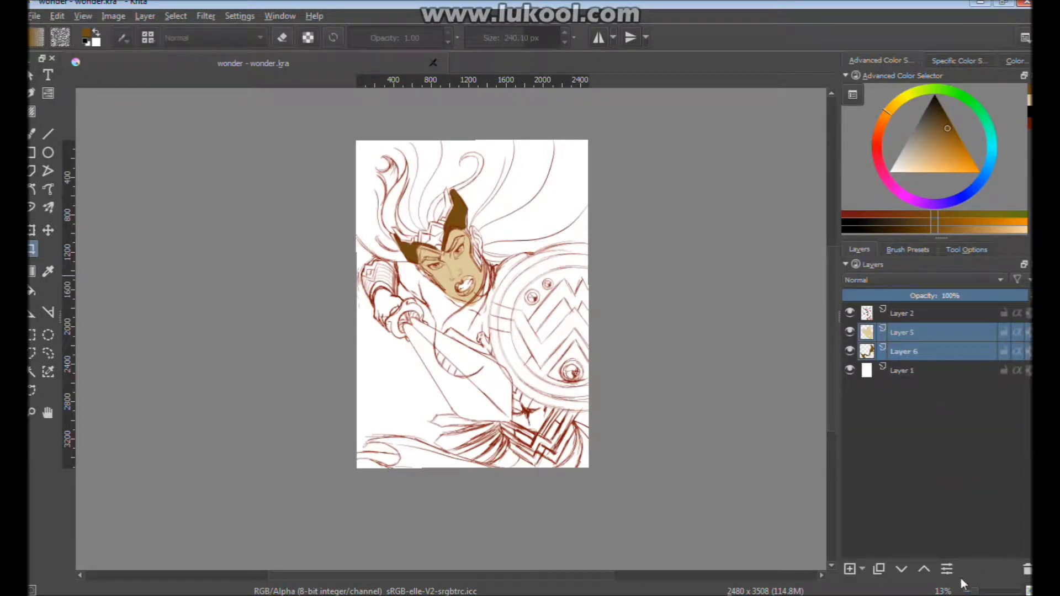
{"action": "left_click", "coordinate": [1026, 569]}
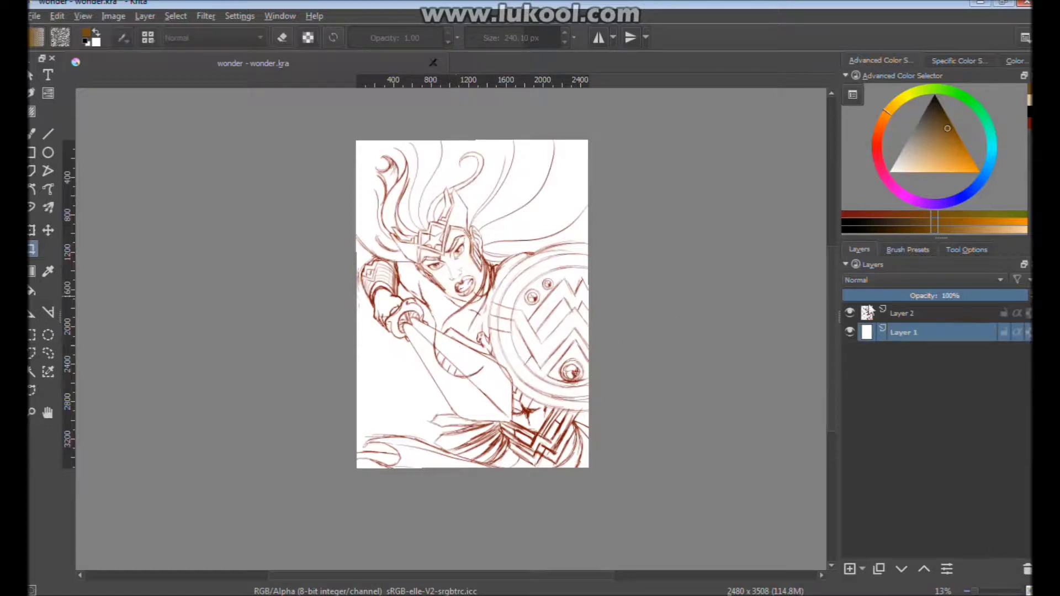
{"action": "left_click", "coordinate": [912, 317]}
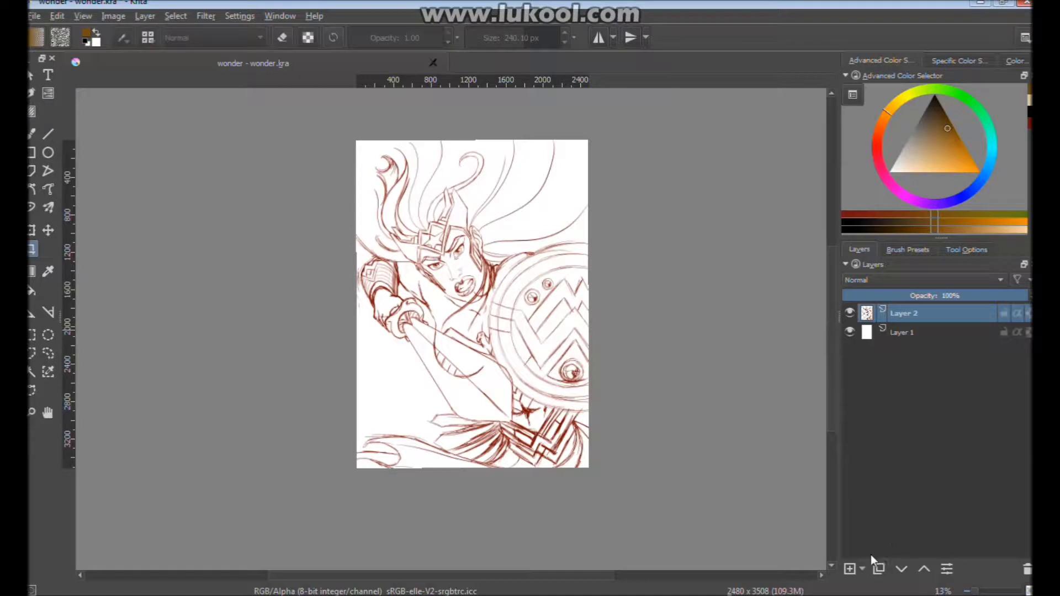
{"action": "left_click", "coordinate": [850, 569]}
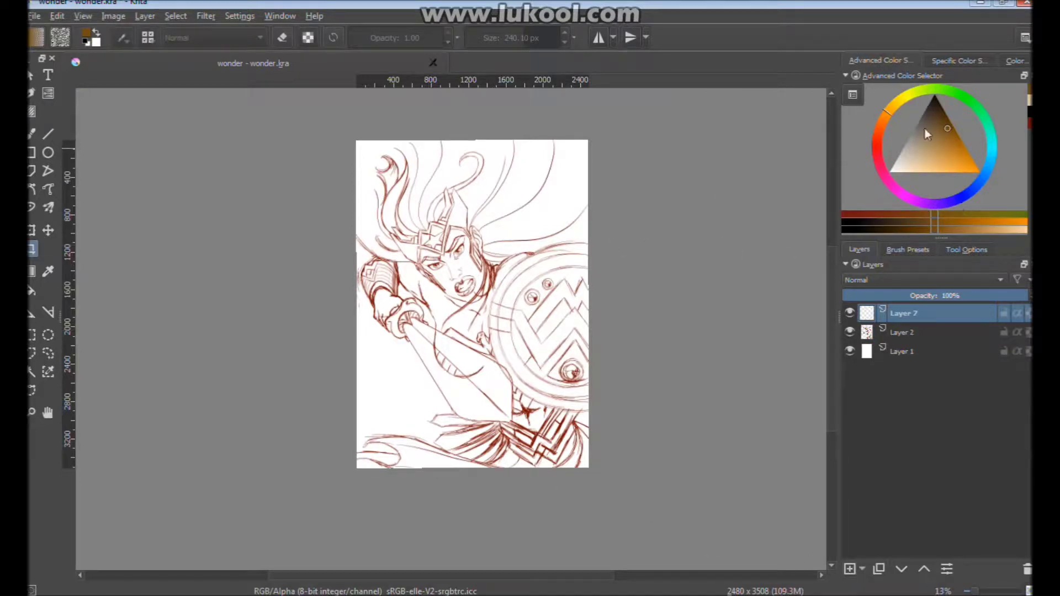
Set up a black freehand brush at about 106 px and reselect the Layer 2 sketch
{"action": "key", "text": "d"}
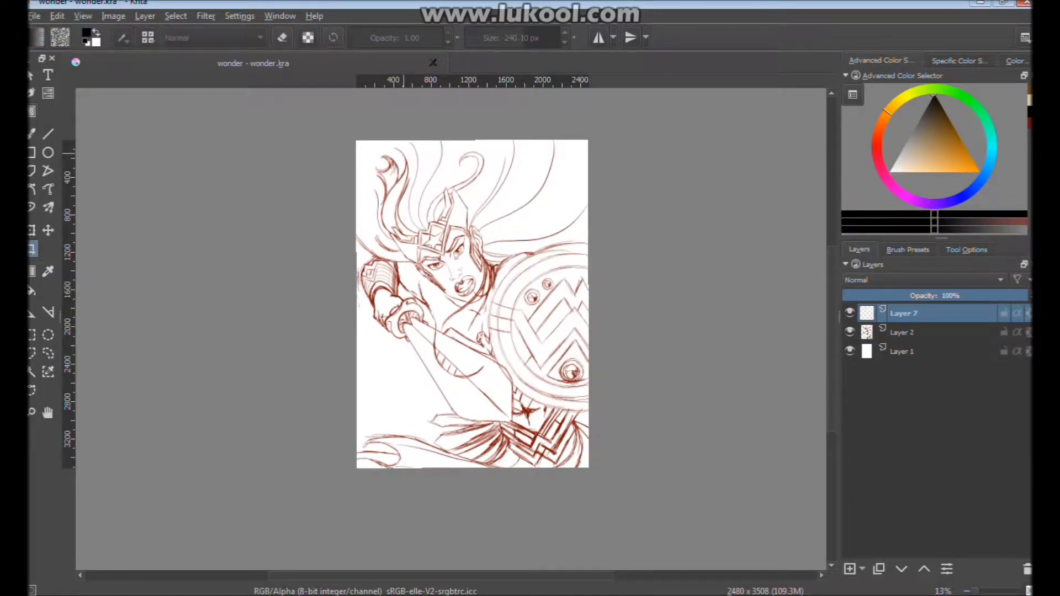
{"action": "left_click", "coordinate": [33, 208]}
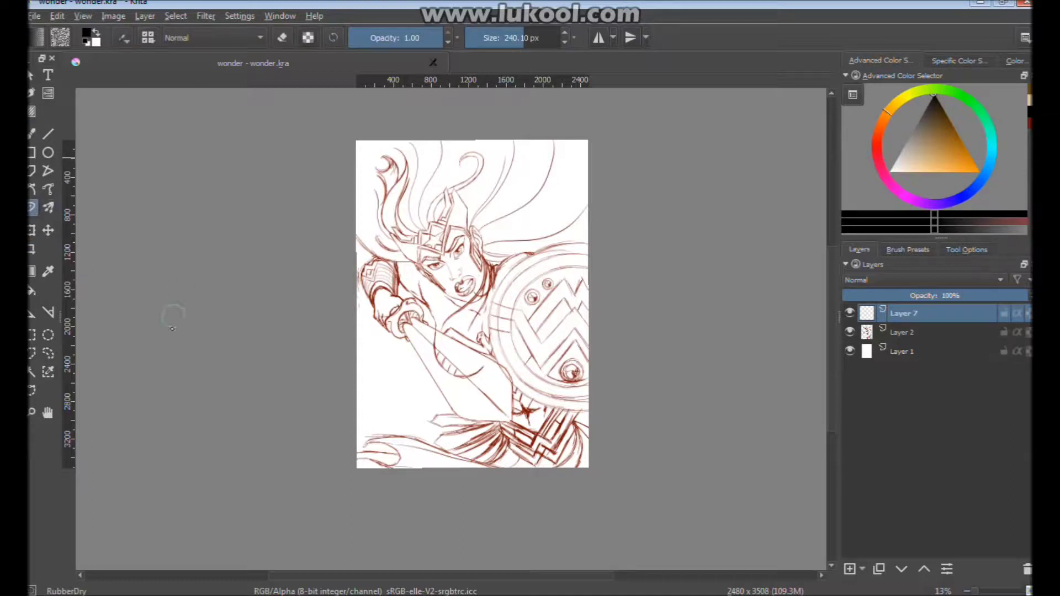
{"action": "left_click_drag", "start_coordinate": [525, 34], "coordinate": [511, 38]}
{"action": "mouse_move", "coordinate": [542, 355]}
{"action": "left_mouse_down"}
{"action": "mouse_move", "coordinate": [570, 331]}
{"action": "mouse_move", "coordinate": [549, 355]}
{"action": "left_mouse_up"}
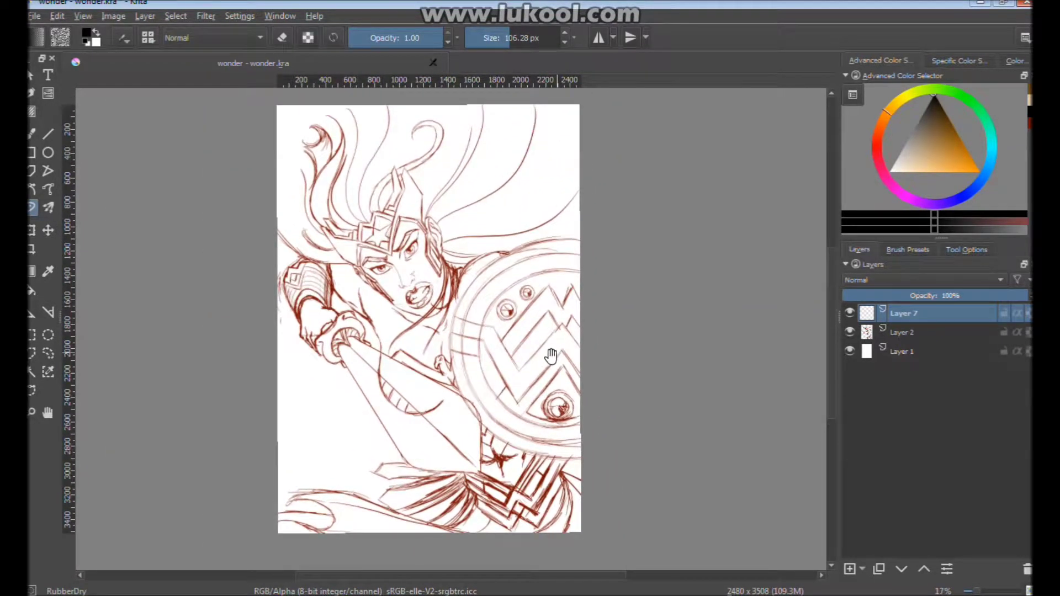
{"action": "left_click", "coordinate": [921, 334]}
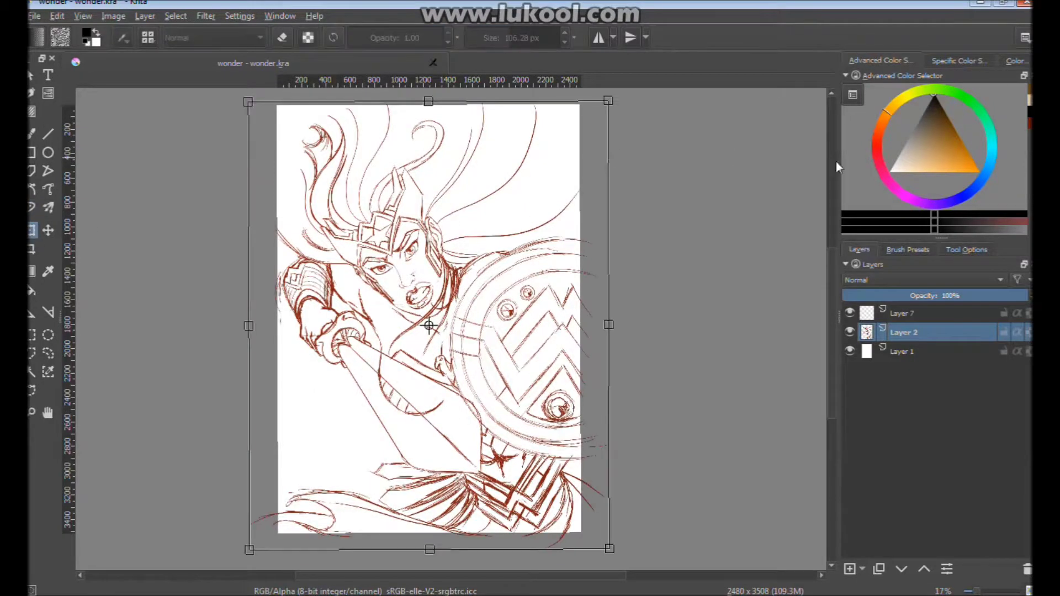
{"action": "left_click", "coordinate": [956, 250]}
Warp the sketch, shifting its left side, face, arm and shield up and right, and bending the shield
{"action": "left_click", "coordinate": [899, 288]}
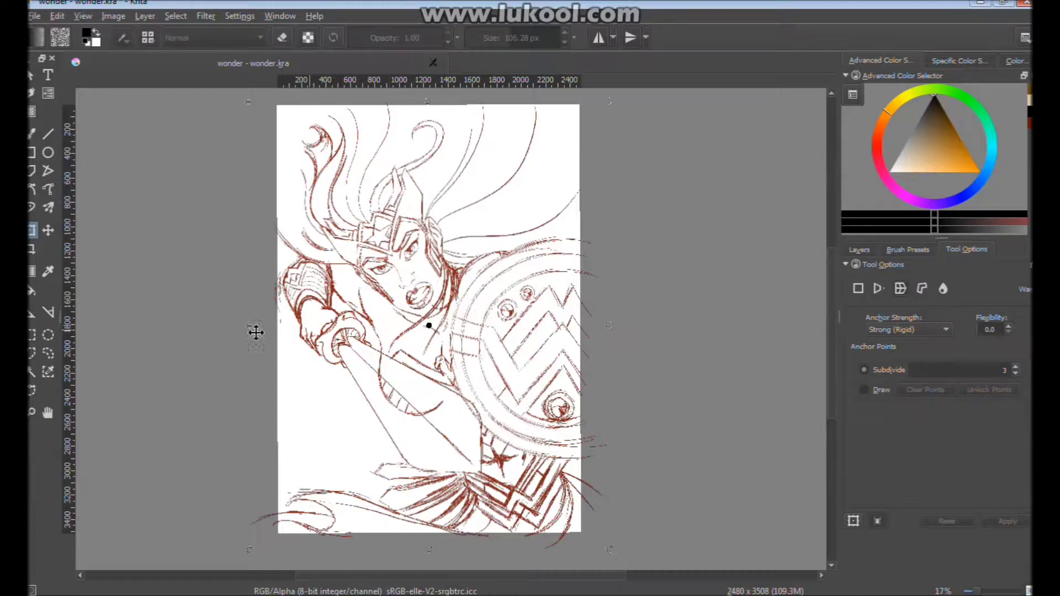
{"action": "left_click_drag", "start_coordinate": [249, 326], "coordinate": [268, 308]}
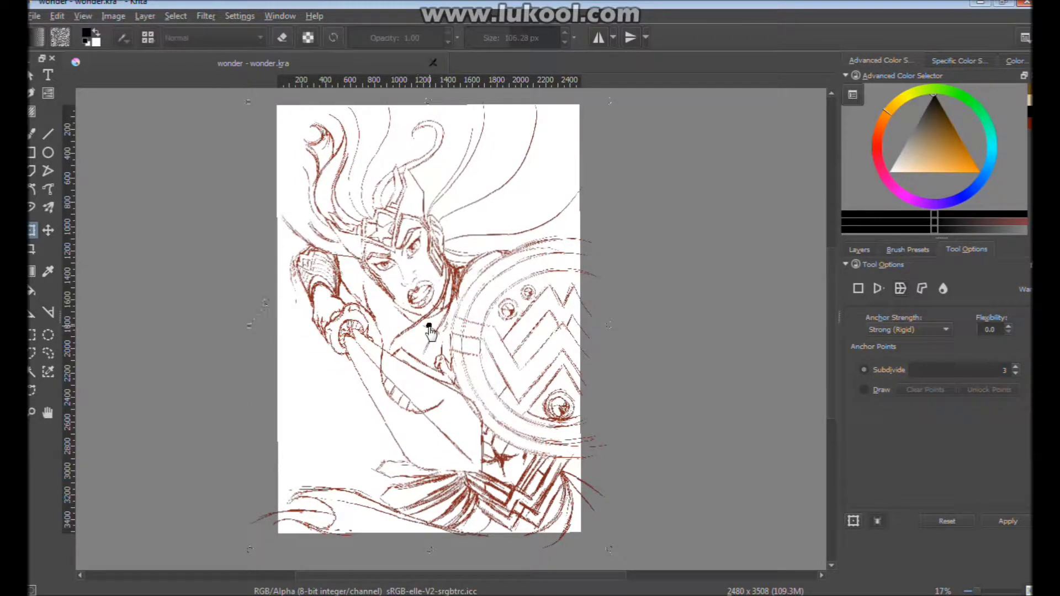
{"action": "left_click_drag", "start_coordinate": [432, 333], "coordinate": [440, 313]}
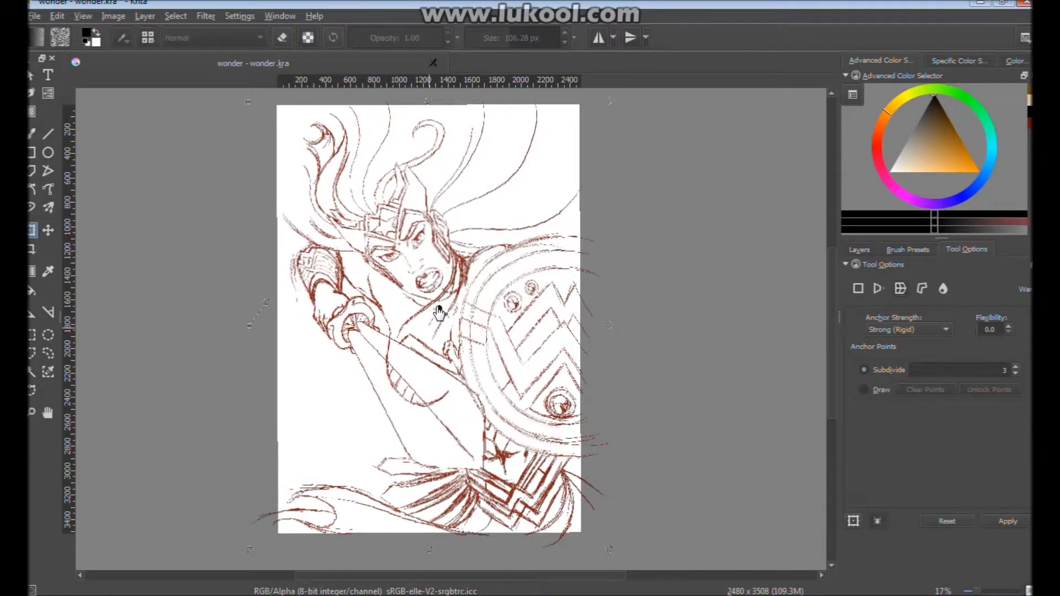
{"action": "left_click_drag", "start_coordinate": [440, 313], "coordinate": [432, 307]}
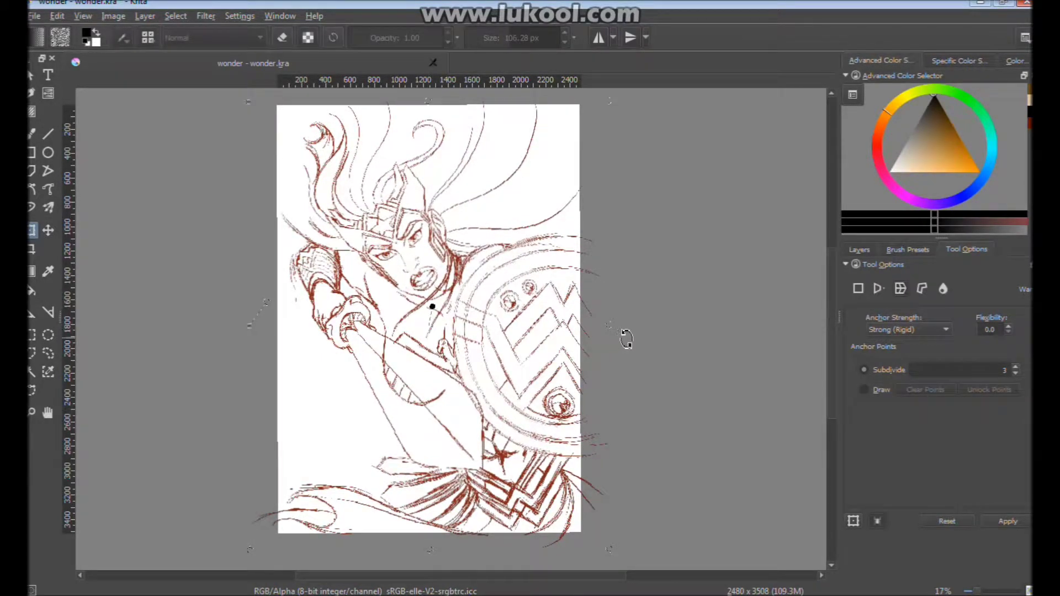
{"action": "left_click_drag", "start_coordinate": [609, 330], "coordinate": [633, 318]}
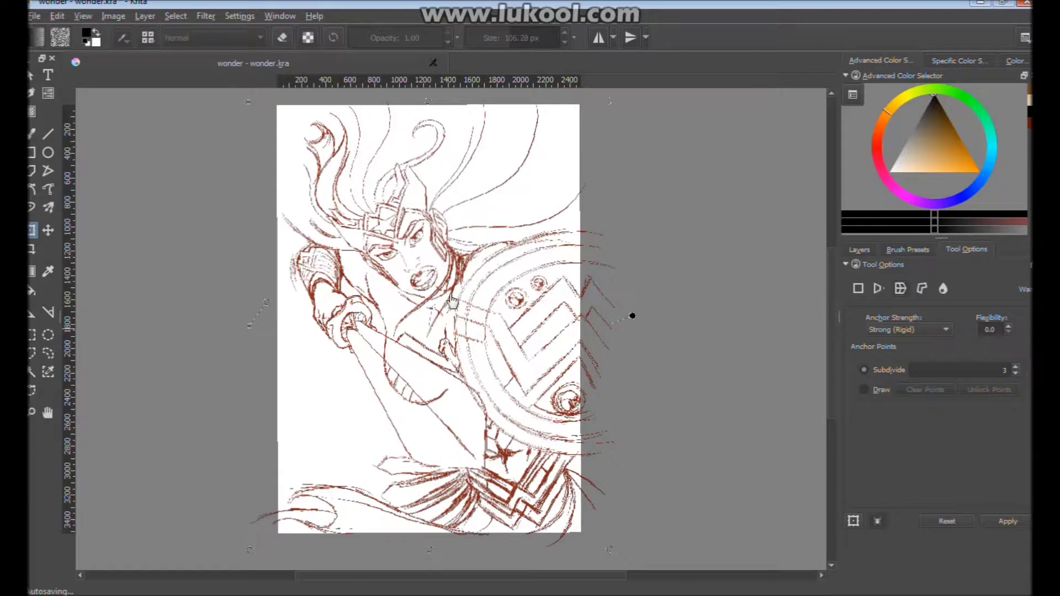
{"action": "key", "text": "Return"}
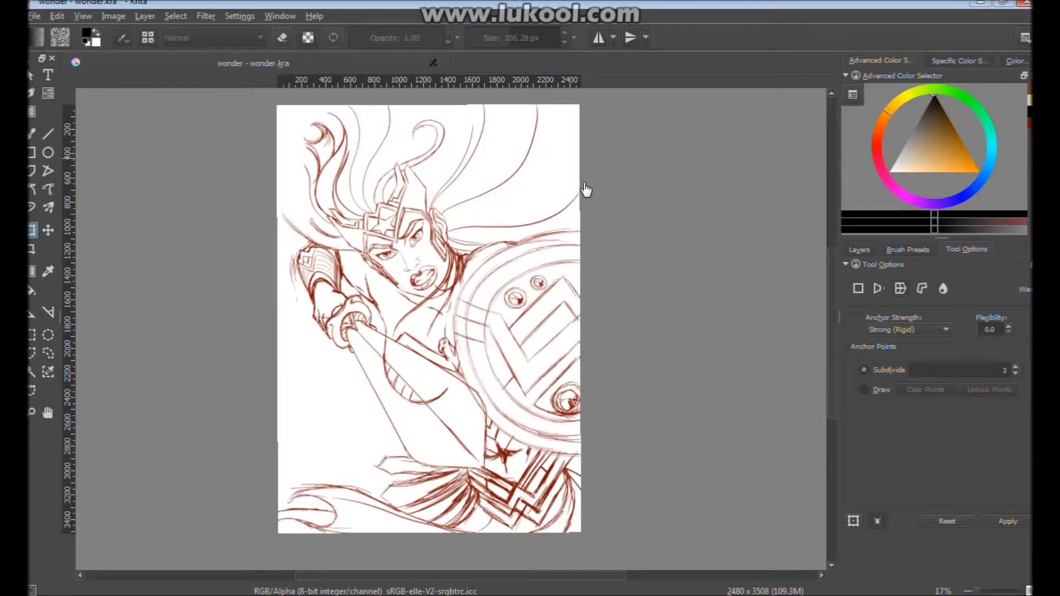
{"action": "key", "text": "ctrl+z"}
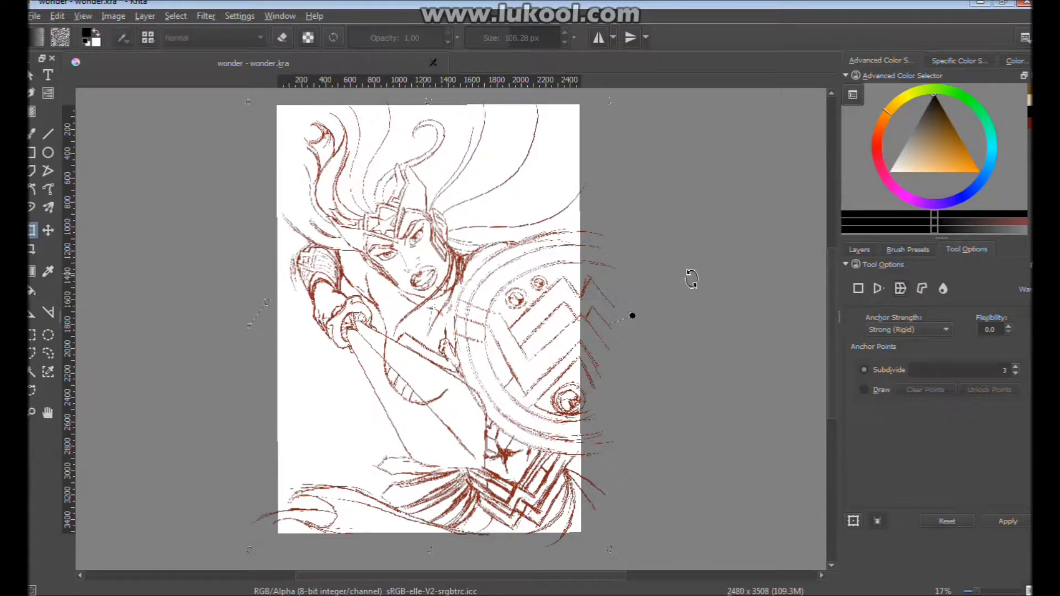
Refine the warp toward the figure's centre, stretch the upper-right hair, and apply it
{"action": "left_click_drag", "start_coordinate": [633, 316], "coordinate": [432, 317]}
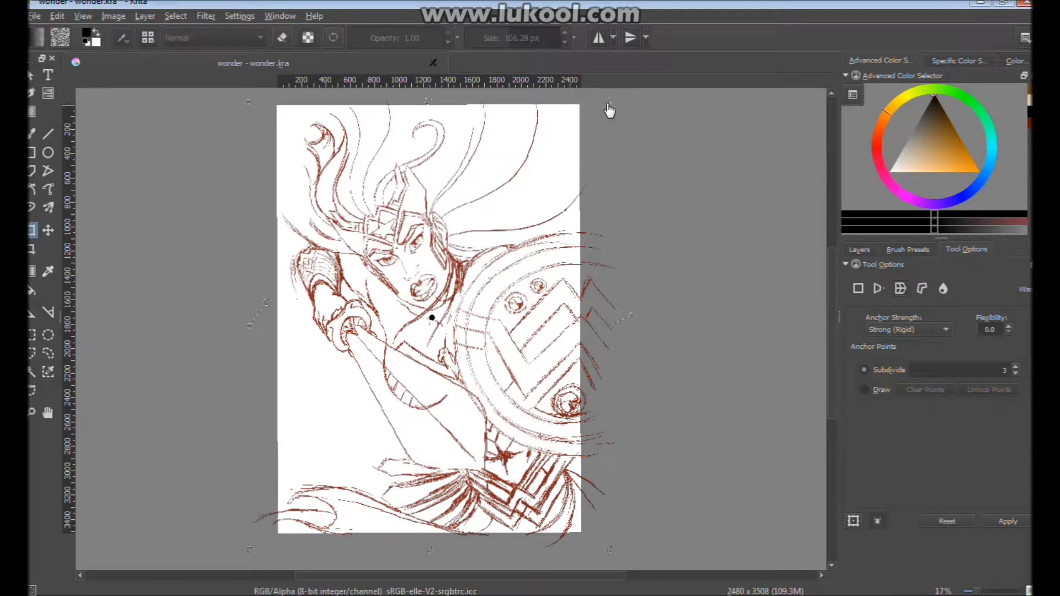
{"action": "mouse_move", "coordinate": [610, 100]}
{"action": "left_mouse_down"}
{"action": "mouse_move", "coordinate": [620, 66]}
{"action": "mouse_move", "coordinate": [630, 100]}
{"action": "left_mouse_up"}
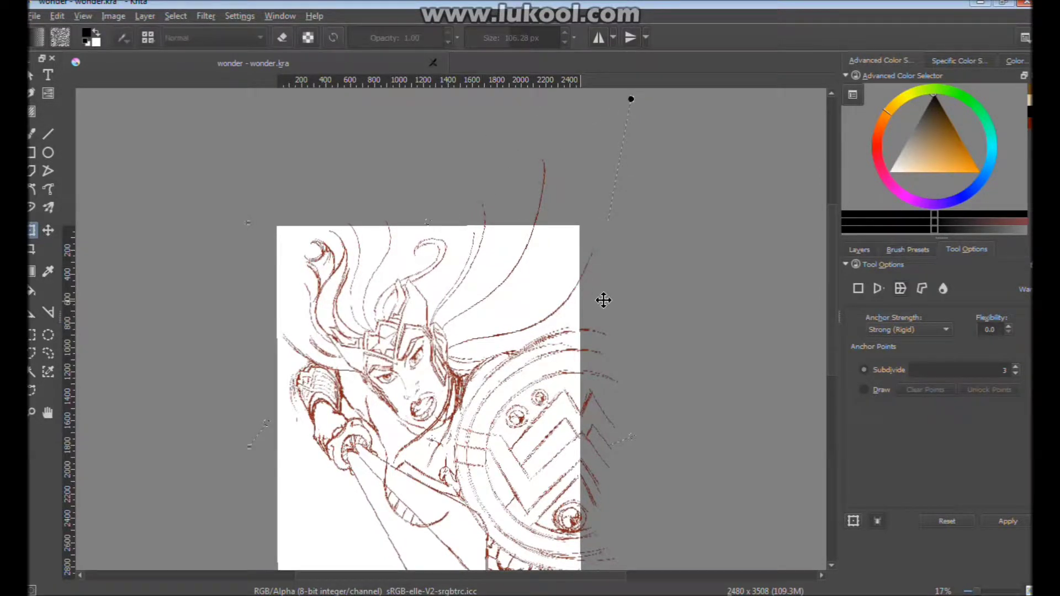
{"action": "left_click_drag", "start_coordinate": [561, 442], "coordinate": [563, 312]}
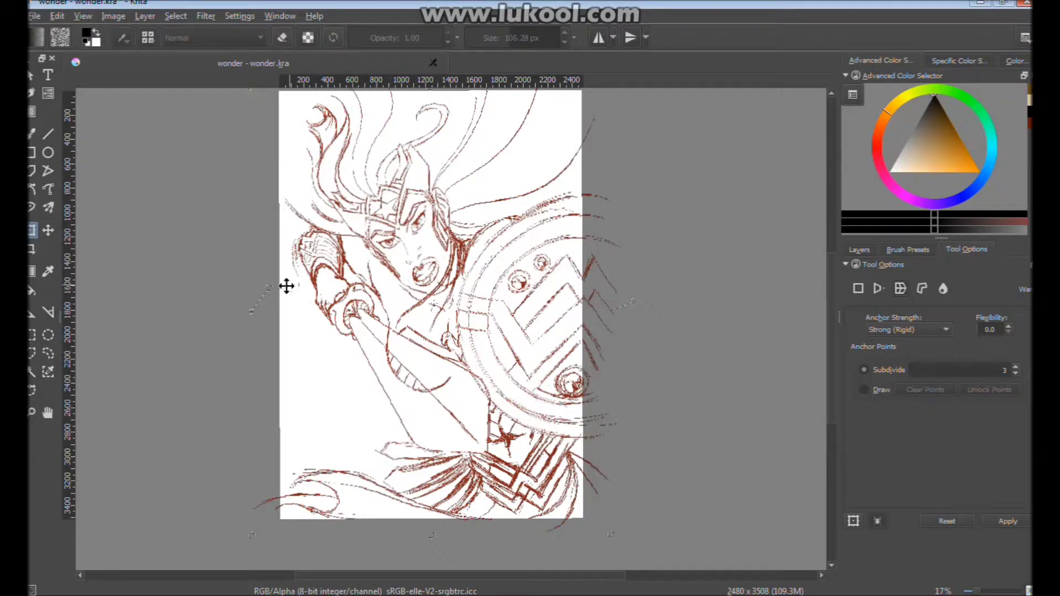
{"action": "left_click_drag", "start_coordinate": [434, 304], "coordinate": [442, 293]}
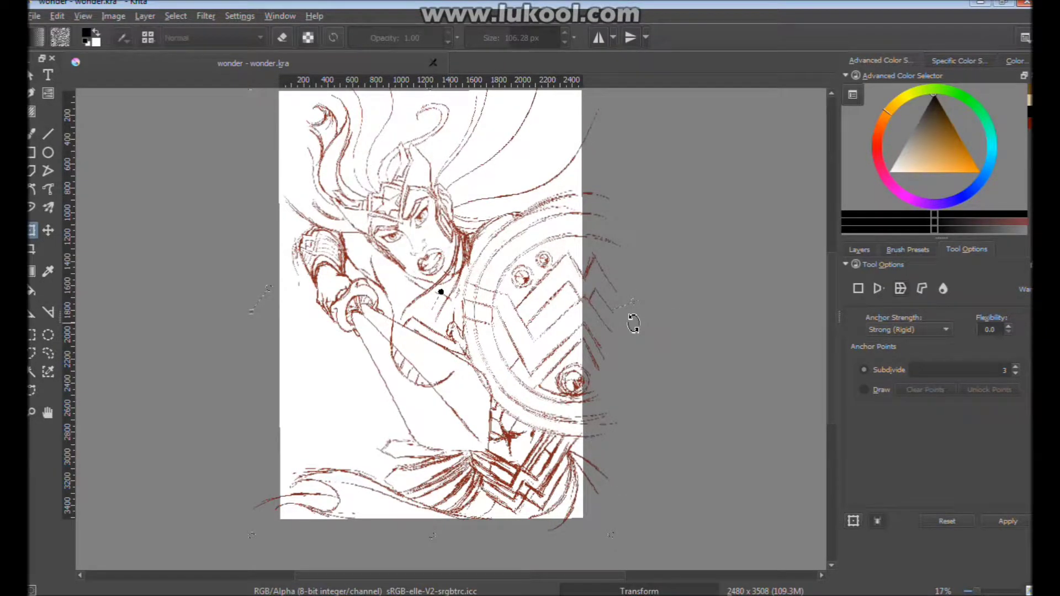
{"action": "left_click", "coordinate": [32, 134]}
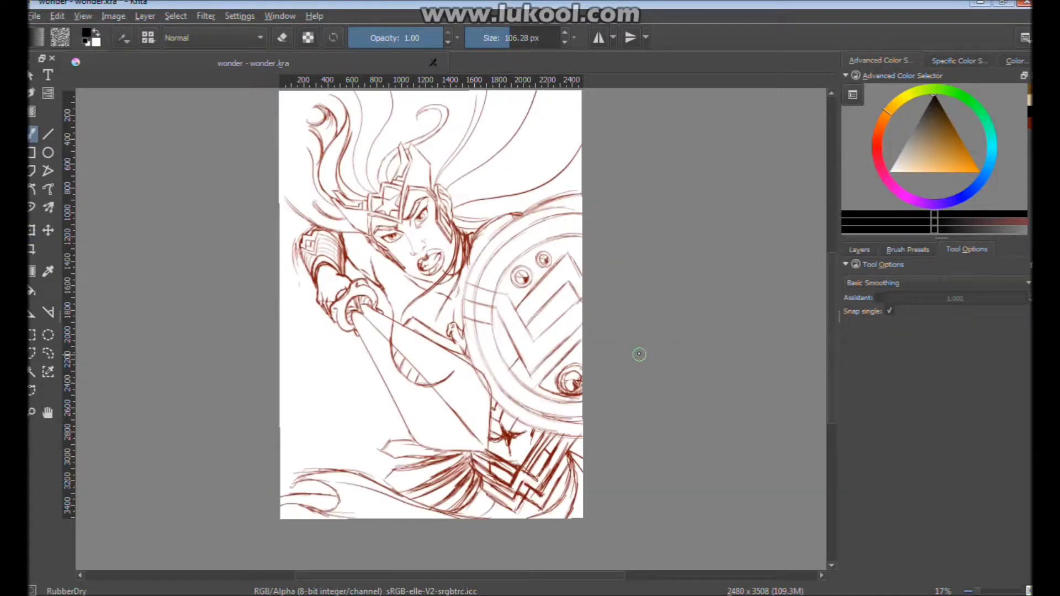
Toggle undo and Edit > Redo to compare the sketch before and after the warp, keeping it warped
{"action": "key", "text": "ctrl+z"}
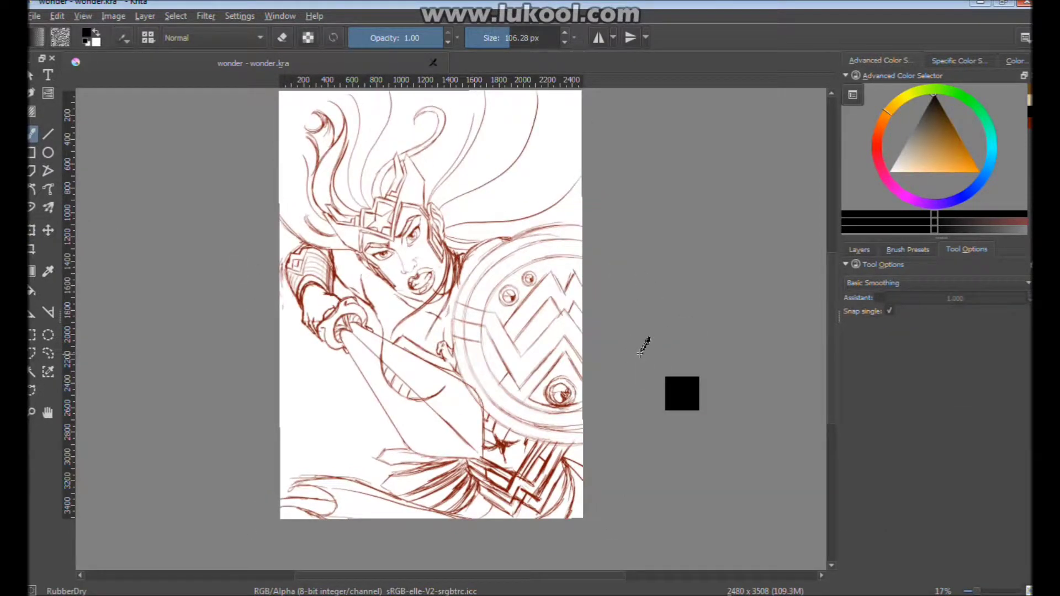
{"action": "left_click", "coordinate": [56, 16]}
{"action": "left_click", "coordinate": [72, 47]}
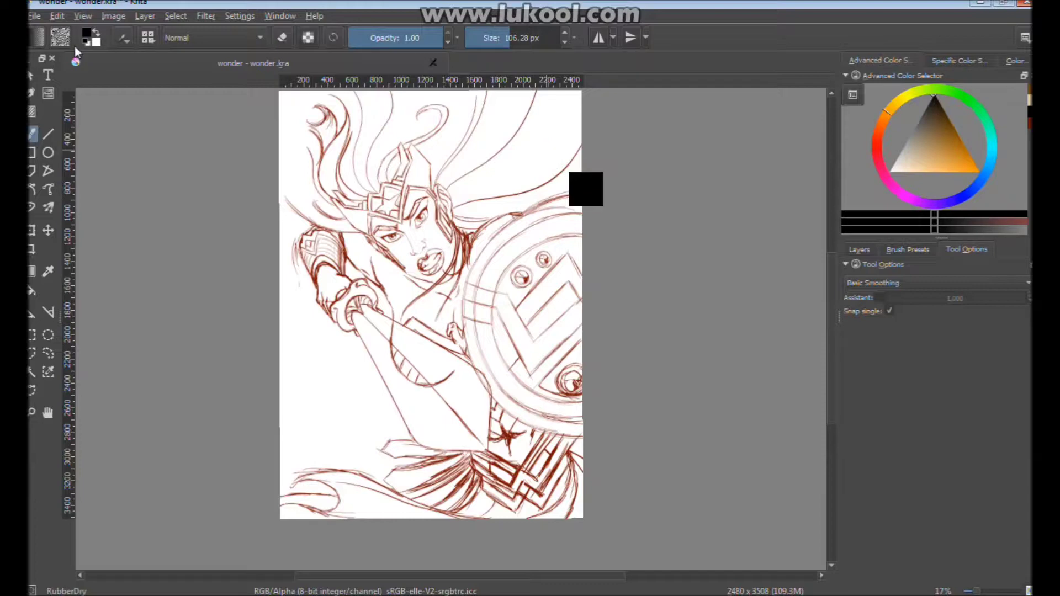
{"action": "key", "text": "ctrl+z"}
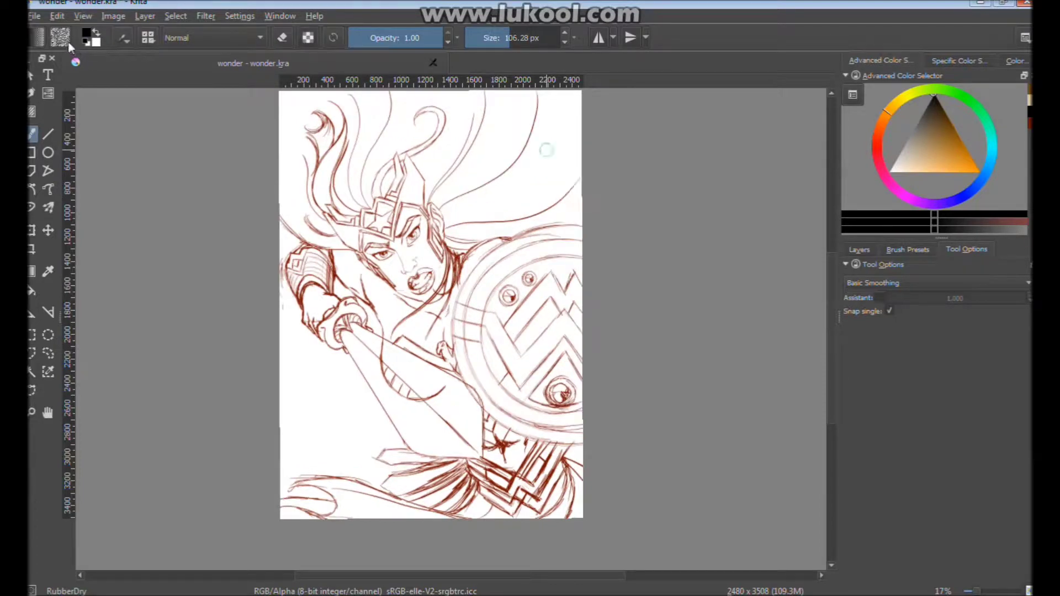
{"action": "left_click", "coordinate": [59, 16]}
{"action": "left_click", "coordinate": [75, 44]}
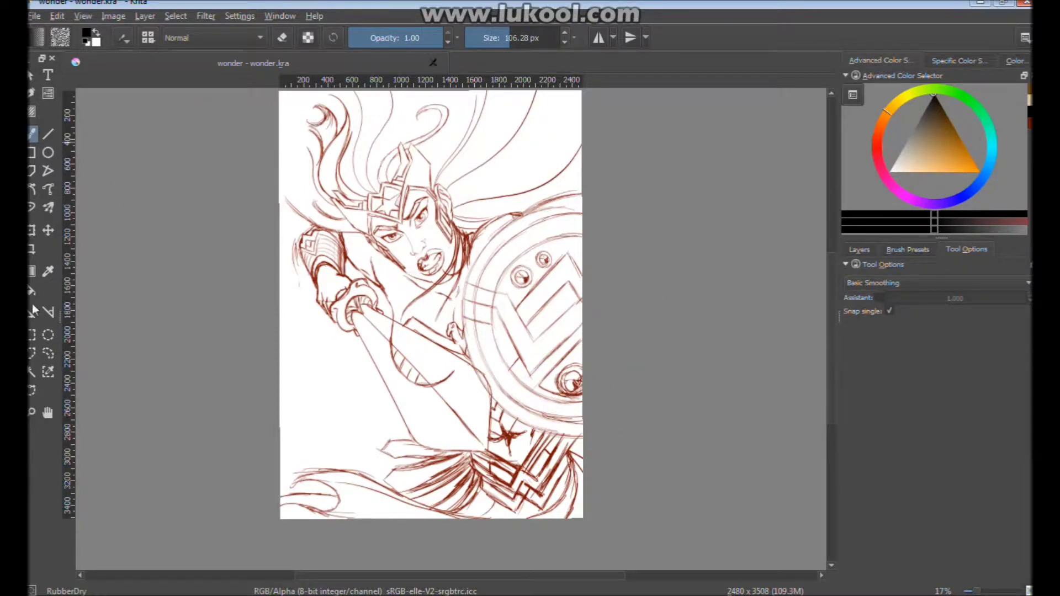
Choose the dynamic brush, show the layer list, and zoom in on the spear hand and shield
{"action": "left_click", "coordinate": [31, 208]}
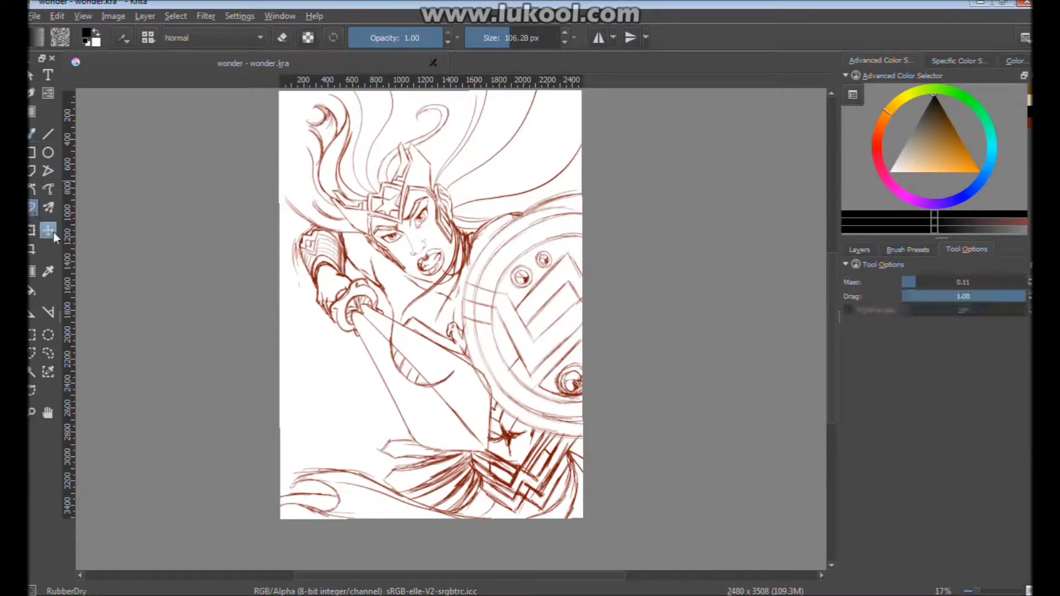
{"action": "left_click", "coordinate": [908, 250]}
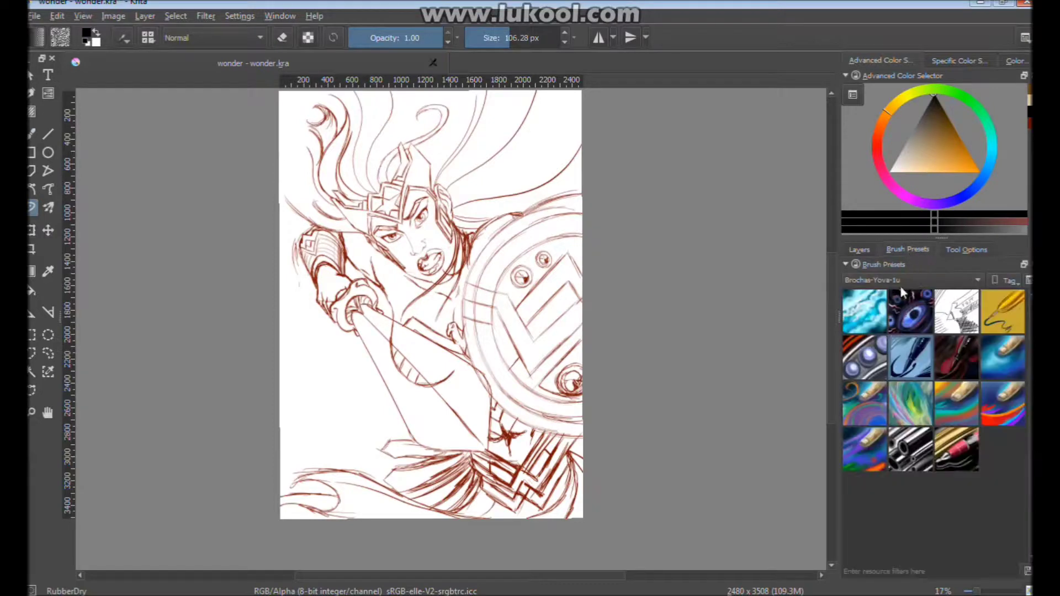
{"action": "left_click", "coordinate": [860, 251]}
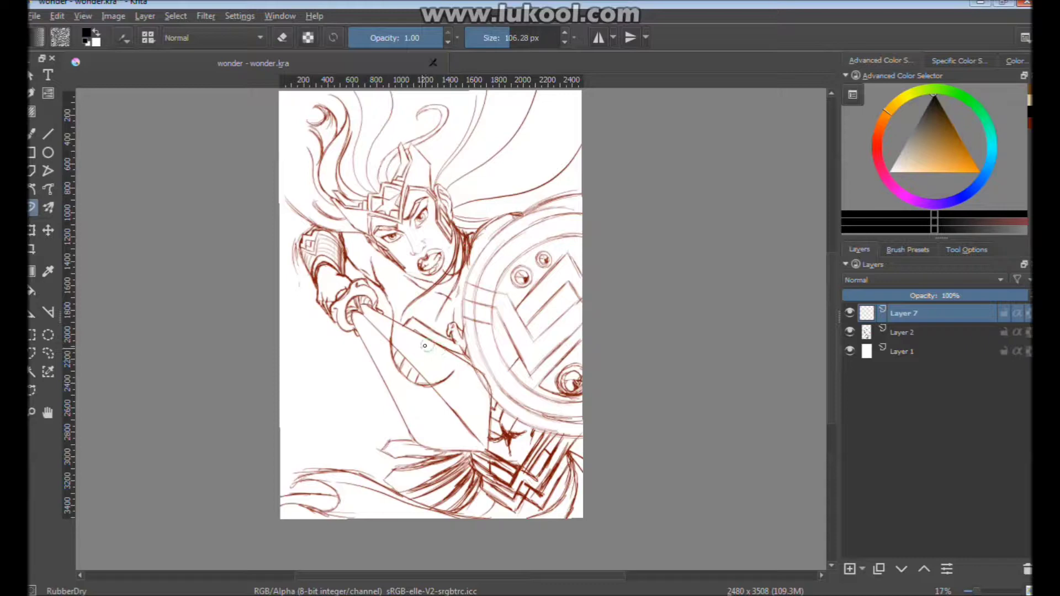
{"action": "left_click_drag", "start_coordinate": [393, 360], "coordinate": [436, 312]}
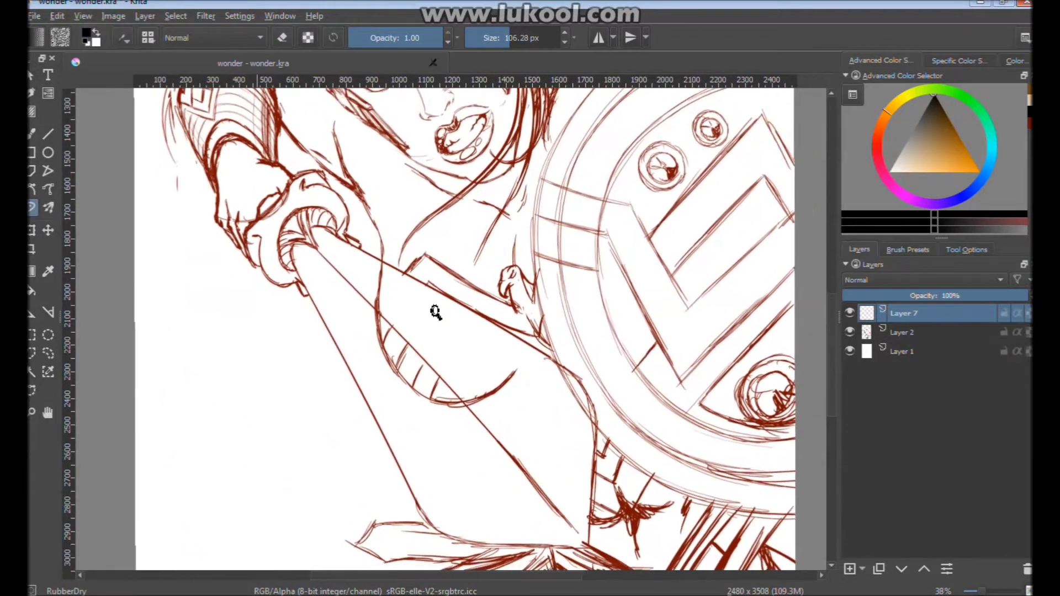
Fade the Layer 2 sketch to about 49% opacity and return to Layer 7
{"action": "left_click_drag", "start_coordinate": [530, 390], "coordinate": [516, 375]}
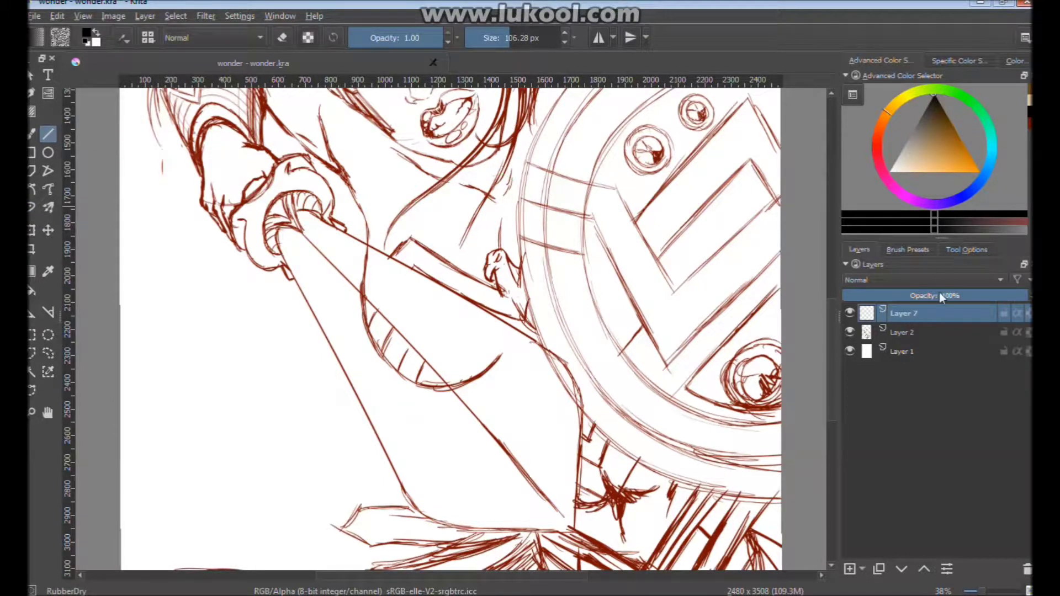
{"action": "key", "text": "Page_Down"}
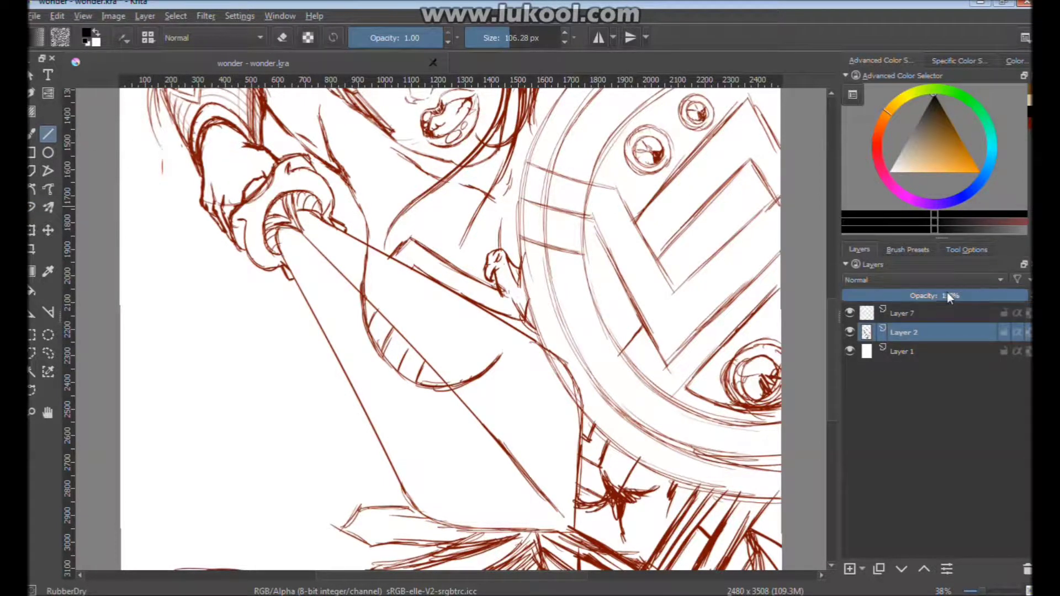
{"action": "left_click_drag", "start_coordinate": [947, 296], "coordinate": [935, 294]}
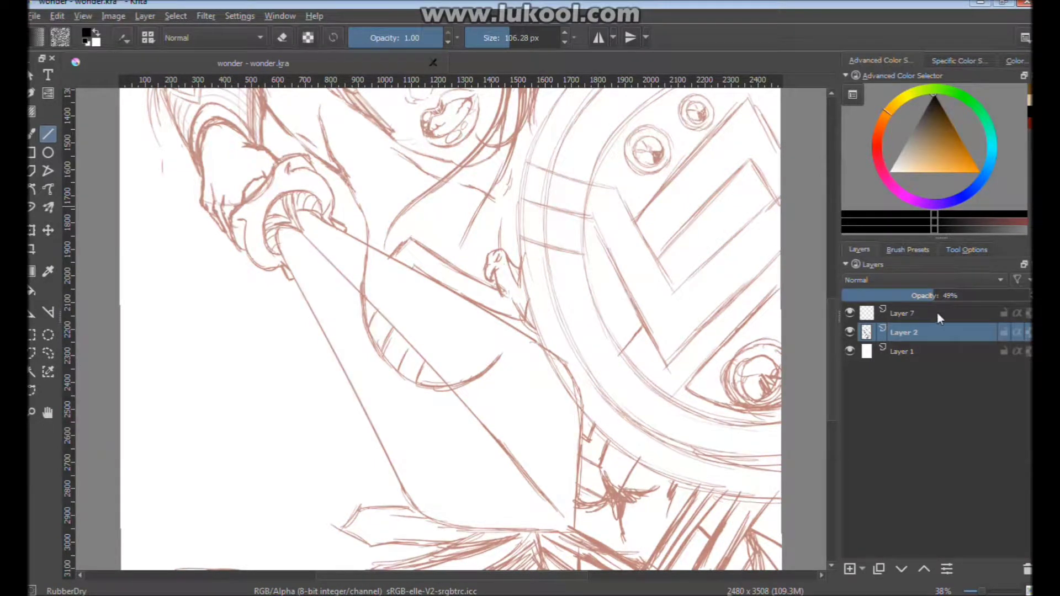
{"action": "left_click", "coordinate": [937, 313]}
Ink straight lines along the spear's upper and lower edges, undoing a too-thick line and tip stroke
{"action": "left_click_drag", "start_coordinate": [315, 214], "coordinate": [552, 349]}
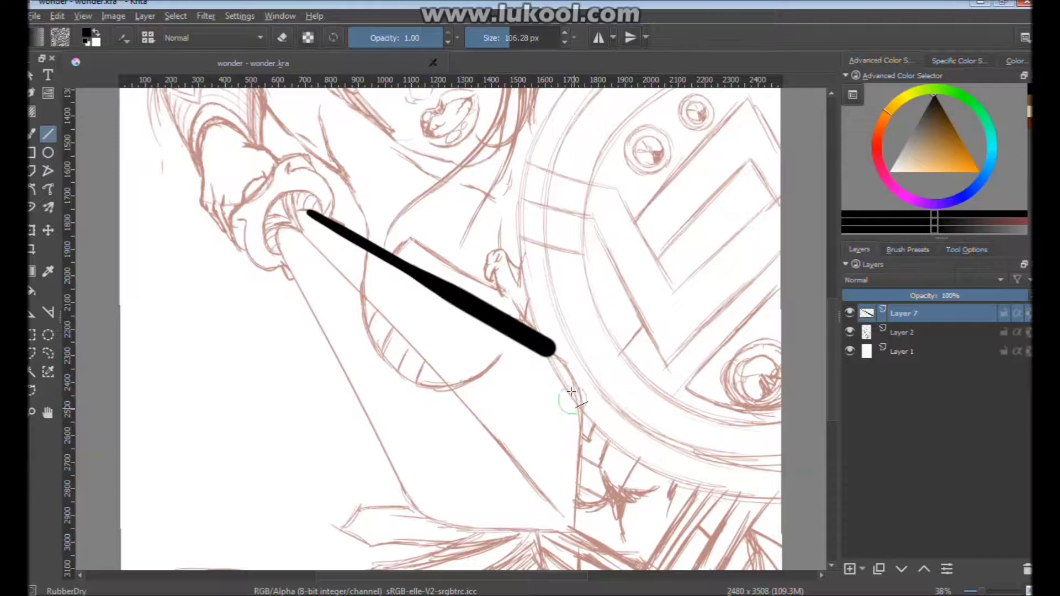
{"action": "key", "text": "ctrl+z"}
{"action": "left_click_drag", "start_coordinate": [312, 211], "coordinate": [548, 346]}
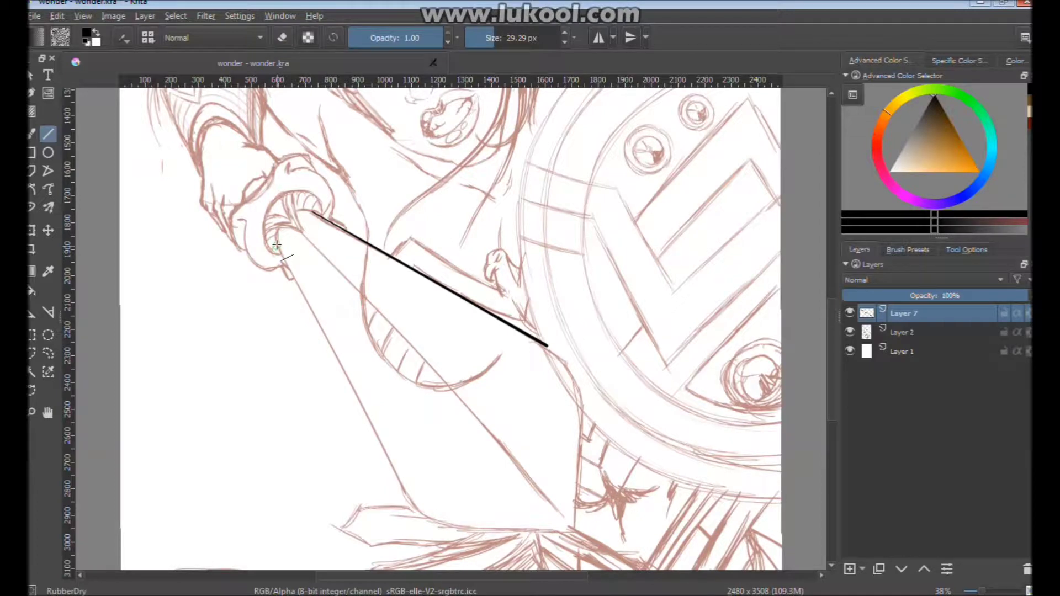
{"action": "left_click_drag", "start_coordinate": [277, 245], "coordinate": [403, 482]}
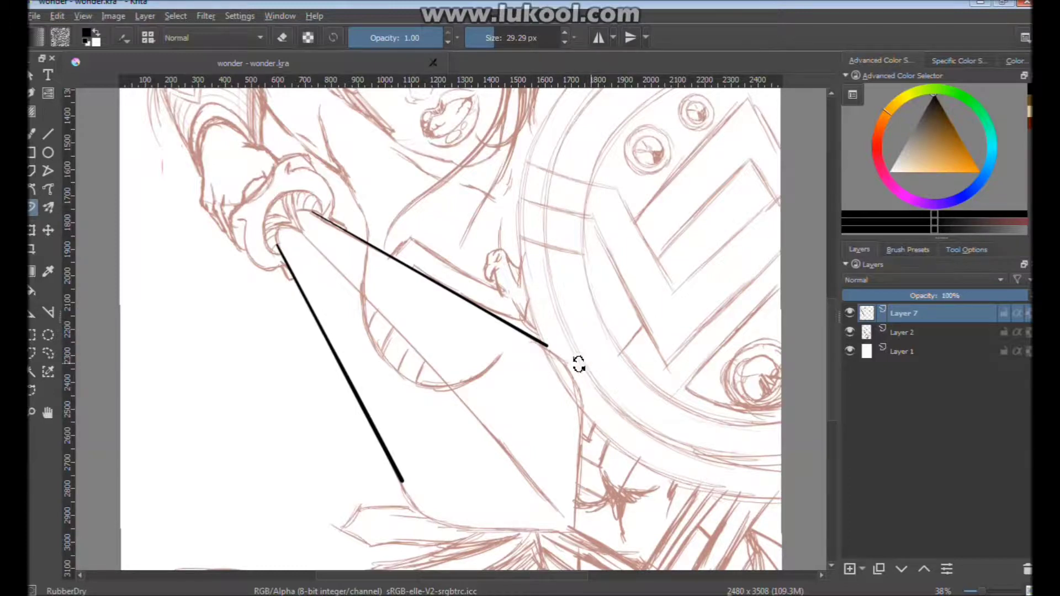
{"action": "mouse_move", "coordinate": [574, 380]}
{"action": "left_mouse_down"}
{"action": "mouse_move", "coordinate": [431, 237]}
{"action": "mouse_move", "coordinate": [466, 230]}
{"action": "mouse_move", "coordinate": [418, 278]}
{"action": "left_mouse_up"}
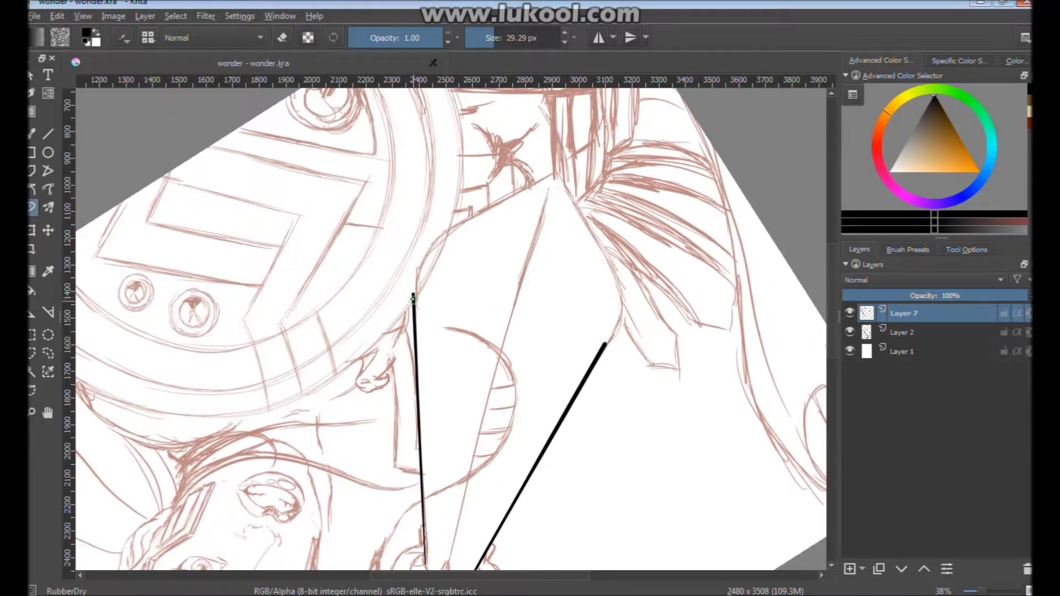
{"action": "mouse_move", "coordinate": [415, 270]}
{"action": "left_mouse_down"}
{"action": "mouse_move", "coordinate": [427, 249]}
{"action": "mouse_move", "coordinate": [561, 162]}
{"action": "left_mouse_up"}
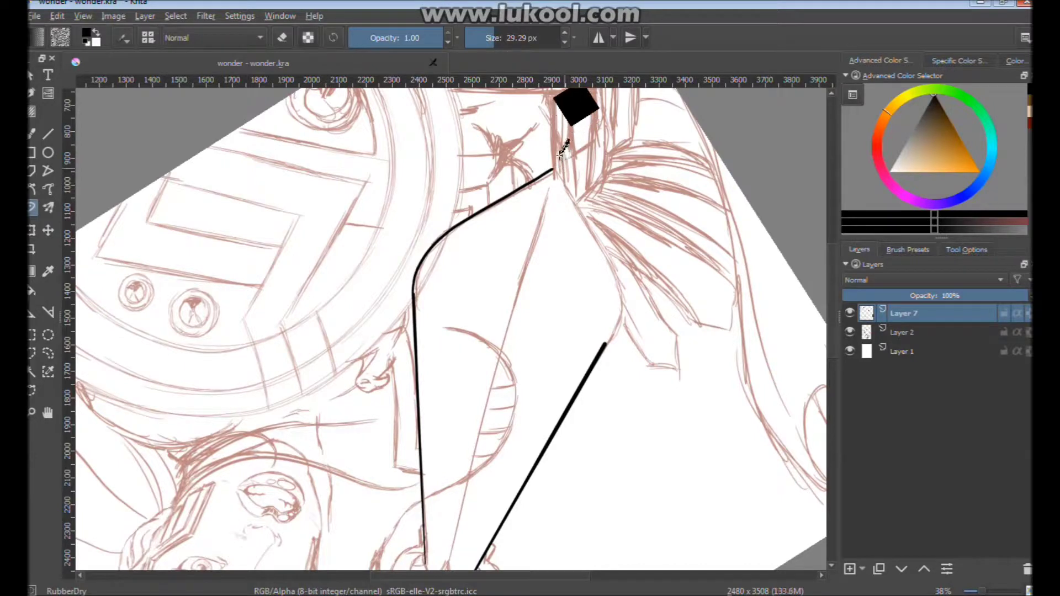
{"action": "key", "text": "ctrl+z"}
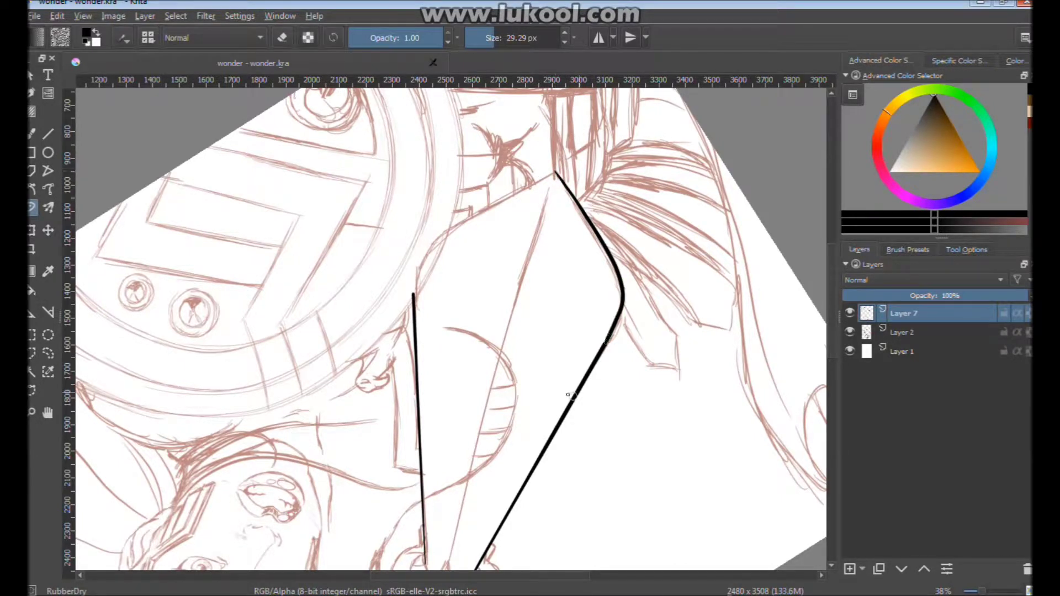
Draw a straight center ridge line down the spear blade after several undone attempts
{"action": "left_click", "coordinate": [965, 249]}
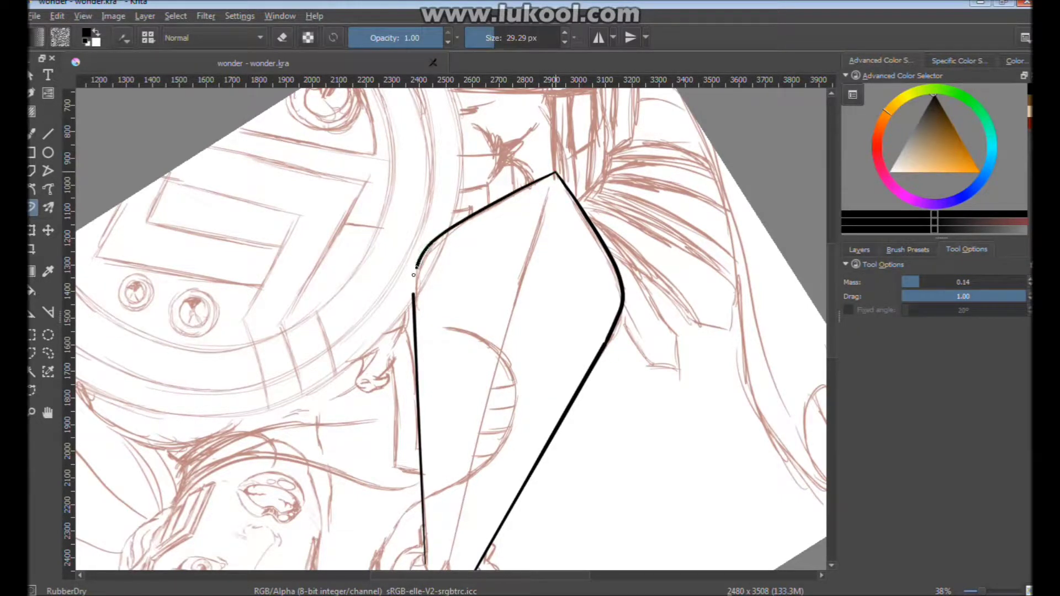
{"action": "scroll", "coordinate": [494, 338], "scroll_direction": "down", "scroll_amount": 2}
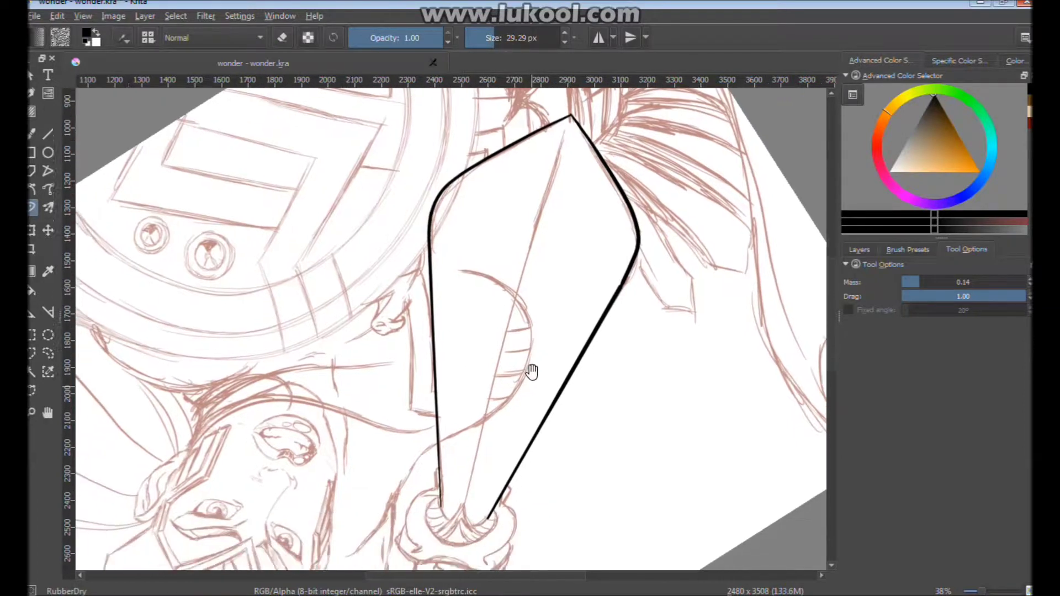
{"action": "left_click_drag", "start_coordinate": [573, 117], "coordinate": [466, 495]}
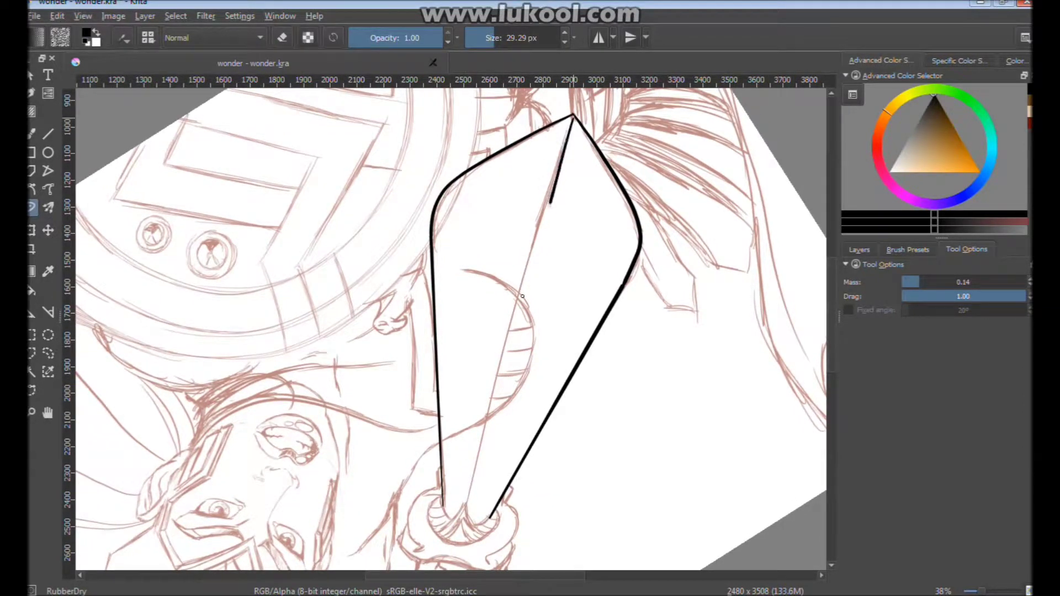
{"action": "key", "text": "ctrl+z"}
{"action": "left_click", "coordinate": [49, 136]}
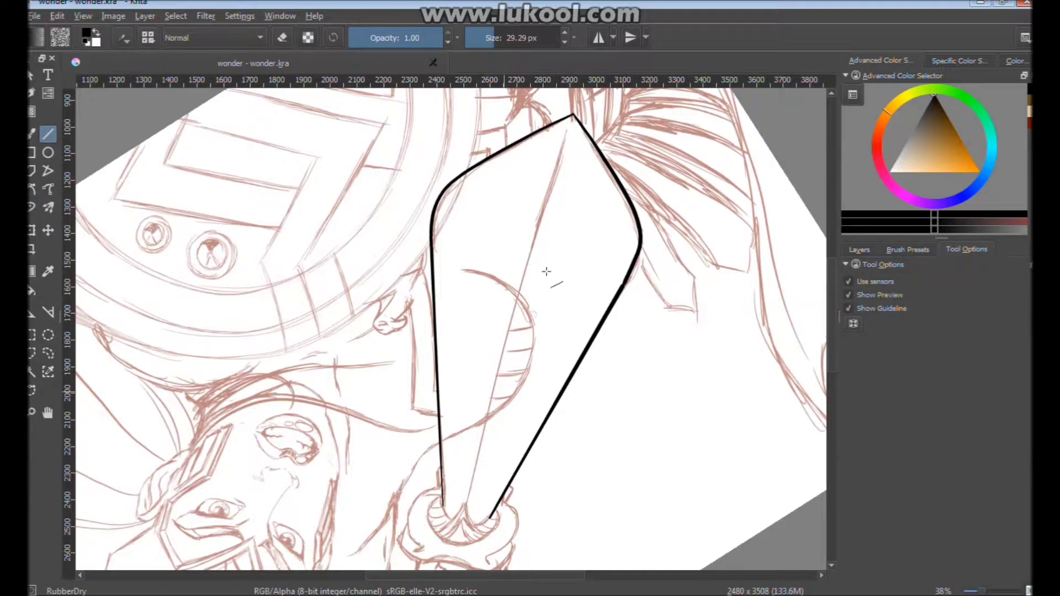
{"action": "left_click_drag", "start_coordinate": [572, 117], "coordinate": [464, 501]}
{"action": "key", "text": "ctrl+z"}
{"action": "left_click_drag", "start_coordinate": [465, 504], "coordinate": [572, 119]}
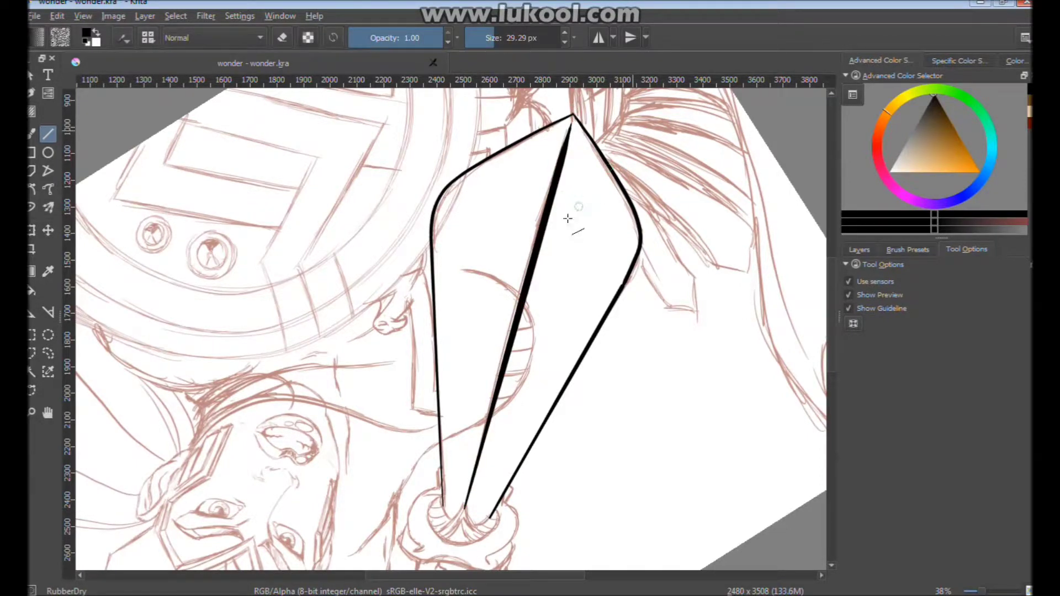
{"action": "mouse_move", "coordinate": [515, 490]}
{"action": "left_mouse_down"}
{"action": "mouse_move", "coordinate": [473, 303]}
{"action": "mouse_move", "coordinate": [527, 253]}
{"action": "left_mouse_up"}
{"action": "left_click", "coordinate": [32, 208]}
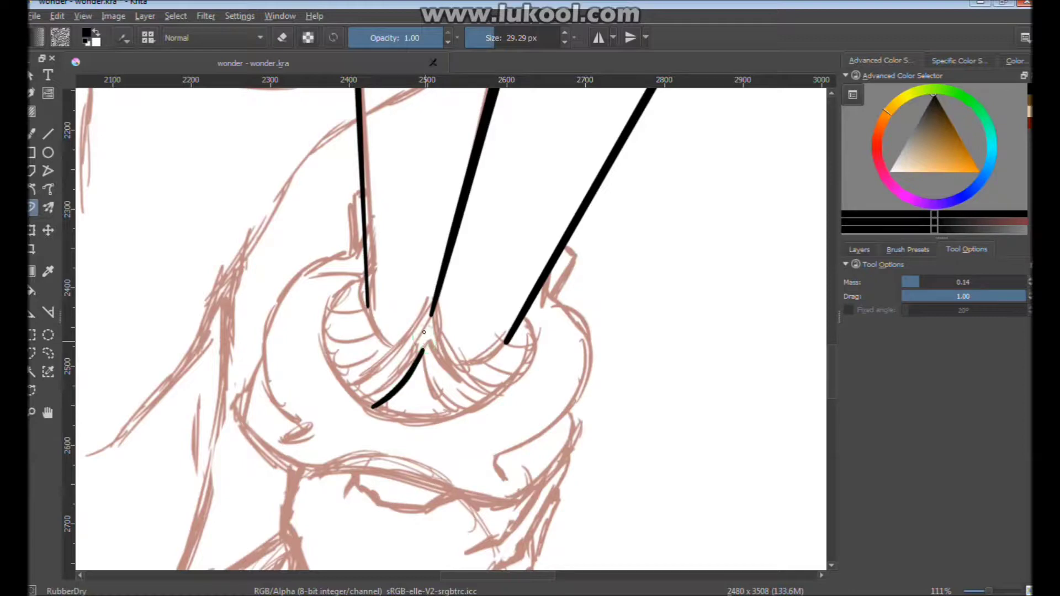
Ink the curved line and pointed notch at the spear's end, erasing excess ink where strokes meet
{"action": "left_click_drag", "start_coordinate": [423, 346], "coordinate": [448, 416]}
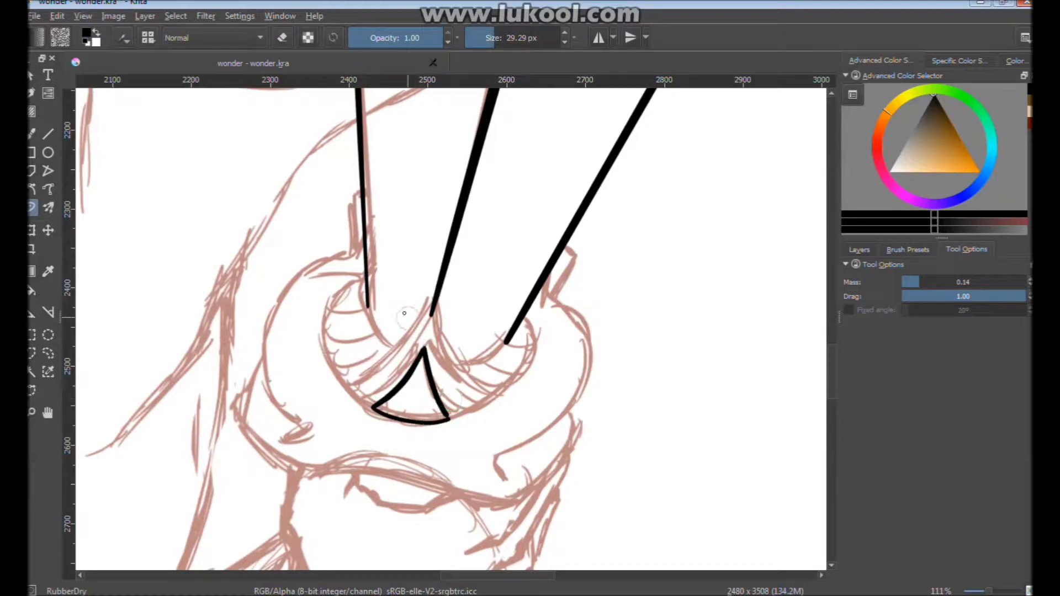
{"action": "left_click_drag", "start_coordinate": [436, 303], "coordinate": [470, 385]}
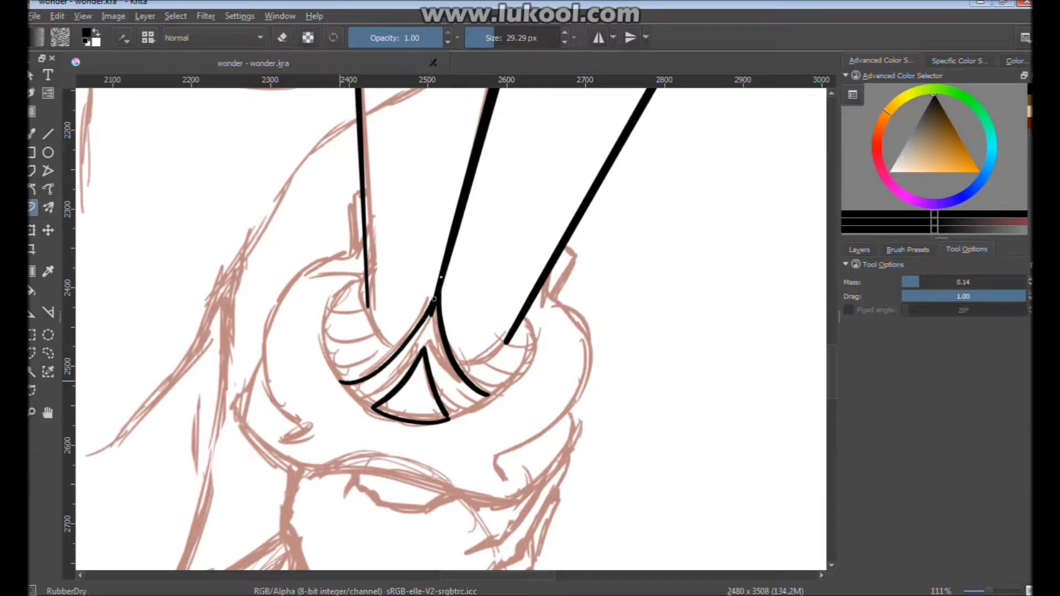
{"action": "key", "text": "e"}
{"action": "left_click_drag", "start_coordinate": [434, 304], "coordinate": [436, 303]}
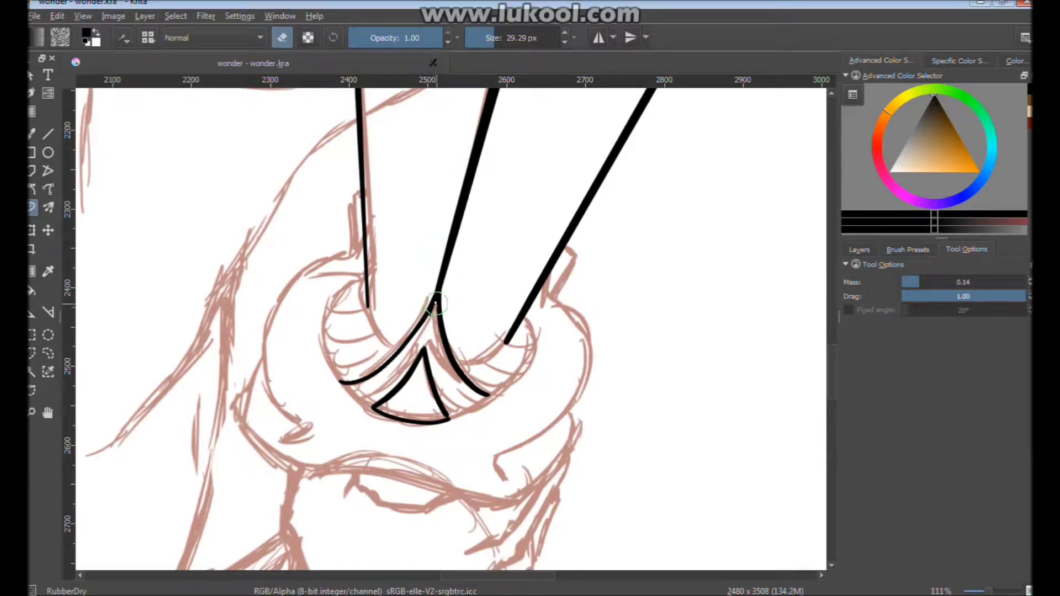
{"action": "key", "text": "e"}
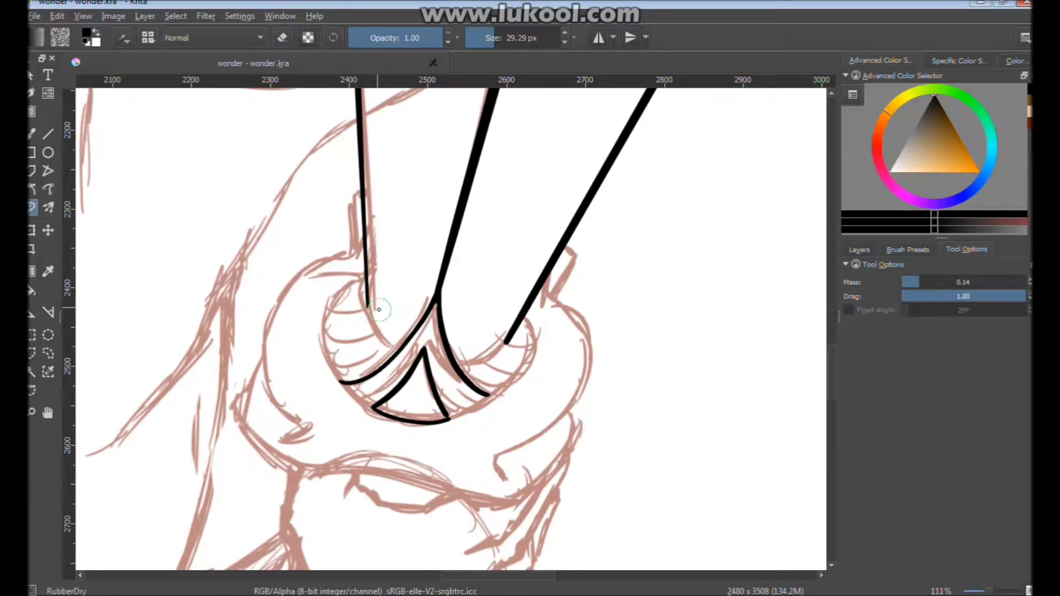
Extend the spear lines into the rounded rim and ink the rim's left and right arcs
{"action": "left_click_drag", "start_coordinate": [368, 303], "coordinate": [395, 355]}
{"action": "left_click_drag", "start_coordinate": [501, 345], "coordinate": [507, 336]}
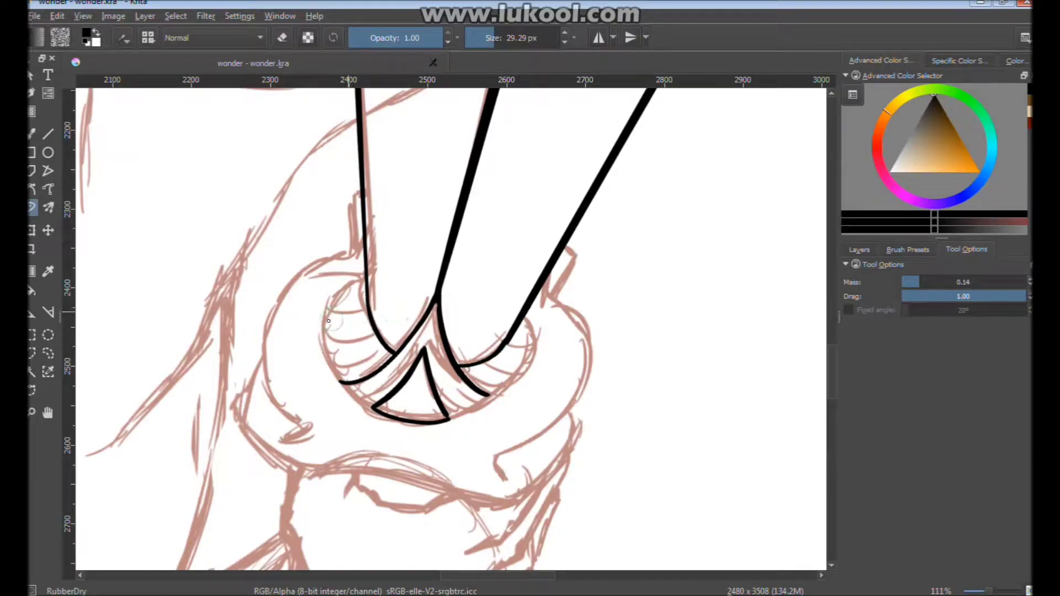
{"action": "left_click_drag", "start_coordinate": [380, 417], "coordinate": [379, 413]}
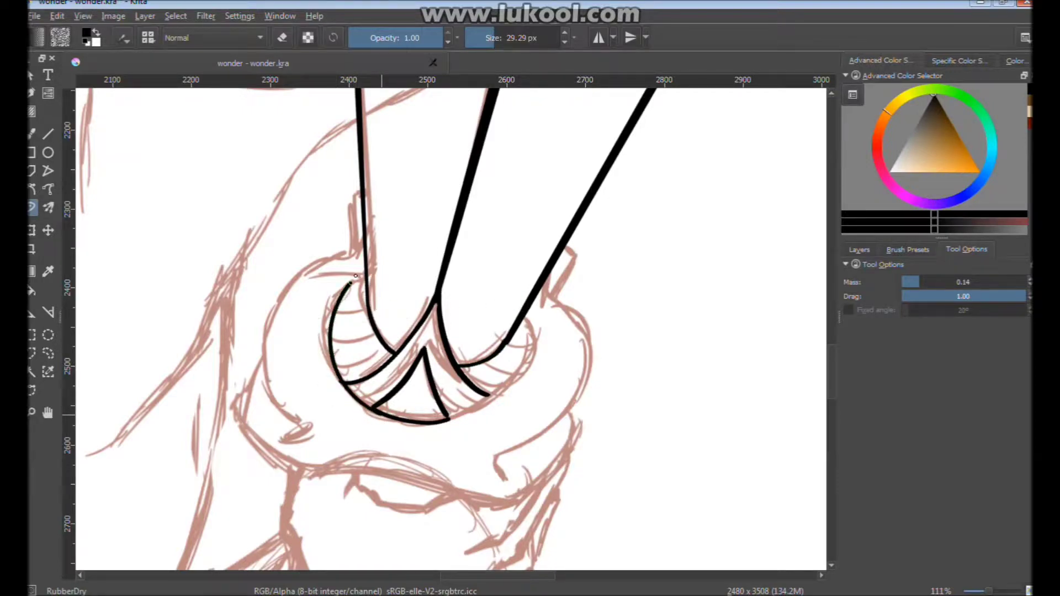
{"action": "left_click_drag", "start_coordinate": [361, 273], "coordinate": [365, 270]}
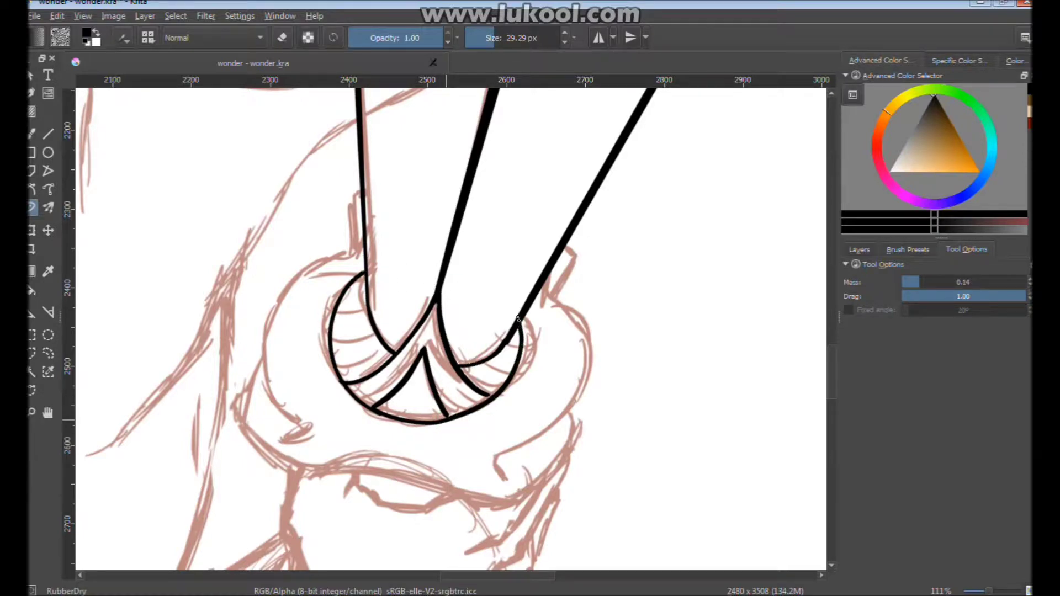
{"action": "key", "text": "ctrl+z"}
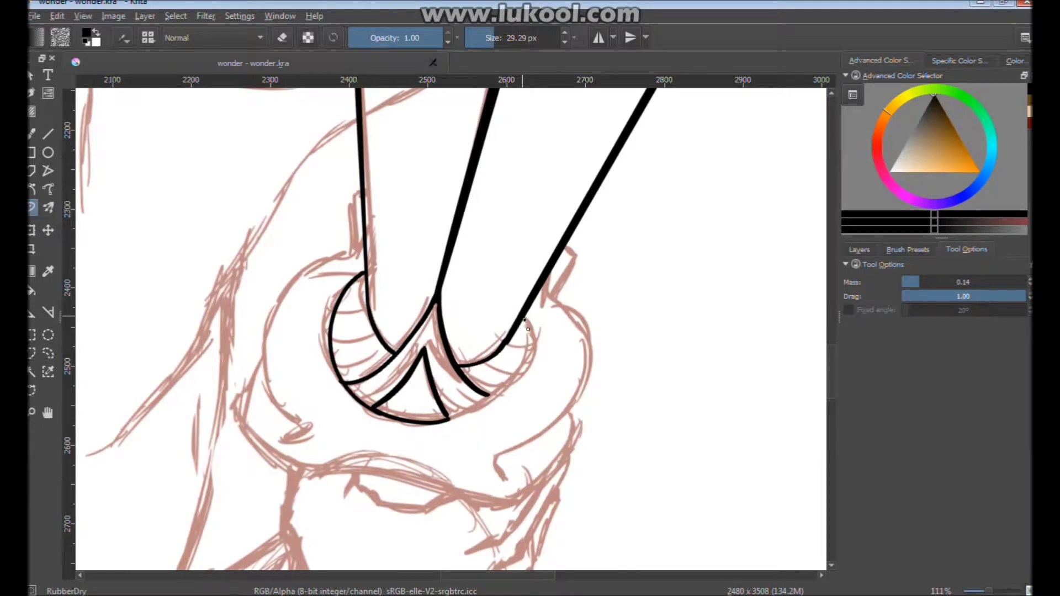
{"action": "left_click_drag", "start_coordinate": [510, 383], "coordinate": [466, 415]}
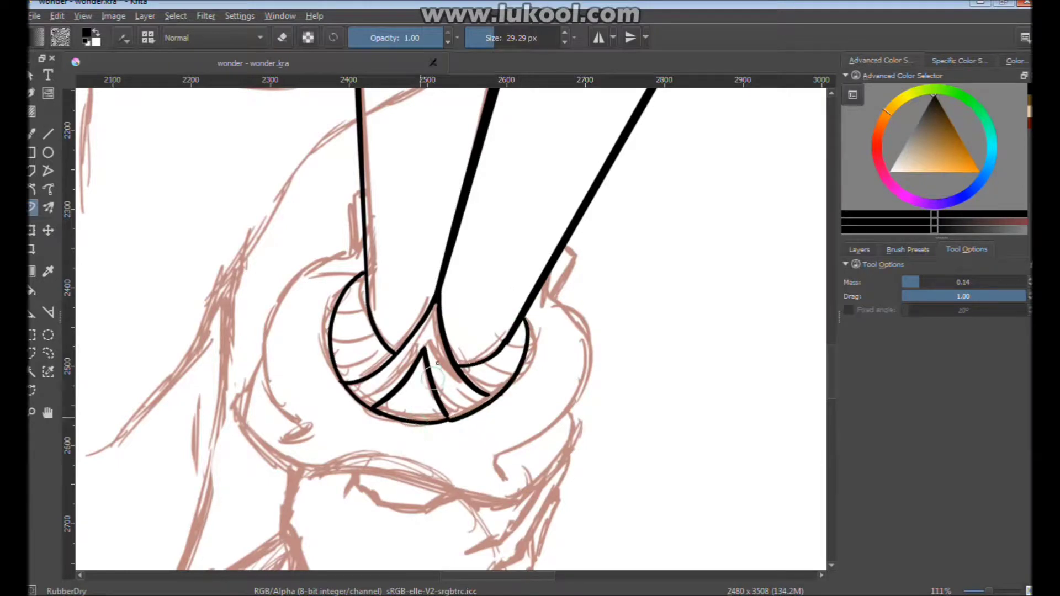
{"action": "mouse_move", "coordinate": [486, 369]}
{"action": "left_mouse_down"}
{"action": "mouse_move", "coordinate": [502, 399]}
{"action": "mouse_move", "coordinate": [370, 430]}
{"action": "mouse_move", "coordinate": [363, 309]}
{"action": "left_mouse_up"}
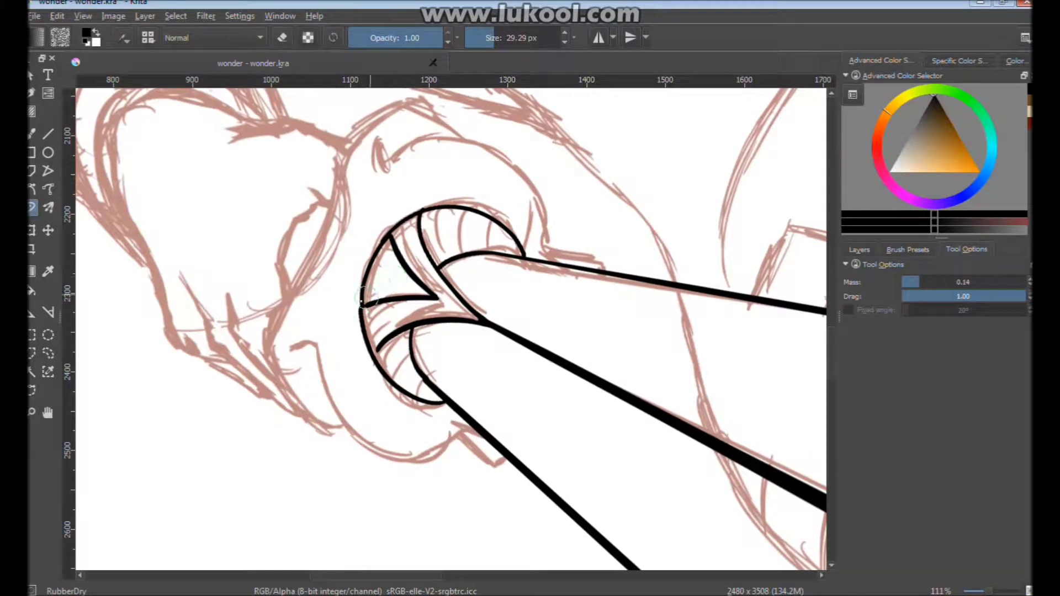
{"action": "left_click_drag", "start_coordinate": [365, 307], "coordinate": [361, 330]}
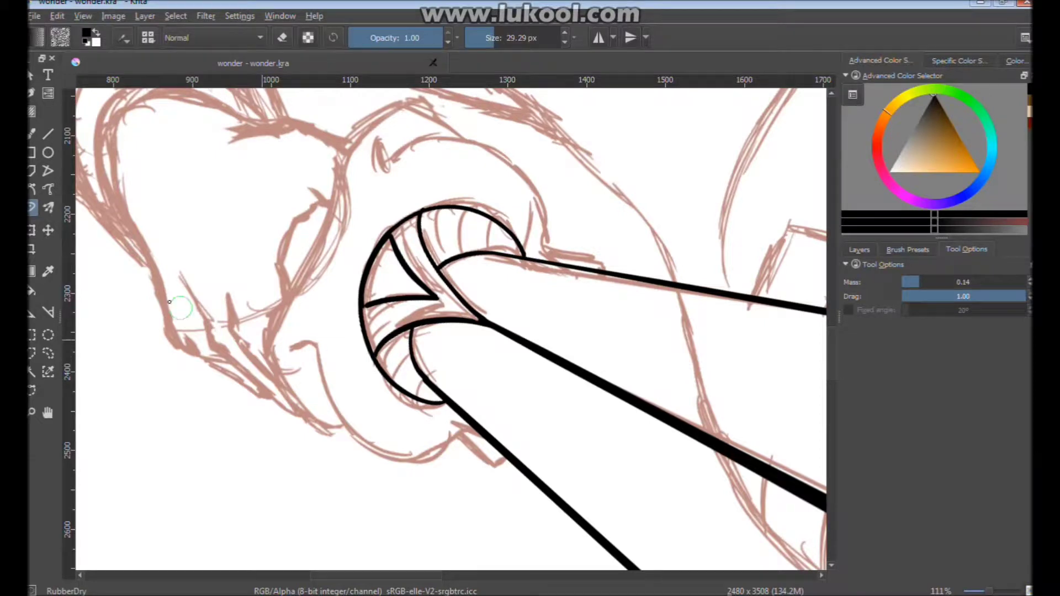
Centre the multibrush axes on the spear's end and reduce its copies from 12 to 2
{"action": "left_click", "coordinate": [48, 207]}
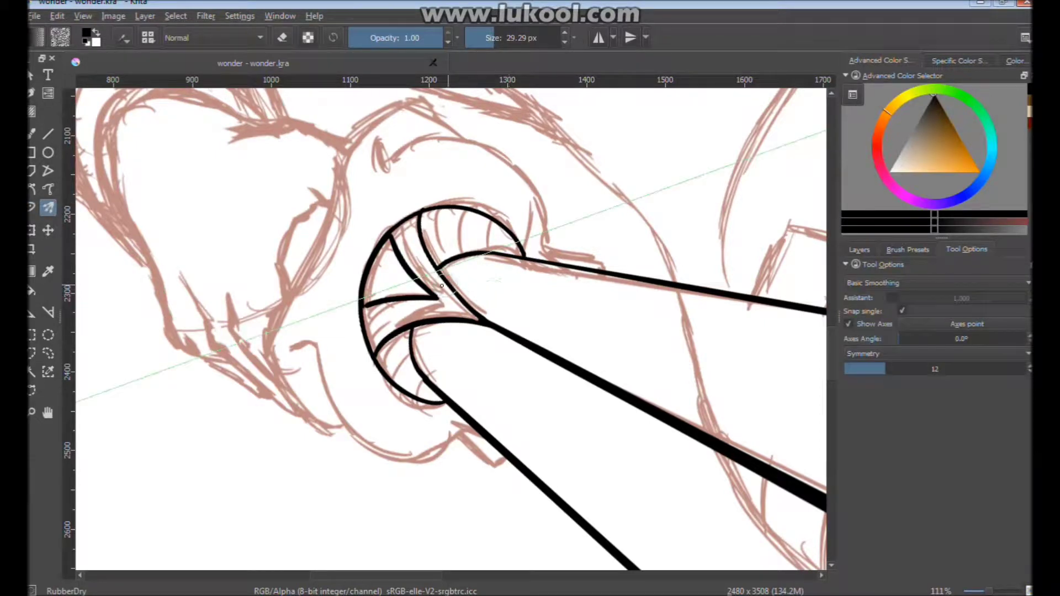
{"action": "left_click_drag", "start_coordinate": [540, 328], "coordinate": [455, 383]}
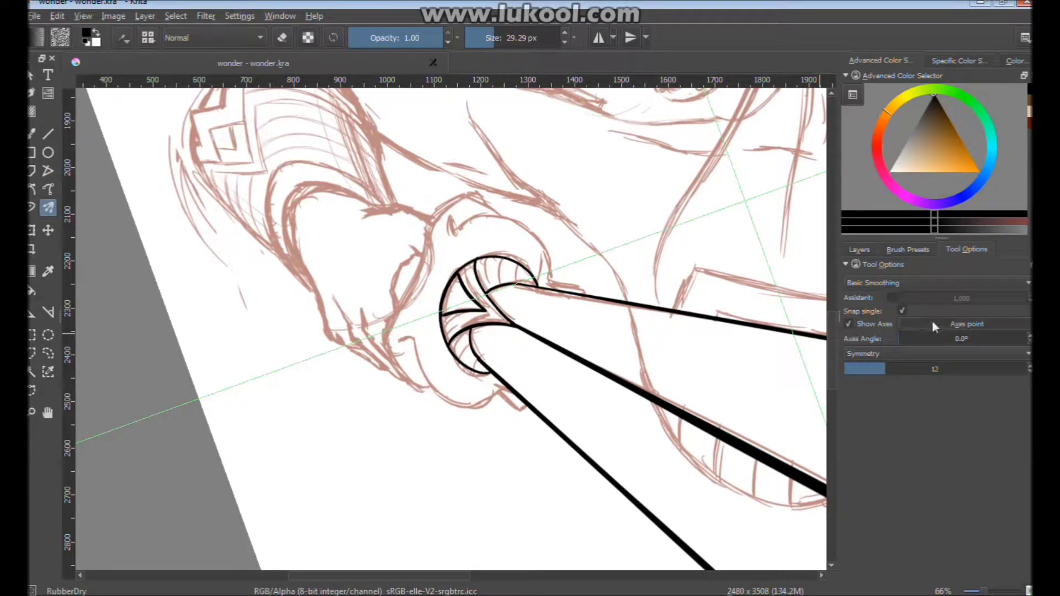
{"action": "mouse_move", "coordinate": [738, 185]}
{"action": "left_mouse_down"}
{"action": "mouse_move", "coordinate": [476, 307]}
{"action": "mouse_move", "coordinate": [496, 316]}
{"action": "left_mouse_up"}
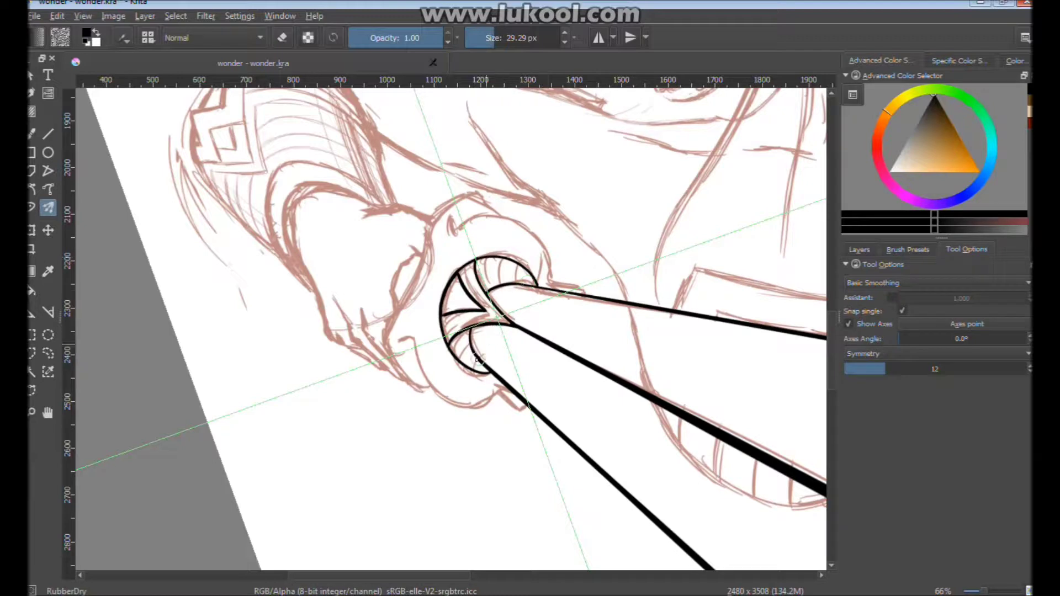
{"action": "mouse_move", "coordinate": [490, 258]}
{"action": "left_mouse_down"}
{"action": "mouse_move", "coordinate": [491, 280]}
{"action": "mouse_move", "coordinate": [513, 288]}
{"action": "left_mouse_up"}
{"action": "left_click_drag", "start_coordinate": [853, 367], "coordinate": [849, 369]}
{"action": "left_click_drag", "start_coordinate": [494, 260], "coordinate": [498, 285]}
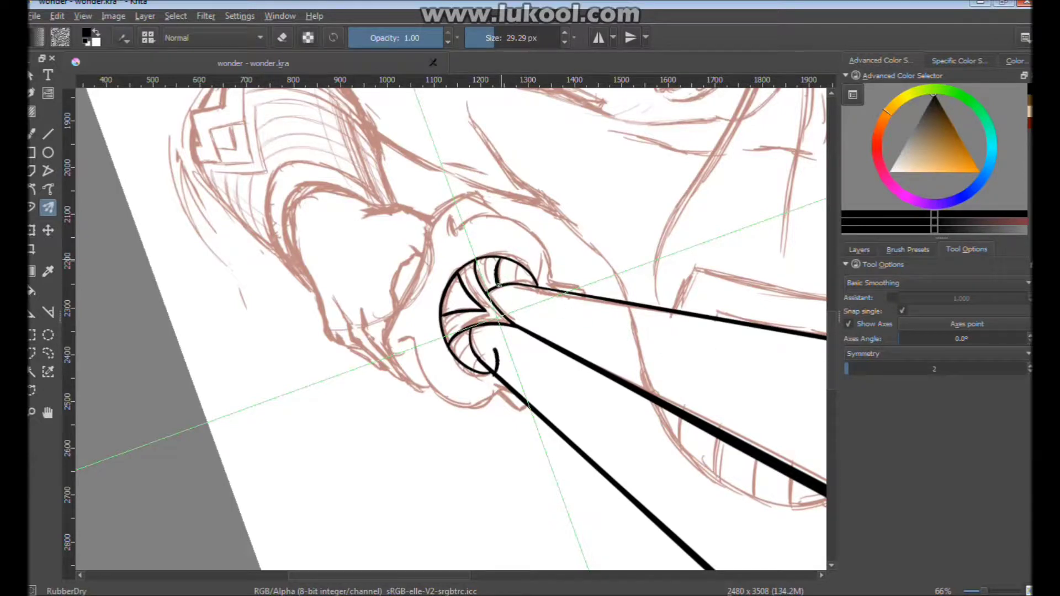
{"action": "key", "text": "ctrl+z"}
Switch the symmetry mode from Mirror through Translate to Snowflake and rotate the view back upright
{"action": "left_click", "coordinate": [912, 358]}
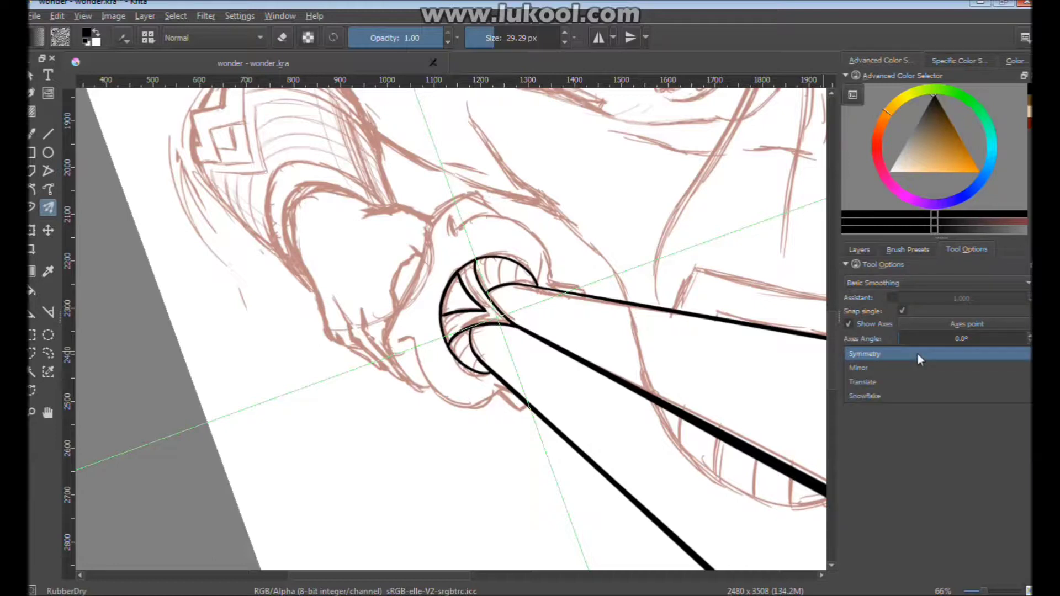
{"action": "left_click", "coordinate": [875, 367]}
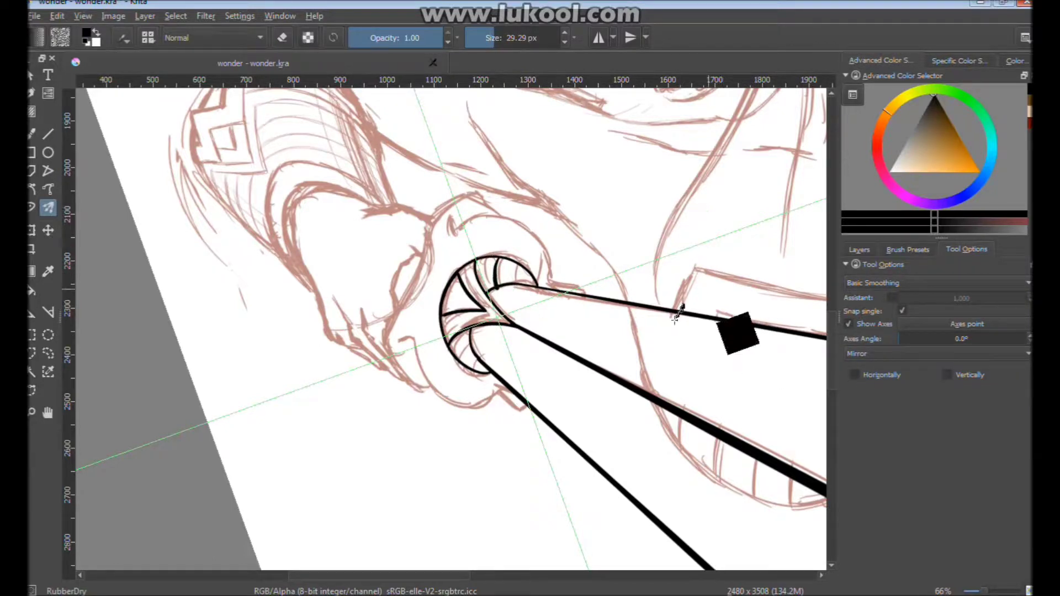
{"action": "left_click", "coordinate": [885, 352]}
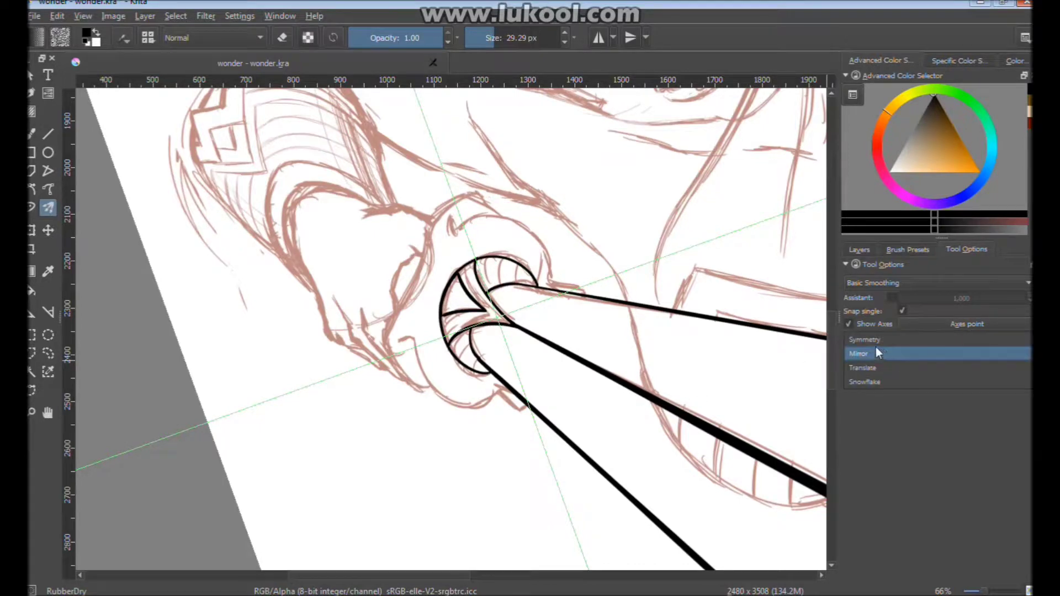
{"action": "left_click", "coordinate": [871, 368]}
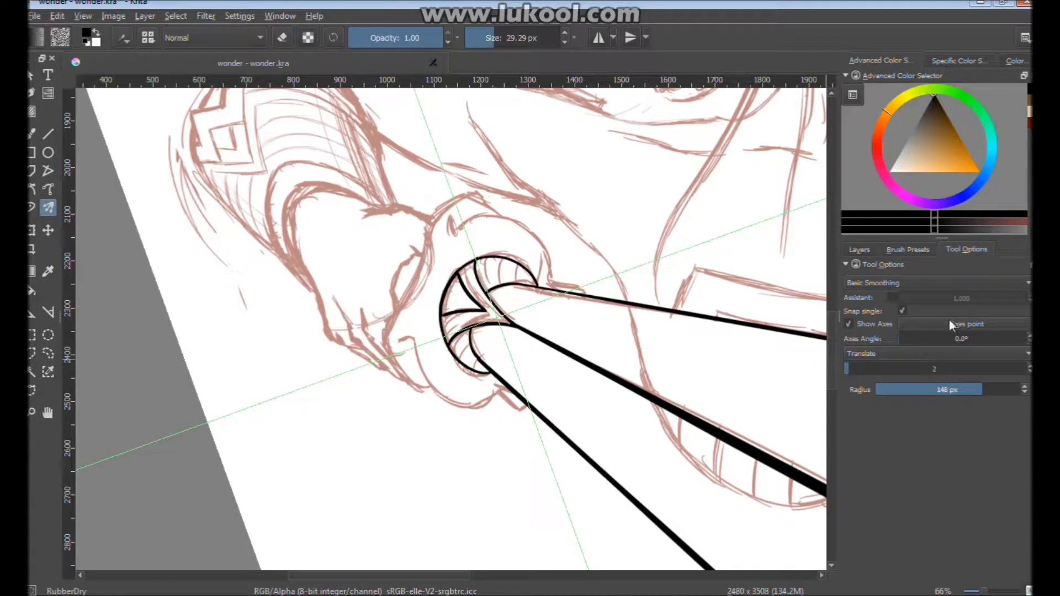
{"action": "left_click", "coordinate": [915, 353]}
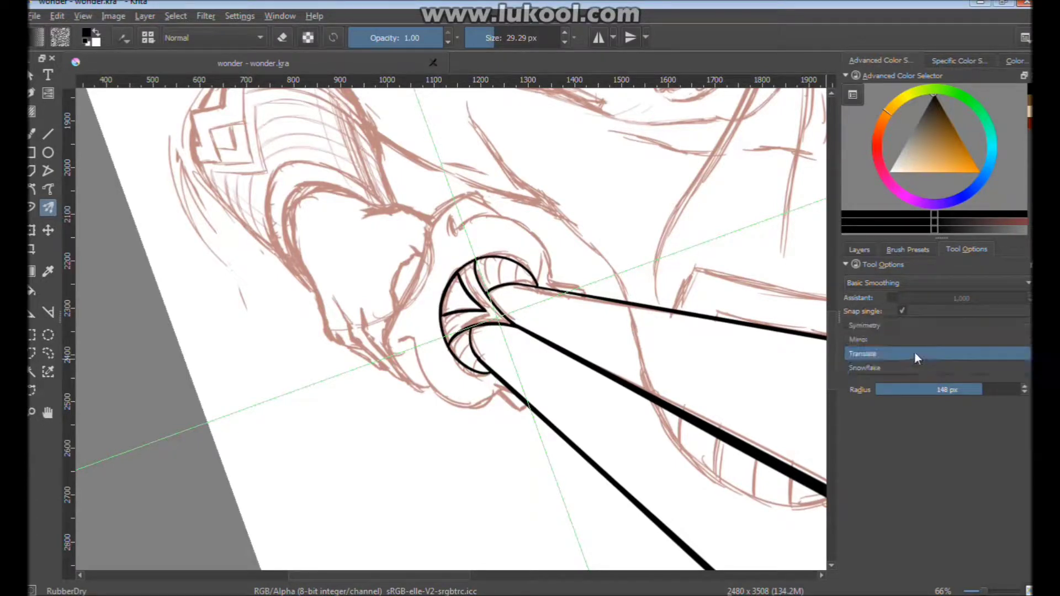
{"action": "left_click", "coordinate": [869, 368]}
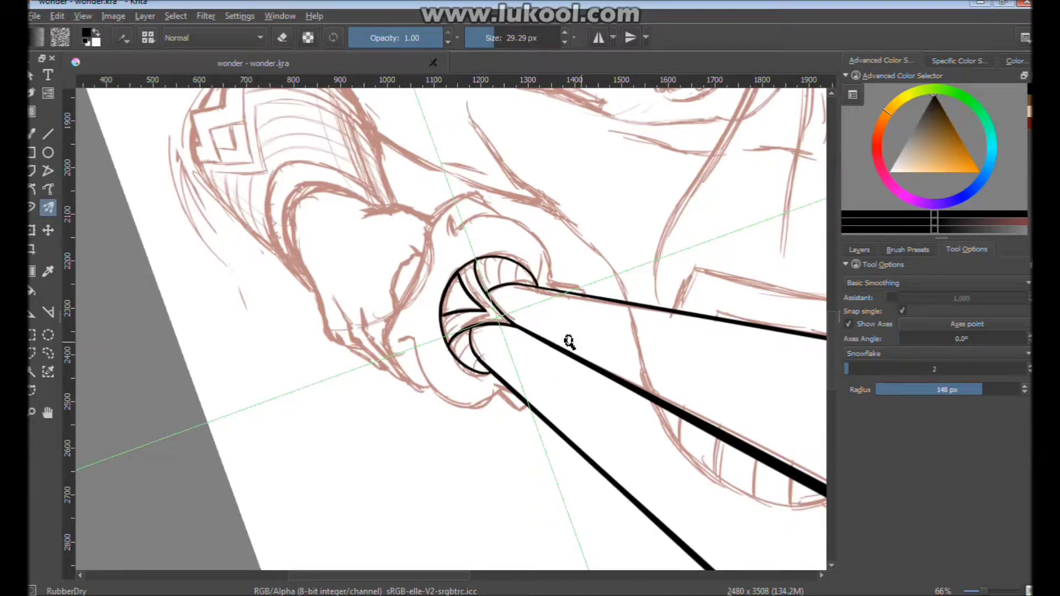
{"action": "left_click_drag", "start_coordinate": [569, 342], "coordinate": [545, 383]}
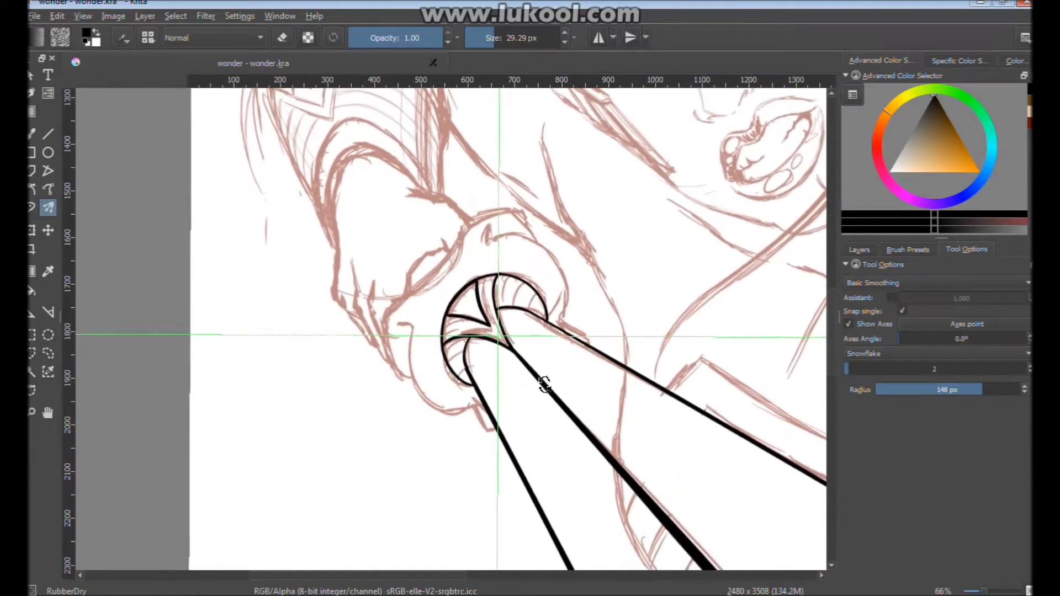
{"action": "left_click_drag", "start_coordinate": [545, 383], "coordinate": [556, 371]}
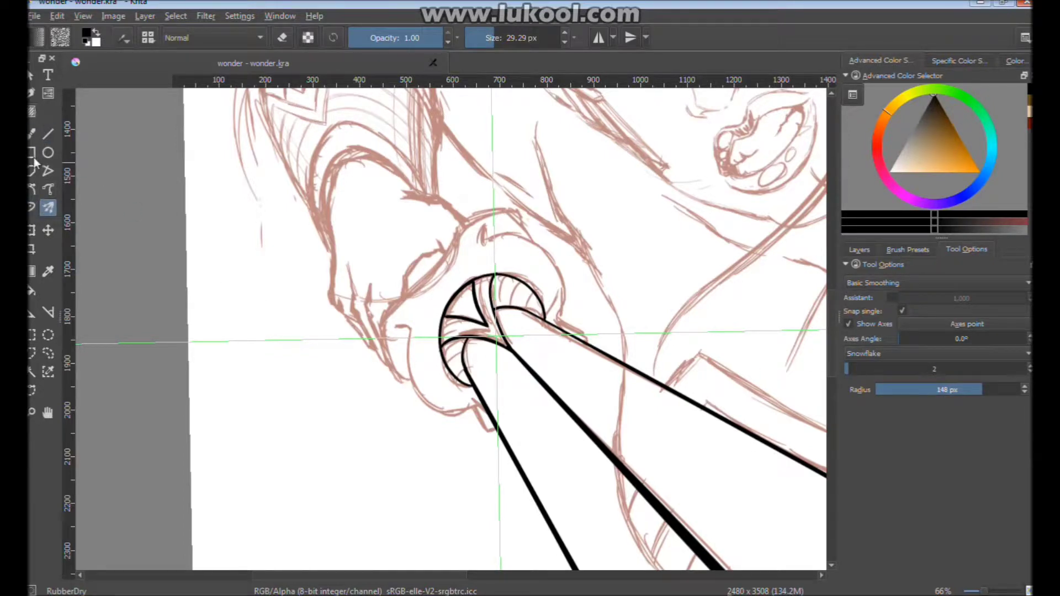
Ink curved ridge lines inside the spear's grip ring with the dynamic brush
{"action": "left_click", "coordinate": [32, 207]}
{"action": "scroll", "coordinate": [501, 193], "scroll_direction": "up", "scroll_amount": 5}
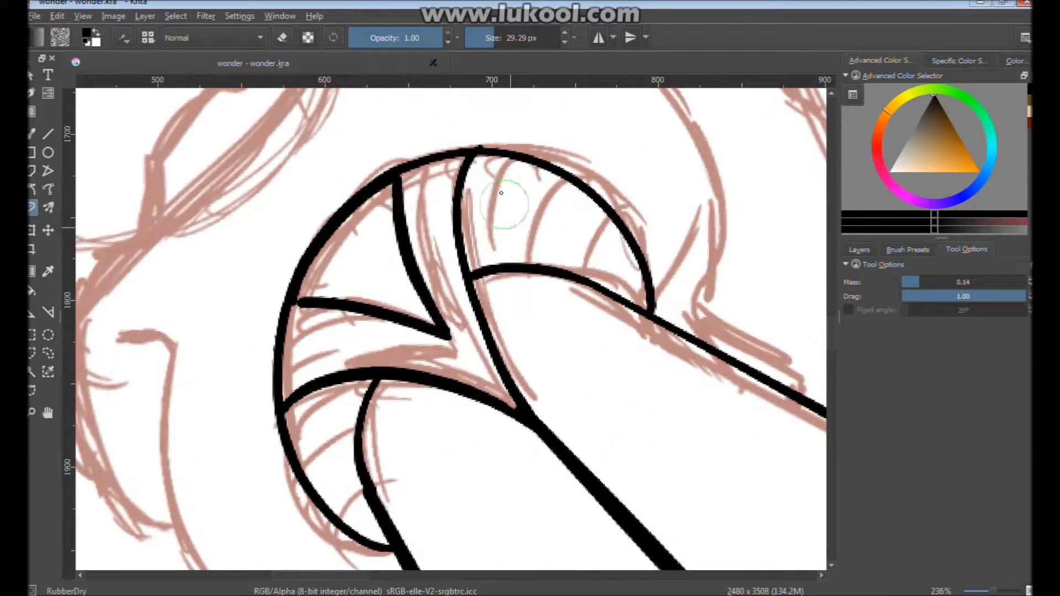
{"action": "left_click_drag", "start_coordinate": [516, 160], "coordinate": [492, 262]}
{"action": "mouse_move", "coordinate": [562, 177]}
{"action": "left_mouse_down"}
{"action": "mouse_move", "coordinate": [519, 264]}
{"action": "mouse_move", "coordinate": [600, 203]}
{"action": "left_mouse_up"}
{"action": "left_click_drag", "start_coordinate": [580, 275], "coordinate": [625, 241]}
{"action": "left_click_drag", "start_coordinate": [606, 291], "coordinate": [645, 278]}
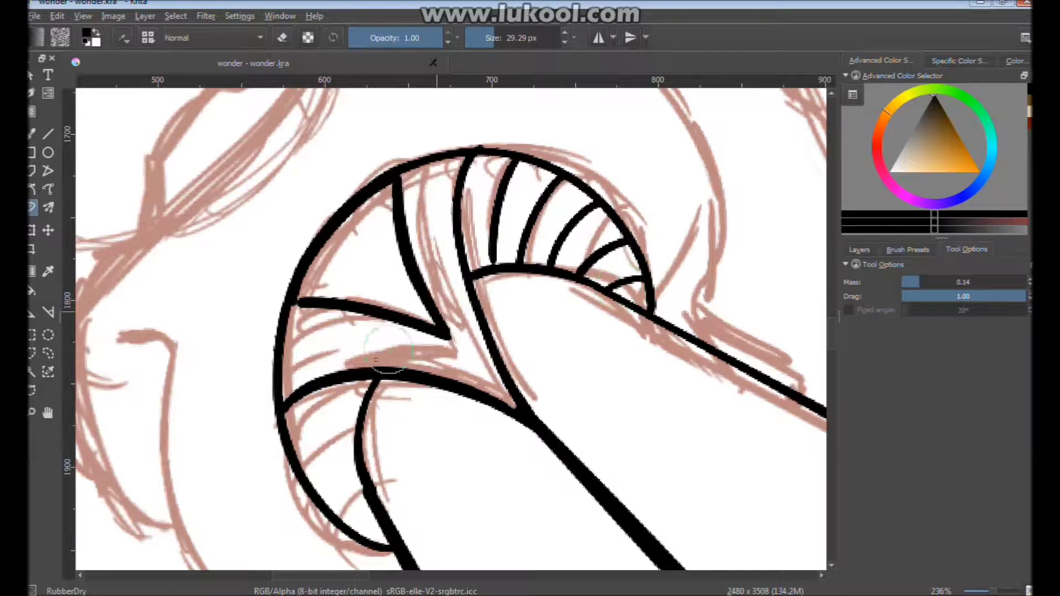
{"action": "left_click_drag", "start_coordinate": [361, 407], "coordinate": [298, 458]}
{"action": "mouse_move", "coordinate": [353, 436]}
{"action": "left_mouse_down"}
{"action": "mouse_move", "coordinate": [318, 477]}
{"action": "mouse_move", "coordinate": [332, 510]}
{"action": "mouse_move", "coordinate": [357, 525]}
{"action": "left_mouse_up"}
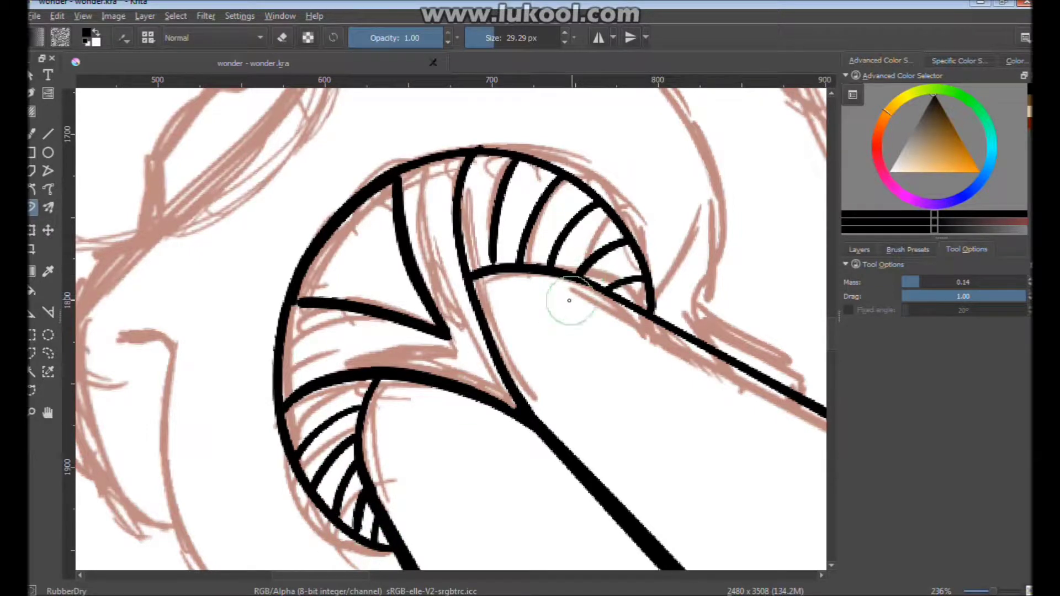
Ink the hand's lower-left outline and its top outline, redrawing the top stroke once
{"action": "mouse_move", "coordinate": [547, 327]}
{"action": "left_mouse_down"}
{"action": "mouse_move", "coordinate": [434, 425]}
{"action": "mouse_move", "coordinate": [615, 402]}
{"action": "mouse_move", "coordinate": [355, 367]}
{"action": "mouse_move", "coordinate": [259, 307]}
{"action": "mouse_move", "coordinate": [226, 247]}
{"action": "left_mouse_up"}
{"action": "mouse_move", "coordinate": [173, 275]}
{"action": "left_mouse_down"}
{"action": "mouse_move", "coordinate": [191, 271]}
{"action": "mouse_move", "coordinate": [203, 364]}
{"action": "mouse_move", "coordinate": [243, 422]}
{"action": "mouse_move", "coordinate": [301, 427]}
{"action": "left_mouse_up"}
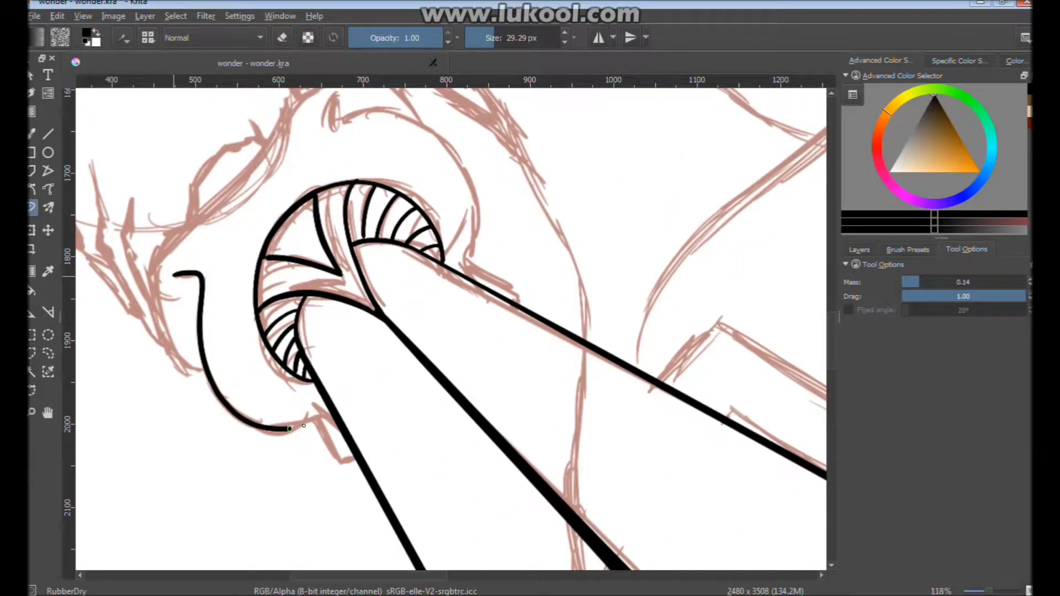
{"action": "left_click_drag", "start_coordinate": [349, 458], "coordinate": [352, 459]}
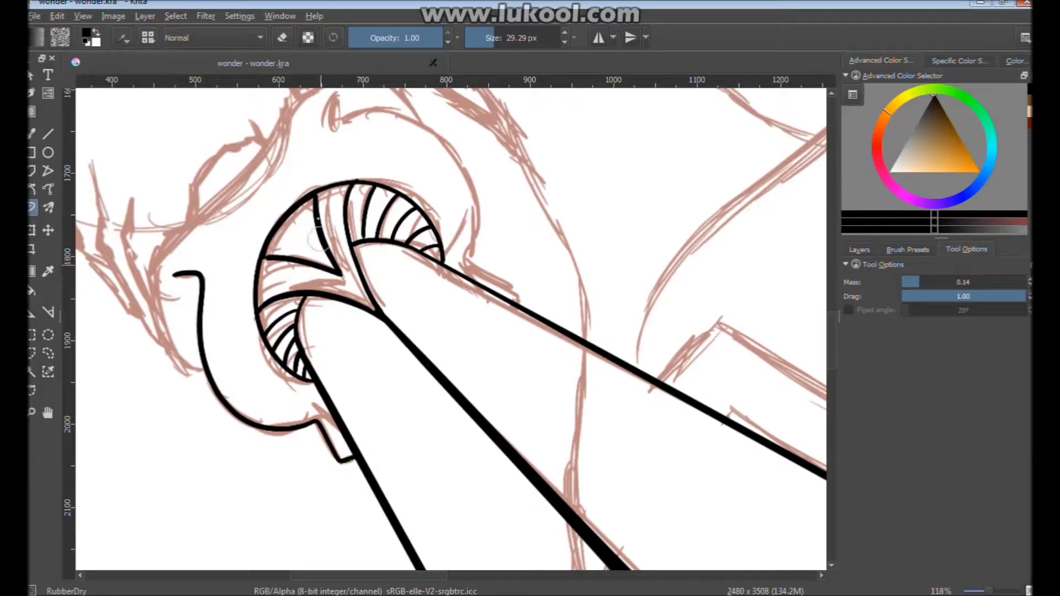
{"action": "mouse_move", "coordinate": [370, 123]}
{"action": "left_mouse_down"}
{"action": "mouse_move", "coordinate": [428, 136]}
{"action": "mouse_move", "coordinate": [468, 180]}
{"action": "mouse_move", "coordinate": [473, 234]}
{"action": "left_mouse_up"}
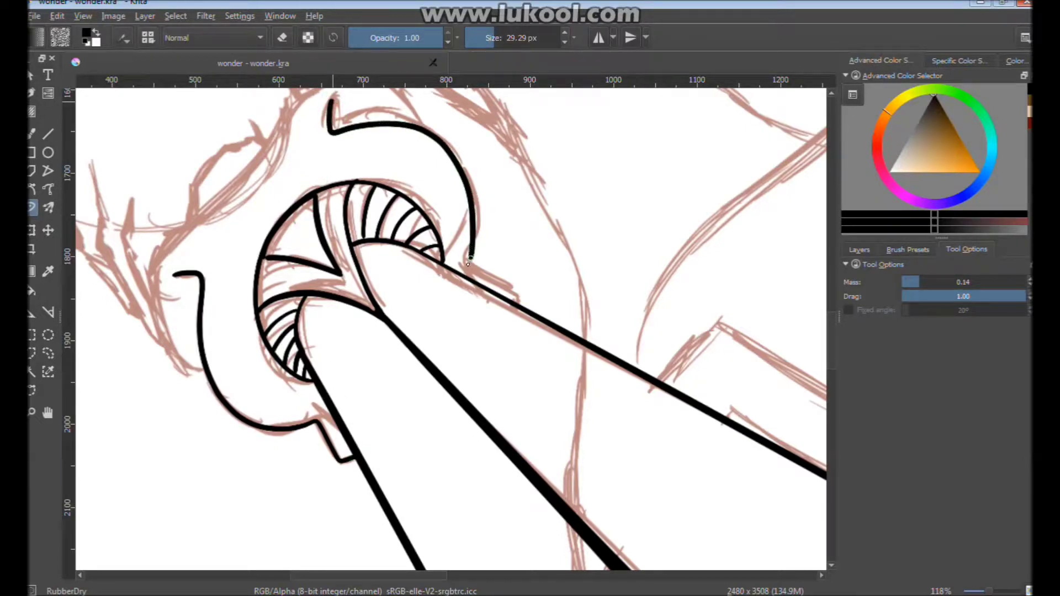
{"action": "key", "text": "ctrl+z"}
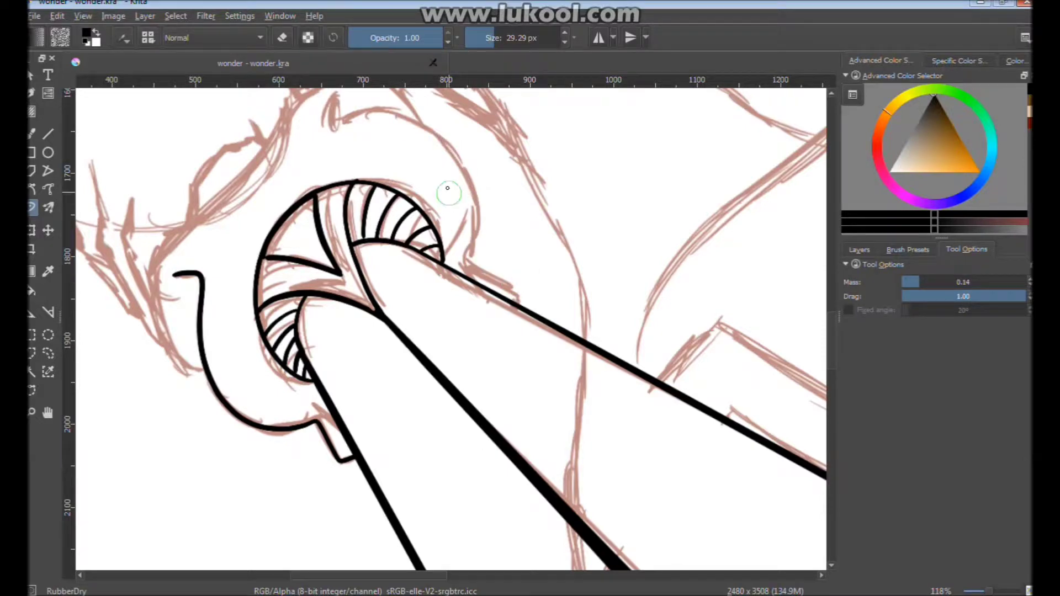
{"action": "mouse_move", "coordinate": [333, 101]}
{"action": "left_mouse_down"}
{"action": "mouse_move", "coordinate": [330, 122]}
{"action": "mouse_move", "coordinate": [430, 127]}
{"action": "mouse_move", "coordinate": [471, 170]}
{"action": "mouse_move", "coordinate": [477, 248]}
{"action": "left_mouse_up"}
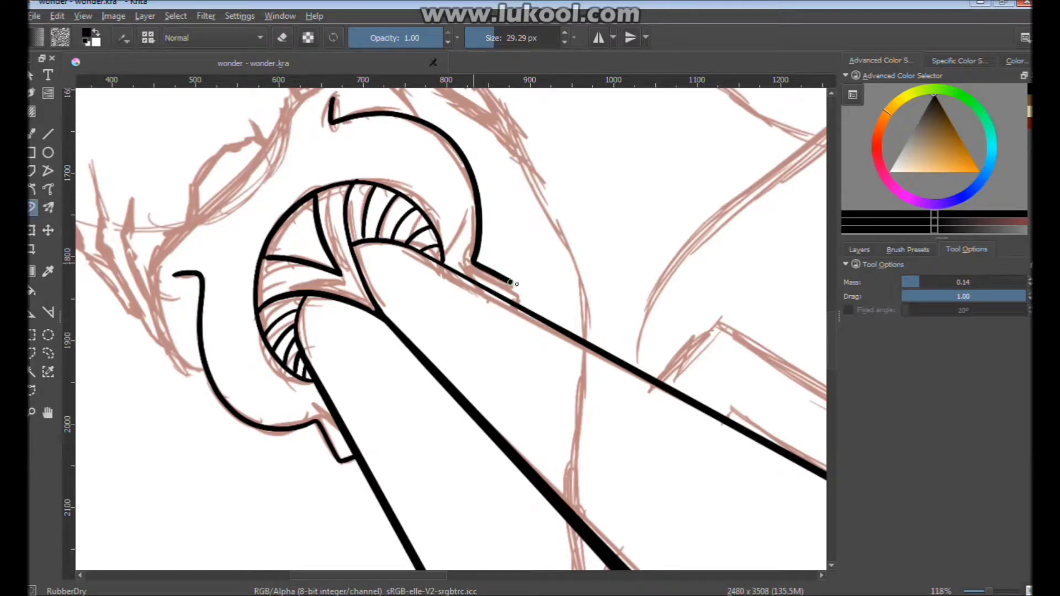
Ink the hand's top edge, upper-left outline, left side and top-right corner
{"action": "left_click_drag", "start_coordinate": [251, 303], "coordinate": [314, 362]}
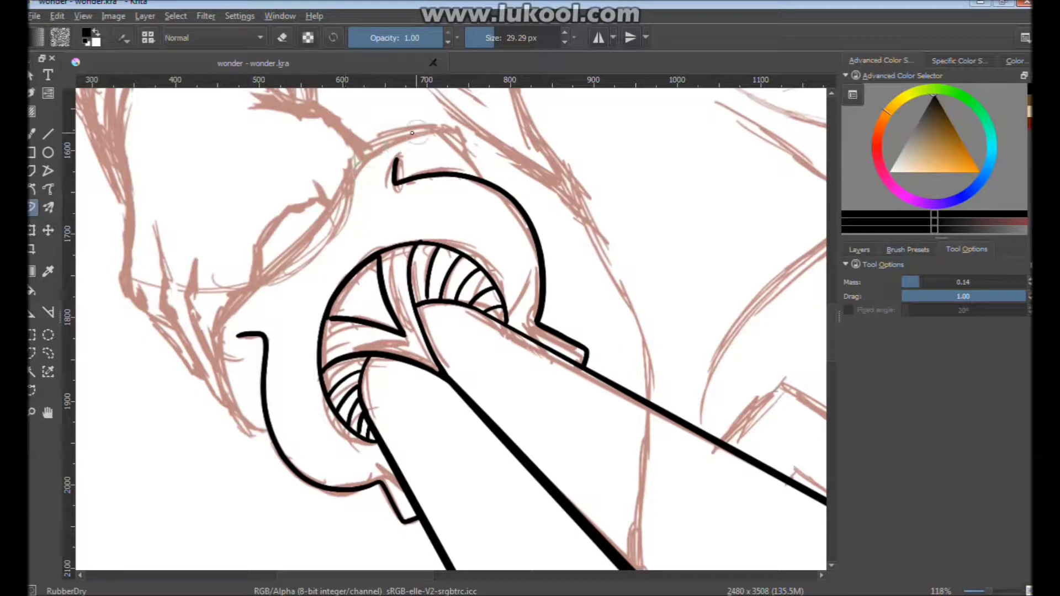
{"action": "left_click_drag", "start_coordinate": [352, 166], "coordinate": [424, 133]}
{"action": "left_click_drag", "start_coordinate": [336, 207], "coordinate": [236, 306]}
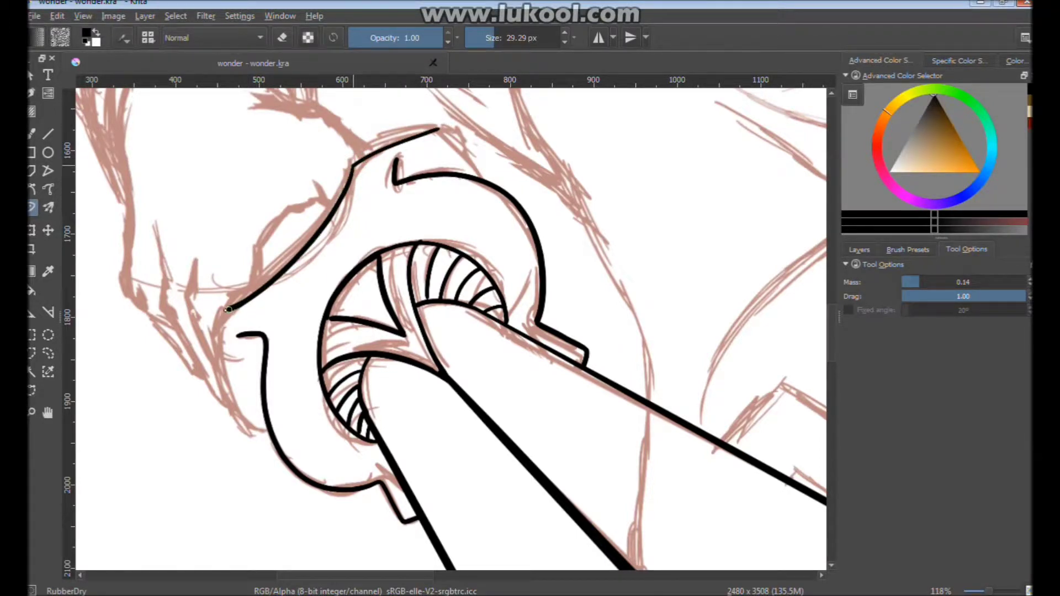
{"action": "left_click_drag", "start_coordinate": [225, 371], "coordinate": [238, 425]}
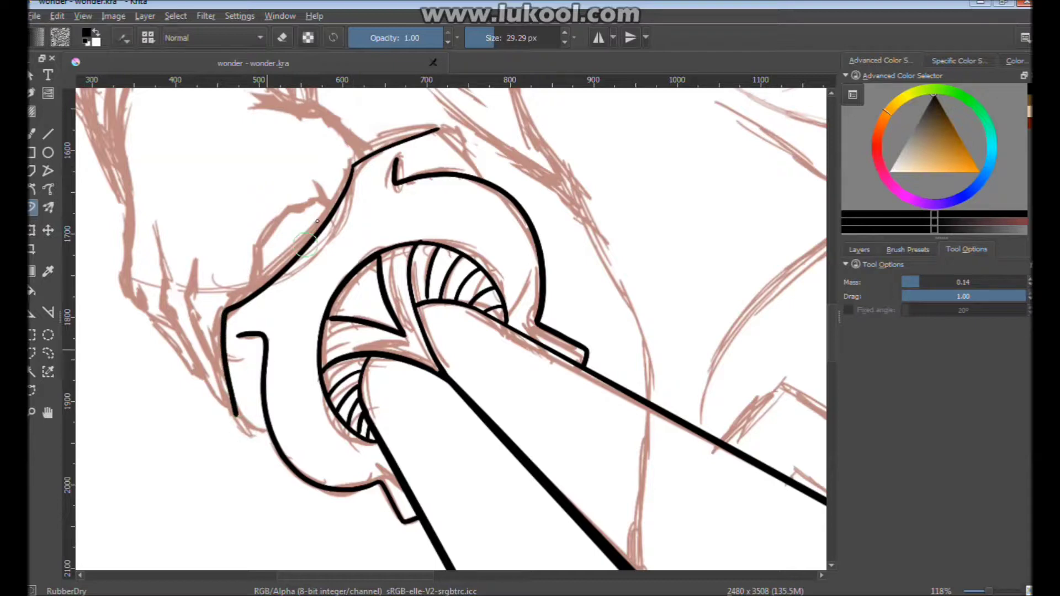
{"action": "left_click_drag", "start_coordinate": [438, 129], "coordinate": [478, 177]}
{"action": "left_click_drag", "start_coordinate": [235, 401], "coordinate": [246, 412]}
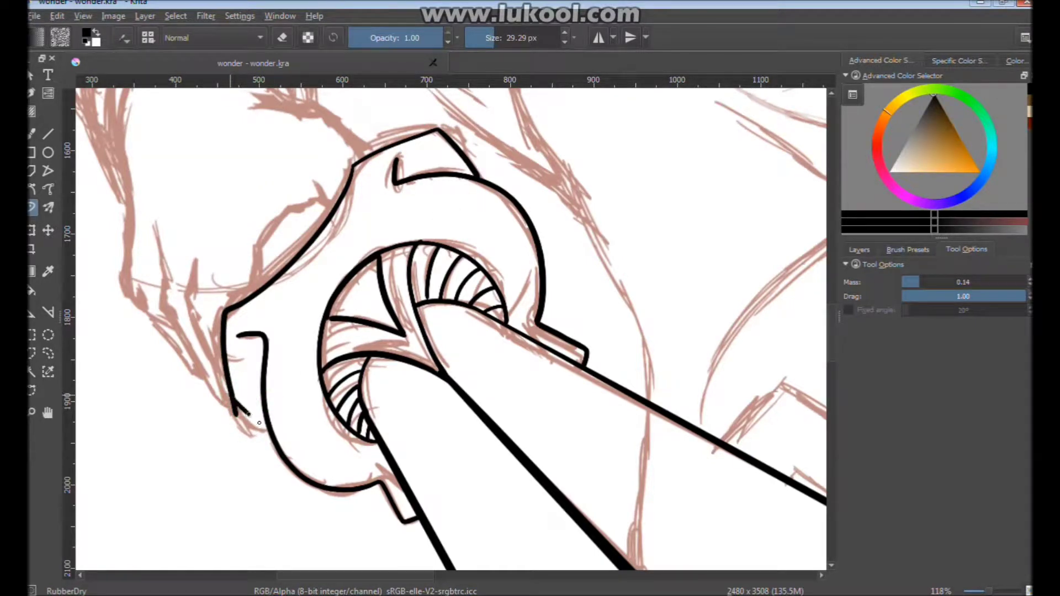
Erase the ink blob at the lower end of the hand's left stroke
{"action": "key", "text": "e"}
{"action": "left_click_drag", "start_coordinate": [243, 418], "coordinate": [218, 388]}
{"action": "left_click_drag", "start_coordinate": [209, 399], "coordinate": [238, 417]}
{"action": "scroll", "coordinate": [442, 439], "scroll_direction": "down", "scroll_amount": 3}
Zoom out and trace a closed freehand outline selection around the round shield
{"action": "scroll", "coordinate": [441, 438], "scroll_direction": "down", "scroll_amount": 3}
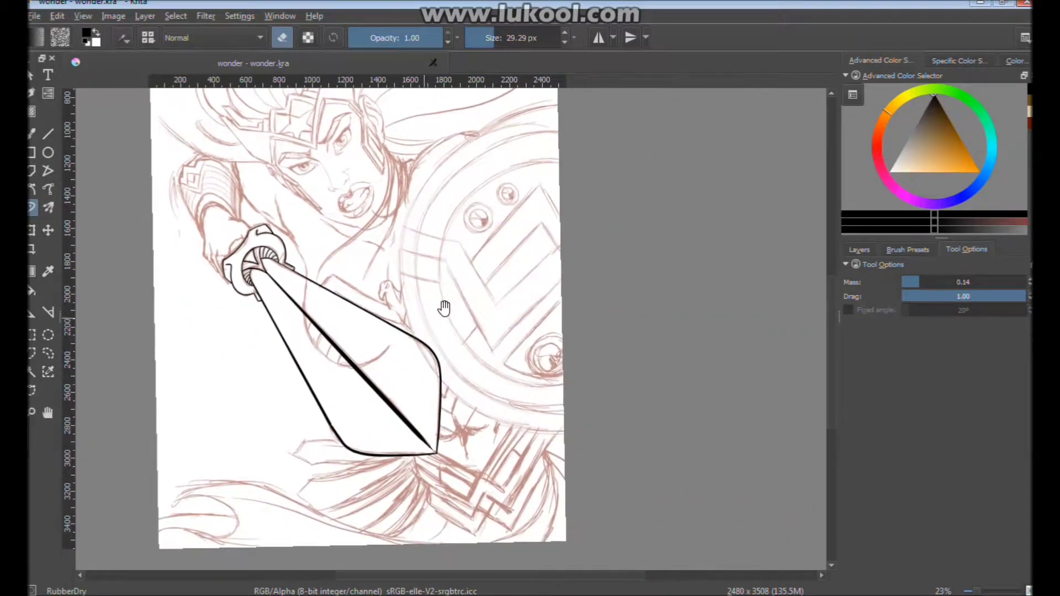
{"action": "mouse_move", "coordinate": [611, 403]}
{"action": "left_mouse_down"}
{"action": "mouse_move", "coordinate": [432, 374]}
{"action": "mouse_move", "coordinate": [451, 358]}
{"action": "mouse_move", "coordinate": [388, 374]}
{"action": "mouse_move", "coordinate": [440, 324]}
{"action": "mouse_move", "coordinate": [400, 369]}
{"action": "mouse_move", "coordinate": [437, 334]}
{"action": "left_mouse_up"}
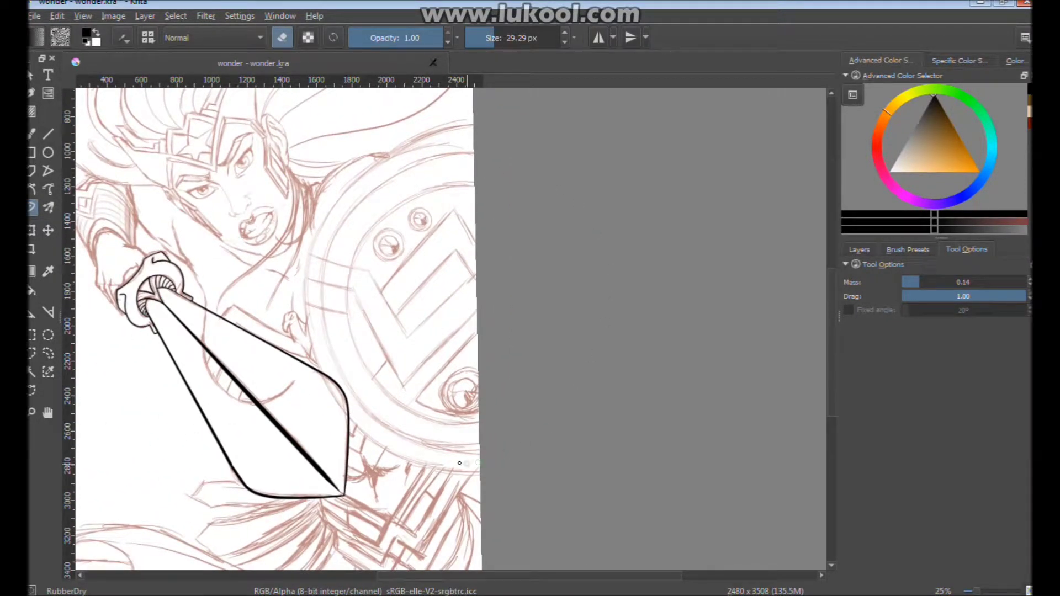
{"action": "left_click", "coordinate": [48, 353]}
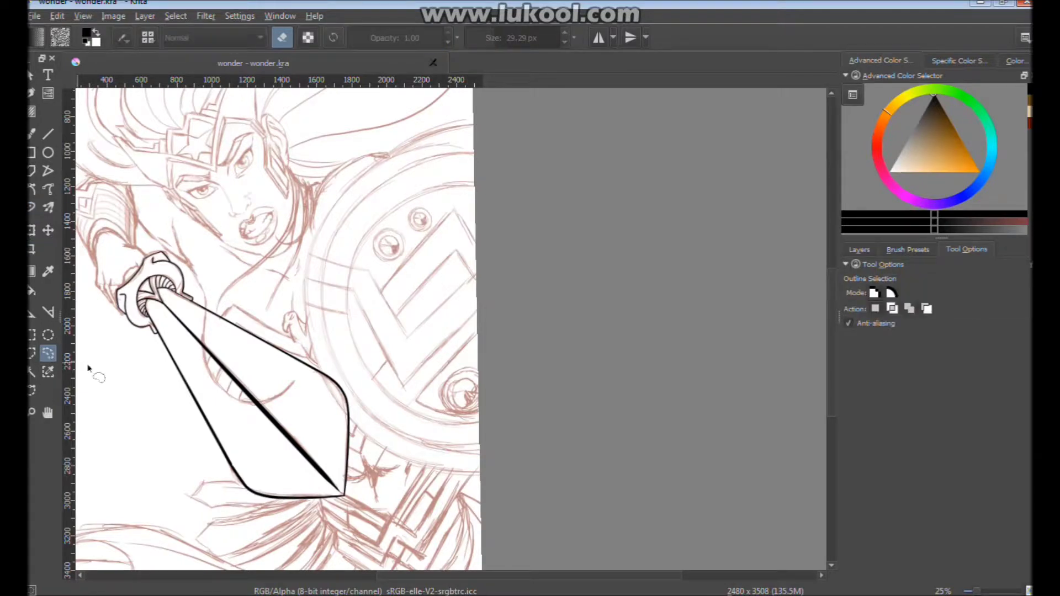
{"action": "left_click_drag", "start_coordinate": [278, 269], "coordinate": [288, 316]}
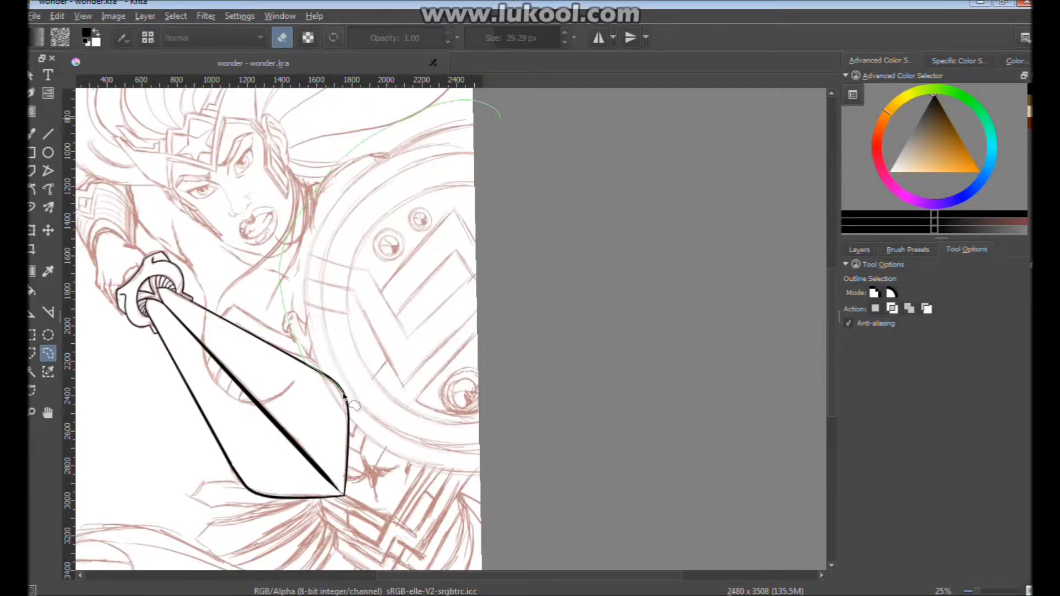
{"action": "left_click_drag", "start_coordinate": [540, 501], "coordinate": [689, 255]}
{"action": "left_click", "coordinate": [48, 152]}
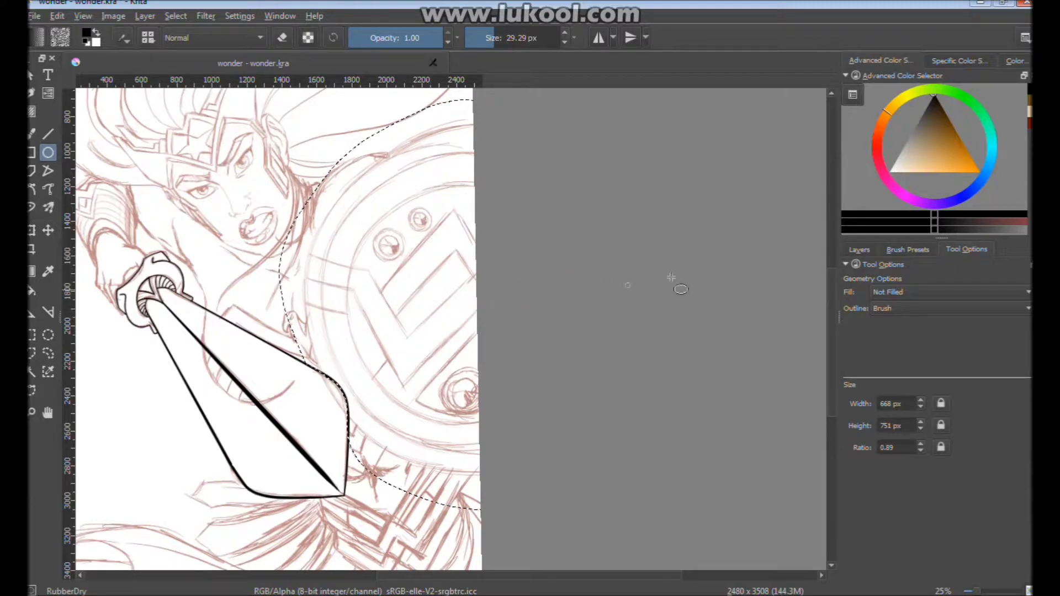
Try ellipses over the shield with a thinner brush, undoing the oversized and rivet attempts
{"action": "left_click", "coordinate": [859, 249]}
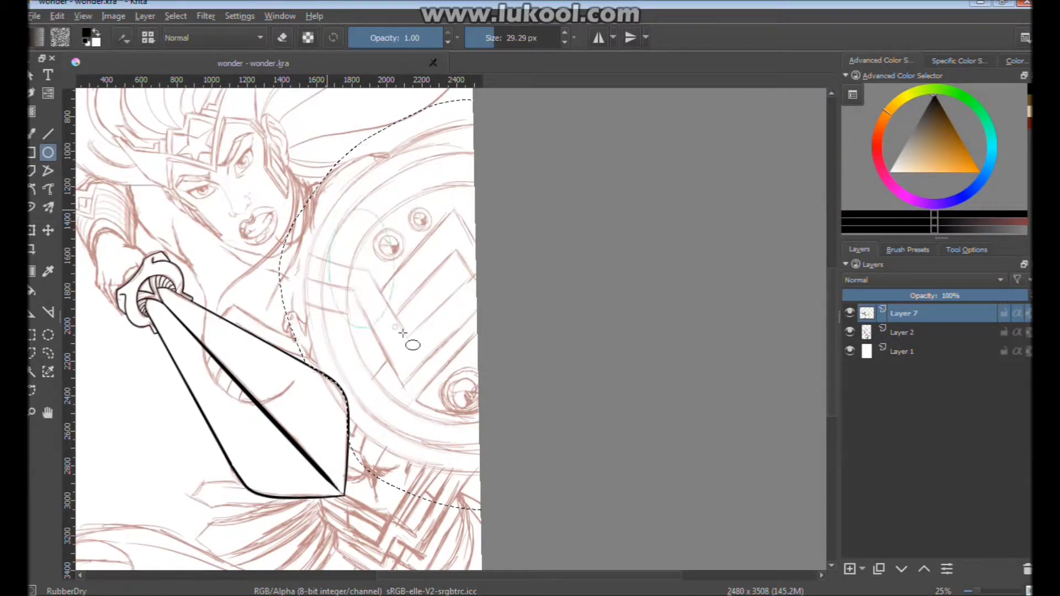
{"action": "left_click_drag", "start_coordinate": [328, 207], "coordinate": [471, 383]}
{"action": "key", "text": "ctrl+z"}
{"action": "left_click_drag", "start_coordinate": [331, 188], "coordinate": [450, 317]}
{"action": "key", "text": "ctrl+z"}
{"action": "left_click", "coordinate": [489, 40]}
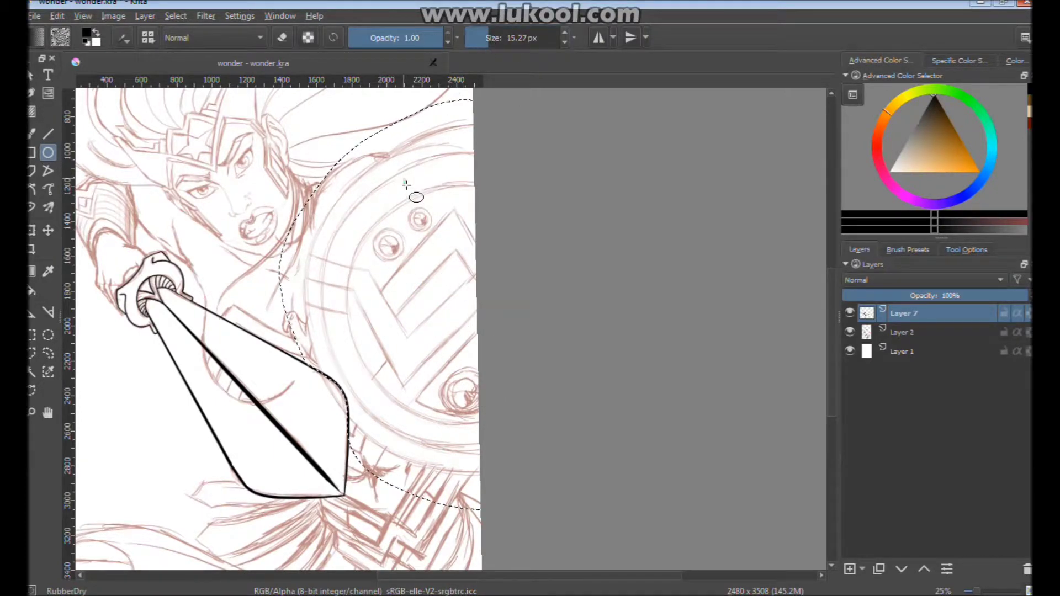
{"action": "left_click_drag", "start_coordinate": [405, 176], "coordinate": [455, 299]}
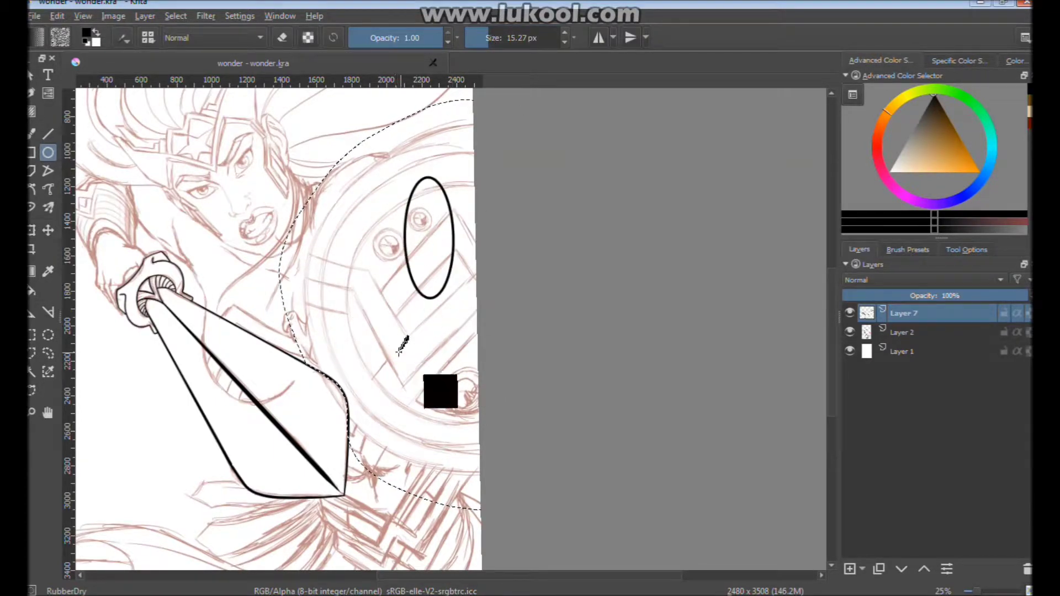
{"action": "key", "text": "ctrl+z"}
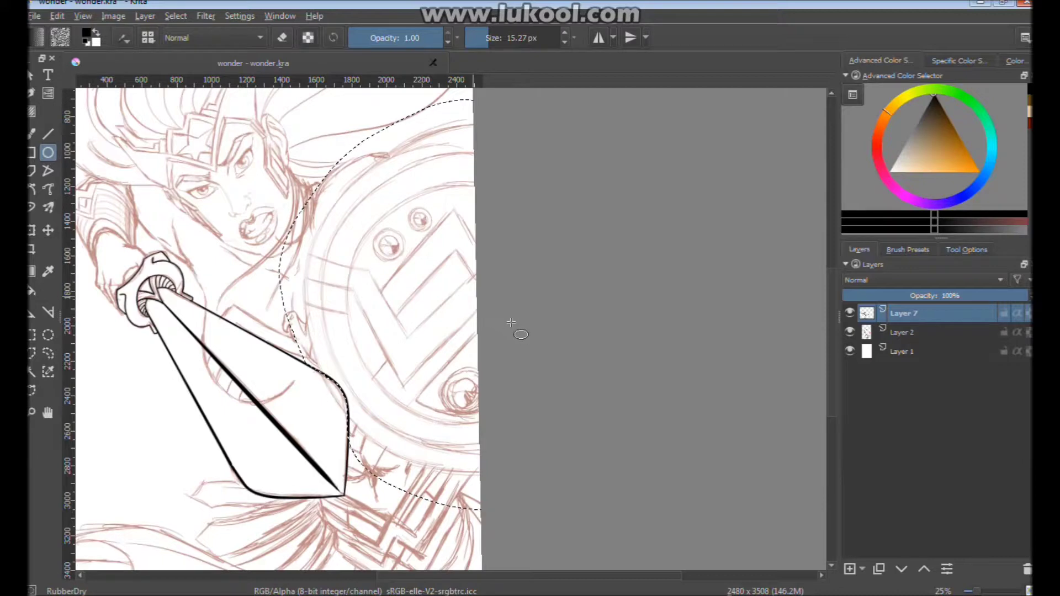
Set ellipses to an unfilled brush outline, swap colours, and draw a circle around the shield
{"action": "mouse_move", "coordinate": [471, 297]}
{"action": "left_mouse_down"}
{"action": "mouse_move", "coordinate": [458, 329]}
{"action": "mouse_move", "coordinate": [489, 320]}
{"action": "left_mouse_up"}
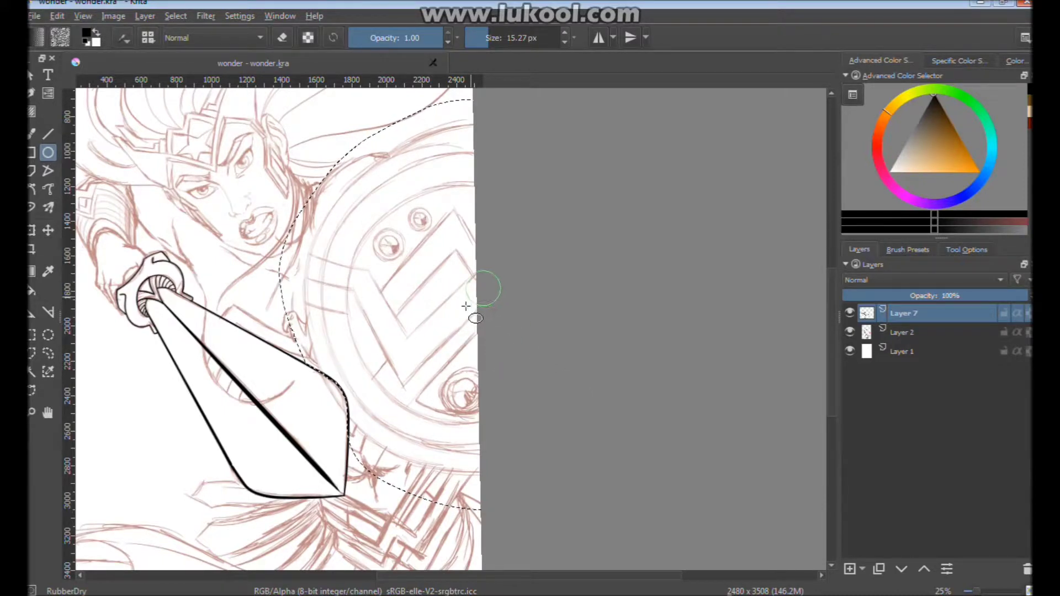
{"action": "left_click_drag", "start_coordinate": [490, 321], "coordinate": [461, 370]}
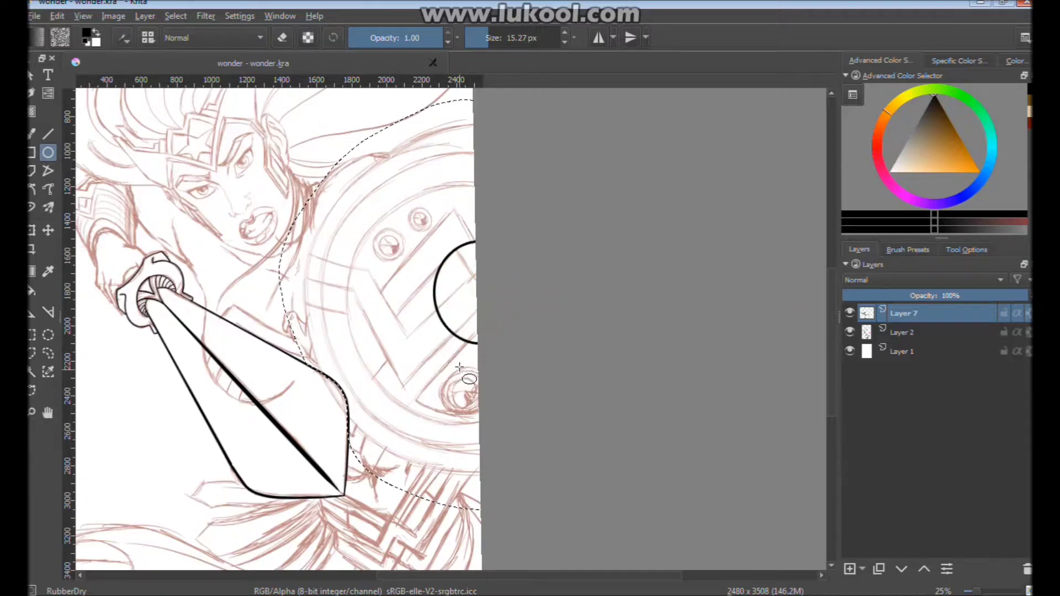
{"action": "left_click", "coordinate": [964, 249]}
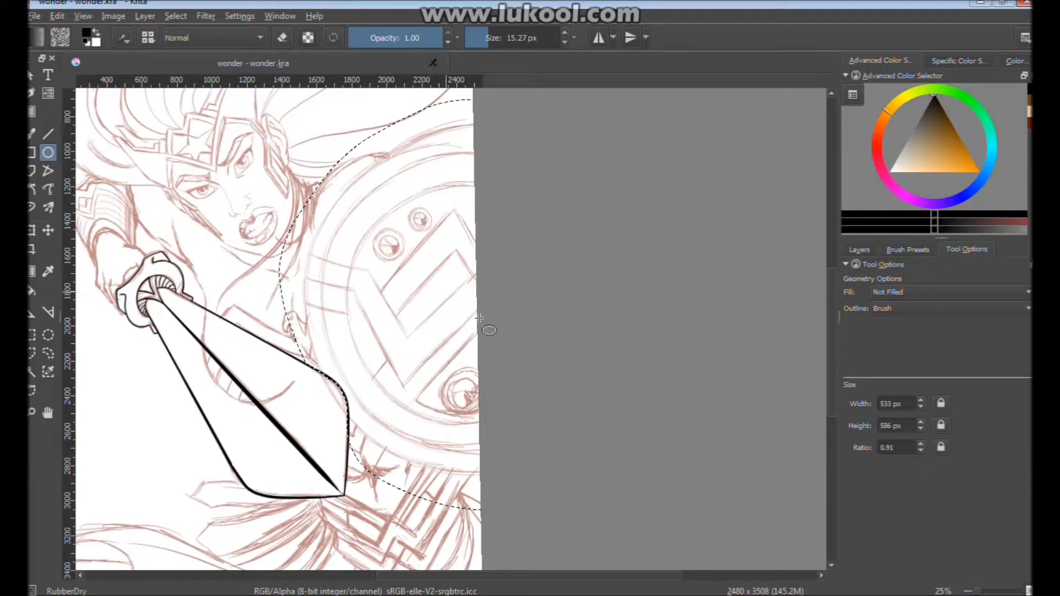
{"action": "key", "text": "x"}
{"action": "key", "text": "x"}
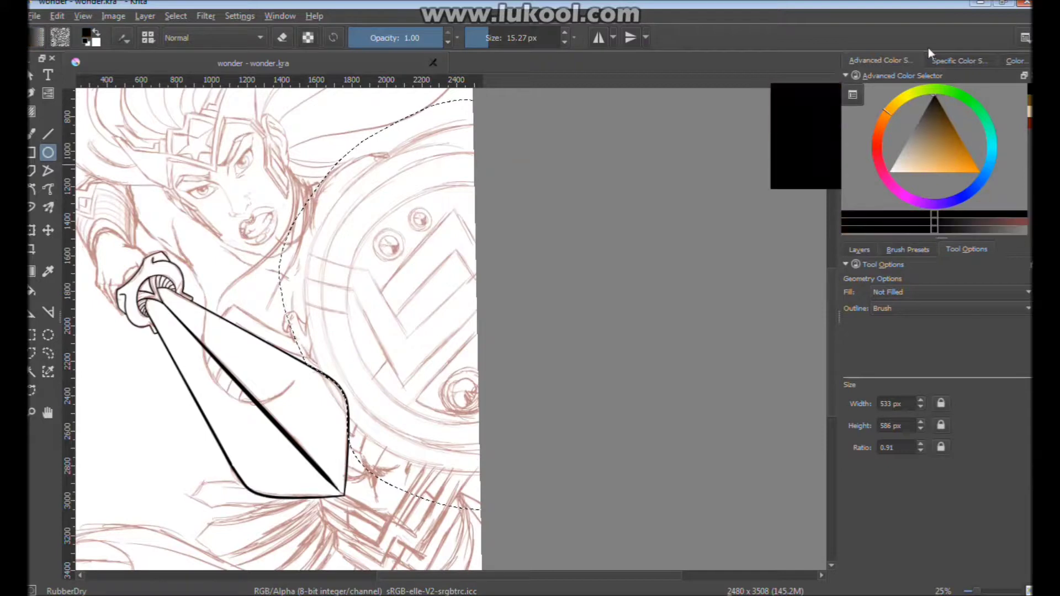
{"action": "left_click_drag", "start_coordinate": [473, 330], "coordinate": [593, 462]}
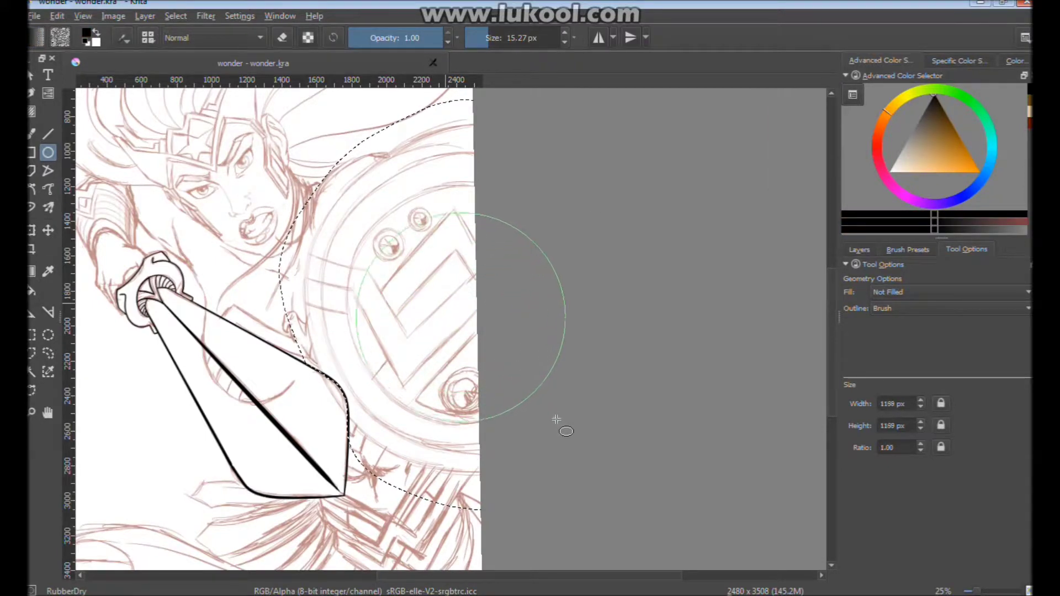
{"action": "left_click_drag", "start_coordinate": [593, 463], "coordinate": [603, 472]}
{"action": "key", "text": "ctrl+z"}
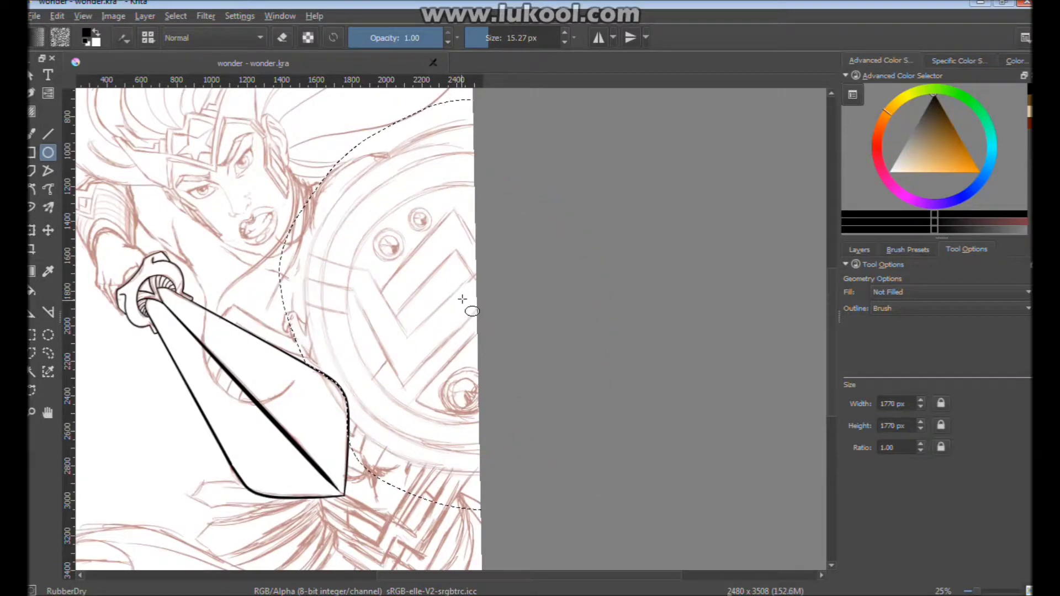
{"action": "left_click_drag", "start_coordinate": [485, 296], "coordinate": [550, 346]}
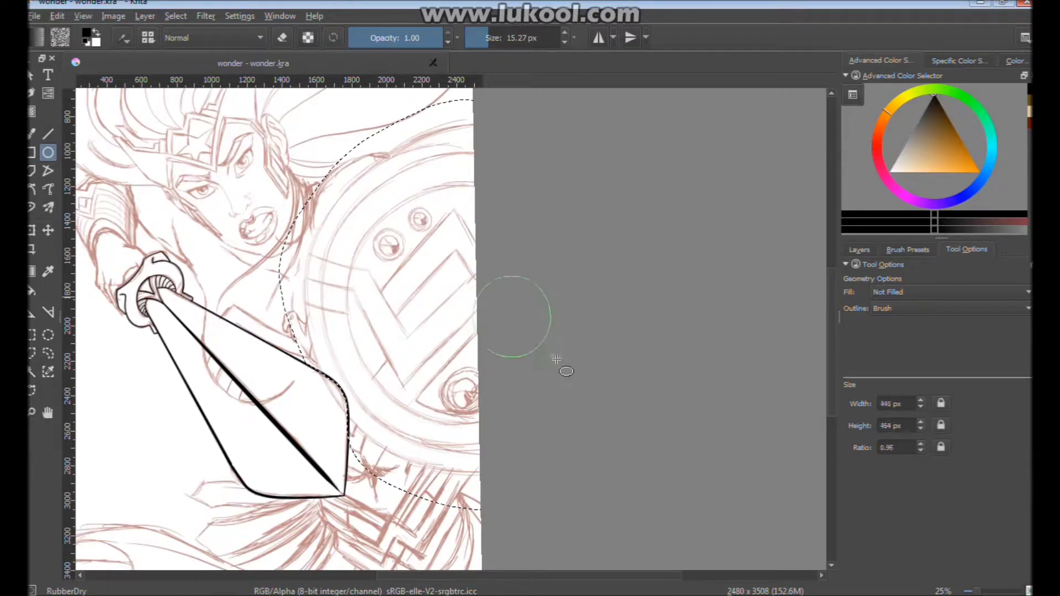
{"action": "mouse_move", "coordinate": [550, 346]}
{"action": "left_mouse_down"}
{"action": "mouse_move", "coordinate": [656, 441]}
{"action": "mouse_move", "coordinate": [738, 492]}
{"action": "left_mouse_up"}
{"action": "key", "text": "ctrl+z"}
{"action": "mouse_move", "coordinate": [468, 313]}
{"action": "left_mouse_down"}
{"action": "mouse_move", "coordinate": [645, 473]}
{"action": "mouse_move", "coordinate": [468, 313]}
{"action": "left_mouse_up"}
{"action": "left_click_drag", "start_coordinate": [465, 306], "coordinate": [633, 473]}
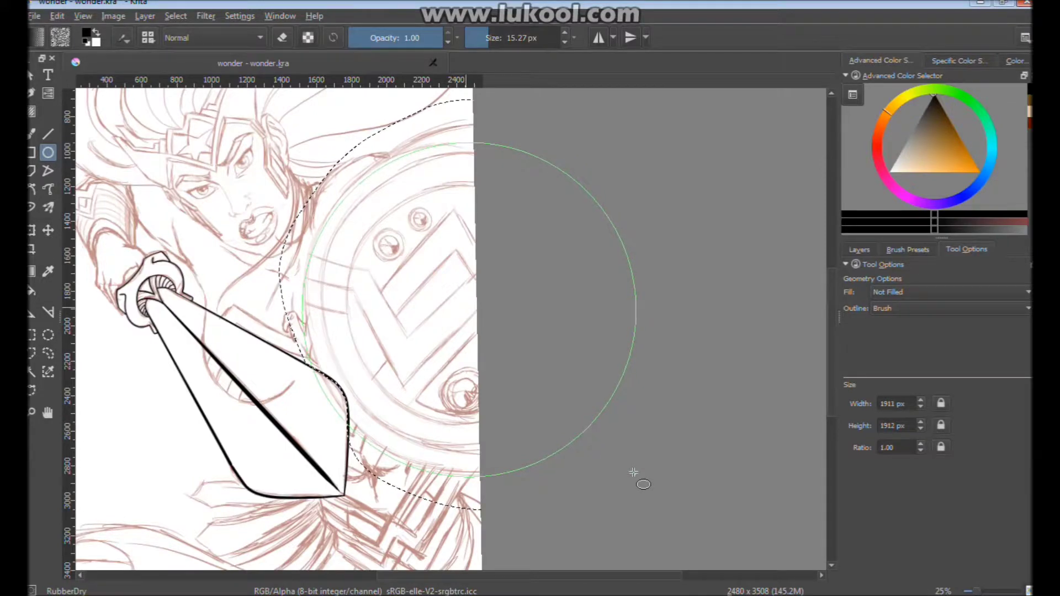
{"action": "left_click_drag", "start_coordinate": [633, 473], "coordinate": [634, 473]}
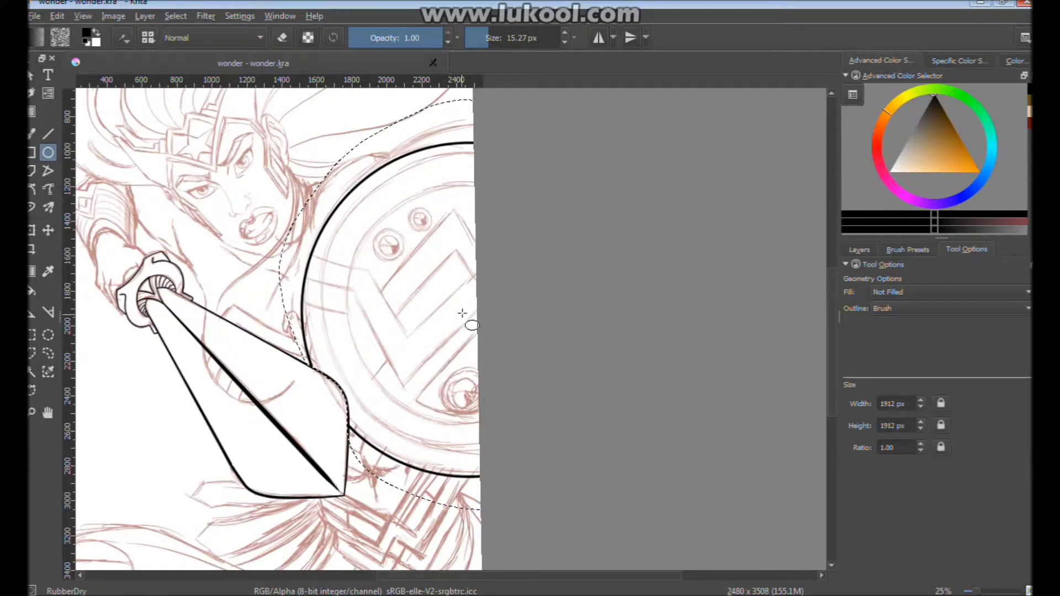
{"action": "key", "text": "ctrl+z"}
{"action": "left_click_drag", "start_coordinate": [466, 306], "coordinate": [646, 462]}
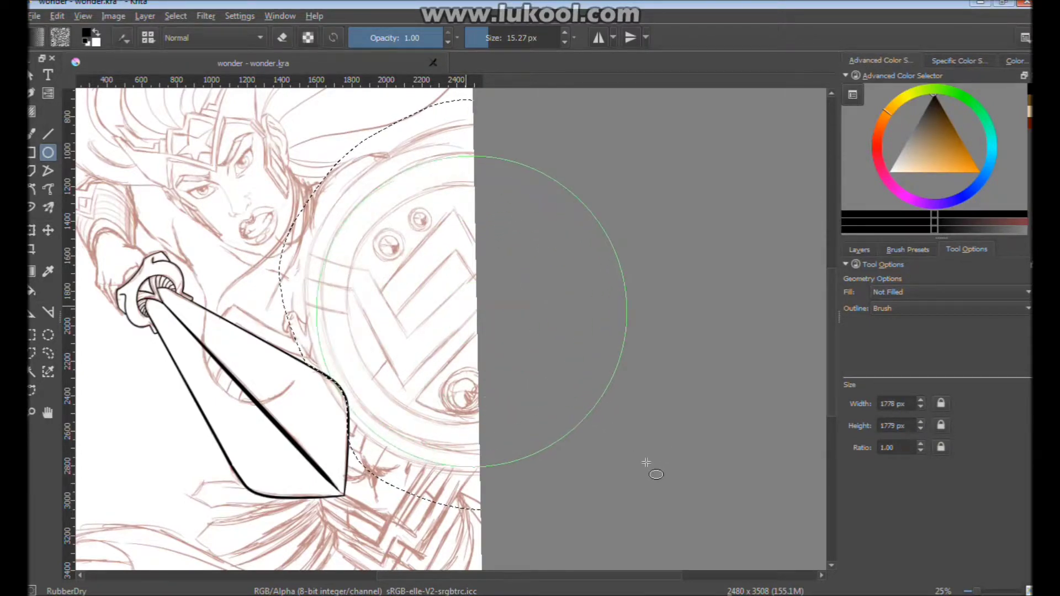
{"action": "mouse_move", "coordinate": [646, 462]}
{"action": "left_mouse_down"}
{"action": "mouse_move", "coordinate": [651, 473]}
{"action": "mouse_move", "coordinate": [469, 304]}
{"action": "mouse_move", "coordinate": [629, 468]}
{"action": "left_mouse_up"}
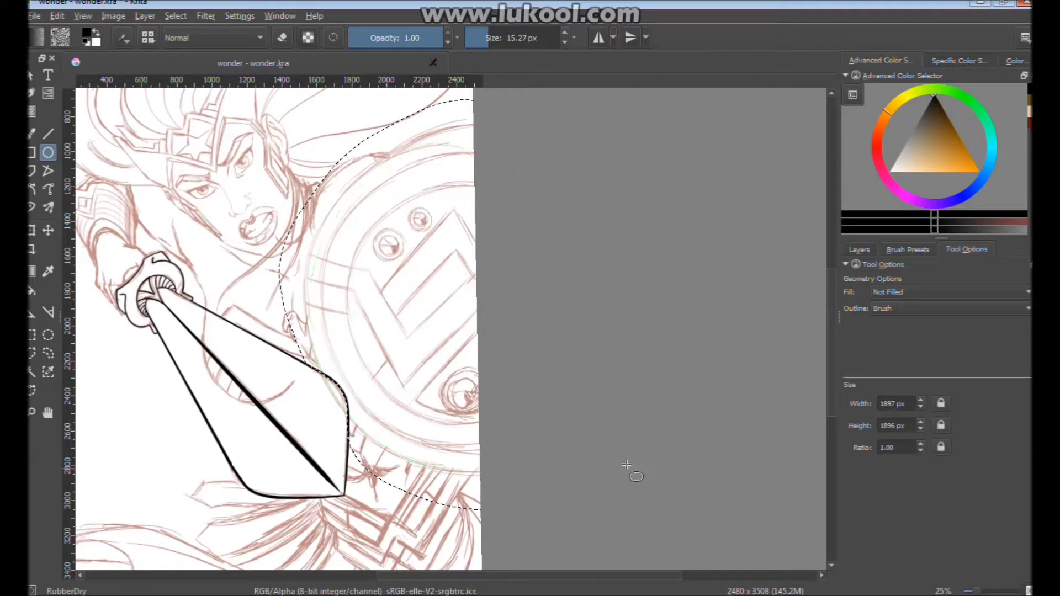
{"action": "key", "text": "ctrl+z"}
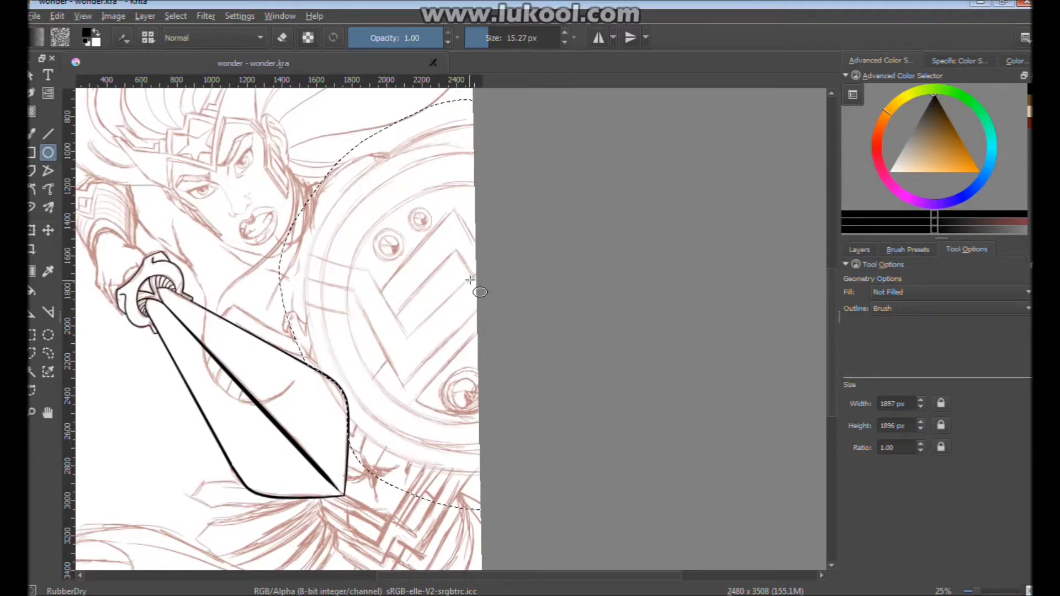
Ink a 1973 px black circle over the shield's outer rim, then clear the selection
{"action": "left_click_drag", "start_coordinate": [472, 283], "coordinate": [671, 434]}
{"action": "key", "text": "ctrl+z"}
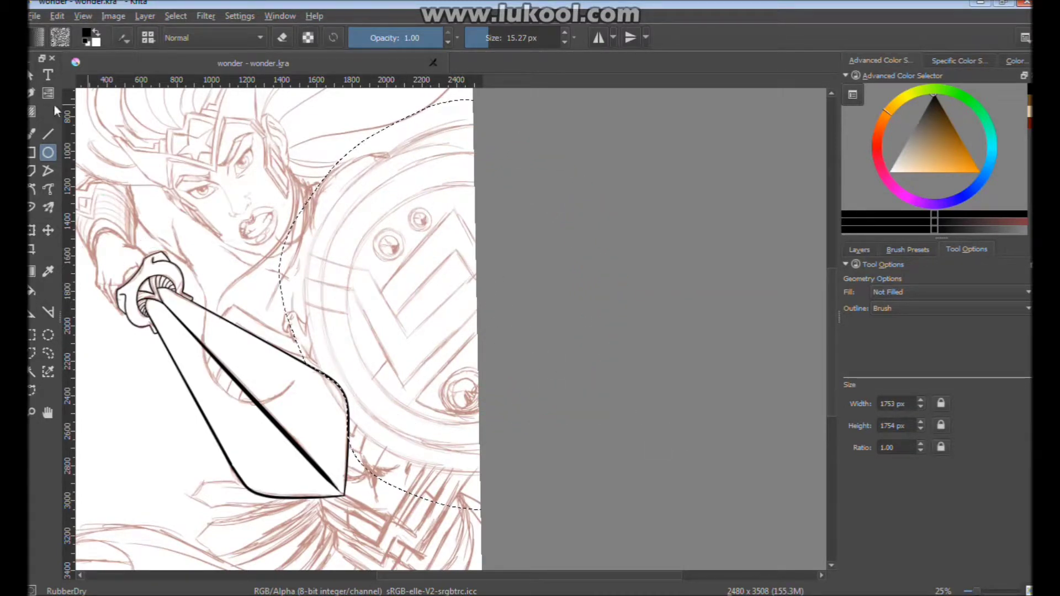
{"action": "left_click_drag", "start_coordinate": [73, 301], "coordinate": [460, 282]}
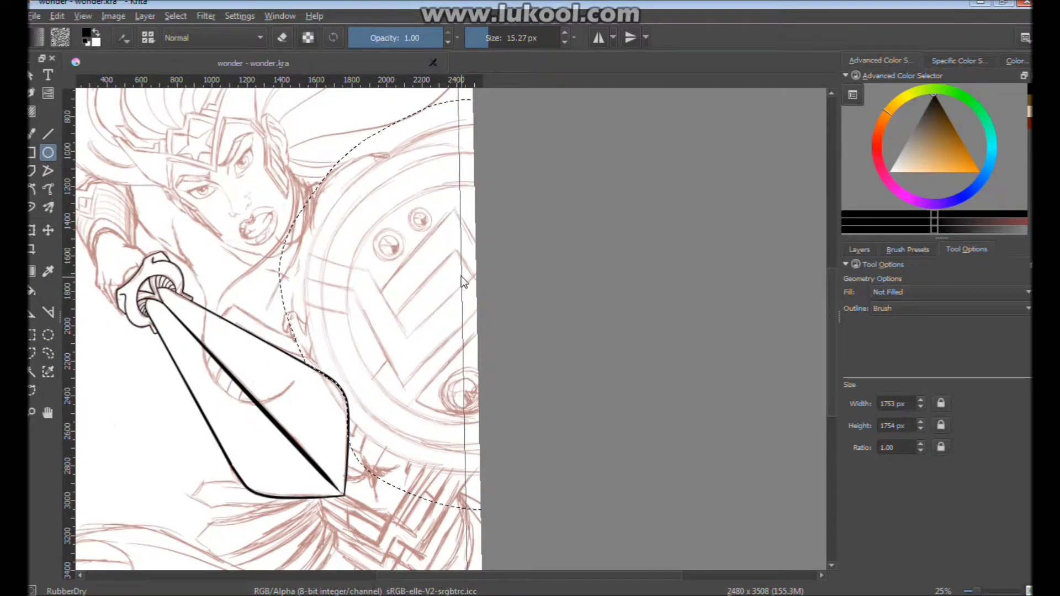
{"action": "left_click_drag", "start_coordinate": [461, 281], "coordinate": [69, 281]}
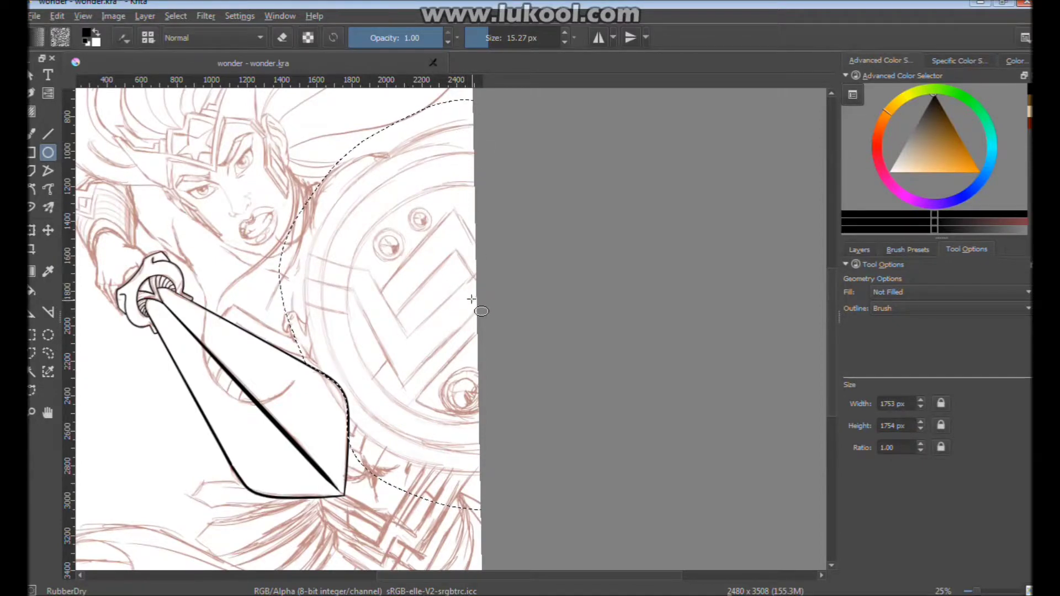
{"action": "mouse_move", "coordinate": [472, 300]}
{"action": "left_mouse_down"}
{"action": "mouse_move", "coordinate": [713, 421]}
{"action": "mouse_move", "coordinate": [761, 469]}
{"action": "left_mouse_up"}
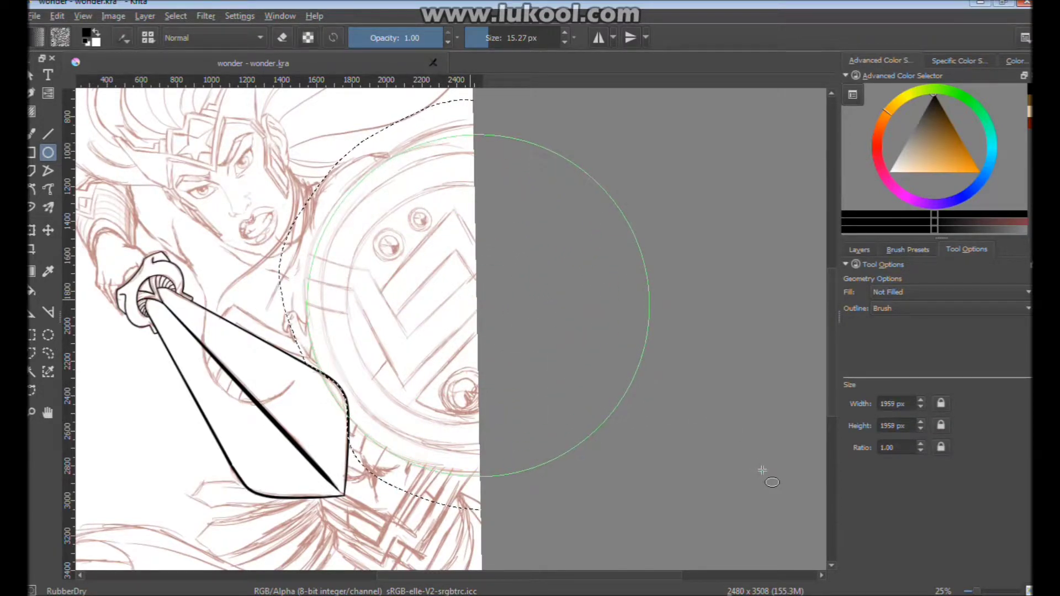
{"action": "left_click_drag", "start_coordinate": [761, 469], "coordinate": [757, 470]}
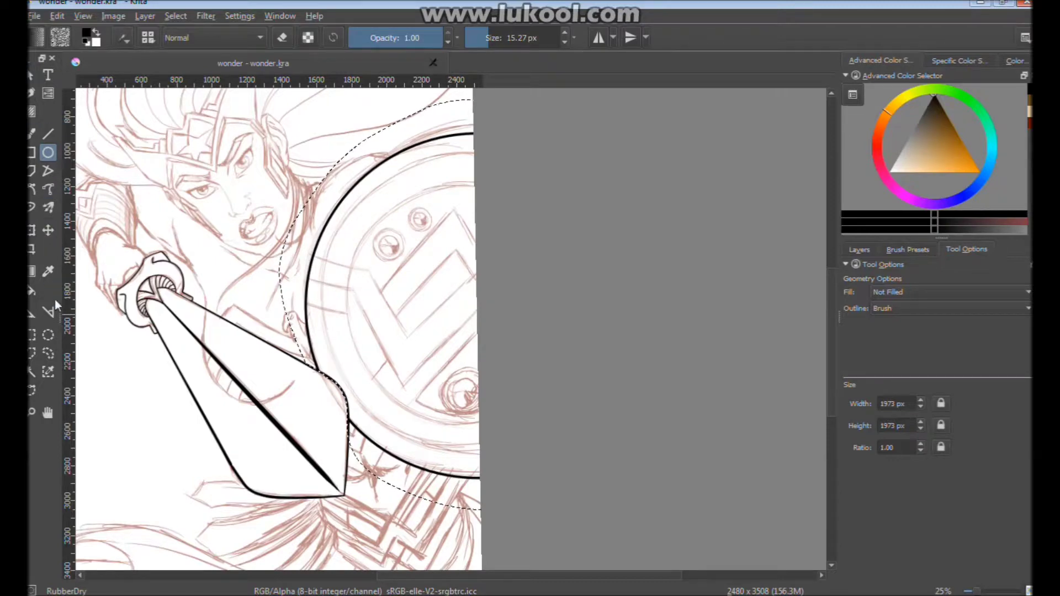
{"action": "left_click", "coordinate": [32, 335]}
{"action": "left_click", "coordinate": [91, 309]}
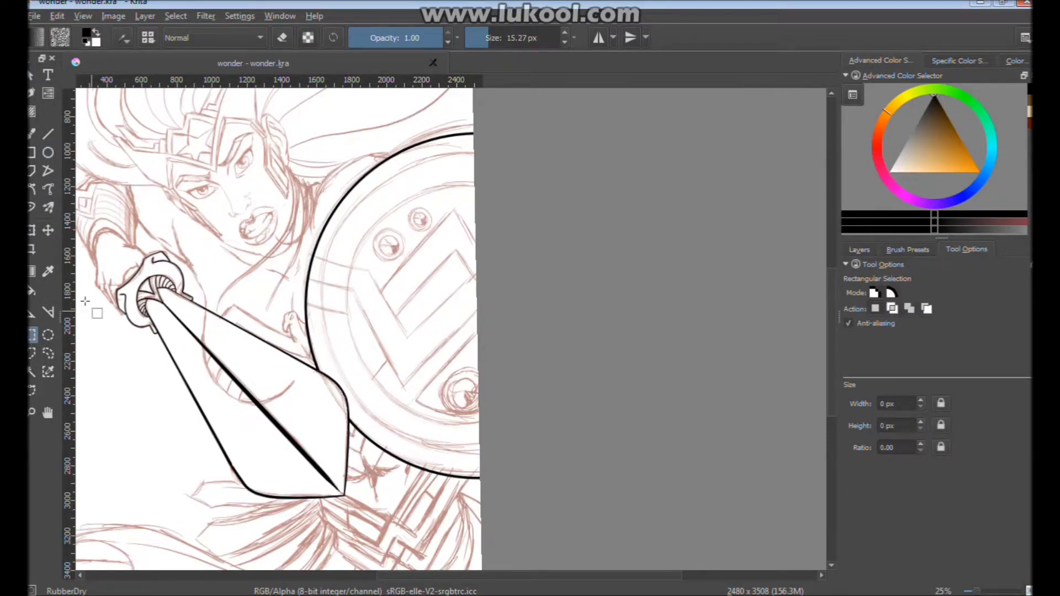
Set up the Dynamic Brush at 29.29 px and 40% zoom, then start the emblem's upper edge
{"action": "left_click", "coordinate": [31, 208]}
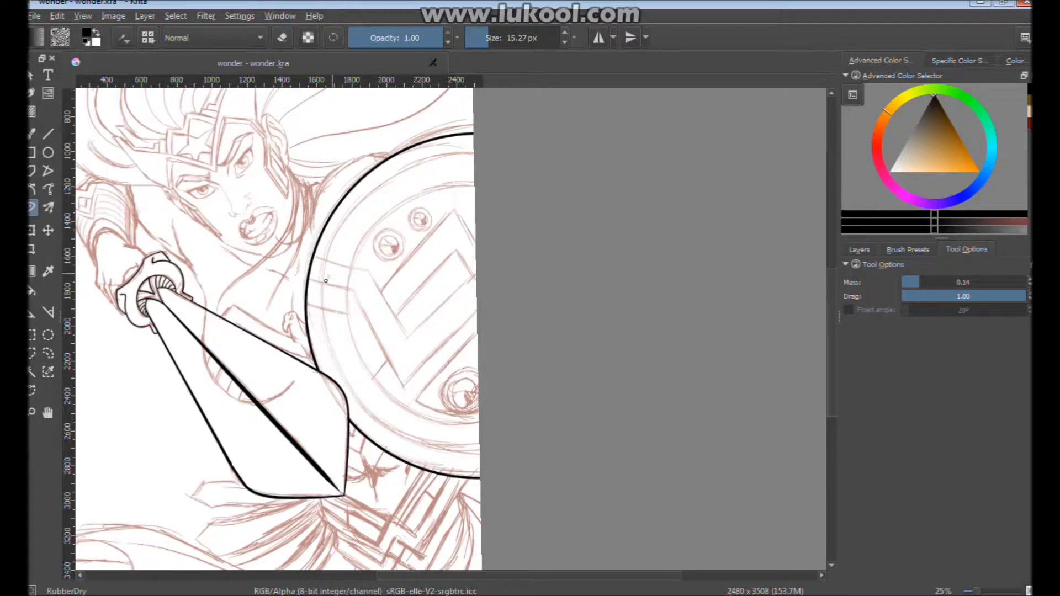
{"action": "left_click_drag", "start_coordinate": [414, 238], "coordinate": [399, 278]}
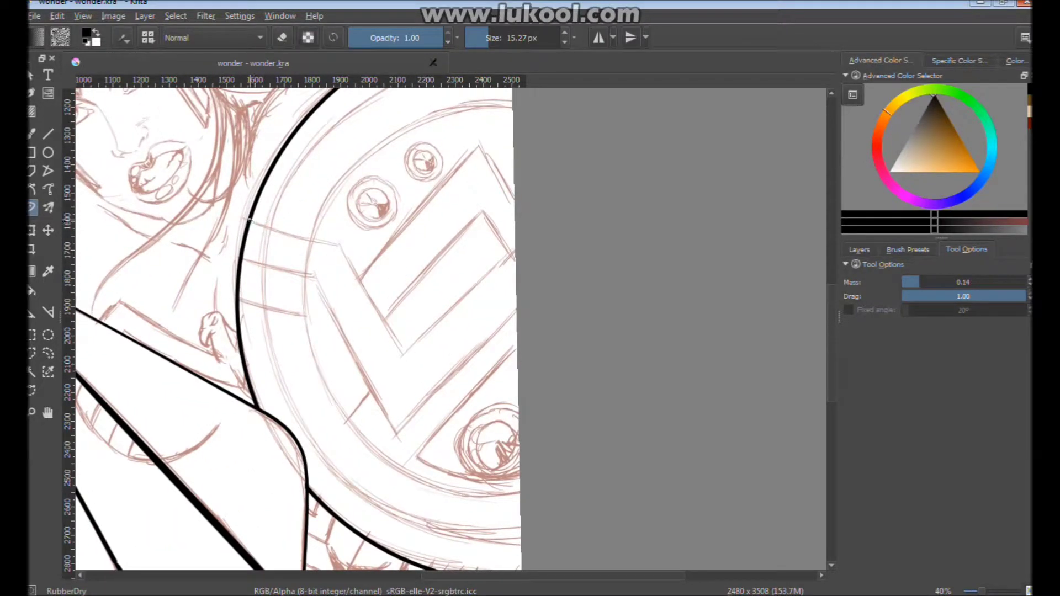
{"action": "left_click", "coordinate": [491, 41]}
{"action": "key", "text": "ctrl+z"}
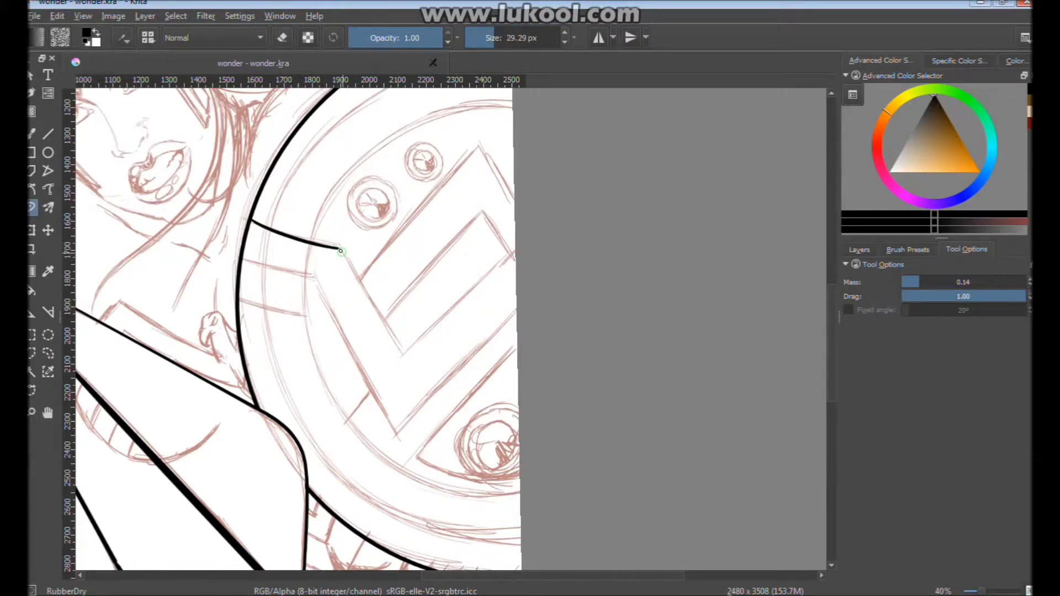
{"action": "mouse_move", "coordinate": [349, 268]}
{"action": "left_mouse_down"}
{"action": "mouse_move", "coordinate": [392, 343]}
{"action": "mouse_move", "coordinate": [477, 282]}
{"action": "left_mouse_up"}
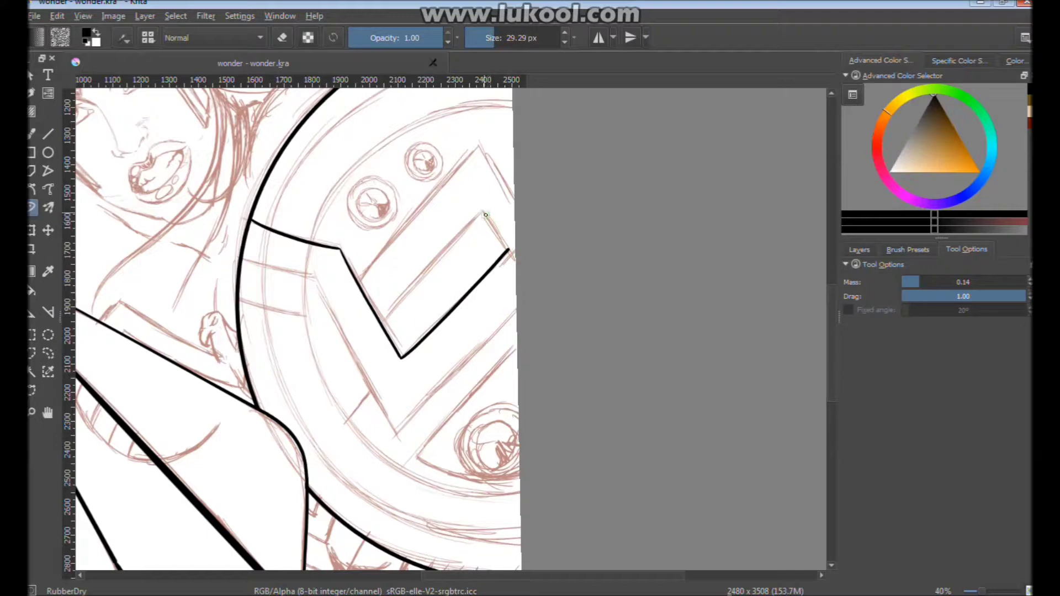
{"action": "key", "text": "ctrl+z"}
Ink the chevron emblem's inner, outer and lower edges in bold black strokes
{"action": "left_click_drag", "start_coordinate": [482, 212], "coordinate": [382, 315]}
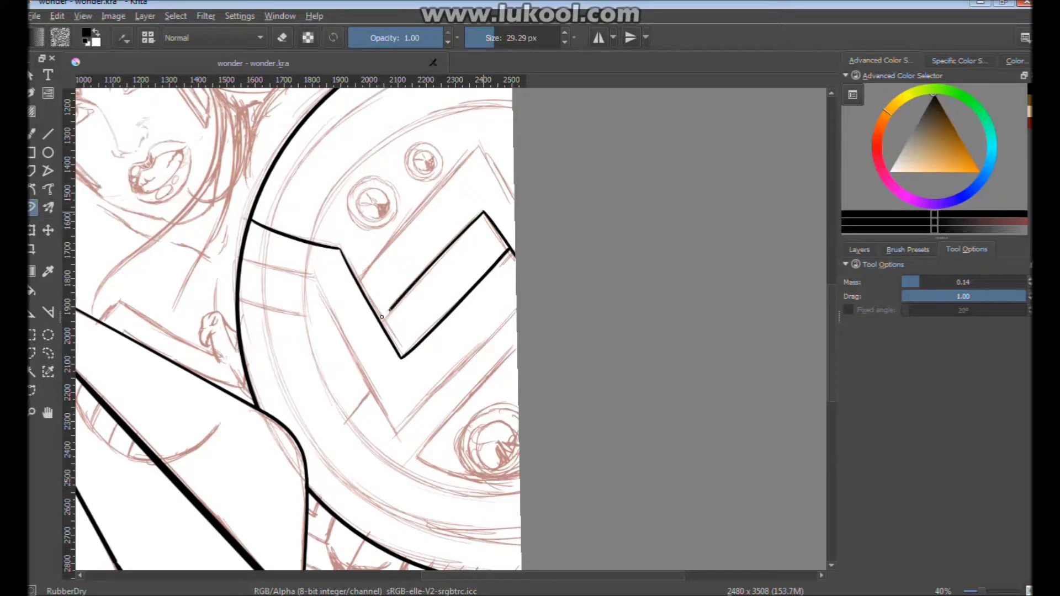
{"action": "mouse_move", "coordinate": [411, 216]}
{"action": "left_mouse_down"}
{"action": "mouse_move", "coordinate": [473, 148]}
{"action": "mouse_move", "coordinate": [543, 236]}
{"action": "left_mouse_up"}
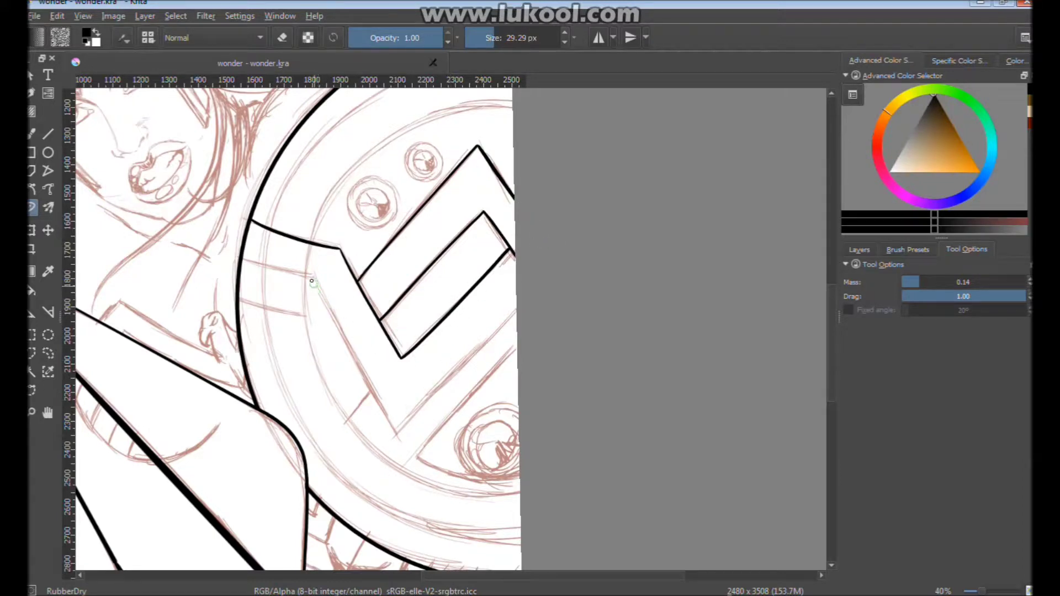
{"action": "left_click_drag", "start_coordinate": [309, 276], "coordinate": [369, 390]}
{"action": "left_click_drag", "start_coordinate": [395, 433], "coordinate": [514, 309]}
{"action": "left_click_drag", "start_coordinate": [415, 454], "coordinate": [531, 331]}
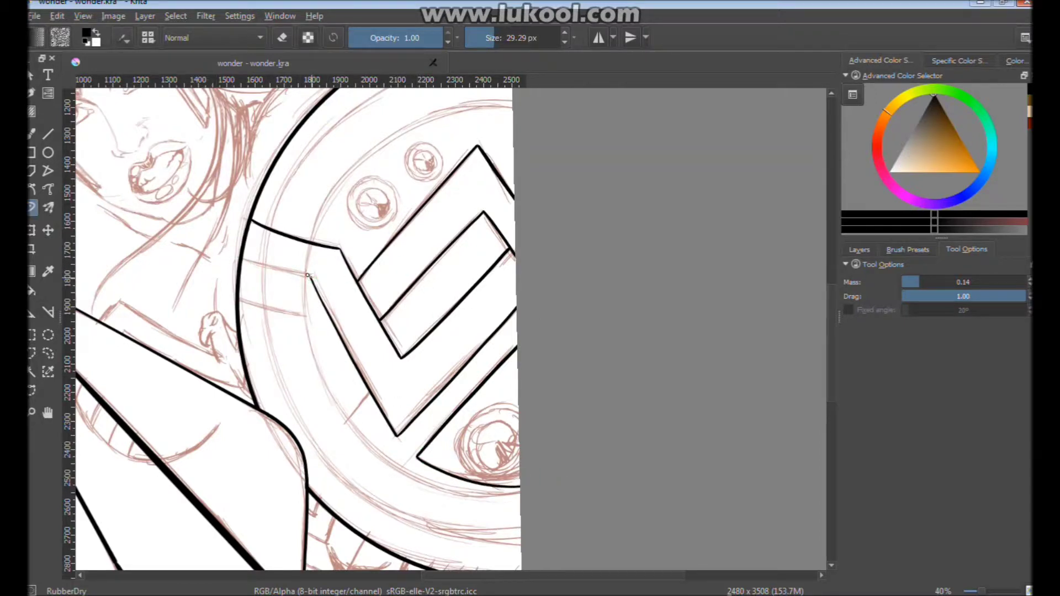
{"action": "key", "text": "ctrl+z"}
{"action": "mouse_move", "coordinate": [321, 249]}
{"action": "left_mouse_down"}
{"action": "mouse_move", "coordinate": [373, 267]}
{"action": "mouse_move", "coordinate": [412, 173]}
{"action": "mouse_move", "coordinate": [551, 246]}
{"action": "mouse_move", "coordinate": [583, 206]}
{"action": "left_mouse_up"}
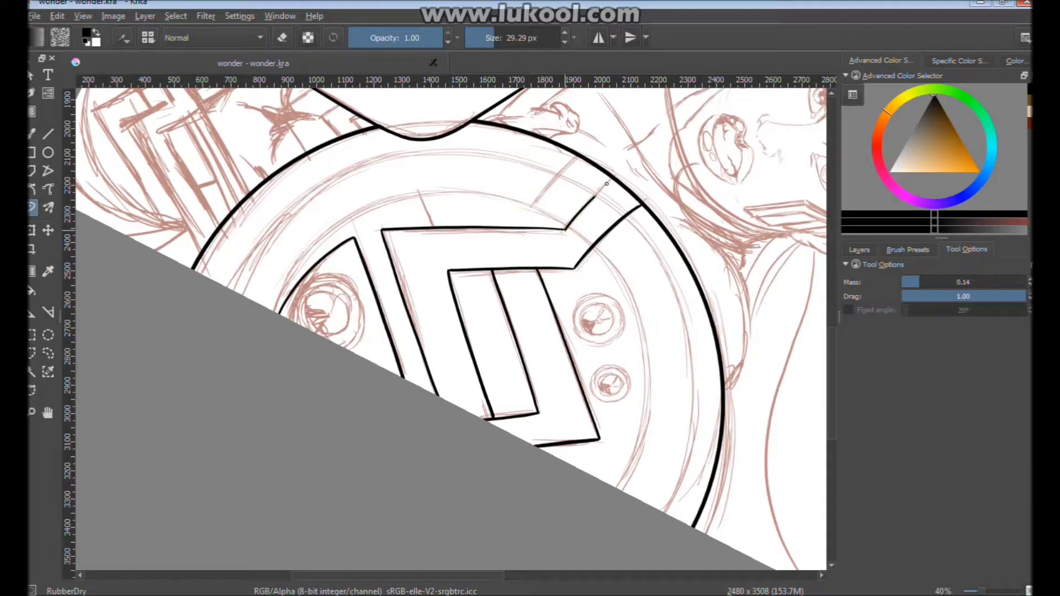
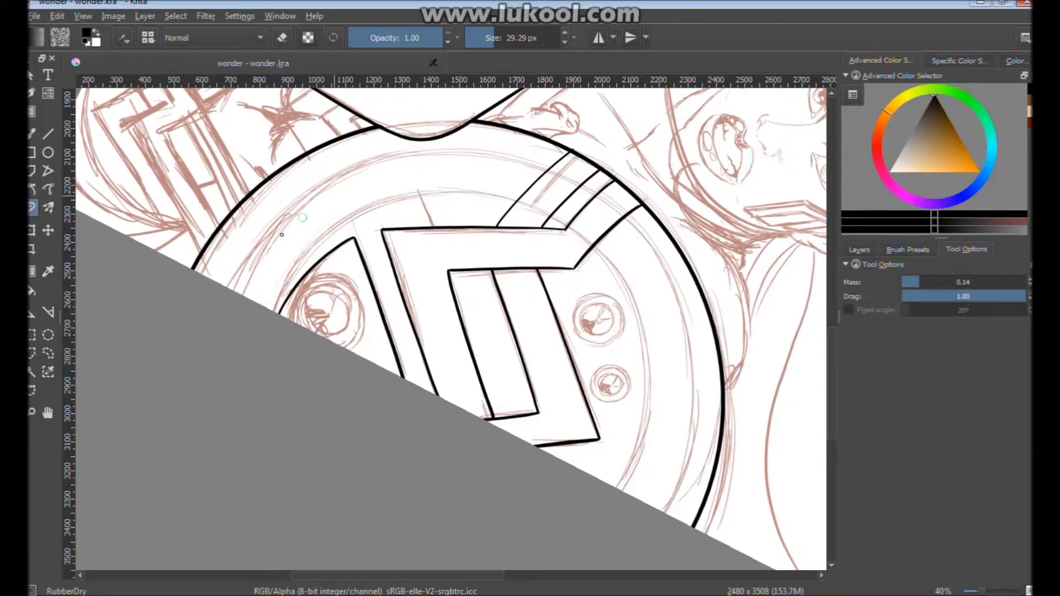
Ink the shield's inner arc line, rotating the canvas and undoing unsatisfactory strokes until it sits cleanly
{"action": "mouse_move", "coordinate": [236, 274]}
{"action": "left_mouse_down"}
{"action": "mouse_move", "coordinate": [497, 159]}
{"action": "mouse_move", "coordinate": [551, 174]}
{"action": "left_mouse_up"}
{"action": "scroll", "coordinate": [530, 237], "scroll_direction": "down", "scroll_amount": 2}
{"action": "mouse_move", "coordinate": [497, 272]}
{"action": "left_mouse_down"}
{"action": "mouse_move", "coordinate": [494, 205]}
{"action": "mouse_move", "coordinate": [421, 208]}
{"action": "left_mouse_up"}
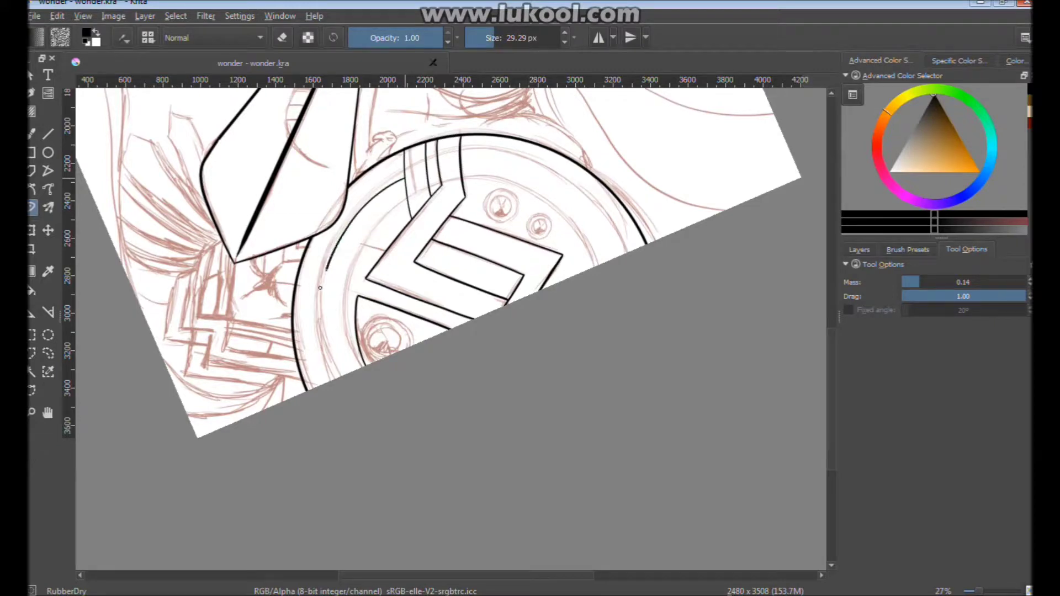
{"action": "mouse_move", "coordinate": [411, 266]}
{"action": "left_mouse_down"}
{"action": "mouse_move", "coordinate": [506, 224]}
{"action": "mouse_move", "coordinate": [397, 197]}
{"action": "mouse_move", "coordinate": [305, 298]}
{"action": "left_mouse_up"}
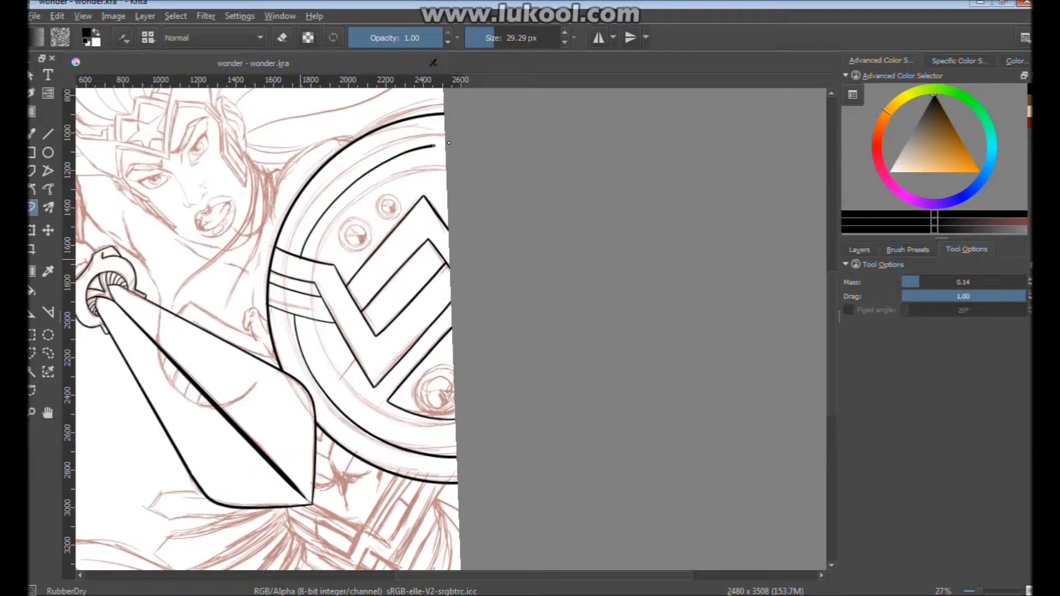
{"action": "key", "text": "ctrl+z"}
{"action": "left_click_drag", "start_coordinate": [323, 215], "coordinate": [370, 171]}
{"action": "key", "text": "ctrl+z"}
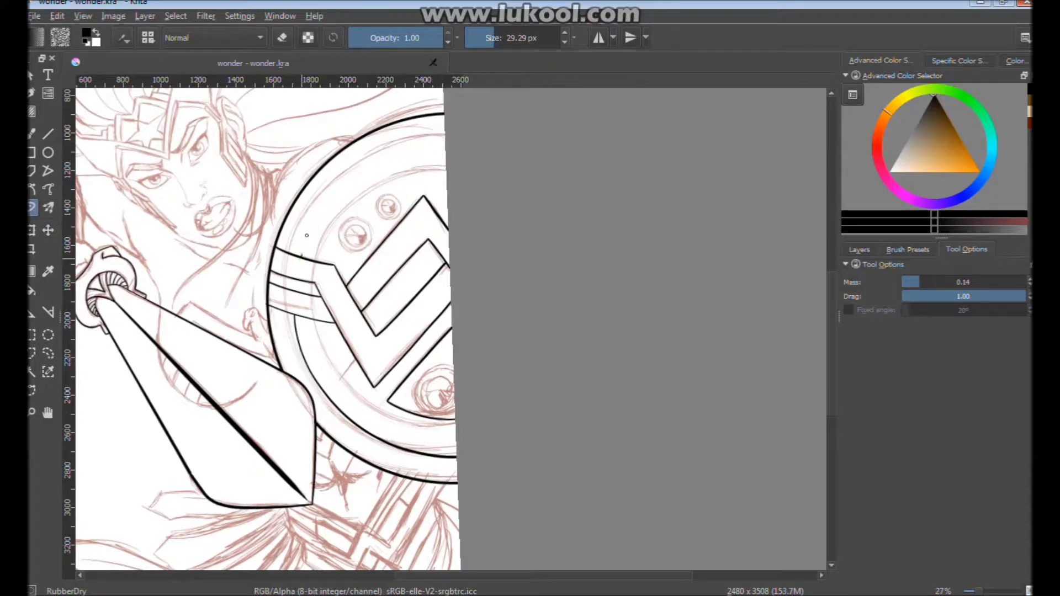
{"action": "key", "text": "ctrl+z"}
{"action": "mouse_move", "coordinate": [367, 173]}
{"action": "left_mouse_down"}
{"action": "mouse_move", "coordinate": [373, 202]}
{"action": "mouse_move", "coordinate": [390, 182]}
{"action": "mouse_move", "coordinate": [350, 201]}
{"action": "mouse_move", "coordinate": [319, 234]}
{"action": "mouse_move", "coordinate": [426, 206]}
{"action": "mouse_move", "coordinate": [462, 209]}
{"action": "mouse_move", "coordinate": [338, 246]}
{"action": "mouse_move", "coordinate": [291, 313]}
{"action": "left_mouse_up"}
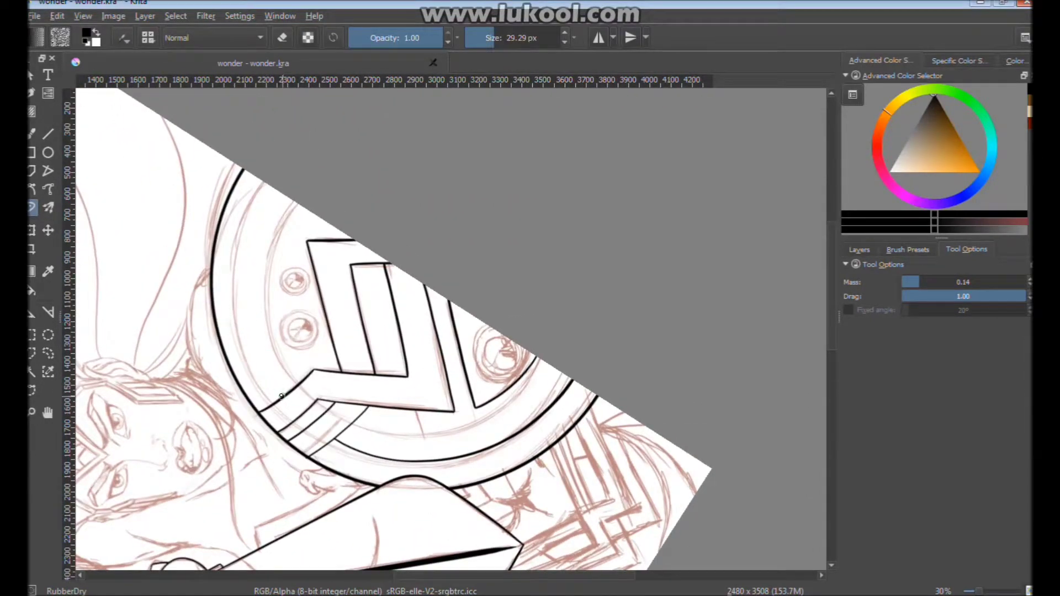
{"action": "left_click_drag", "start_coordinate": [255, 362], "coordinate": [237, 313]}
{"action": "key", "text": "ctrl+z"}
{"action": "left_click_drag", "start_coordinate": [261, 366], "coordinate": [256, 202]}
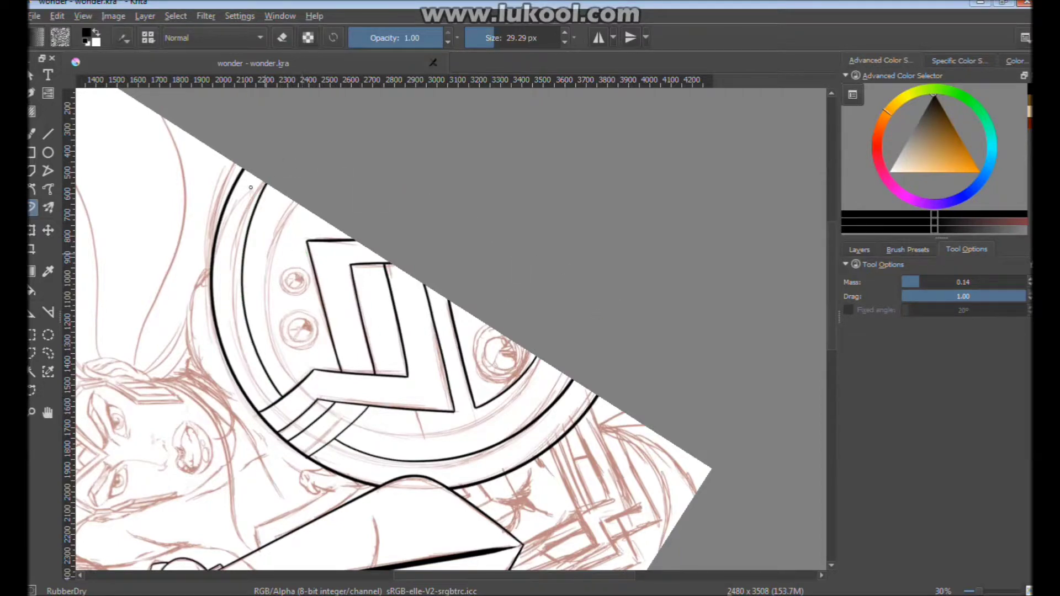
Raise the brush Mass to 0.20 and extend the inner arc down the lower ring
{"action": "left_click", "coordinate": [926, 282]}
{"action": "left_click_drag", "start_coordinate": [295, 380], "coordinate": [259, 296]}
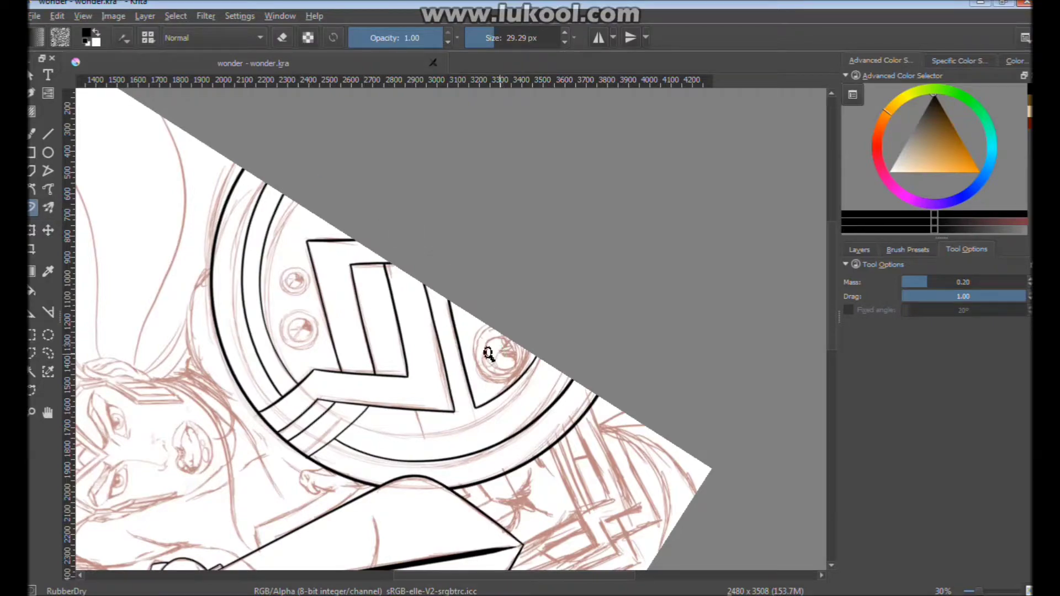
{"action": "mouse_move", "coordinate": [497, 355]}
{"action": "left_mouse_down"}
{"action": "mouse_move", "coordinate": [371, 395]}
{"action": "mouse_move", "coordinate": [367, 378]}
{"action": "left_mouse_up"}
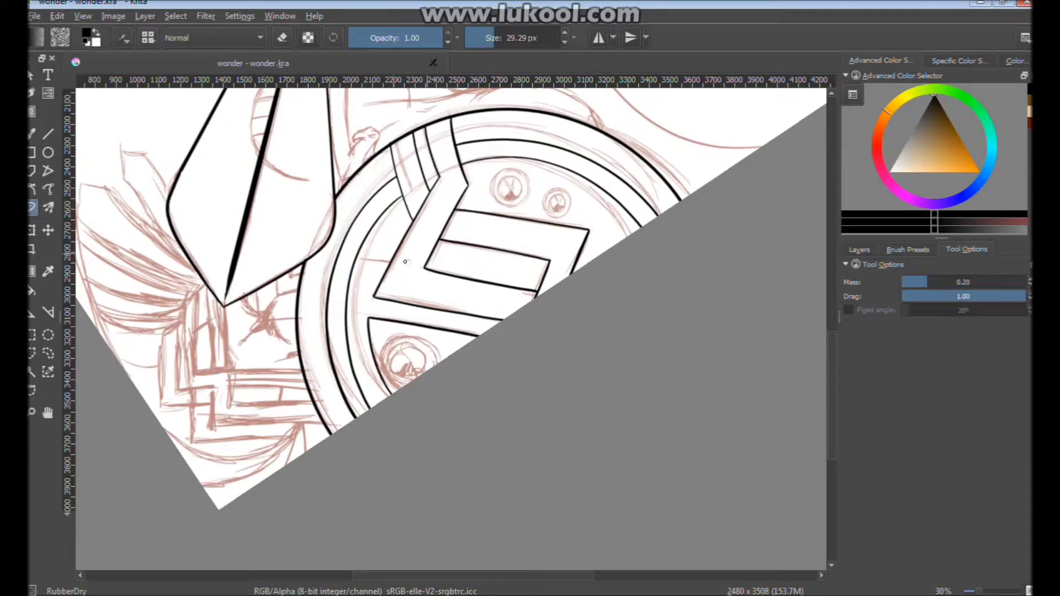
{"action": "mouse_move", "coordinate": [385, 258]}
{"action": "left_mouse_down"}
{"action": "mouse_move", "coordinate": [409, 356]}
{"action": "mouse_move", "coordinate": [434, 314]}
{"action": "left_mouse_up"}
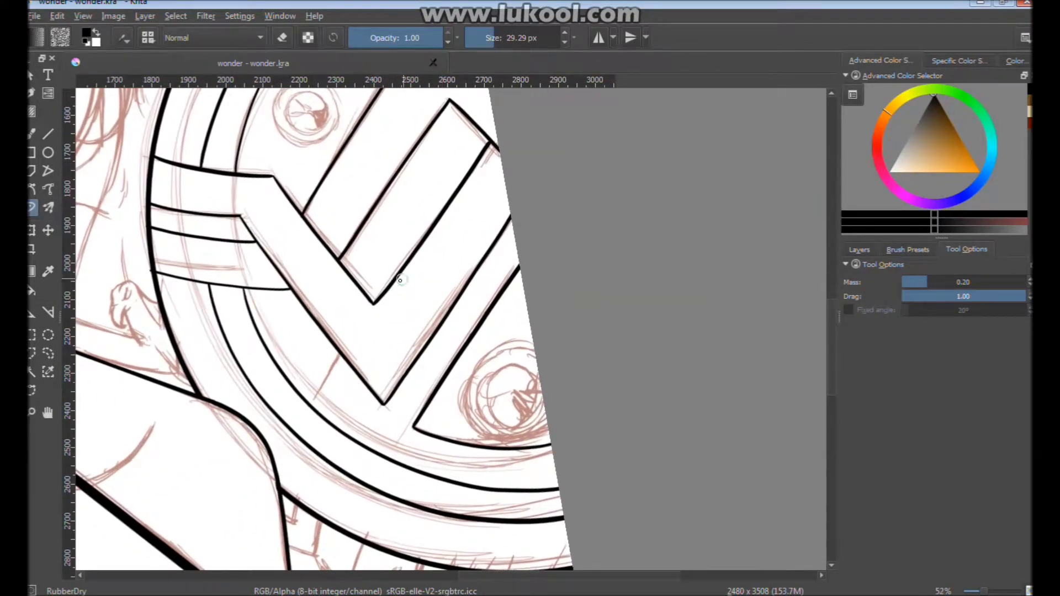
{"action": "left_click_drag", "start_coordinate": [316, 372], "coordinate": [307, 387]}
{"action": "mouse_move", "coordinate": [474, 397]}
{"action": "left_mouse_down"}
{"action": "mouse_move", "coordinate": [438, 426]}
{"action": "mouse_move", "coordinate": [362, 370]}
{"action": "left_mouse_up"}
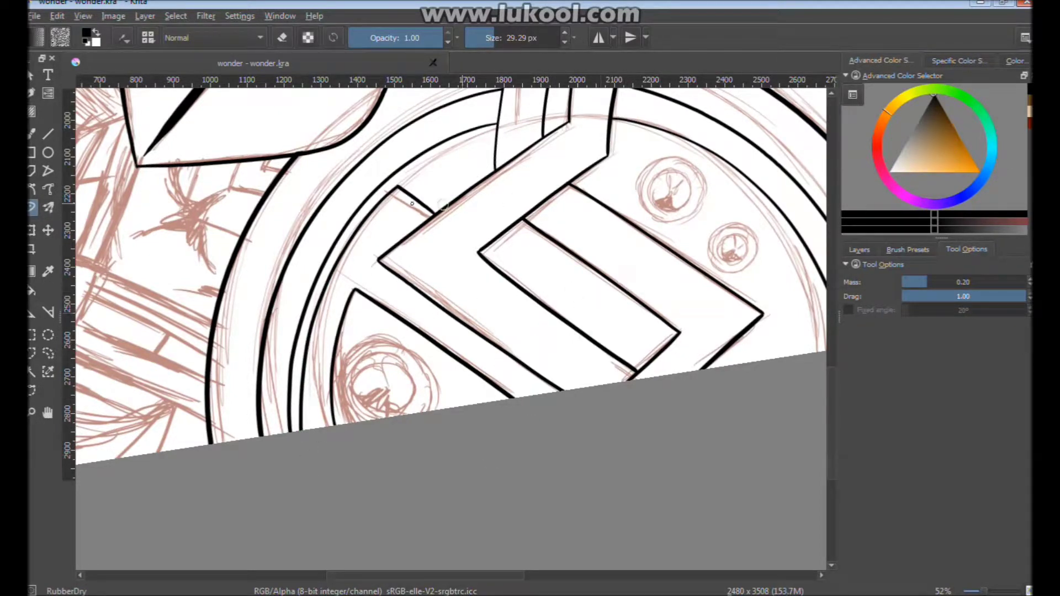
{"action": "left_click", "coordinate": [48, 153]}
Circle the upper stud, thinning the ellipse line to 8.36 px after too-thick attempts
{"action": "left_click_drag", "start_coordinate": [669, 191], "coordinate": [707, 219]}
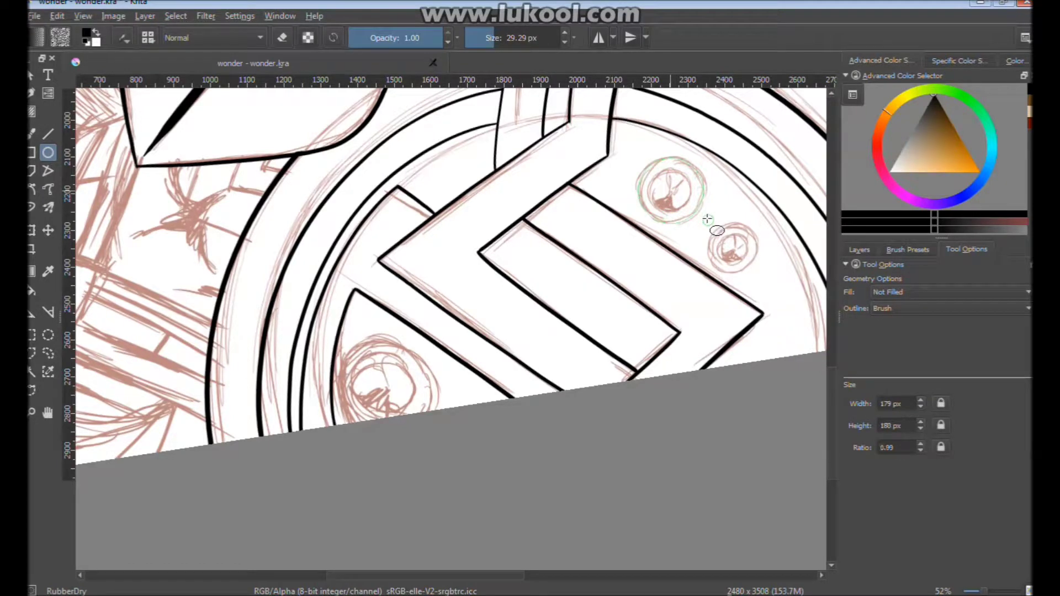
{"action": "left_click_drag", "start_coordinate": [707, 220], "coordinate": [712, 226]}
{"action": "key", "text": "ctrl+z"}
{"action": "left_click", "coordinate": [488, 39]}
{"action": "left_click_drag", "start_coordinate": [668, 189], "coordinate": [710, 228]}
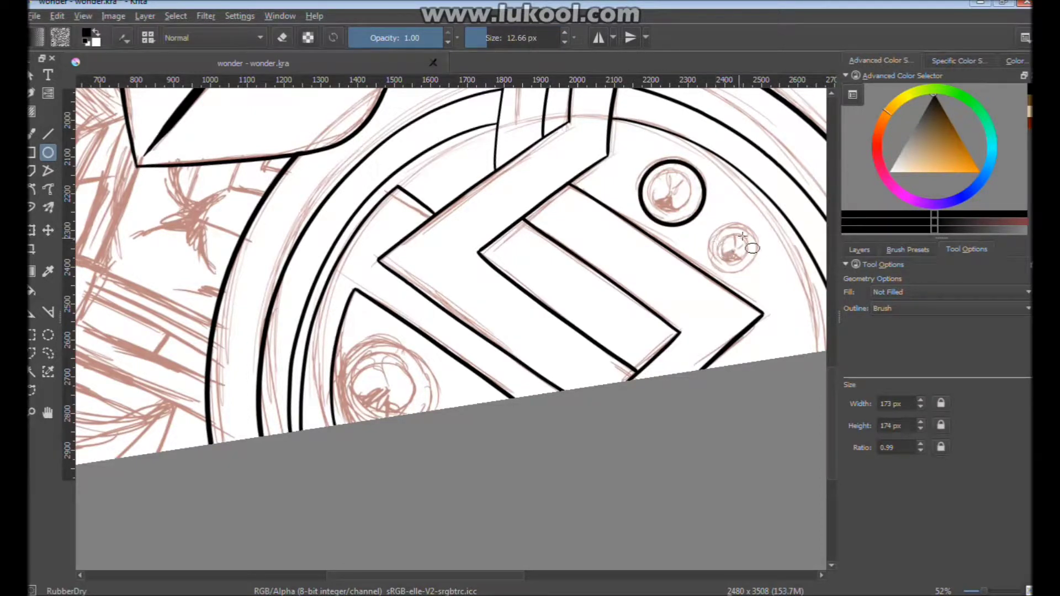
{"action": "key", "text": "ctrl+z"}
{"action": "left_click", "coordinate": [486, 40]}
{"action": "left_click_drag", "start_coordinate": [664, 177], "coordinate": [715, 230]}
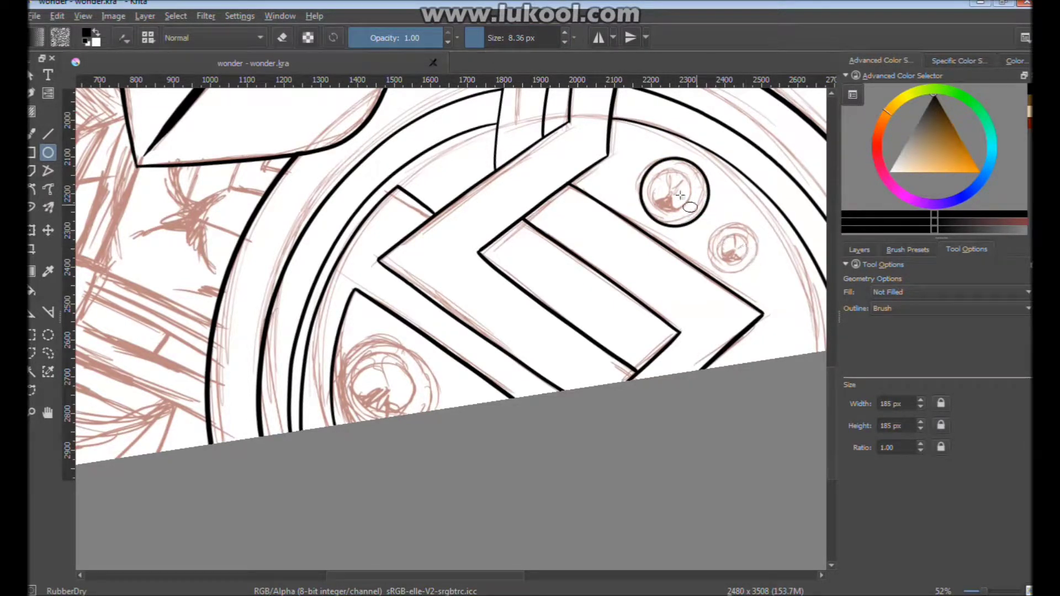
Add the upper stud's inner ring and circle the smaller and lower-left studs
{"action": "left_click_drag", "start_coordinate": [675, 191], "coordinate": [701, 218]}
{"action": "left_click_drag", "start_coordinate": [701, 218], "coordinate": [760, 275]}
{"action": "key", "text": "ctrl+z"}
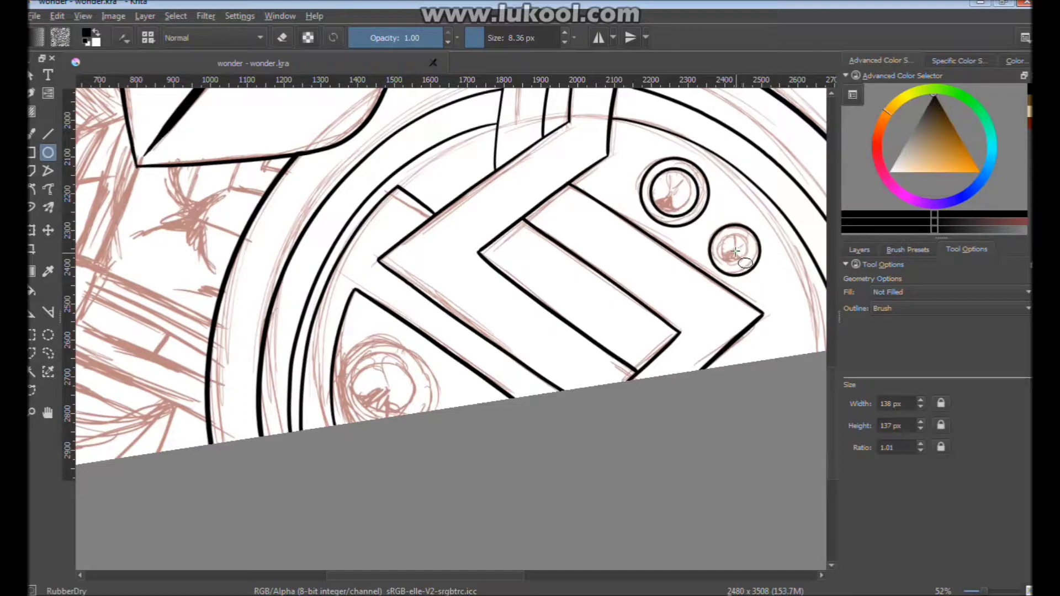
{"action": "left_click_drag", "start_coordinate": [728, 240], "coordinate": [753, 265]}
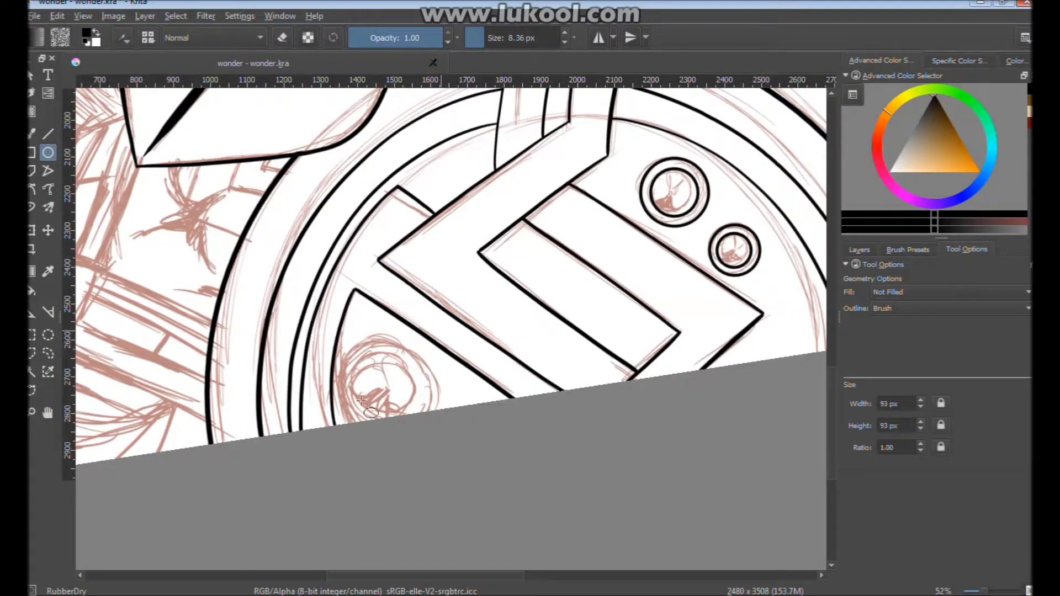
{"action": "left_click_drag", "start_coordinate": [390, 392], "coordinate": [436, 432]}
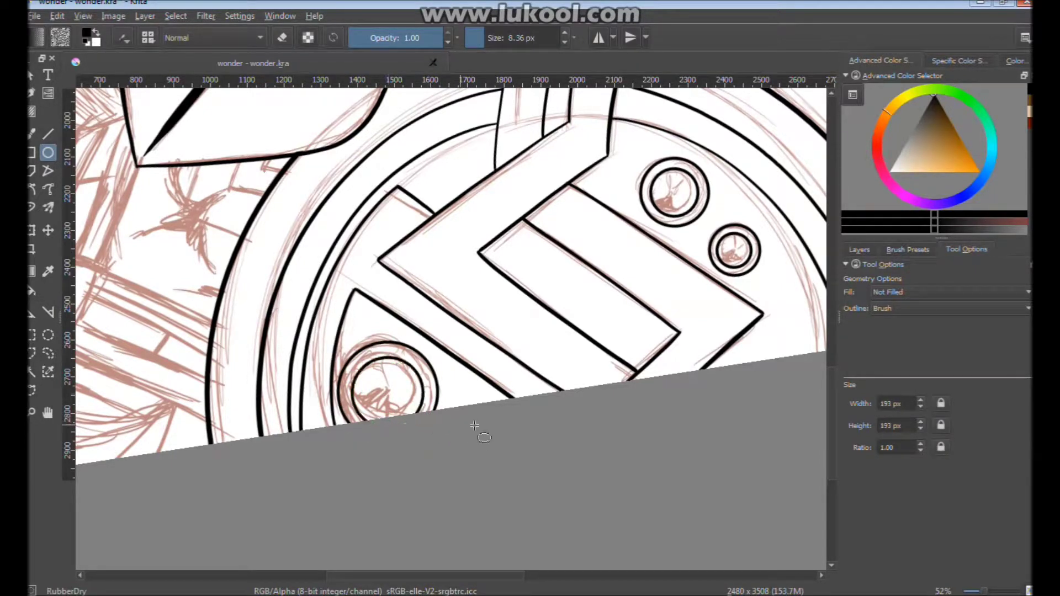
{"action": "key", "text": "b"}
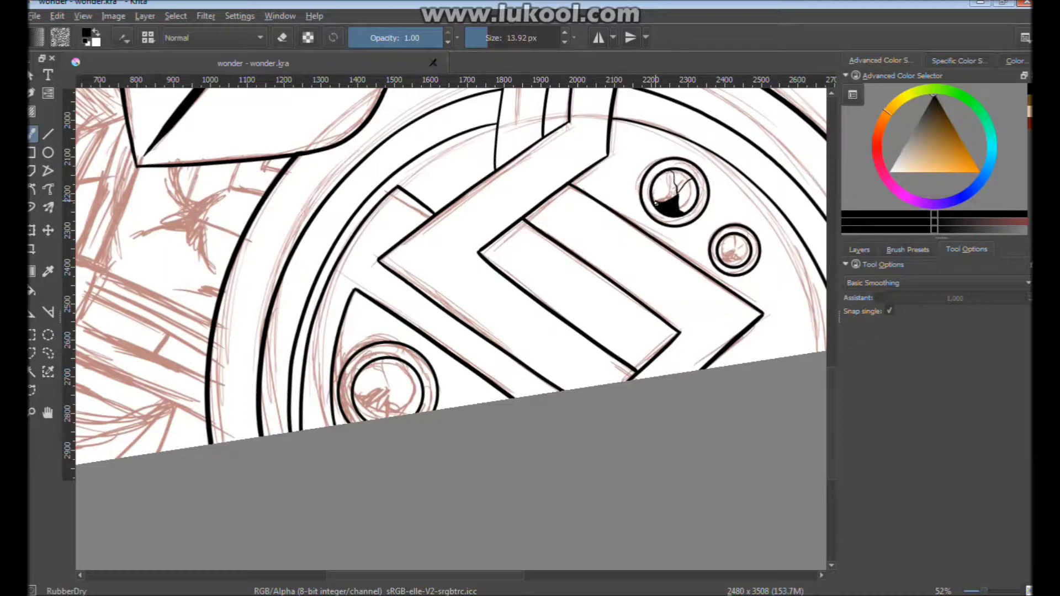
Hatch the upper stud's right side, then add dividing strokes, hatching and a black lower-left fill to the smaller stud
{"action": "scroll", "coordinate": [672, 184], "scroll_direction": "up", "scroll_amount": 3}
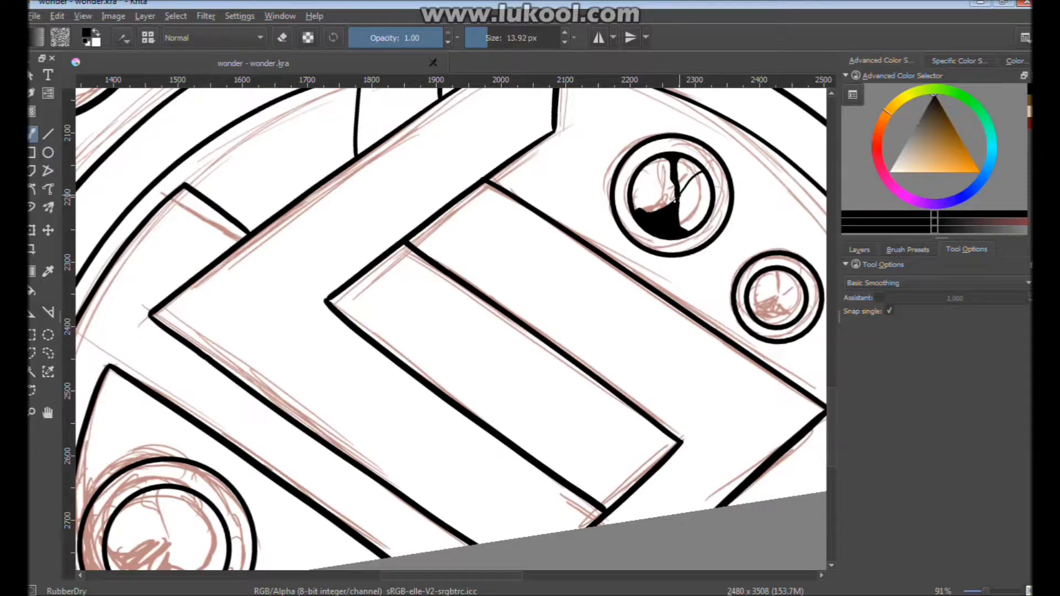
{"action": "mouse_move", "coordinate": [684, 198]}
{"action": "left_mouse_down"}
{"action": "mouse_move", "coordinate": [697, 176]}
{"action": "mouse_move", "coordinate": [703, 204]}
{"action": "left_mouse_up"}
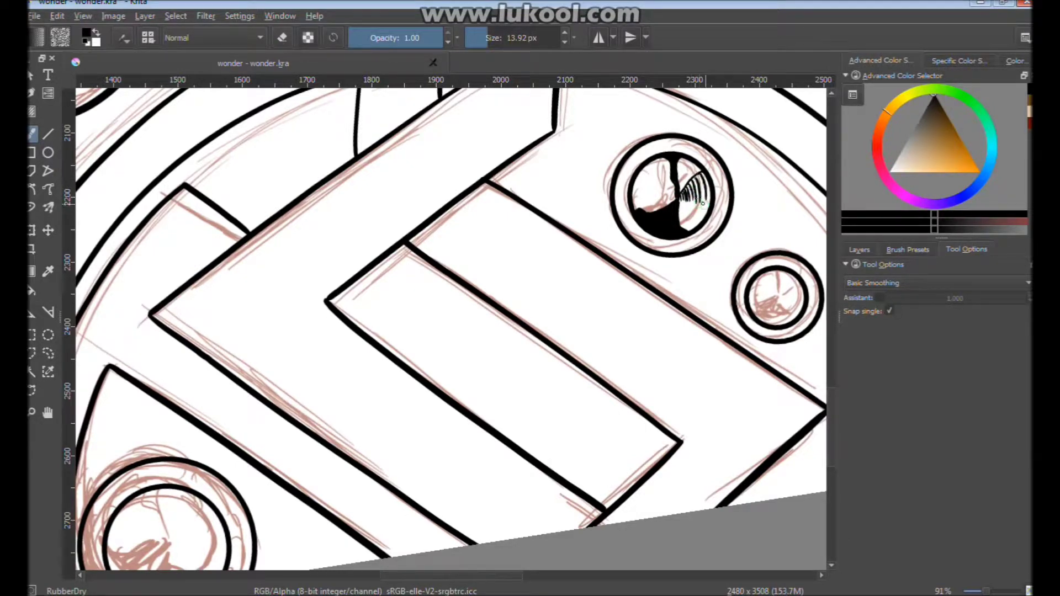
{"action": "left_click_drag", "start_coordinate": [714, 298], "coordinate": [437, 307]}
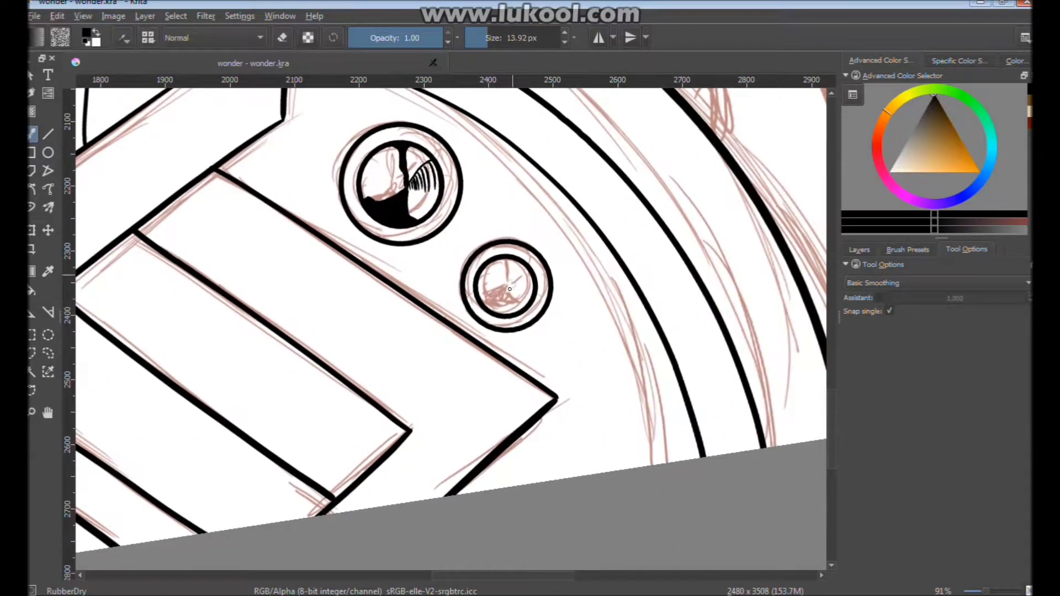
{"action": "scroll", "coordinate": [509, 288], "scroll_direction": "up", "scroll_amount": 3}
{"action": "mouse_move", "coordinate": [495, 281]}
{"action": "left_mouse_down"}
{"action": "mouse_move", "coordinate": [506, 278]}
{"action": "mouse_move", "coordinate": [531, 310]}
{"action": "left_mouse_up"}
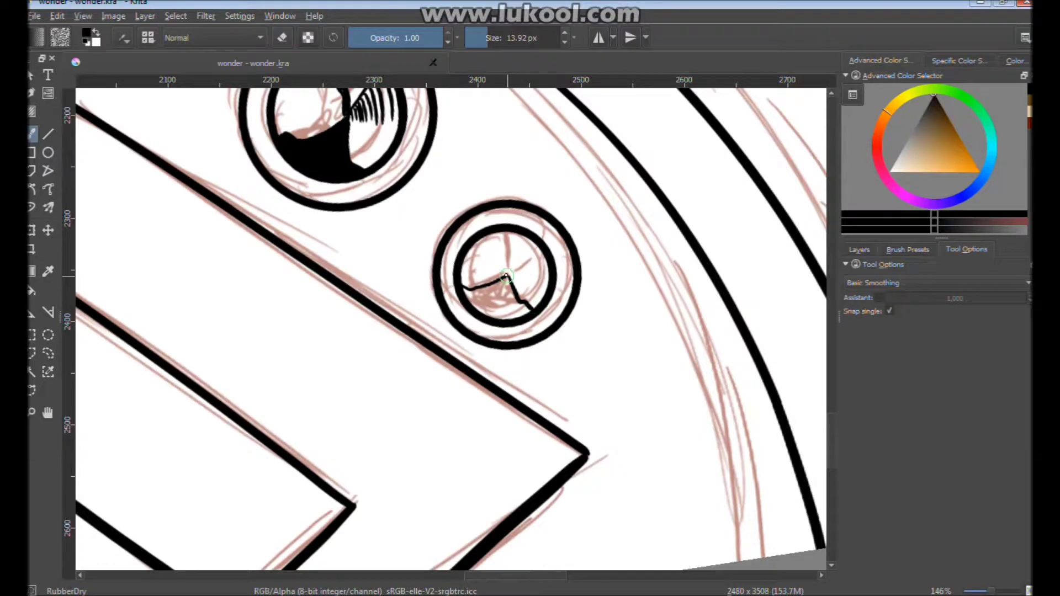
{"action": "left_click_drag", "start_coordinate": [508, 247], "coordinate": [509, 232]}
{"action": "left_click_drag", "start_coordinate": [522, 262], "coordinate": [547, 279]}
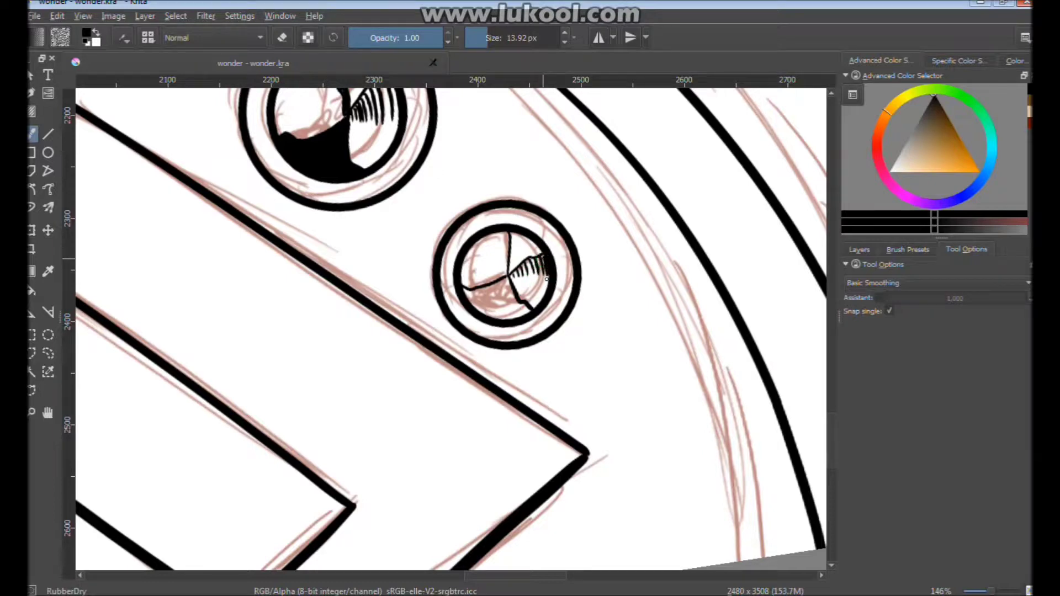
{"action": "mouse_move", "coordinate": [477, 296]}
{"action": "left_mouse_down"}
{"action": "mouse_move", "coordinate": [501, 283]}
{"action": "mouse_move", "coordinate": [506, 295]}
{"action": "mouse_move", "coordinate": [475, 301]}
{"action": "mouse_move", "coordinate": [496, 314]}
{"action": "left_mouse_up"}
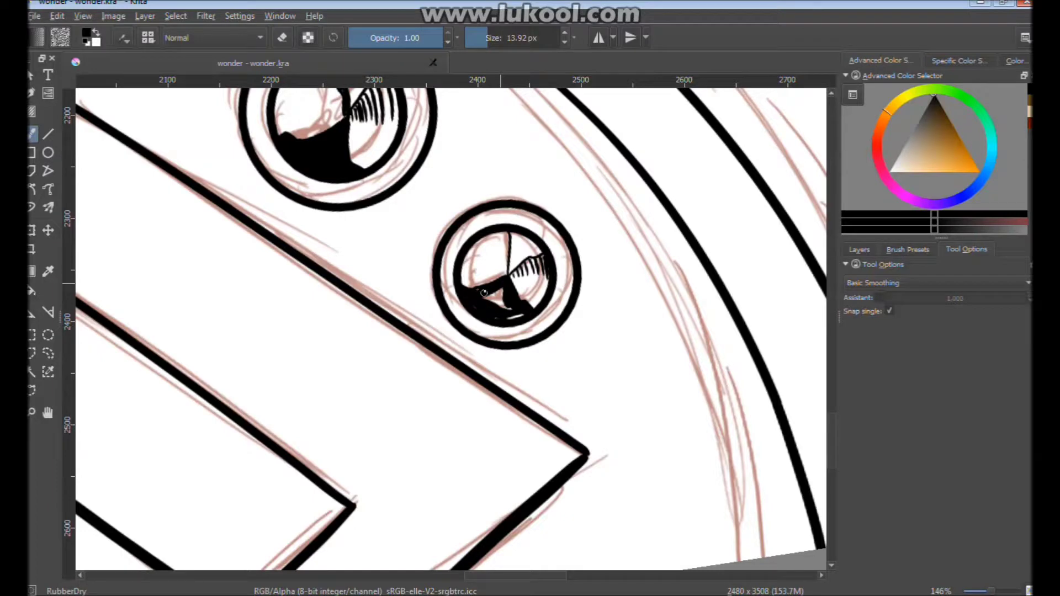
{"action": "left_click_drag", "start_coordinate": [486, 305], "coordinate": [502, 293]}
{"action": "scroll", "coordinate": [517, 303], "scroll_direction": "down", "scroll_amount": 5}
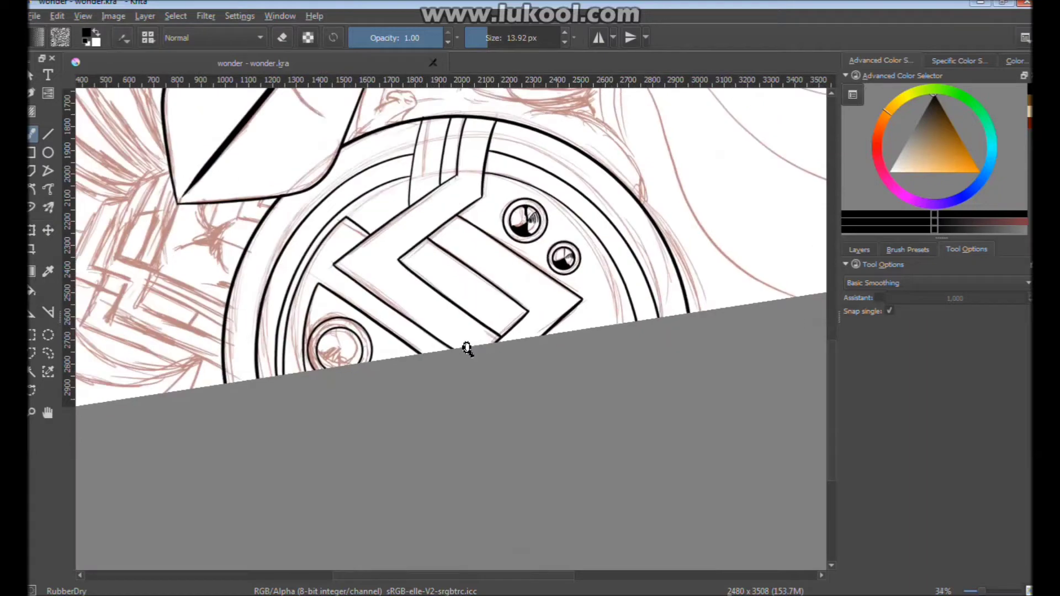
Fill the lower-left stud's shadow wedge black, draw two dividing lines and hatch between them
{"action": "scroll", "coordinate": [359, 331], "scroll_direction": "up", "scroll_amount": 4}
{"action": "scroll", "coordinate": [360, 328], "scroll_direction": "up", "scroll_amount": 1}
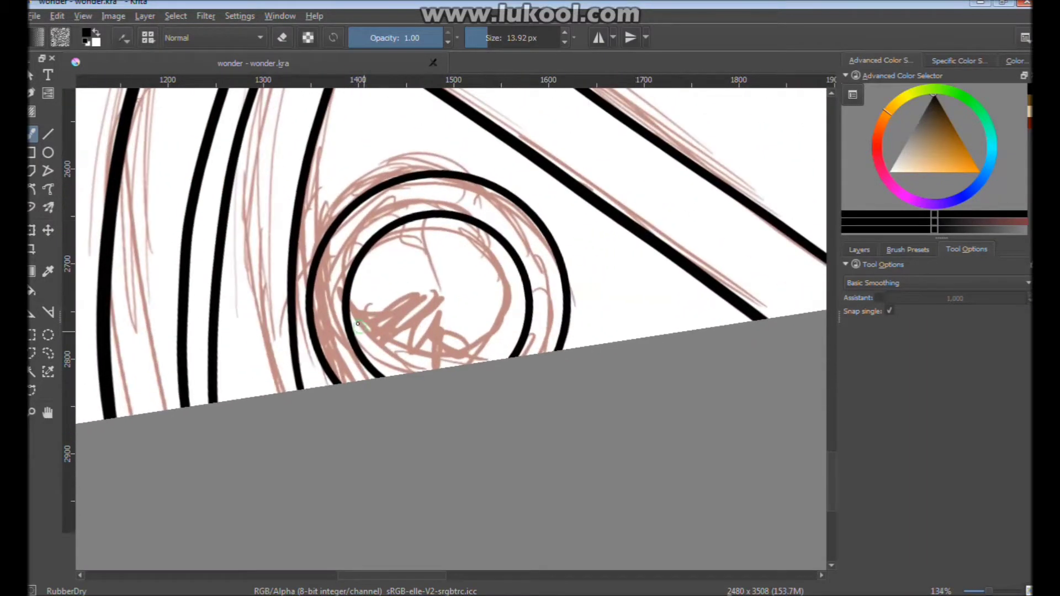
{"action": "mouse_move", "coordinate": [345, 306]}
{"action": "left_mouse_down"}
{"action": "mouse_move", "coordinate": [441, 311]}
{"action": "mouse_move", "coordinate": [403, 337]}
{"action": "mouse_move", "coordinate": [425, 353]}
{"action": "mouse_move", "coordinate": [392, 347]}
{"action": "mouse_move", "coordinate": [407, 320]}
{"action": "mouse_move", "coordinate": [373, 326]}
{"action": "mouse_move", "coordinate": [360, 342]}
{"action": "mouse_move", "coordinate": [371, 358]}
{"action": "mouse_move", "coordinate": [366, 331]}
{"action": "mouse_move", "coordinate": [406, 367]}
{"action": "mouse_move", "coordinate": [424, 362]}
{"action": "left_mouse_up"}
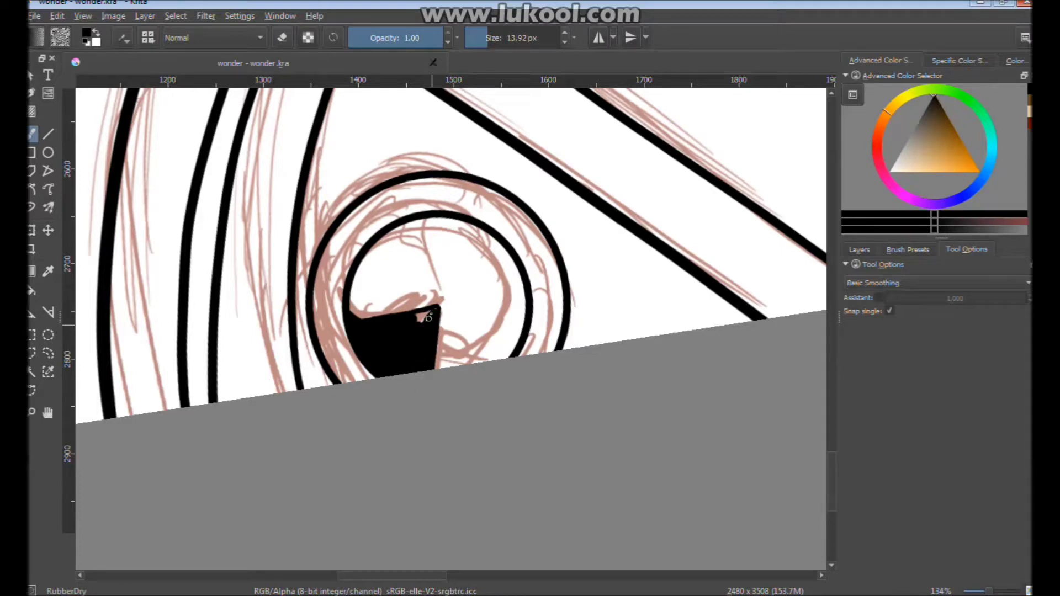
{"action": "left_click_drag", "start_coordinate": [439, 301], "coordinate": [424, 247]}
{"action": "mouse_move", "coordinate": [440, 301]}
{"action": "left_mouse_down"}
{"action": "mouse_move", "coordinate": [491, 240]}
{"action": "mouse_move", "coordinate": [510, 279]}
{"action": "left_mouse_up"}
{"action": "left_click_drag", "start_coordinate": [492, 242], "coordinate": [517, 292]}
{"action": "mouse_move", "coordinate": [489, 255]}
{"action": "left_mouse_down"}
{"action": "mouse_move", "coordinate": [505, 293]}
{"action": "mouse_move", "coordinate": [466, 304]}
{"action": "left_mouse_up"}
{"action": "mouse_move", "coordinate": [448, 290]}
{"action": "left_mouse_down"}
{"action": "mouse_move", "coordinate": [459, 306]}
{"action": "mouse_move", "coordinate": [445, 313]}
{"action": "mouse_move", "coordinate": [476, 361]}
{"action": "mouse_move", "coordinate": [436, 369]}
{"action": "mouse_move", "coordinate": [436, 348]}
{"action": "left_mouse_up"}
{"action": "mouse_move", "coordinate": [451, 337]}
{"action": "left_mouse_down"}
{"action": "mouse_move", "coordinate": [439, 341]}
{"action": "mouse_move", "coordinate": [440, 312]}
{"action": "left_mouse_up"}
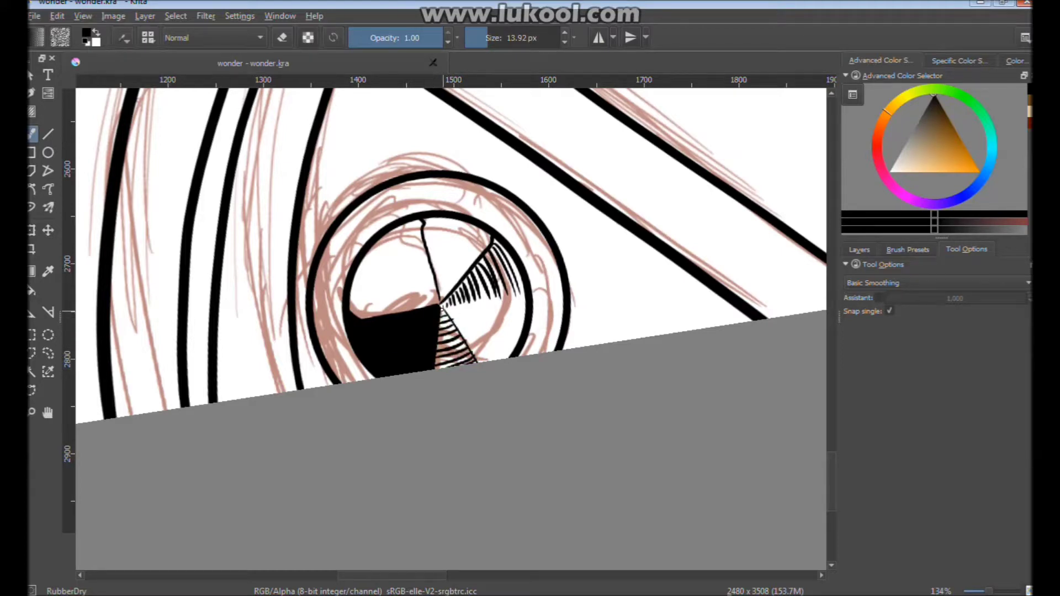
Add a diagonal stroke to the small stud and deepen the upper stud's inner-edge hatching and vertical bar
{"action": "mouse_move", "coordinate": [521, 299]}
{"action": "left_mouse_down"}
{"action": "mouse_move", "coordinate": [366, 371]}
{"action": "mouse_move", "coordinate": [522, 334]}
{"action": "mouse_move", "coordinate": [686, 161]}
{"action": "left_mouse_up"}
{"action": "mouse_move", "coordinate": [428, 233]}
{"action": "left_mouse_down"}
{"action": "mouse_move", "coordinate": [484, 265]}
{"action": "mouse_move", "coordinate": [464, 287]}
{"action": "left_mouse_up"}
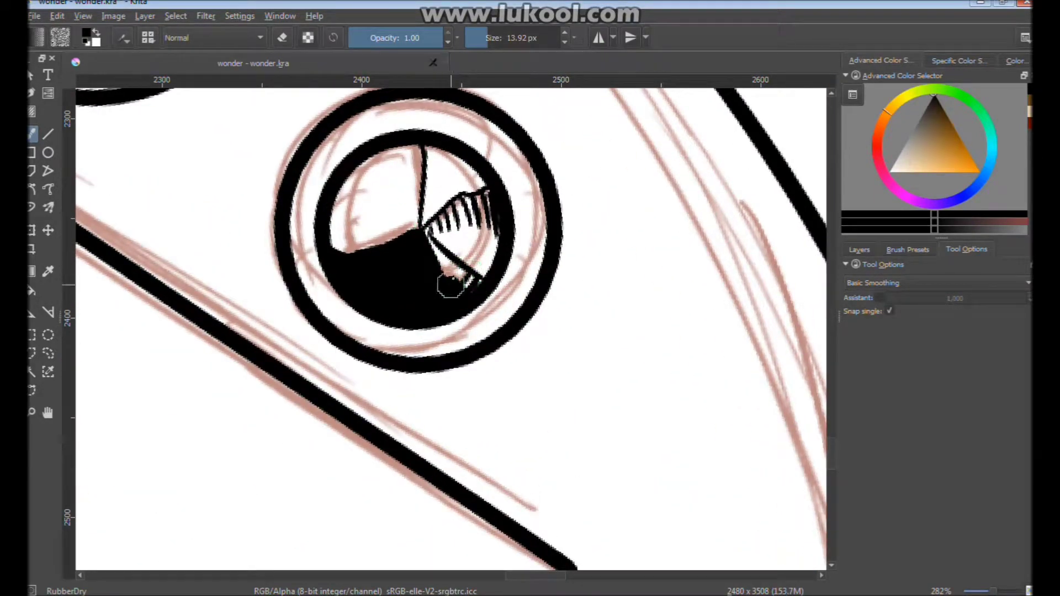
{"action": "mouse_move", "coordinate": [420, 138]}
{"action": "left_mouse_down"}
{"action": "mouse_move", "coordinate": [423, 271]}
{"action": "mouse_move", "coordinate": [589, 351]}
{"action": "left_mouse_up"}
{"action": "mouse_move", "coordinate": [357, 257]}
{"action": "left_mouse_down"}
{"action": "mouse_move", "coordinate": [422, 339]}
{"action": "mouse_move", "coordinate": [367, 353]}
{"action": "mouse_move", "coordinate": [359, 309]}
{"action": "left_mouse_up"}
{"action": "mouse_move", "coordinate": [380, 305]}
{"action": "left_mouse_down"}
{"action": "mouse_move", "coordinate": [358, 298]}
{"action": "mouse_move", "coordinate": [358, 286]}
{"action": "left_mouse_up"}
{"action": "left_click_drag", "start_coordinate": [372, 278], "coordinate": [353, 260]}
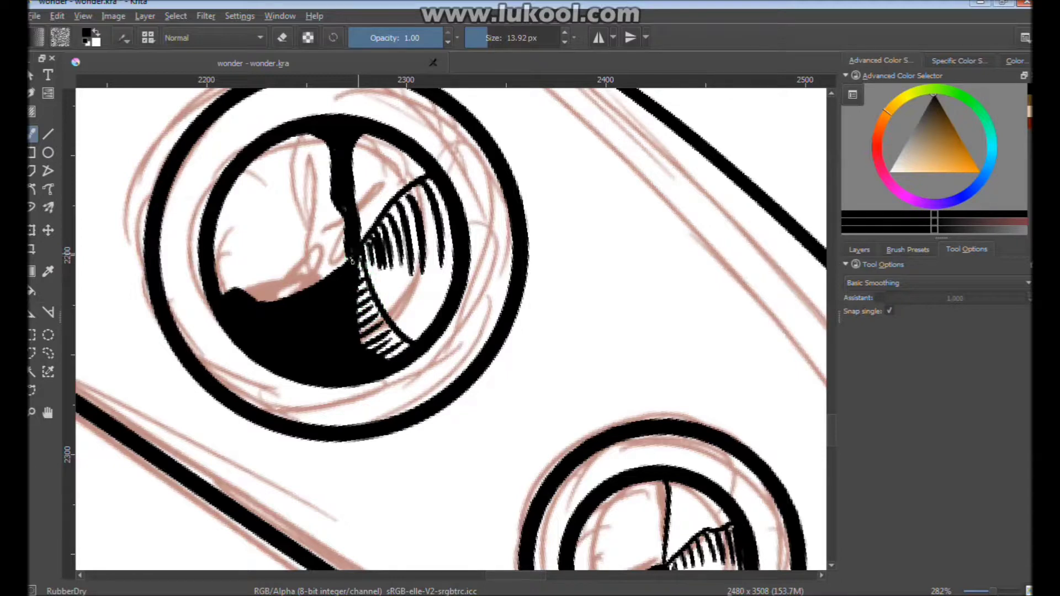
{"action": "mouse_move", "coordinate": [338, 183]}
{"action": "left_mouse_down"}
{"action": "mouse_move", "coordinate": [324, 138]}
{"action": "mouse_move", "coordinate": [353, 274]}
{"action": "left_mouse_up"}
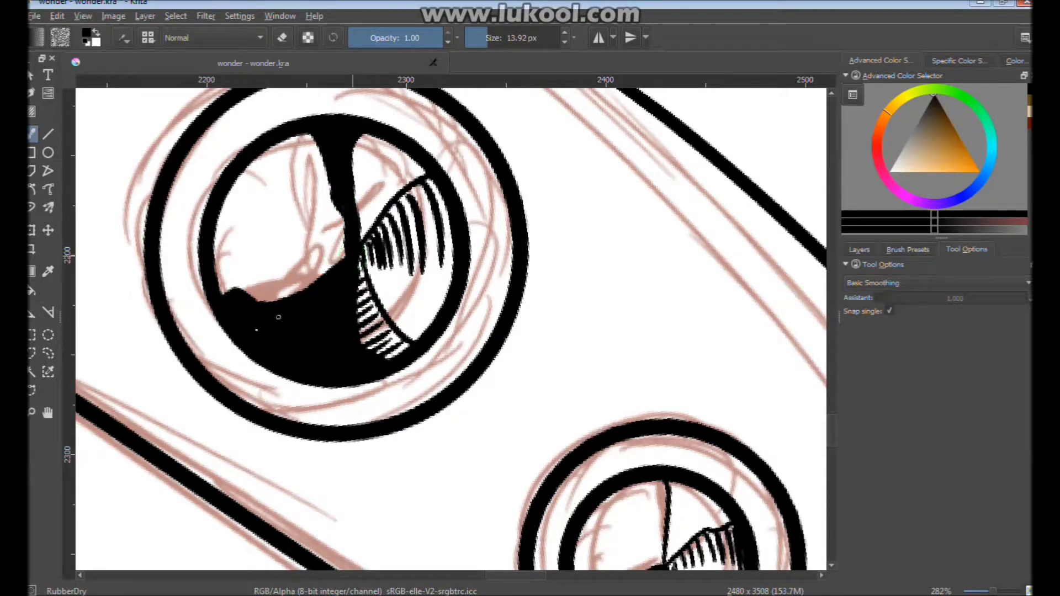
{"action": "scroll", "coordinate": [448, 244], "scroll_direction": "down", "scroll_amount": 5}
{"action": "scroll", "coordinate": [308, 402], "scroll_direction": "down", "scroll_amount": 2}
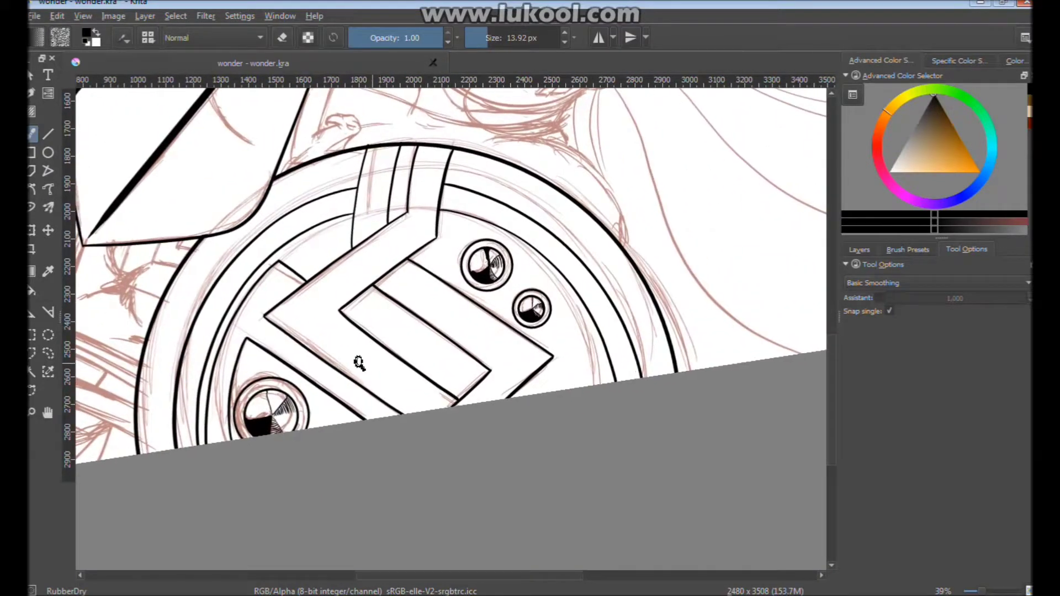
Ink the bottom of the upper stud's inner ring and thicken the small stud's inner left edge
{"action": "mouse_move", "coordinate": [359, 363]}
{"action": "left_mouse_down"}
{"action": "mouse_move", "coordinate": [381, 386]}
{"action": "mouse_move", "coordinate": [538, 200]}
{"action": "mouse_move", "coordinate": [472, 313]}
{"action": "left_mouse_up"}
{"action": "left_click_drag", "start_coordinate": [370, 227], "coordinate": [409, 264]}
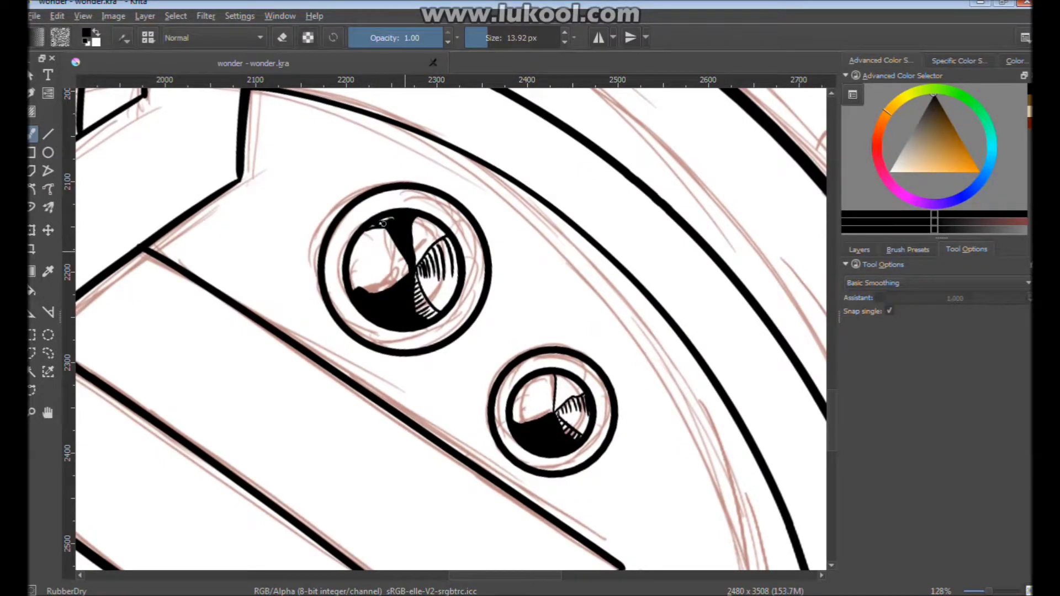
{"action": "mouse_move", "coordinate": [394, 217]}
{"action": "left_mouse_down"}
{"action": "mouse_move", "coordinate": [550, 256]}
{"action": "mouse_move", "coordinate": [368, 340]}
{"action": "left_mouse_up"}
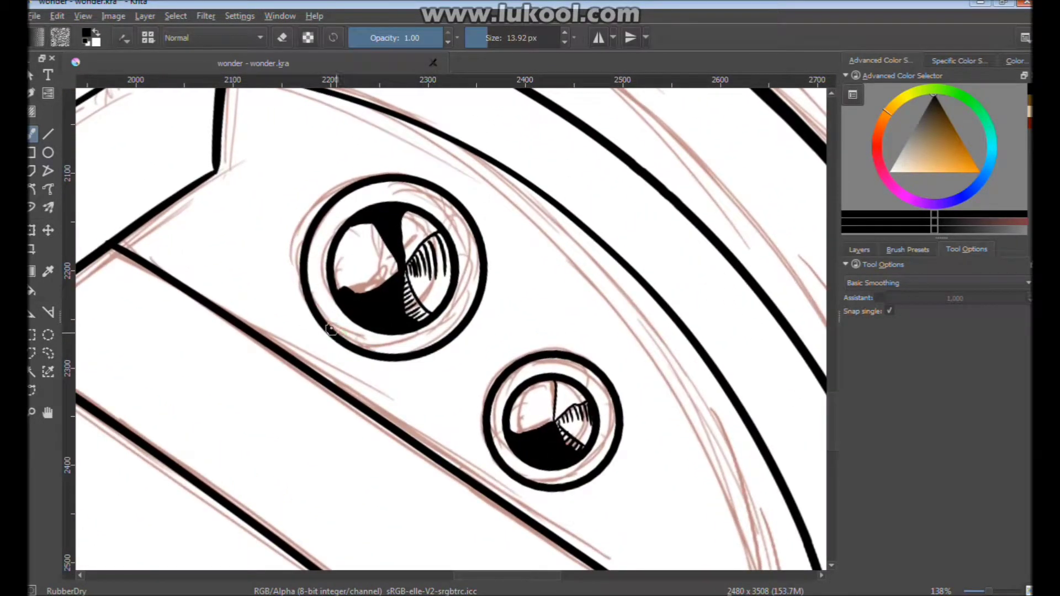
{"action": "mouse_move", "coordinate": [349, 330]}
{"action": "left_mouse_down"}
{"action": "mouse_move", "coordinate": [441, 330]}
{"action": "mouse_move", "coordinate": [456, 307]}
{"action": "mouse_move", "coordinate": [462, 313]}
{"action": "mouse_move", "coordinate": [392, 348]}
{"action": "mouse_move", "coordinate": [359, 342]}
{"action": "left_mouse_up"}
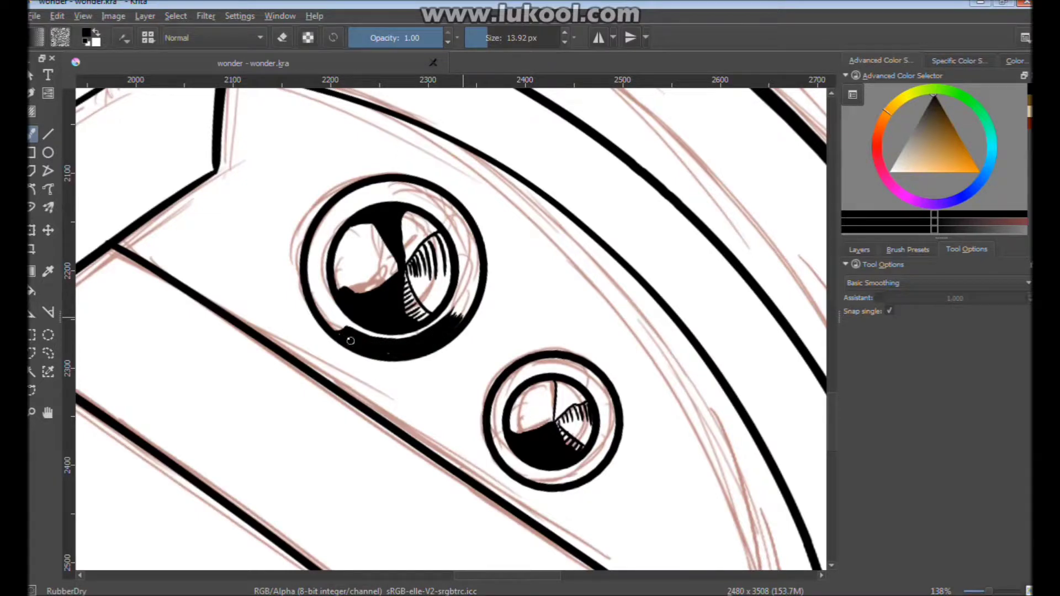
{"action": "left_click_drag", "start_coordinate": [441, 333], "coordinate": [339, 262]}
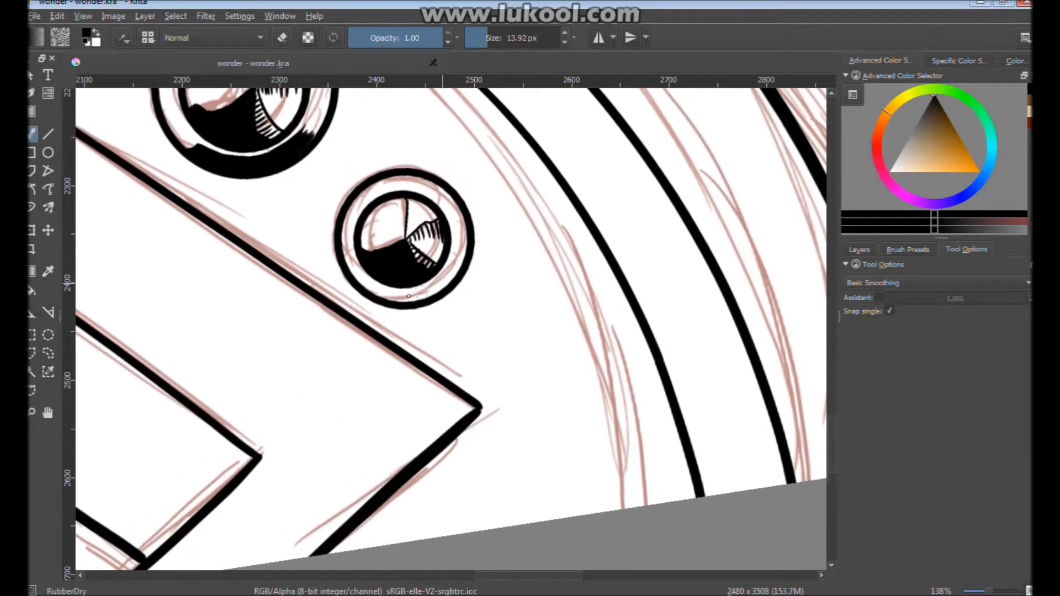
{"action": "mouse_move", "coordinate": [429, 286]}
{"action": "left_mouse_down"}
{"action": "mouse_move", "coordinate": [450, 310]}
{"action": "mouse_move", "coordinate": [403, 331]}
{"action": "mouse_move", "coordinate": [414, 366]}
{"action": "mouse_move", "coordinate": [475, 378]}
{"action": "mouse_move", "coordinate": [505, 286]}
{"action": "left_mouse_up"}
{"action": "mouse_move", "coordinate": [522, 234]}
{"action": "left_mouse_down"}
{"action": "mouse_move", "coordinate": [497, 257]}
{"action": "mouse_move", "coordinate": [489, 299]}
{"action": "mouse_move", "coordinate": [493, 255]}
{"action": "mouse_move", "coordinate": [499, 329]}
{"action": "left_mouse_up"}
{"action": "mouse_move", "coordinate": [490, 281]}
{"action": "left_mouse_down"}
{"action": "mouse_move", "coordinate": [500, 321]}
{"action": "mouse_move", "coordinate": [484, 286]}
{"action": "left_mouse_up"}
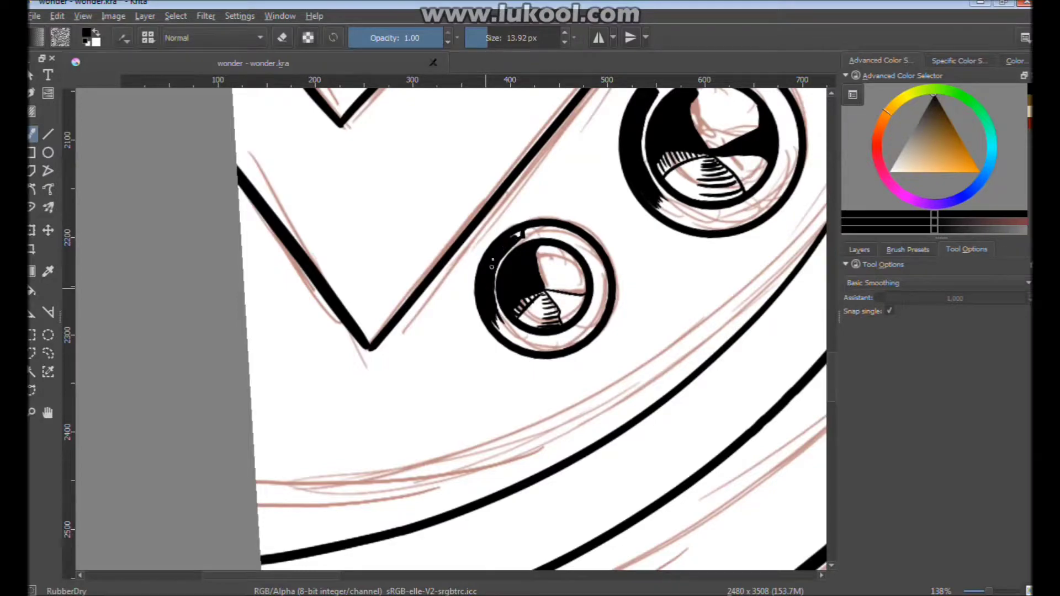
Build up a thick black upper edge on the small stud's inner circle, redrawing one line
{"action": "mouse_move", "coordinate": [678, 284]}
{"action": "left_mouse_down"}
{"action": "mouse_move", "coordinate": [343, 355]}
{"action": "mouse_move", "coordinate": [497, 409]}
{"action": "mouse_move", "coordinate": [291, 234]}
{"action": "left_mouse_up"}
{"action": "scroll", "coordinate": [509, 316], "scroll_direction": "down", "scroll_amount": 2}
{"action": "mouse_move", "coordinate": [509, 316]}
{"action": "left_mouse_down"}
{"action": "mouse_move", "coordinate": [552, 106]}
{"action": "mouse_move", "coordinate": [557, 218]}
{"action": "mouse_move", "coordinate": [588, 309]}
{"action": "left_mouse_up"}
{"action": "mouse_move", "coordinate": [584, 255]}
{"action": "left_mouse_down"}
{"action": "mouse_move", "coordinate": [576, 280]}
{"action": "mouse_move", "coordinate": [474, 331]}
{"action": "left_mouse_up"}
{"action": "key", "text": "ctrl+z"}
{"action": "left_click_drag", "start_coordinate": [577, 279], "coordinate": [471, 310]}
{"action": "left_click_drag", "start_coordinate": [555, 265], "coordinate": [470, 307]}
{"action": "mouse_move", "coordinate": [559, 258]}
{"action": "left_mouse_down"}
{"action": "mouse_move", "coordinate": [500, 282]}
{"action": "mouse_move", "coordinate": [531, 258]}
{"action": "left_mouse_up"}
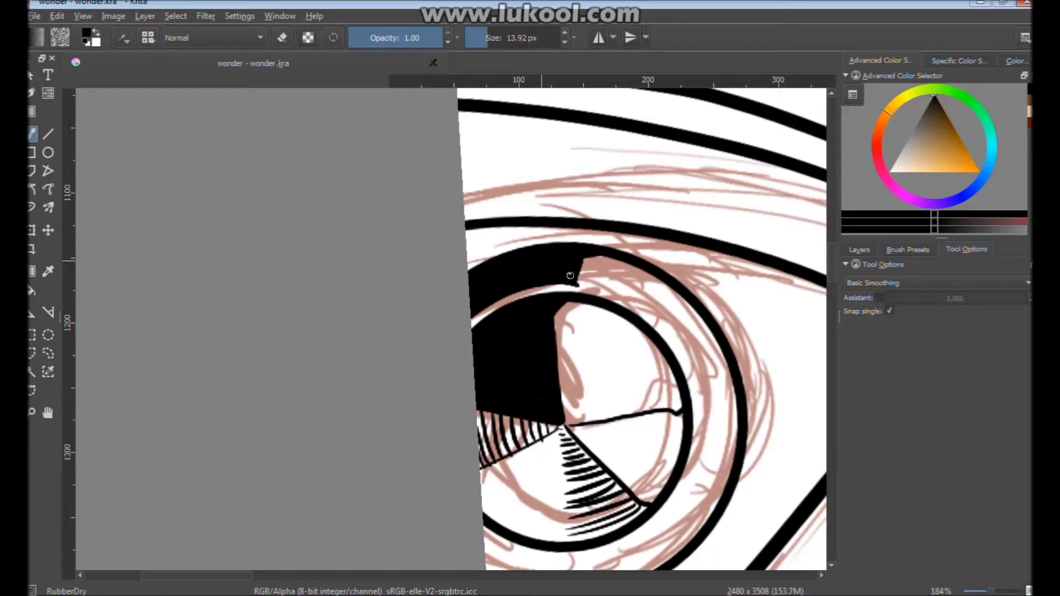
Redraw the hooked stroke along the stud's inner ring and add a curved stroke and short hatching beneath
{"action": "mouse_move", "coordinate": [707, 428]}
{"action": "left_mouse_down"}
{"action": "mouse_move", "coordinate": [486, 356]}
{"action": "mouse_move", "coordinate": [485, 290]}
{"action": "left_mouse_up"}
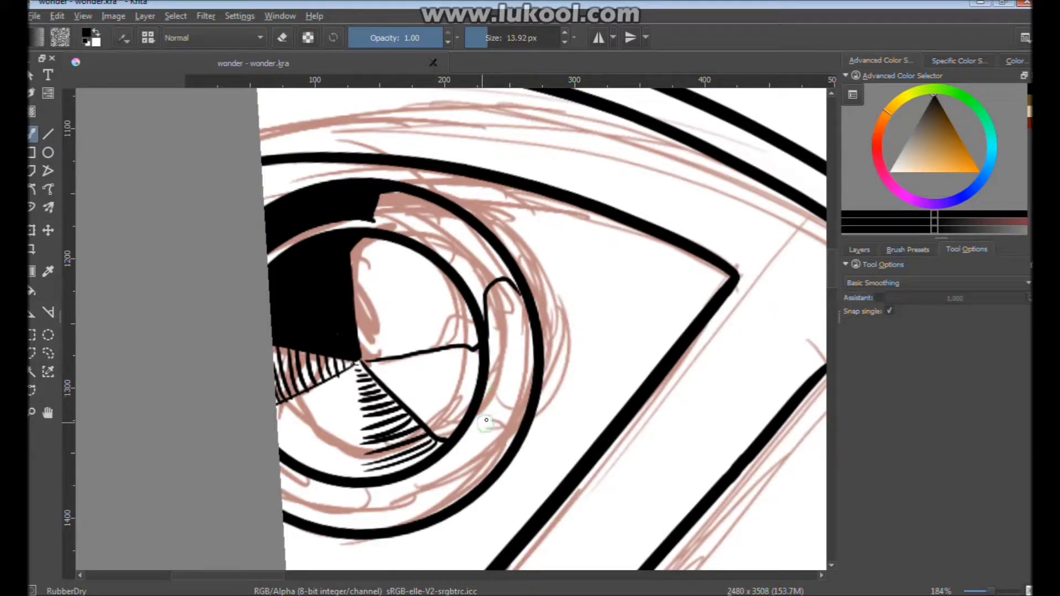
{"action": "key", "text": "ctrl+z"}
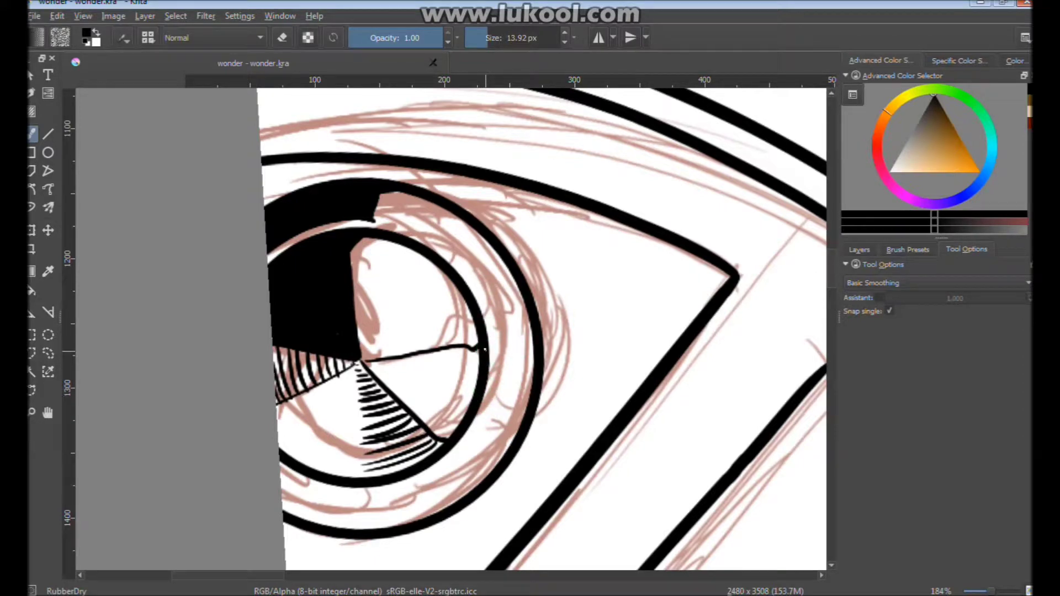
{"action": "left_click_drag", "start_coordinate": [508, 297], "coordinate": [526, 312]}
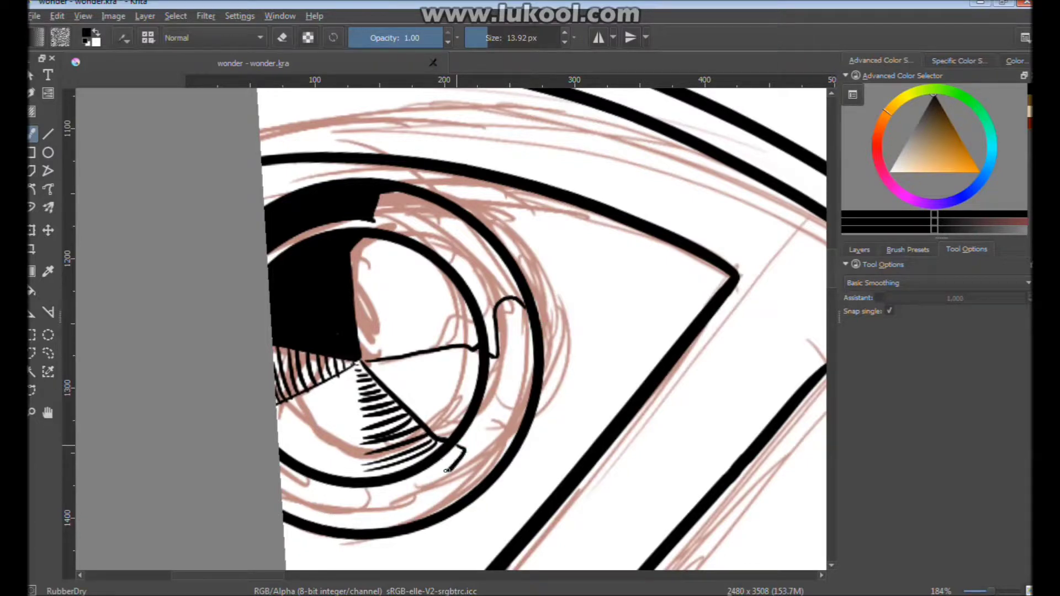
{"action": "left_click_drag", "start_coordinate": [452, 495], "coordinate": [488, 475]}
{"action": "left_click_drag", "start_coordinate": [334, 523], "coordinate": [361, 496]}
{"action": "left_click_drag", "start_coordinate": [283, 503], "coordinate": [309, 513]}
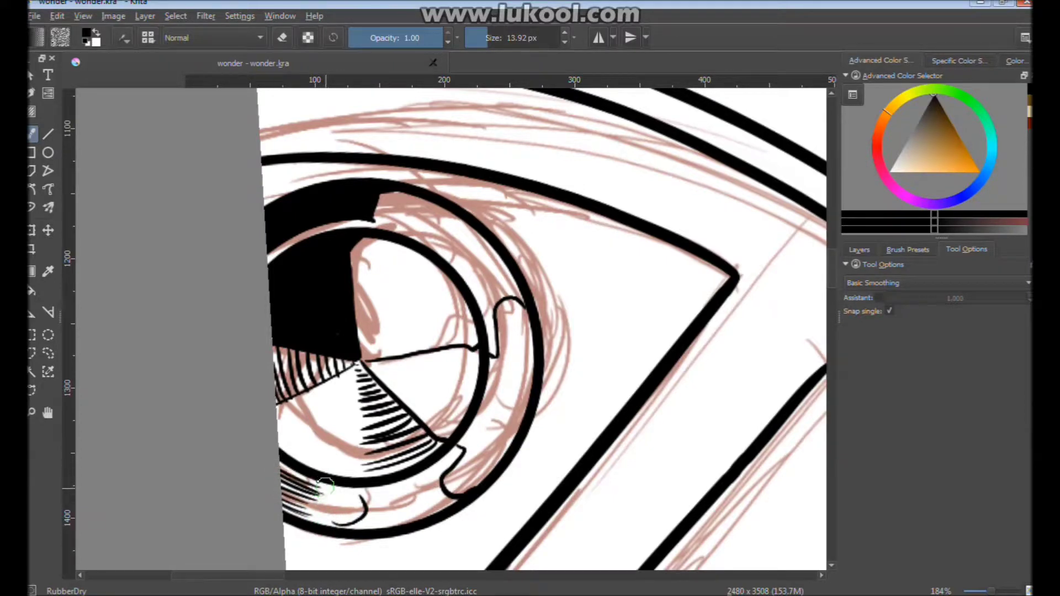
Hatch another stud's left rim, thicken its lower dark band and close its oval highlight
{"action": "mouse_move", "coordinate": [481, 279]}
{"action": "left_mouse_down"}
{"action": "mouse_move", "coordinate": [411, 439]}
{"action": "mouse_move", "coordinate": [561, 421]}
{"action": "mouse_move", "coordinate": [429, 377]}
{"action": "mouse_move", "coordinate": [491, 228]}
{"action": "left_mouse_up"}
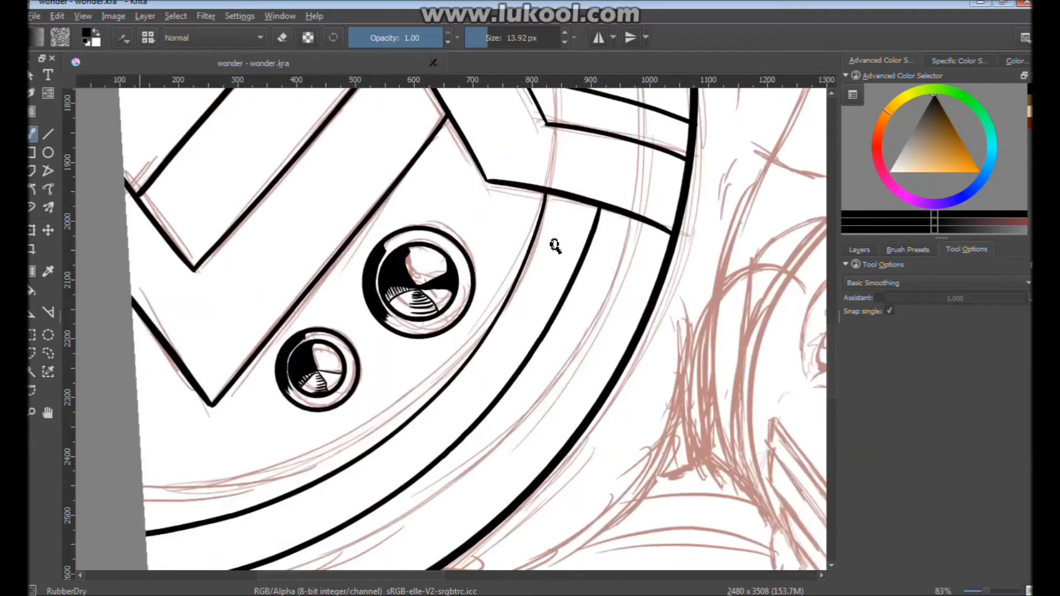
{"action": "mouse_move", "coordinate": [469, 279]}
{"action": "left_mouse_down"}
{"action": "mouse_move", "coordinate": [326, 245]}
{"action": "mouse_move", "coordinate": [447, 374]}
{"action": "mouse_move", "coordinate": [495, 381]}
{"action": "mouse_move", "coordinate": [280, 388]}
{"action": "mouse_move", "coordinate": [294, 368]}
{"action": "left_mouse_up"}
{"action": "mouse_move", "coordinate": [298, 409]}
{"action": "left_mouse_down"}
{"action": "mouse_move", "coordinate": [294, 353]}
{"action": "mouse_move", "coordinate": [276, 344]}
{"action": "left_mouse_up"}
{"action": "mouse_move", "coordinate": [379, 445]}
{"action": "left_mouse_down"}
{"action": "mouse_move", "coordinate": [426, 440]}
{"action": "mouse_move", "coordinate": [371, 466]}
{"action": "left_mouse_up"}
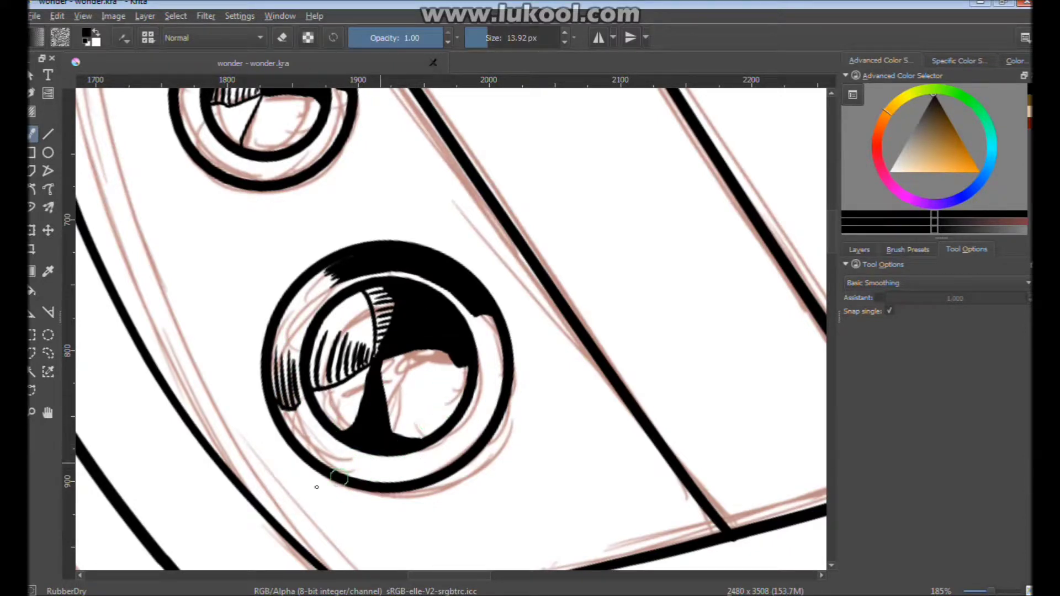
{"action": "mouse_move", "coordinate": [357, 477]}
{"action": "left_mouse_down"}
{"action": "mouse_move", "coordinate": [353, 457]}
{"action": "mouse_move", "coordinate": [412, 461]}
{"action": "mouse_move", "coordinate": [365, 468]}
{"action": "mouse_move", "coordinate": [425, 476]}
{"action": "mouse_move", "coordinate": [361, 479]}
{"action": "mouse_move", "coordinate": [410, 478]}
{"action": "left_mouse_up"}
{"action": "left_click_drag", "start_coordinate": [337, 477], "coordinate": [354, 468]}
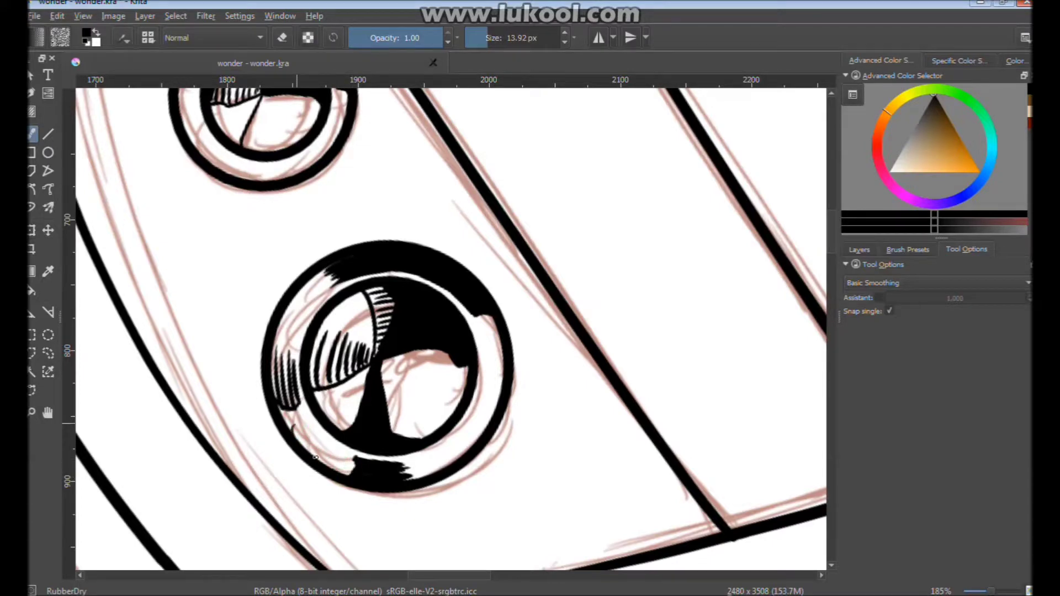
{"action": "left_click_drag", "start_coordinate": [305, 420], "coordinate": [289, 428]}
{"action": "left_click_drag", "start_coordinate": [436, 448], "coordinate": [447, 463]}
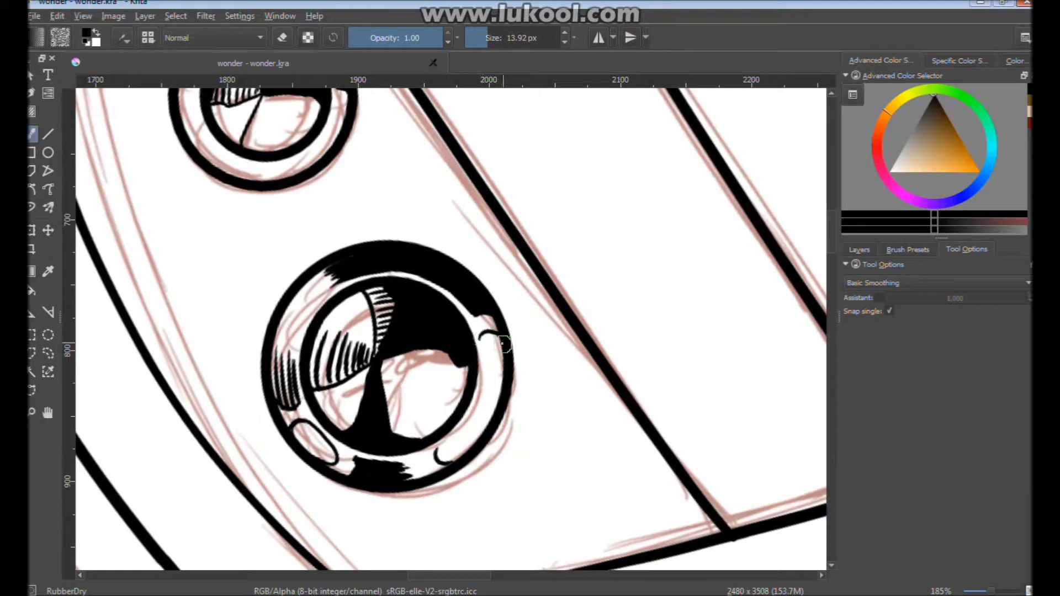
Add a hook and left-edge hatching to the upper stud, then view the whole page upright
{"action": "left_click_drag", "start_coordinate": [435, 175], "coordinate": [537, 387]}
{"action": "left_click_drag", "start_coordinate": [436, 316], "coordinate": [447, 321]}
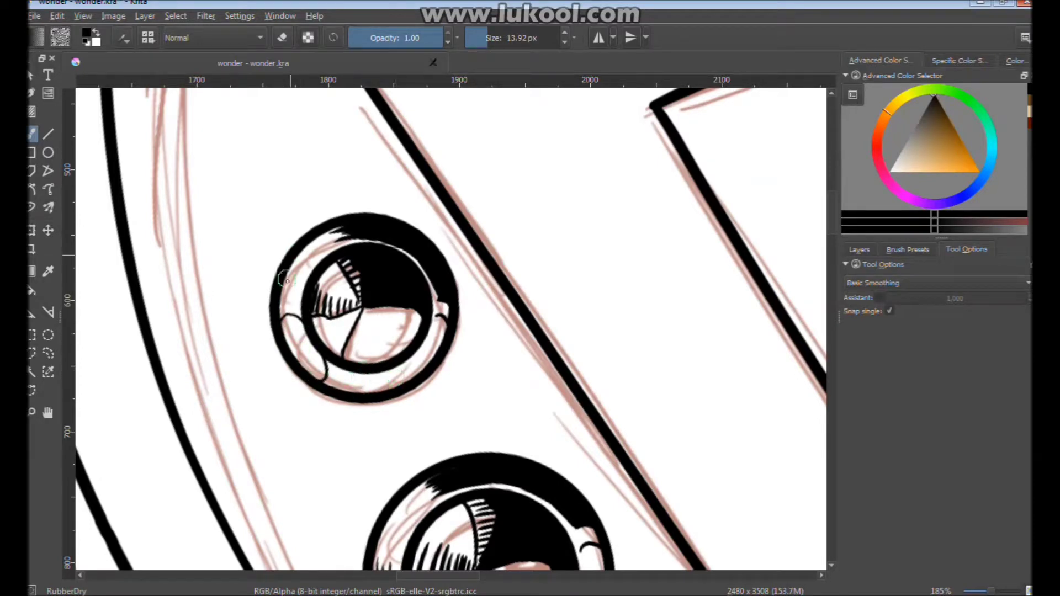
{"action": "left_click_drag", "start_coordinate": [301, 279], "coordinate": [292, 305]}
{"action": "scroll", "coordinate": [407, 225], "scroll_direction": "down", "scroll_amount": 10}
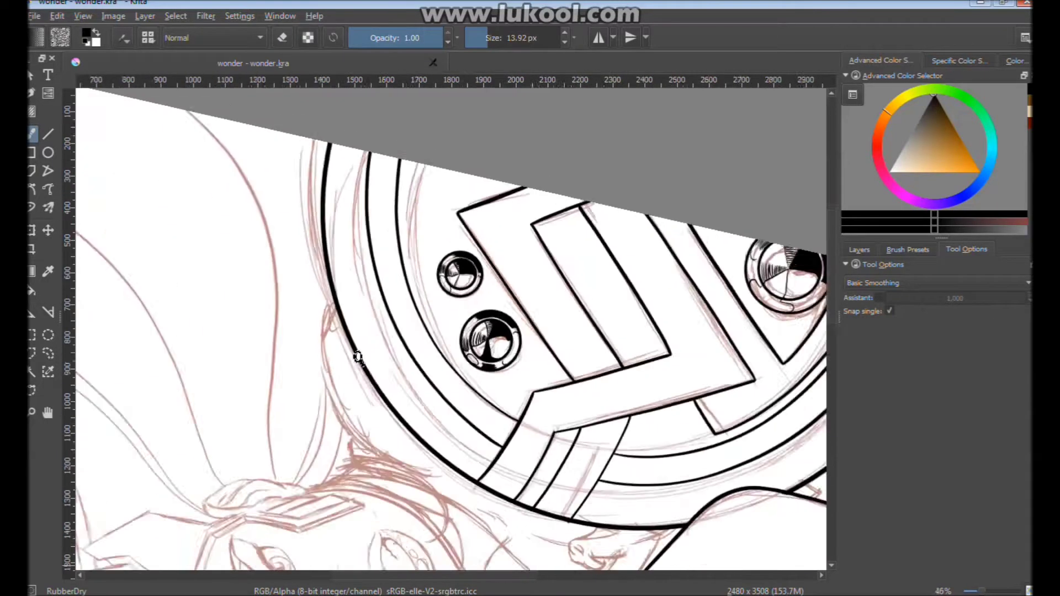
{"action": "mouse_move", "coordinate": [331, 383]}
{"action": "left_mouse_down"}
{"action": "mouse_move", "coordinate": [524, 332]}
{"action": "mouse_move", "coordinate": [382, 429]}
{"action": "mouse_move", "coordinate": [449, 443]}
{"action": "left_mouse_up"}
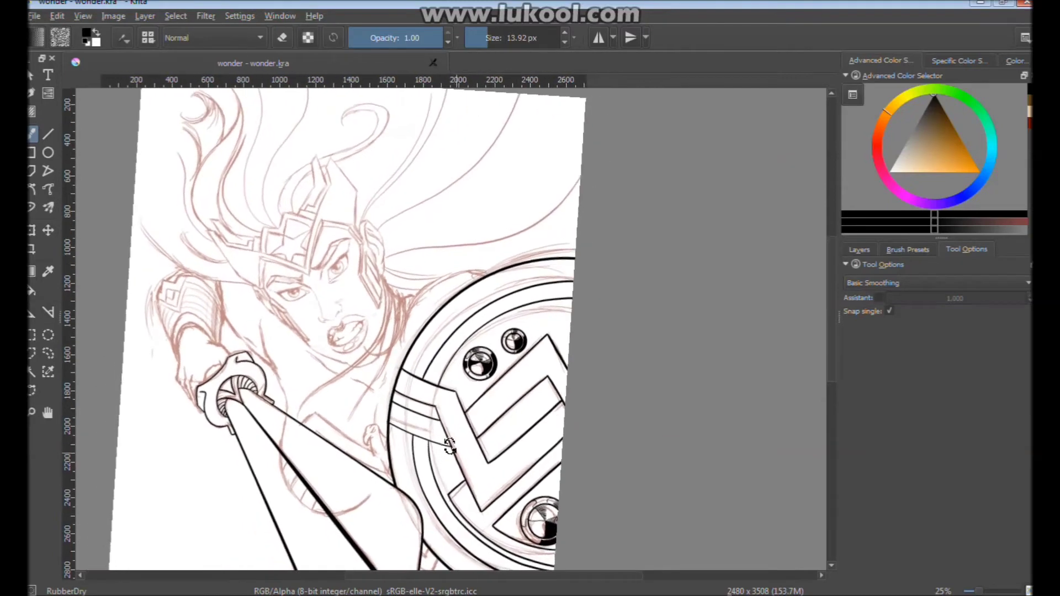
{"action": "scroll", "coordinate": [523, 331], "scroll_direction": "down", "scroll_amount": 1}
{"action": "left_click_drag", "start_coordinate": [524, 331], "coordinate": [524, 356]}
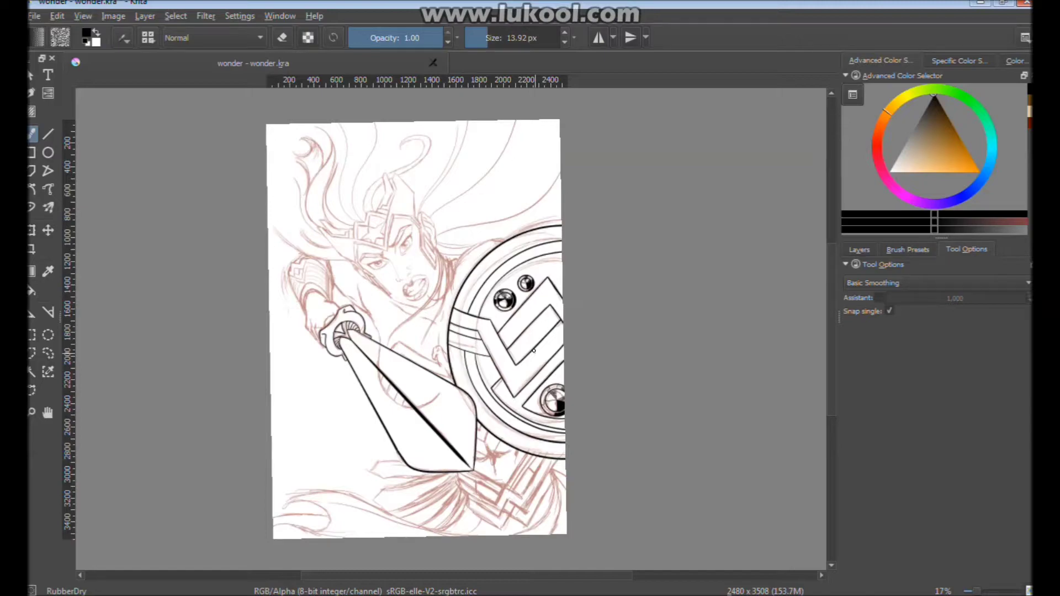
Extend an ink line toward the chevron corner using the Dynamic Brush
{"action": "scroll", "coordinate": [627, 248], "scroll_direction": "up", "scroll_amount": 4}
{"action": "scroll", "coordinate": [627, 243], "scroll_direction": "up", "scroll_amount": 2}
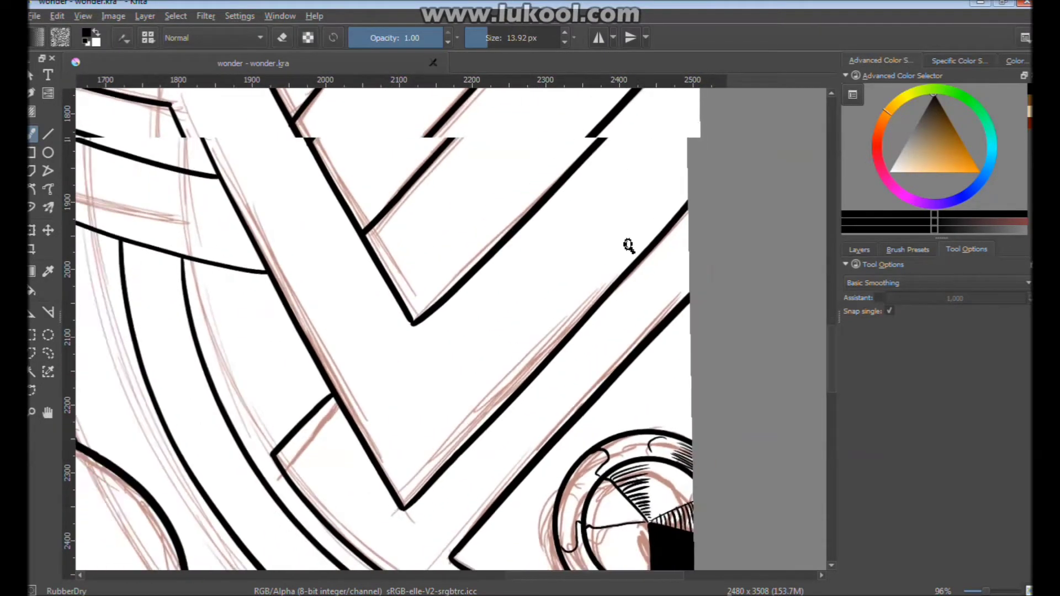
{"action": "scroll", "coordinate": [615, 260], "scroll_direction": "up", "scroll_amount": 1}
{"action": "scroll", "coordinate": [633, 234], "scroll_direction": "up", "scroll_amount": 1}
{"action": "scroll", "coordinate": [547, 334], "scroll_direction": "up", "scroll_amount": 1}
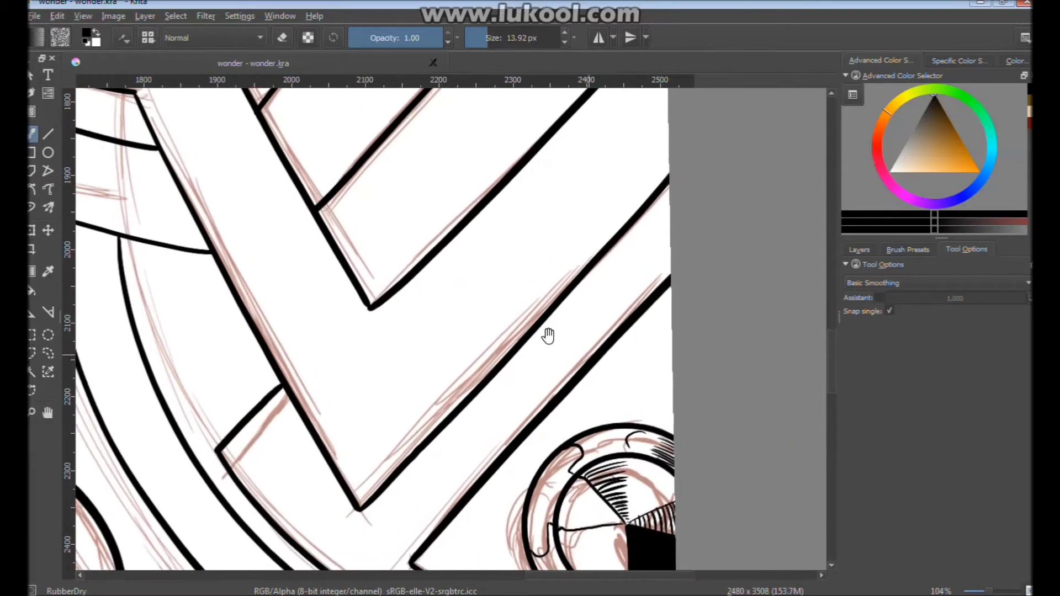
{"action": "left_click", "coordinate": [33, 210]}
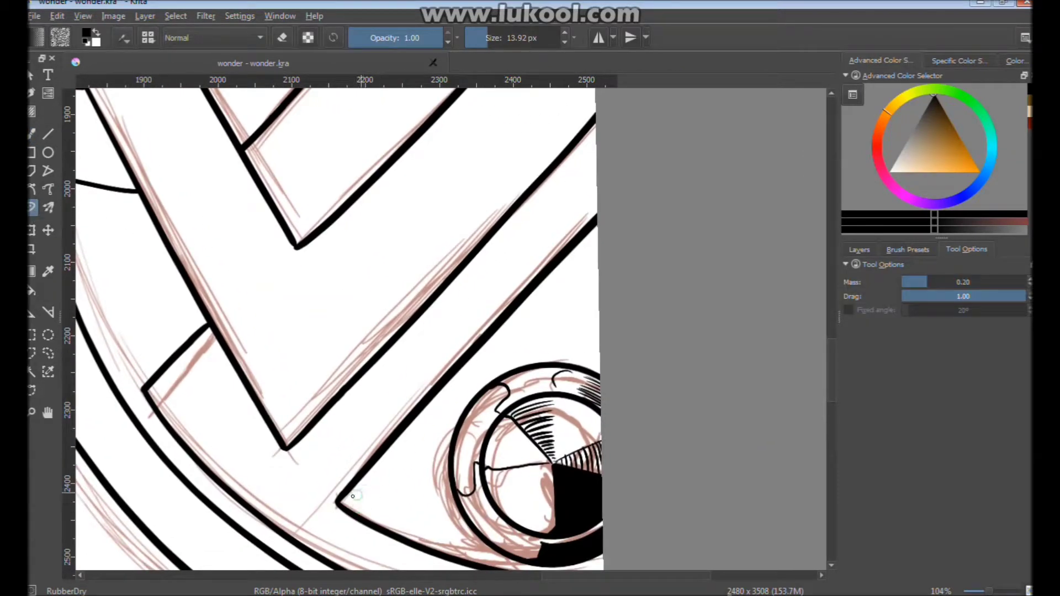
{"action": "left_click_drag", "start_coordinate": [373, 474], "coordinate": [632, 200]}
Return to the Freehand Brush and start hatching along the chevron's diagonal line
{"action": "mouse_move", "coordinate": [577, 276]}
{"action": "left_mouse_down"}
{"action": "mouse_move", "coordinate": [463, 372]}
{"action": "mouse_move", "coordinate": [497, 339]}
{"action": "mouse_move", "coordinate": [487, 359]}
{"action": "mouse_move", "coordinate": [461, 342]}
{"action": "left_mouse_up"}
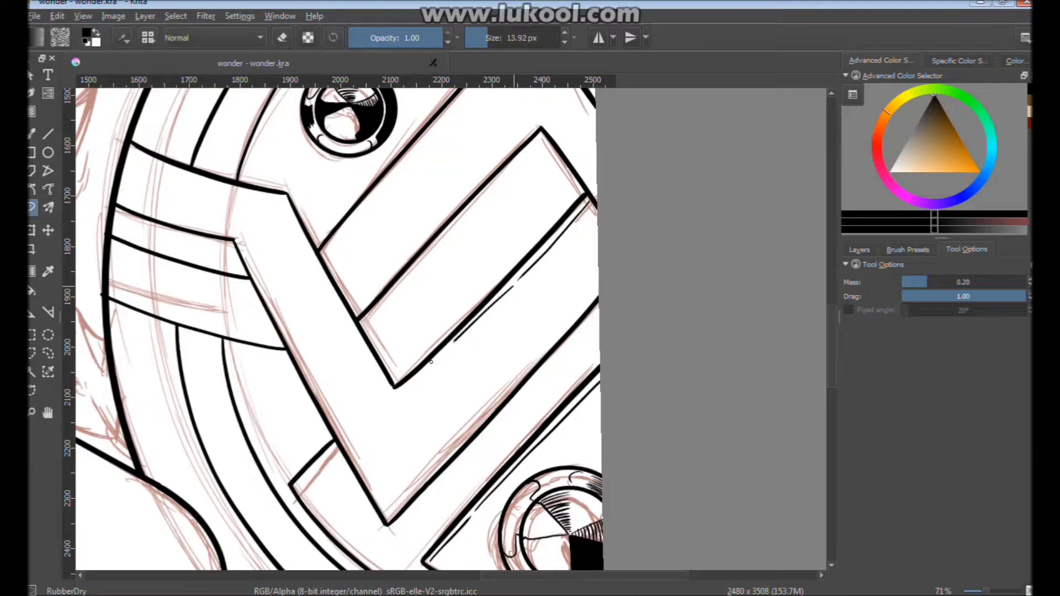
{"action": "mouse_move", "coordinate": [394, 396]}
{"action": "left_mouse_down"}
{"action": "mouse_move", "coordinate": [457, 339]}
{"action": "mouse_move", "coordinate": [443, 342]}
{"action": "left_mouse_up"}
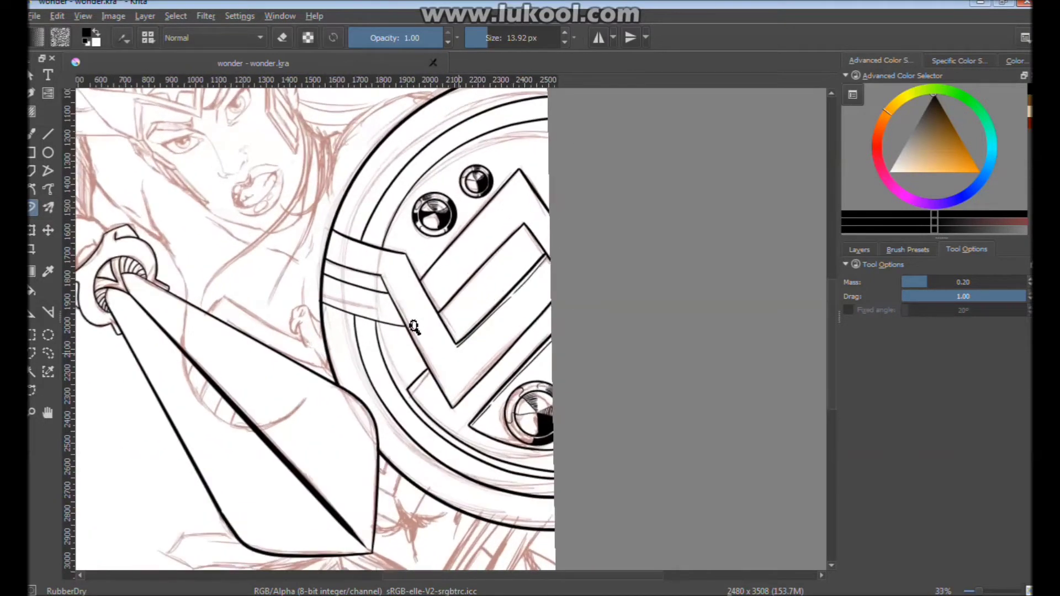
{"action": "left_click", "coordinate": [32, 134]}
{"action": "mouse_move", "coordinate": [481, 381]}
{"action": "left_mouse_down"}
{"action": "mouse_move", "coordinate": [582, 230]}
{"action": "mouse_move", "coordinate": [561, 220]}
{"action": "left_mouse_up"}
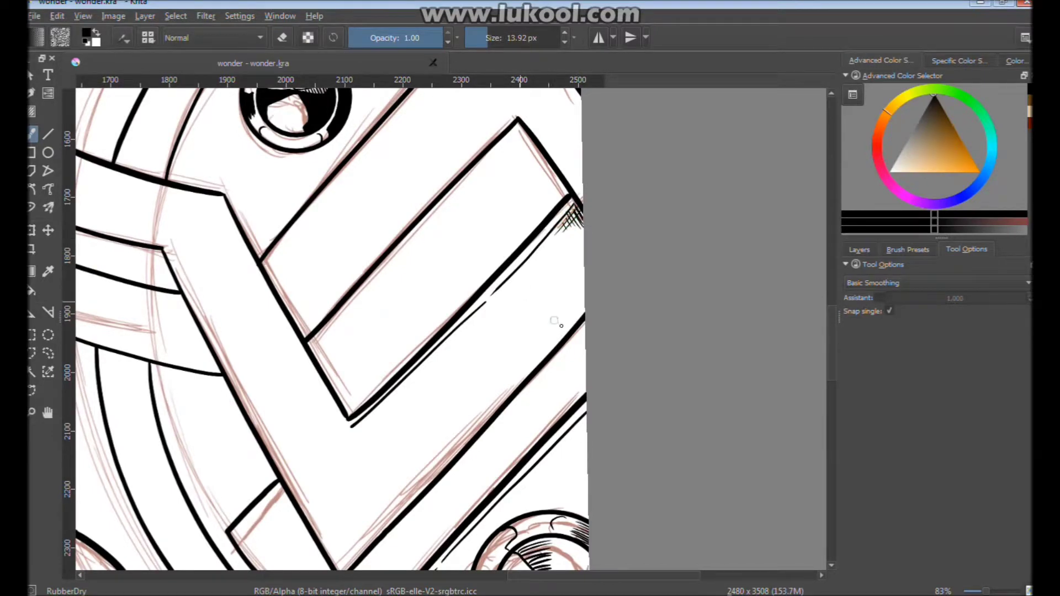
{"action": "left_click_drag", "start_coordinate": [540, 308], "coordinate": [541, 301]}
{"action": "left_click_drag", "start_coordinate": [551, 386], "coordinate": [621, 233]}
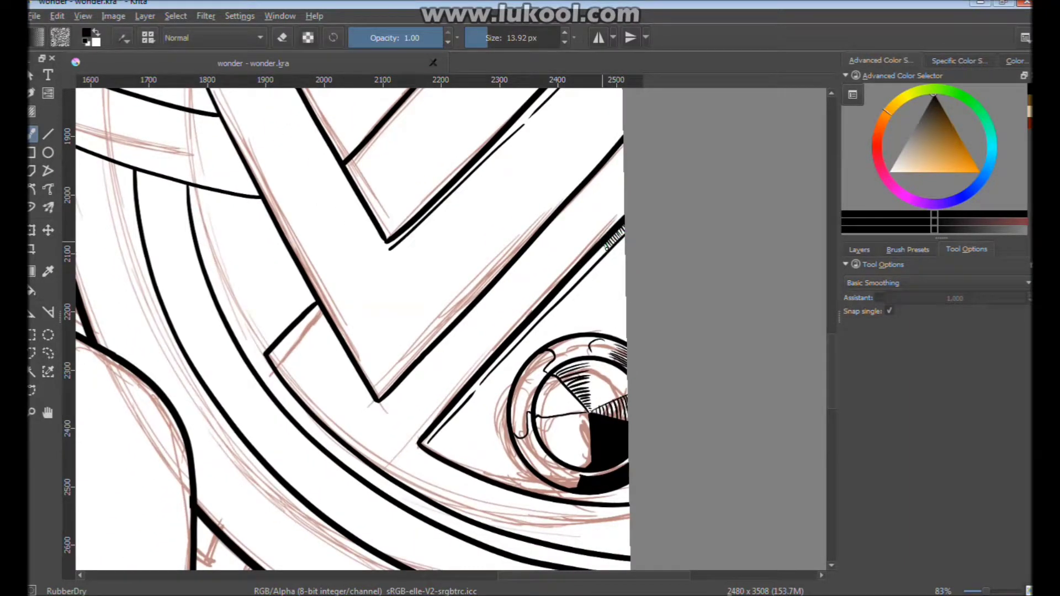
{"action": "left_click_drag", "start_coordinate": [600, 252], "coordinate": [597, 261]}
Add more thin hatching along the chevron diagonal, then zoom out to check the whole figure
{"action": "scroll", "coordinate": [473, 236], "scroll_direction": "up", "scroll_amount": 1}
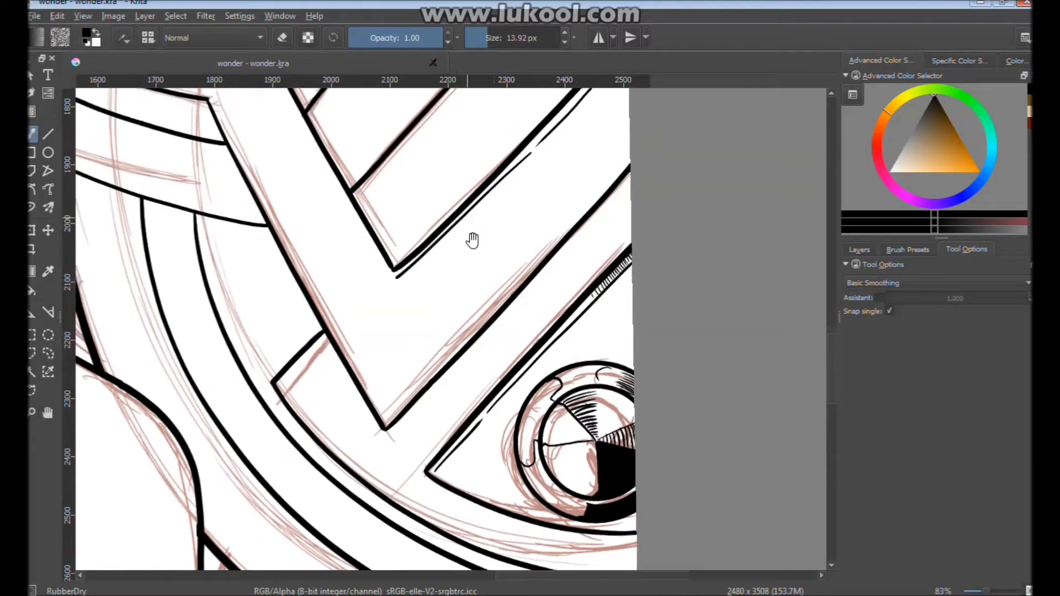
{"action": "scroll", "coordinate": [467, 242], "scroll_direction": "up", "scroll_amount": 1}
{"action": "left_click_drag", "start_coordinate": [613, 114], "coordinate": [563, 188]}
{"action": "left_click_drag", "start_coordinate": [607, 142], "coordinate": [559, 191]}
{"action": "left_click_drag", "start_coordinate": [611, 139], "coordinate": [551, 205]}
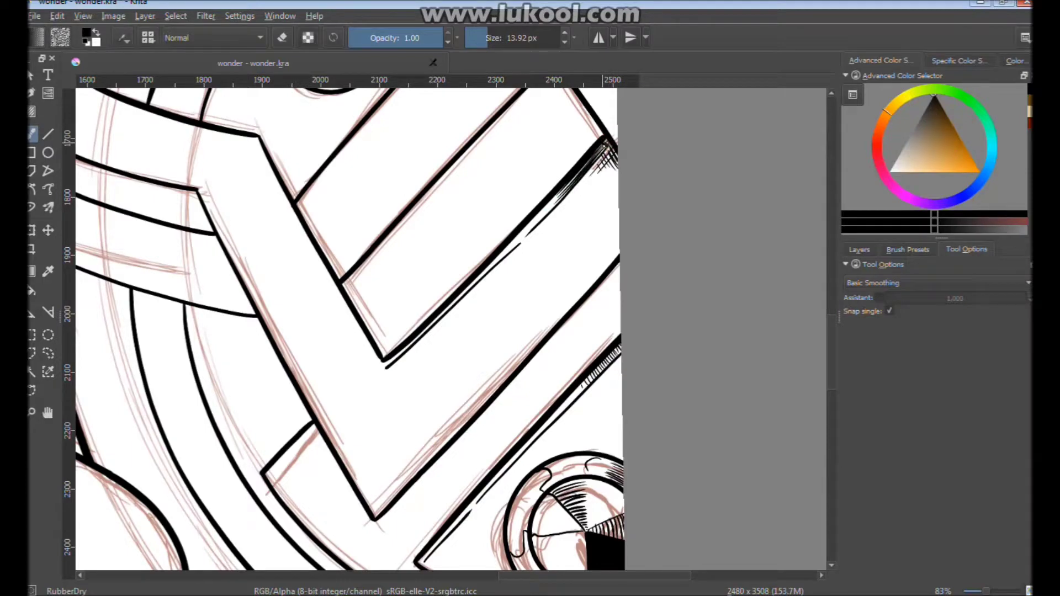
{"action": "scroll", "coordinate": [584, 240], "scroll_direction": "down", "scroll_amount": 3}
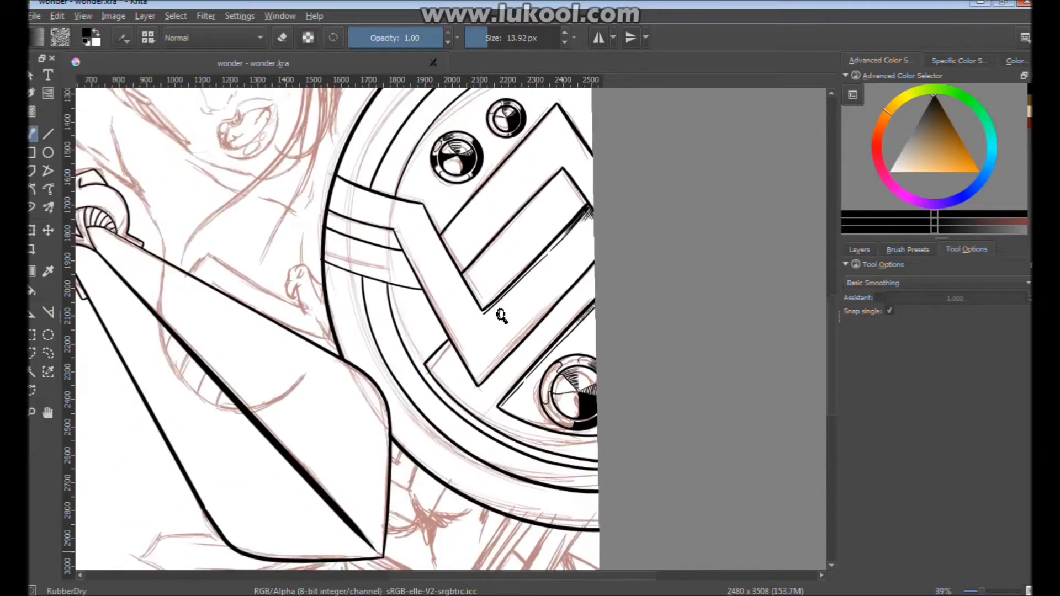
{"action": "scroll", "coordinate": [497, 308], "scroll_direction": "down", "scroll_amount": 1}
{"action": "left_click_drag", "start_coordinate": [539, 308], "coordinate": [530, 351]}
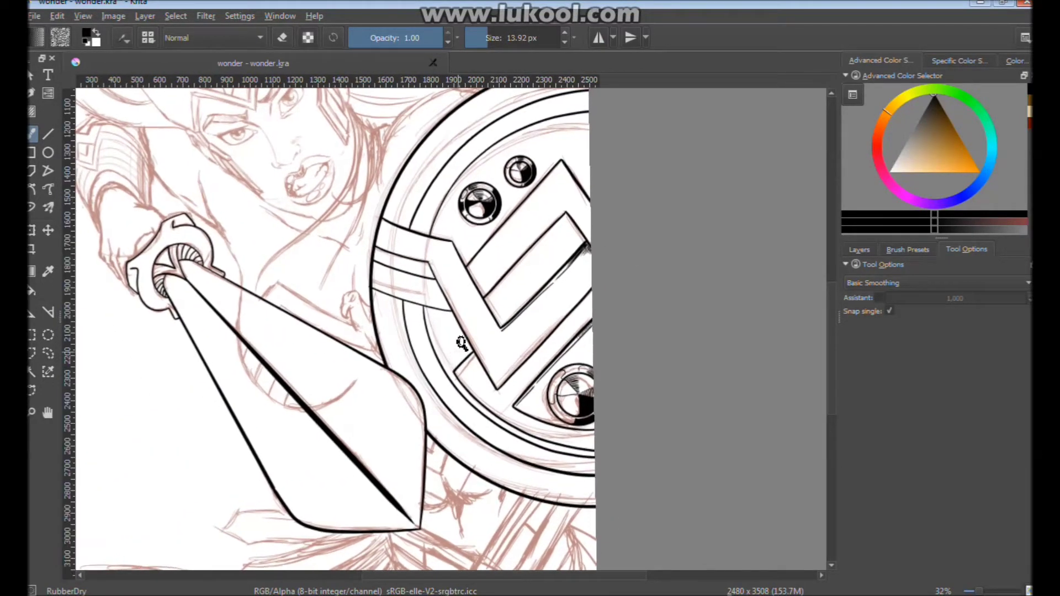
{"action": "scroll", "coordinate": [472, 336], "scroll_direction": "up", "scroll_amount": 2}
{"action": "mouse_move", "coordinate": [467, 315]}
{"action": "left_mouse_down"}
{"action": "mouse_move", "coordinate": [446, 377]}
{"action": "mouse_move", "coordinate": [413, 422]}
{"action": "mouse_move", "coordinate": [420, 415]}
{"action": "left_mouse_up"}
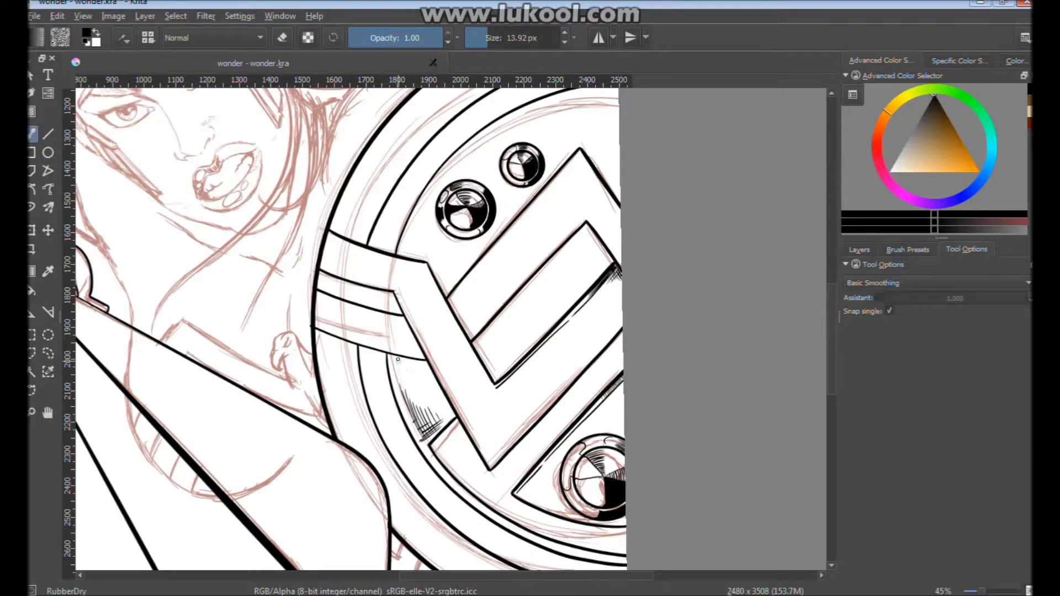
{"action": "left_click_drag", "start_coordinate": [569, 261], "coordinate": [522, 299]}
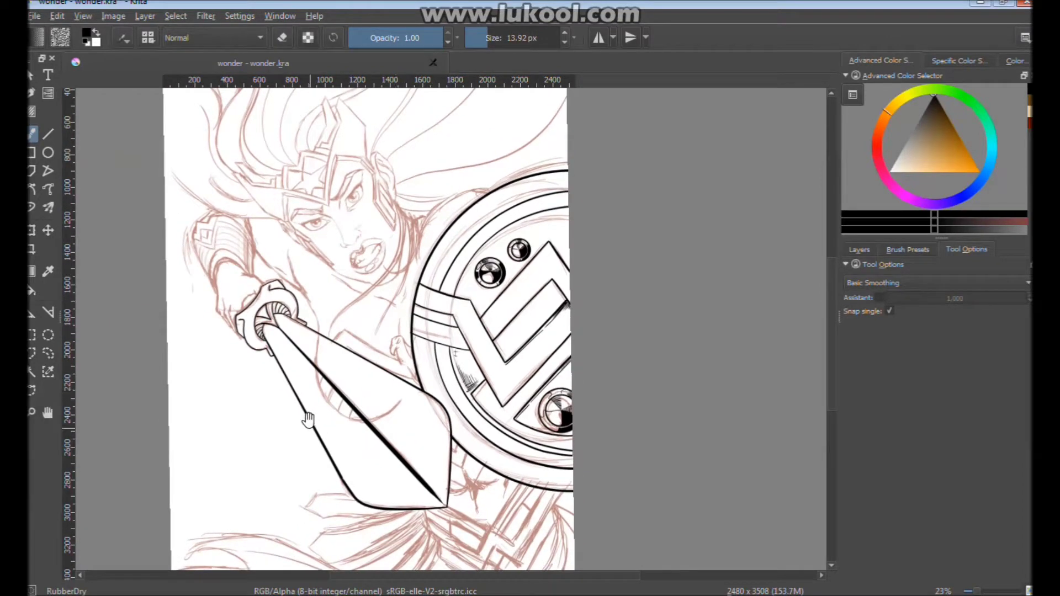
Hide the sketch layer, add a layer above Layer 2, check the line art, and pick a grey fill colour
{"action": "left_click", "coordinate": [859, 251]}
{"action": "left_click", "coordinate": [850, 332]}
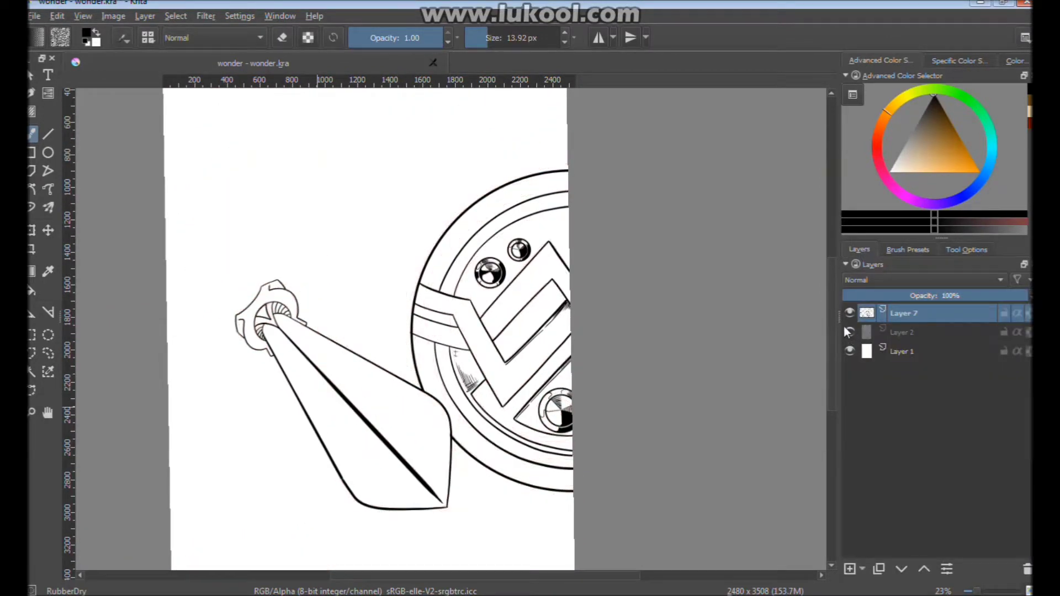
{"action": "left_click", "coordinate": [914, 333]}
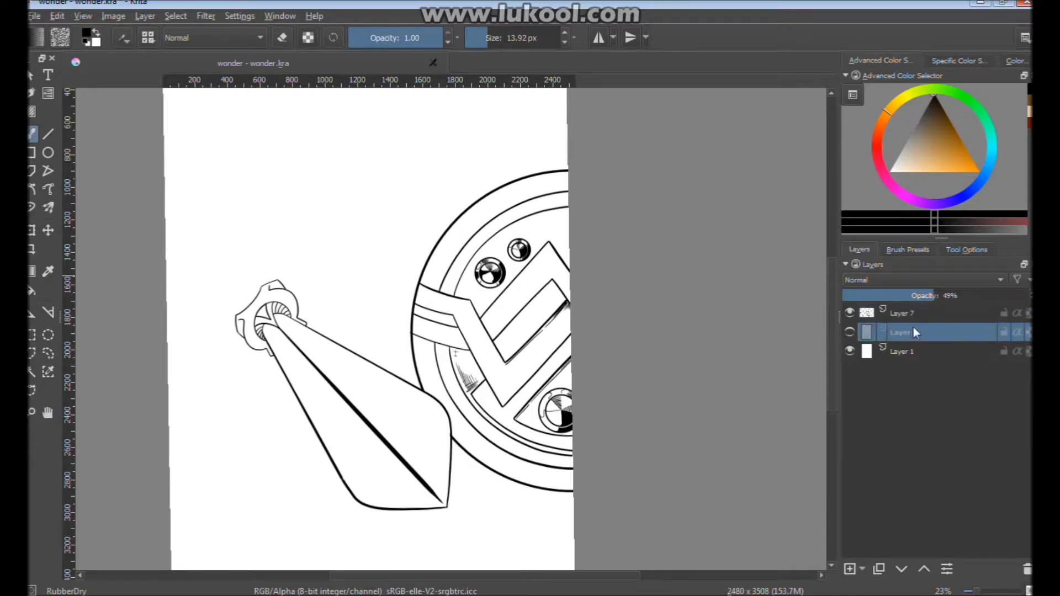
{"action": "left_click", "coordinate": [850, 570]}
{"action": "left_click", "coordinate": [849, 313]}
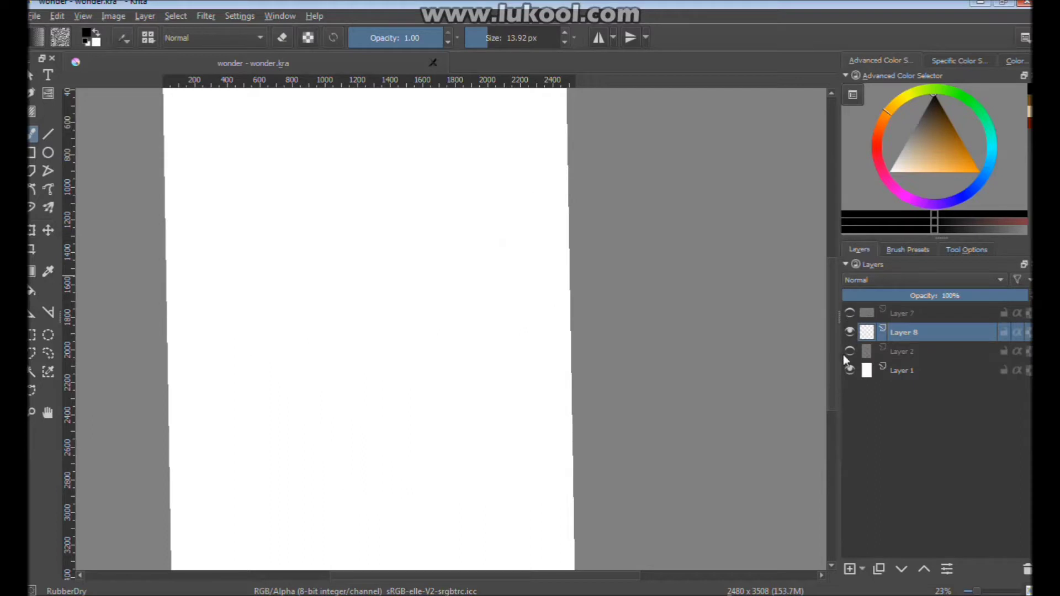
{"action": "left_click", "coordinate": [850, 313]}
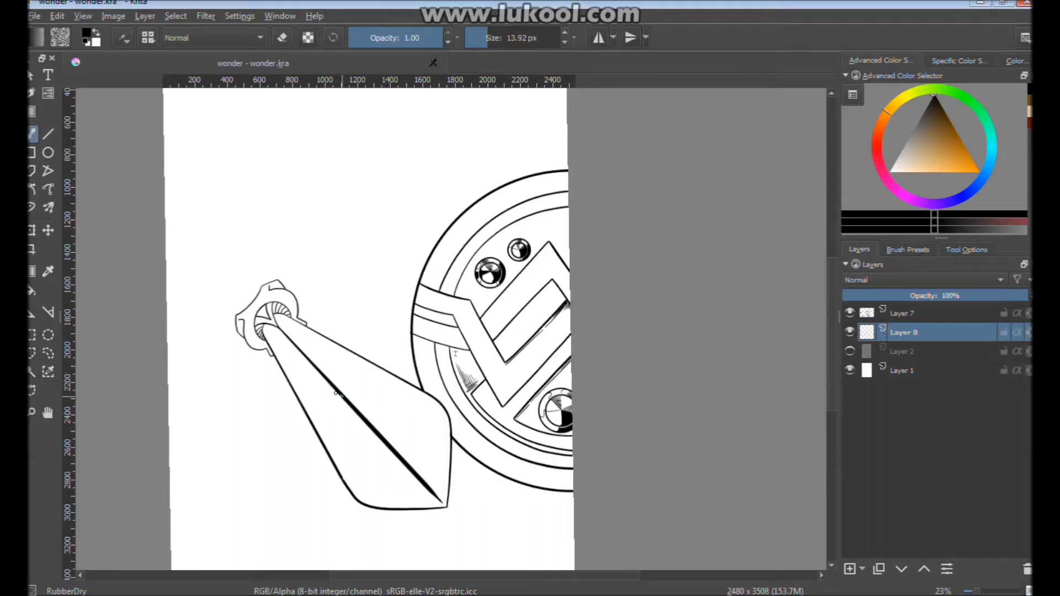
{"action": "left_click", "coordinate": [33, 292]}
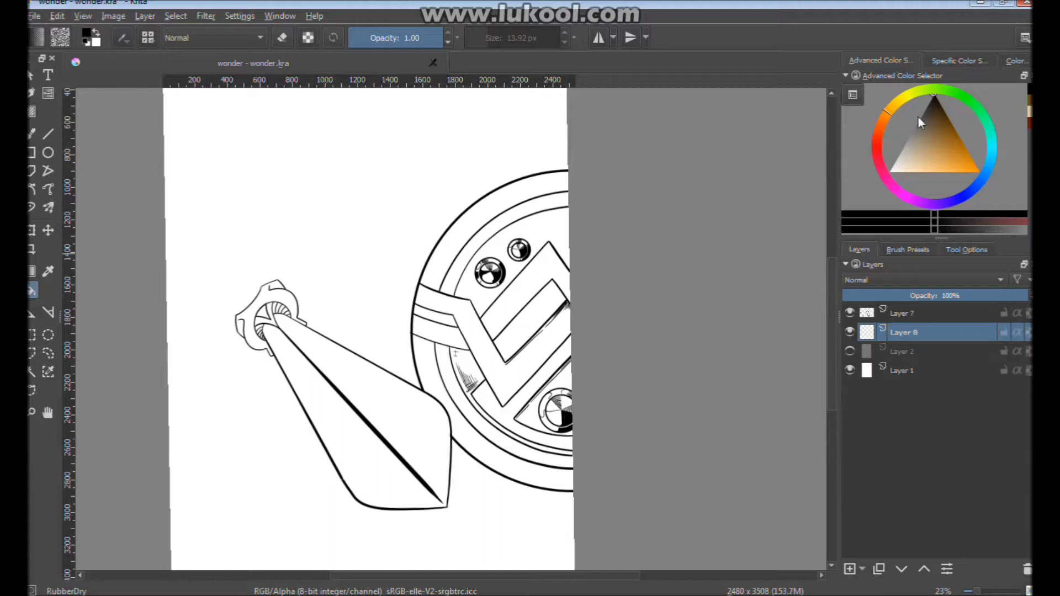
{"action": "left_click", "coordinate": [910, 134]}
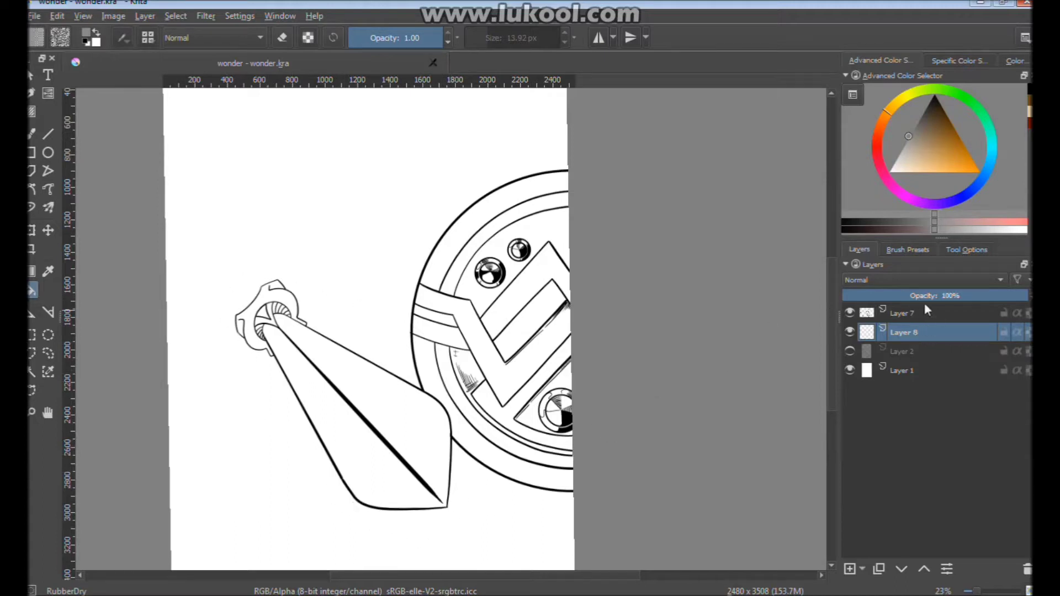
Fill the sword blade grey and toggle the line art to check it
{"action": "left_click", "coordinate": [371, 407]}
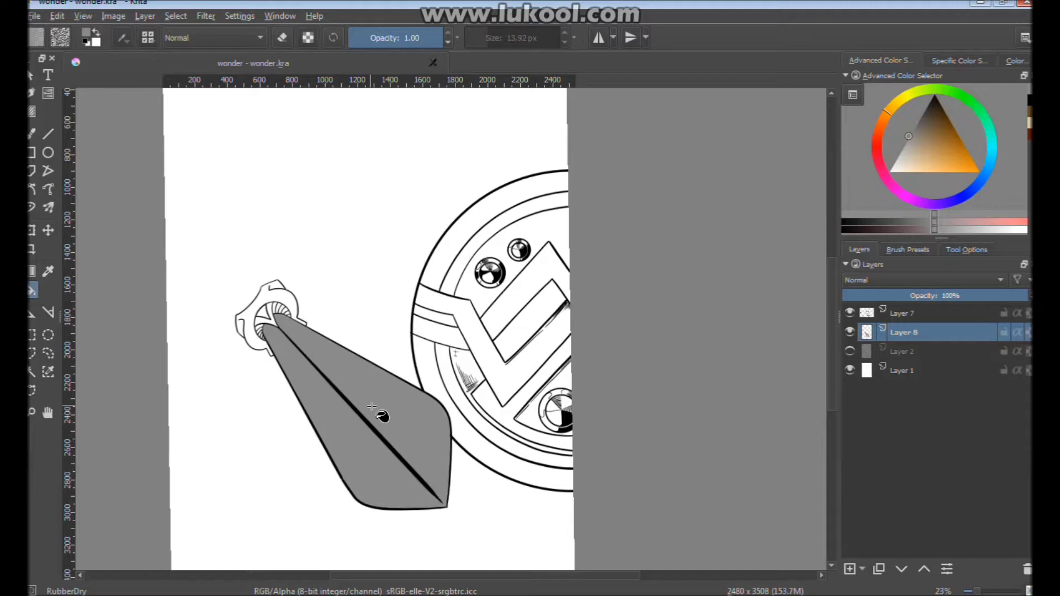
{"action": "left_click", "coordinate": [851, 313]}
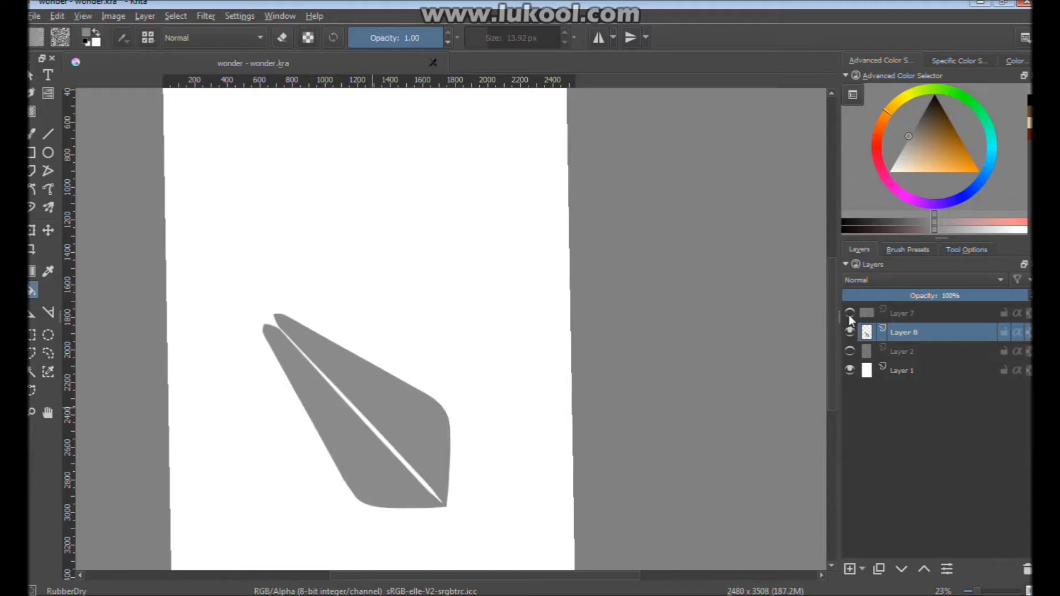
{"action": "left_click", "coordinate": [849, 313]}
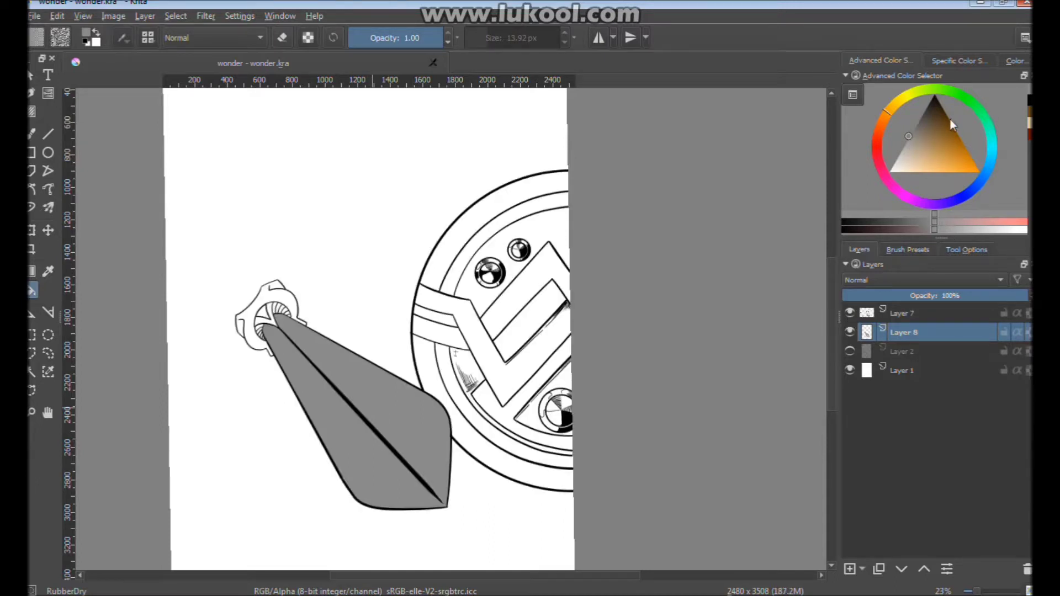
Fill the hilt guard orange-gold after undoing a first yellow fill
{"action": "left_click", "coordinate": [937, 162]}
{"action": "left_click", "coordinate": [893, 104]}
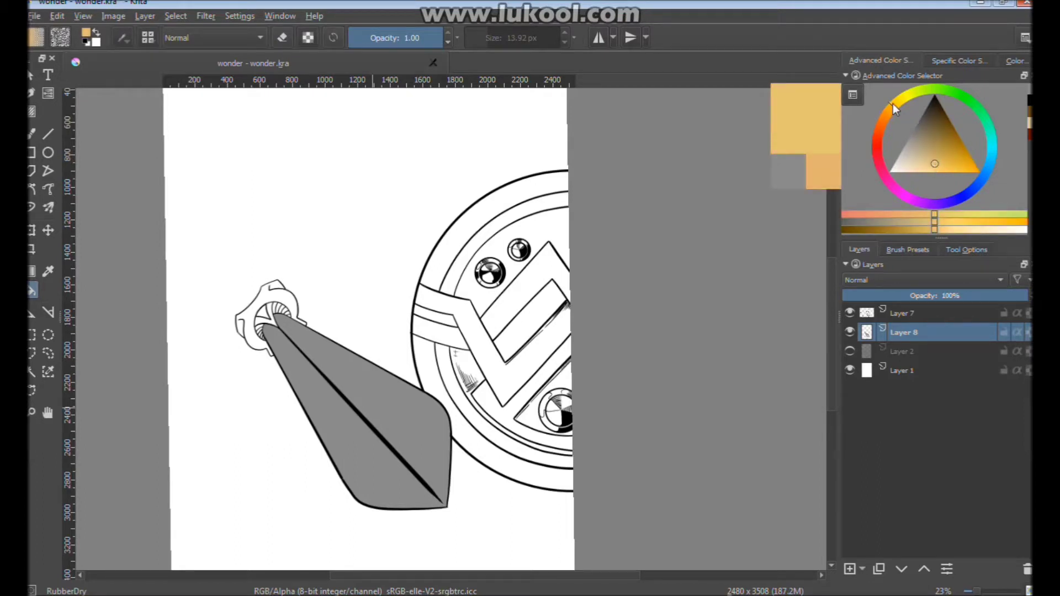
{"action": "left_click", "coordinate": [945, 170]}
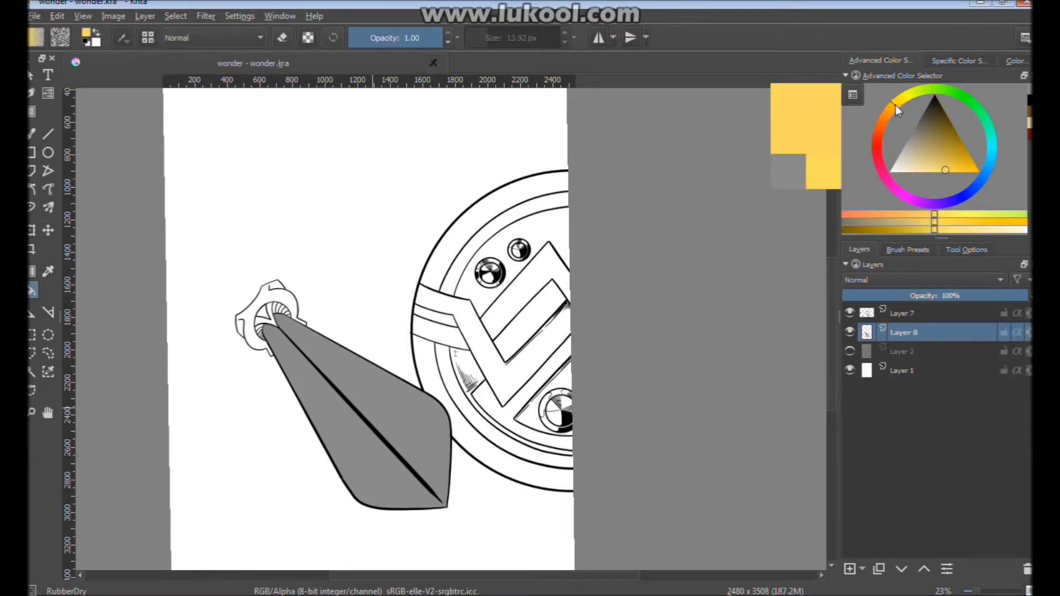
{"action": "left_click", "coordinate": [258, 294]}
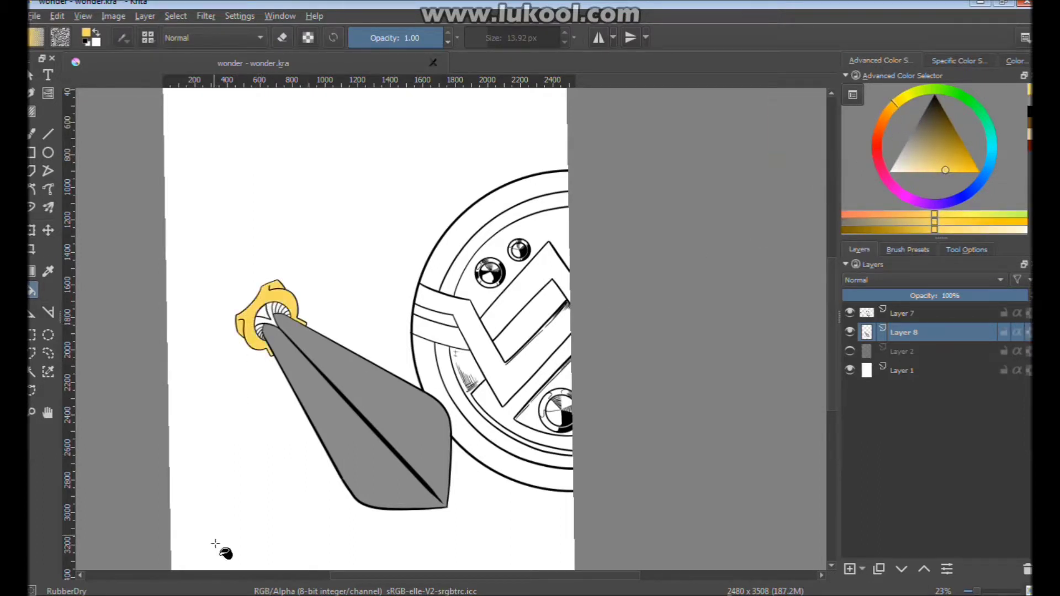
{"action": "key", "text": "ctrl+z"}
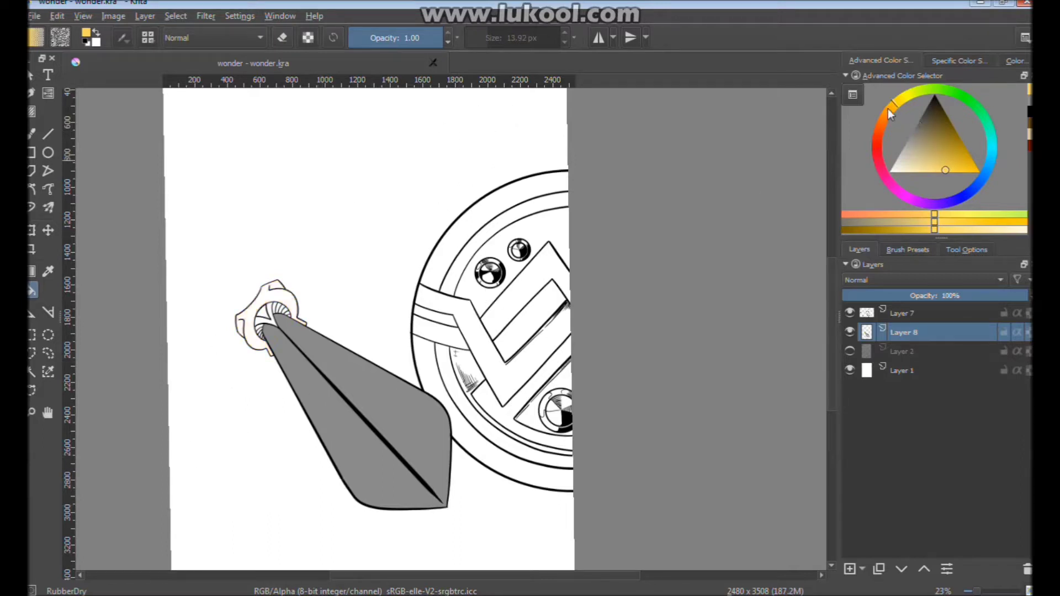
{"action": "left_click", "coordinate": [890, 108]}
{"action": "left_click", "coordinate": [956, 159]}
{"action": "left_click", "coordinate": [262, 301]}
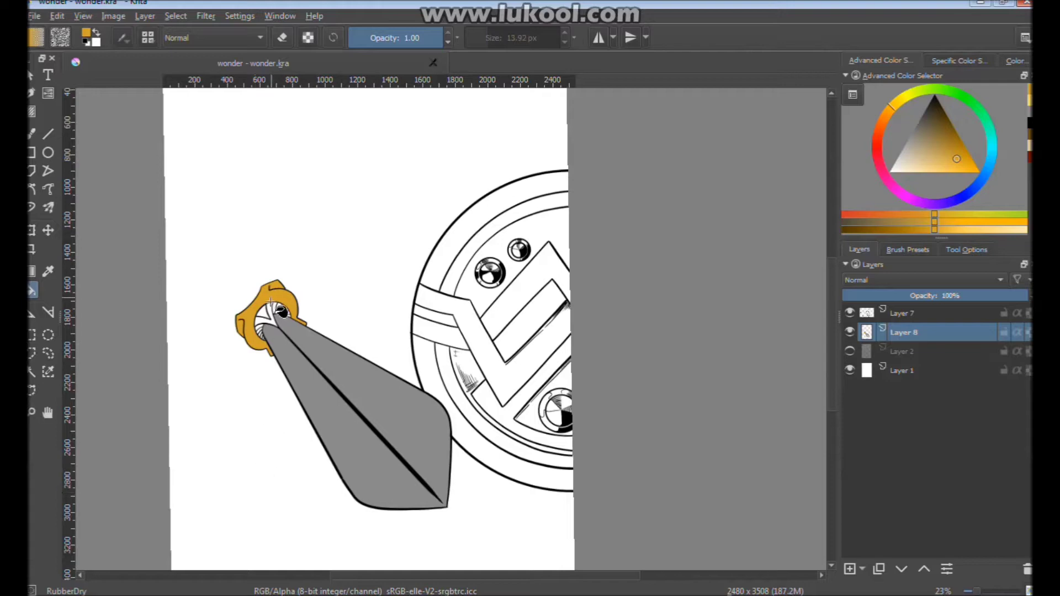
Fill the remaining upper and lower guard ring stripes orange
{"action": "scroll", "coordinate": [273, 309], "scroll_direction": "up", "scroll_amount": 8}
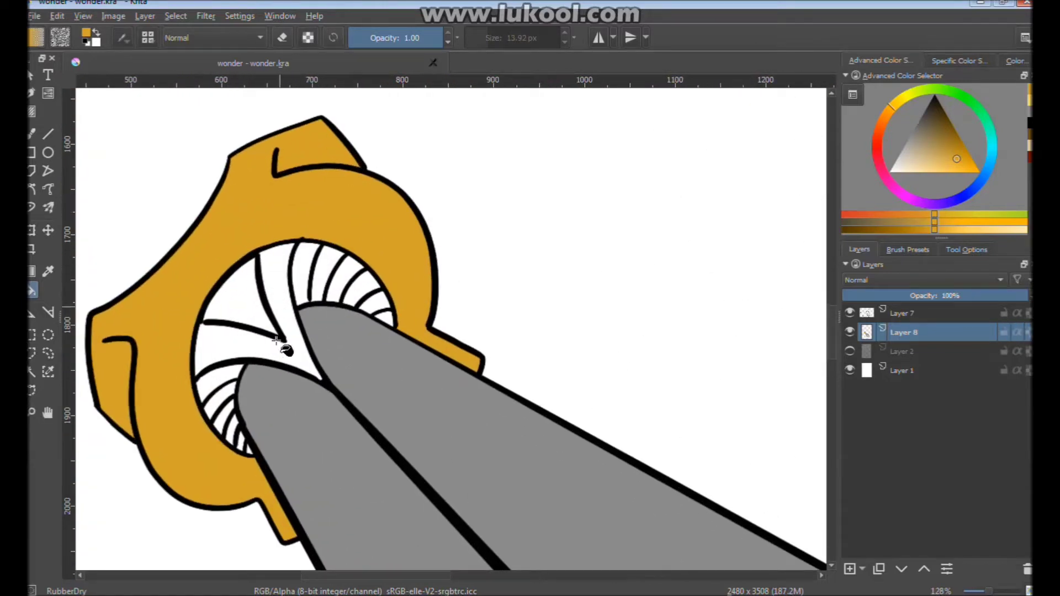
{"action": "left_click", "coordinate": [283, 350]}
{"action": "left_click", "coordinate": [303, 268]}
{"action": "left_click", "coordinate": [317, 265]}
{"action": "left_click", "coordinate": [334, 271]}
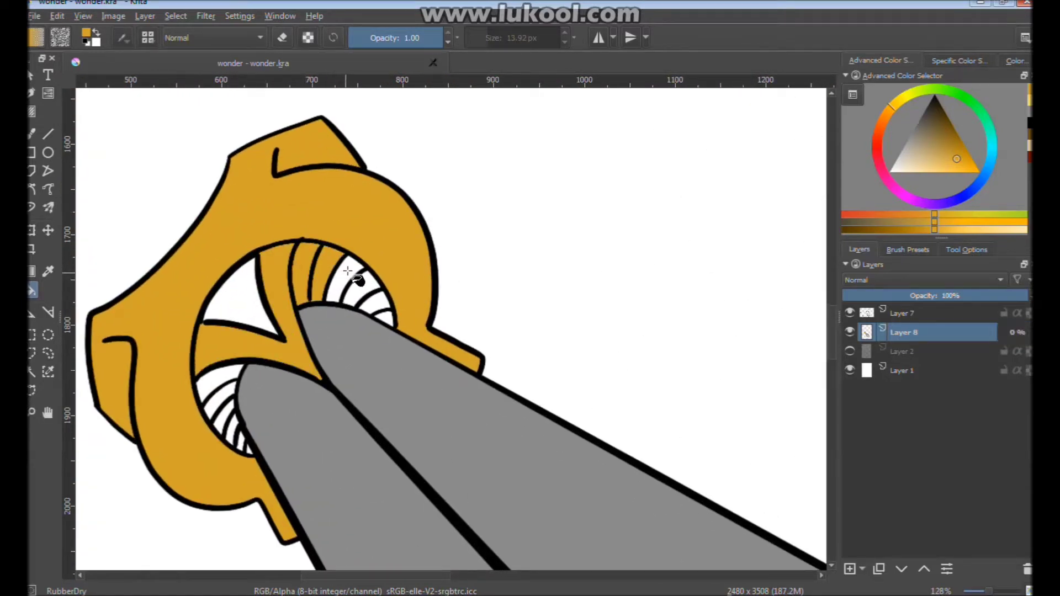
{"action": "left_click", "coordinate": [367, 290]}
{"action": "left_click", "coordinate": [387, 319]}
{"action": "left_click", "coordinate": [217, 385]}
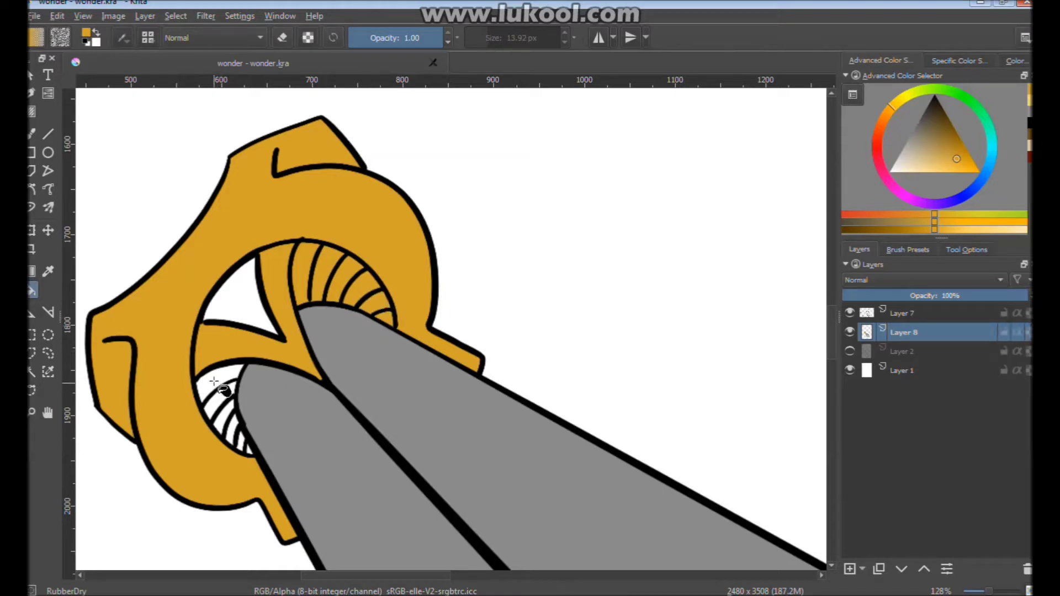
{"action": "left_click", "coordinate": [219, 406]}
{"action": "left_click", "coordinate": [227, 426]}
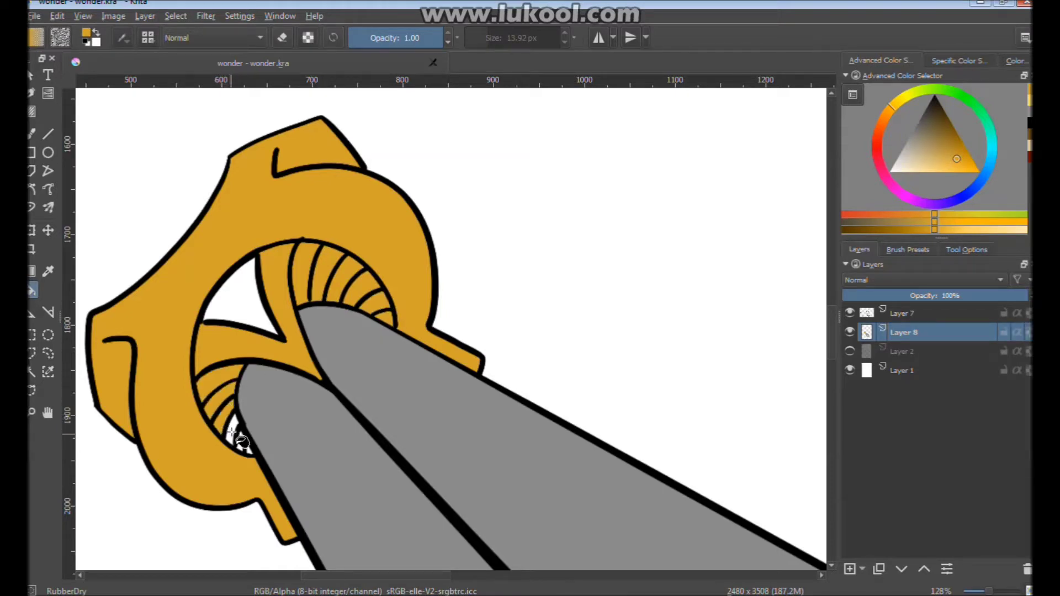
{"action": "left_click", "coordinate": [247, 448]}
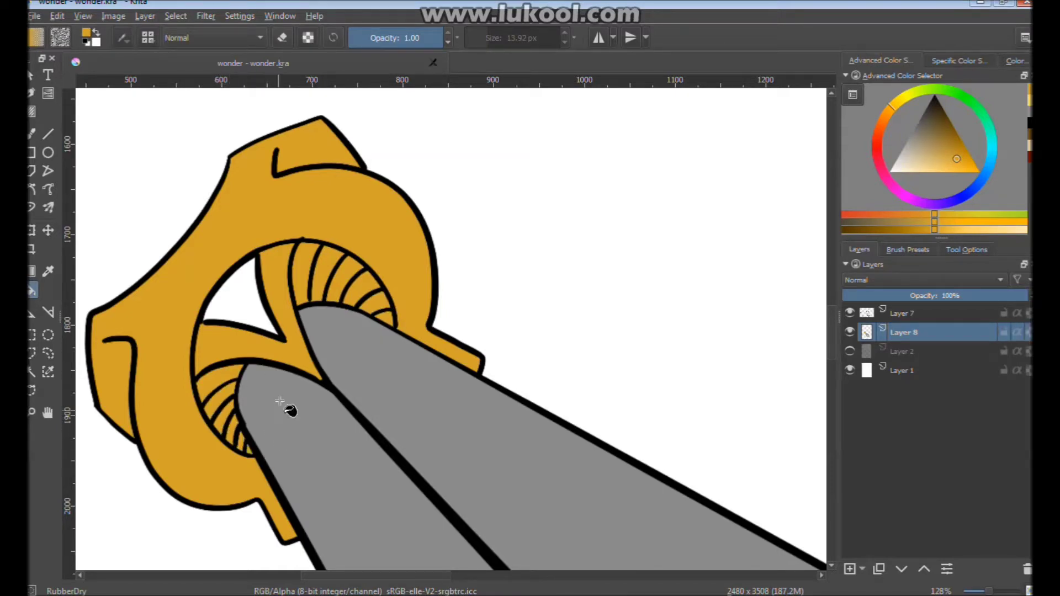
Fill the triangle inside the guard dark red
{"action": "mouse_move", "coordinate": [910, 141]}
{"action": "left_mouse_down"}
{"action": "mouse_move", "coordinate": [918, 153]}
{"action": "mouse_move", "coordinate": [974, 161]}
{"action": "mouse_move", "coordinate": [886, 127]}
{"action": "mouse_move", "coordinate": [877, 145]}
{"action": "left_mouse_up"}
{"action": "left_click_drag", "start_coordinate": [966, 155], "coordinate": [962, 142]}
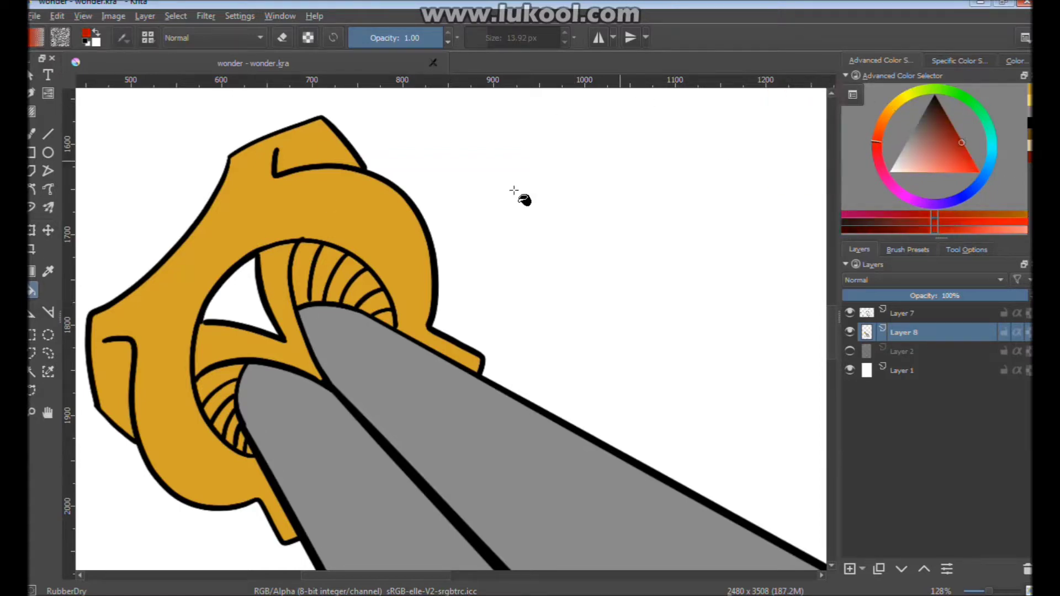
{"action": "left_click", "coordinate": [238, 307]}
{"action": "scroll", "coordinate": [501, 251], "scroll_direction": "down", "scroll_amount": 3}
{"action": "scroll", "coordinate": [530, 248], "scroll_direction": "down", "scroll_amount": 5}
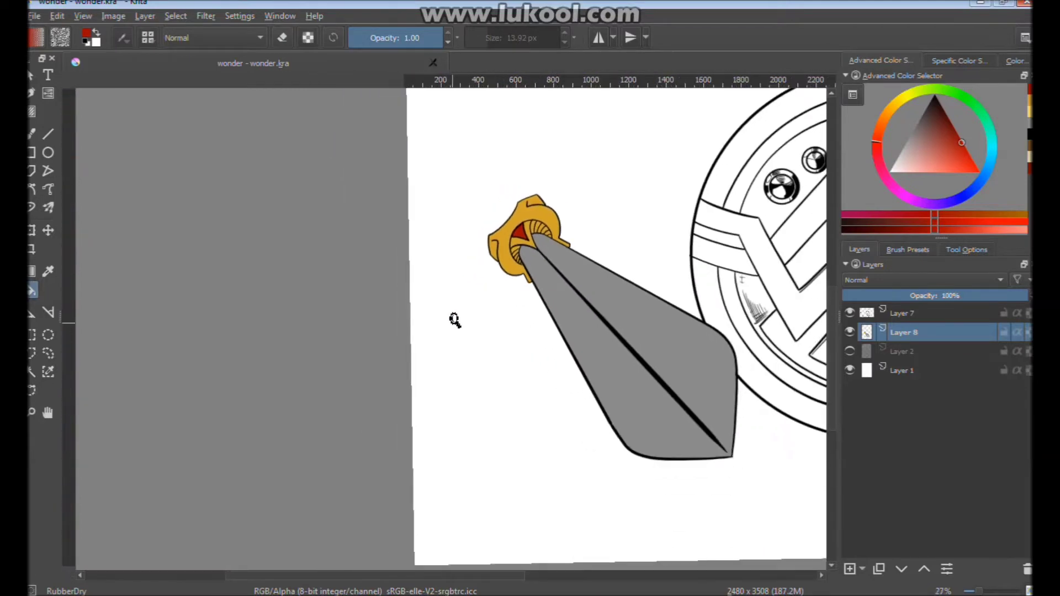
Sample the guard's gold and fill the shield's upper and lower outer ring
{"action": "left_click_drag", "start_coordinate": [443, 348], "coordinate": [306, 364]}
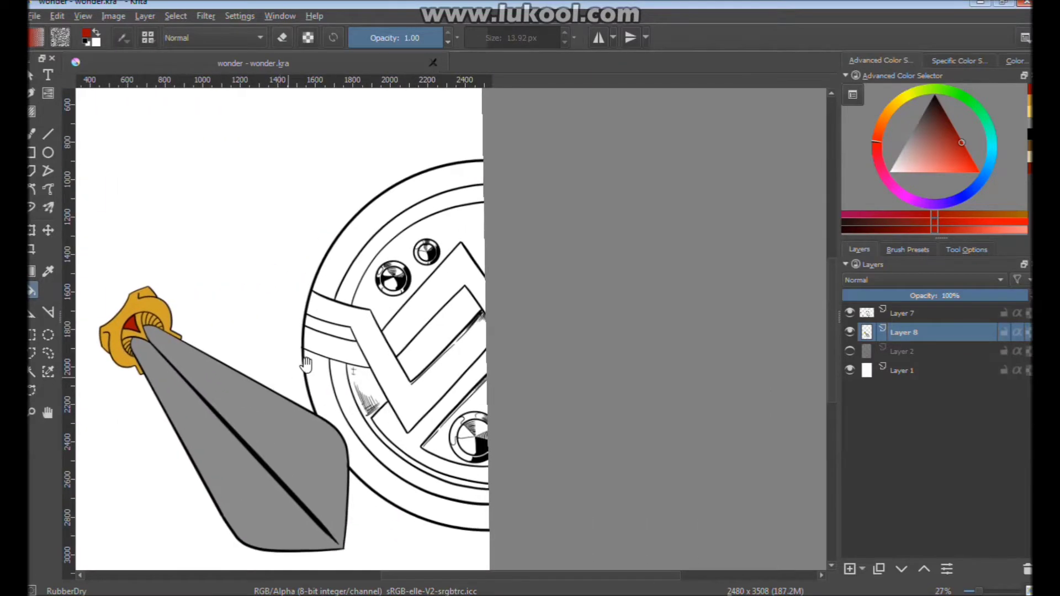
{"action": "left_click", "coordinate": [153, 304], "text": "ctrl"}
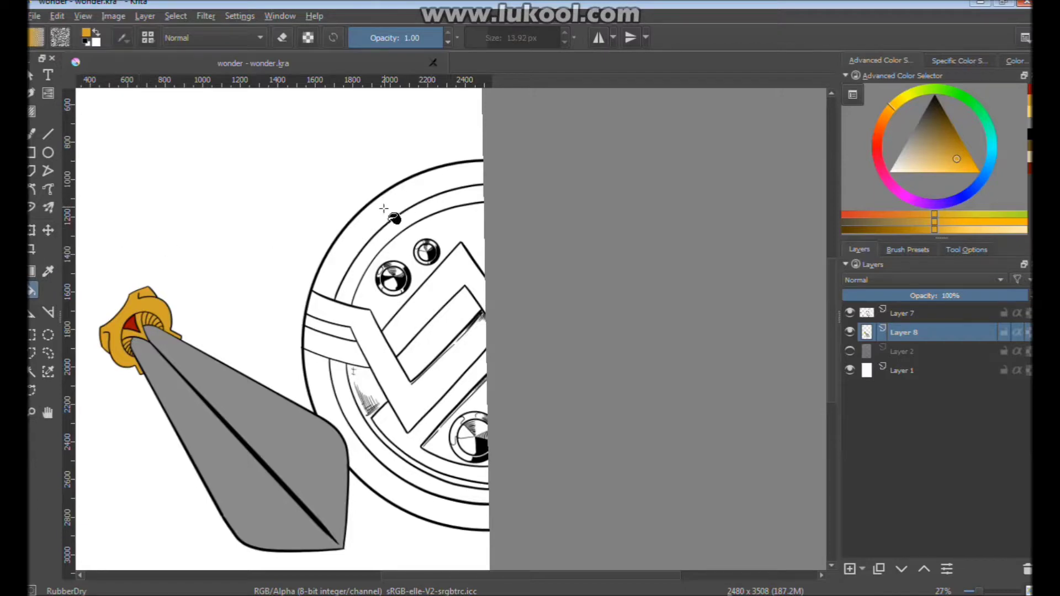
{"action": "left_click", "coordinate": [371, 218]}
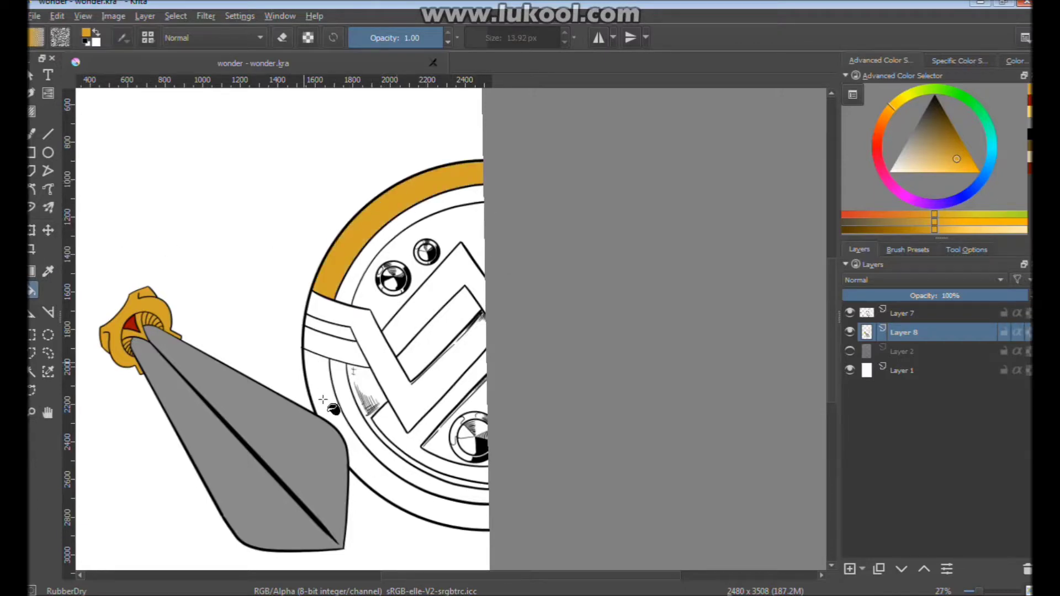
{"action": "left_click", "coordinate": [319, 378]}
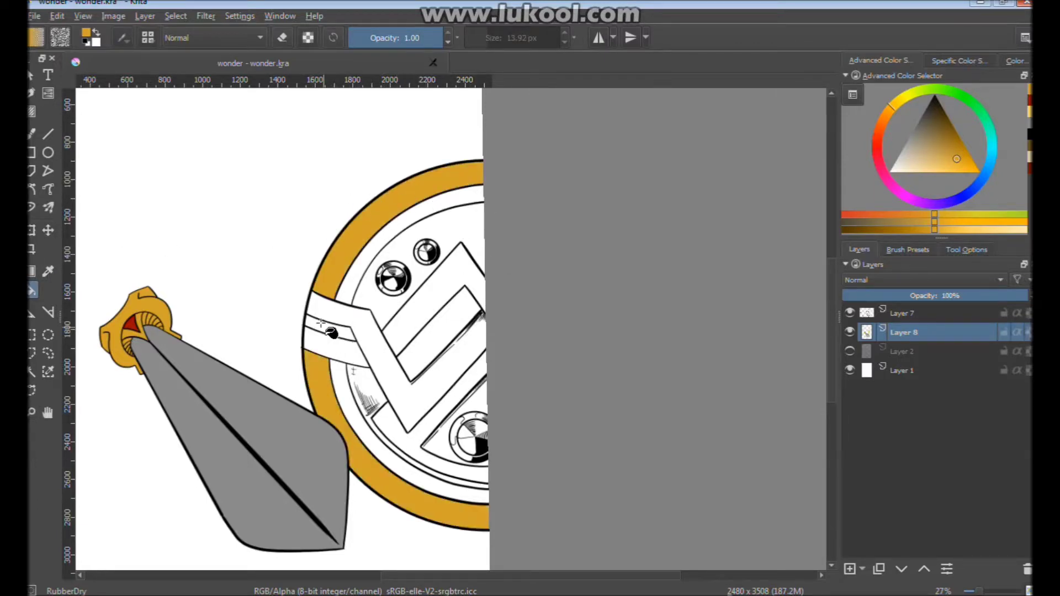
Sample red and fill the shield's inner band above and below the stripe
{"action": "left_click", "coordinate": [132, 324], "text": "ctrl"}
{"action": "left_click", "coordinate": [351, 271]}
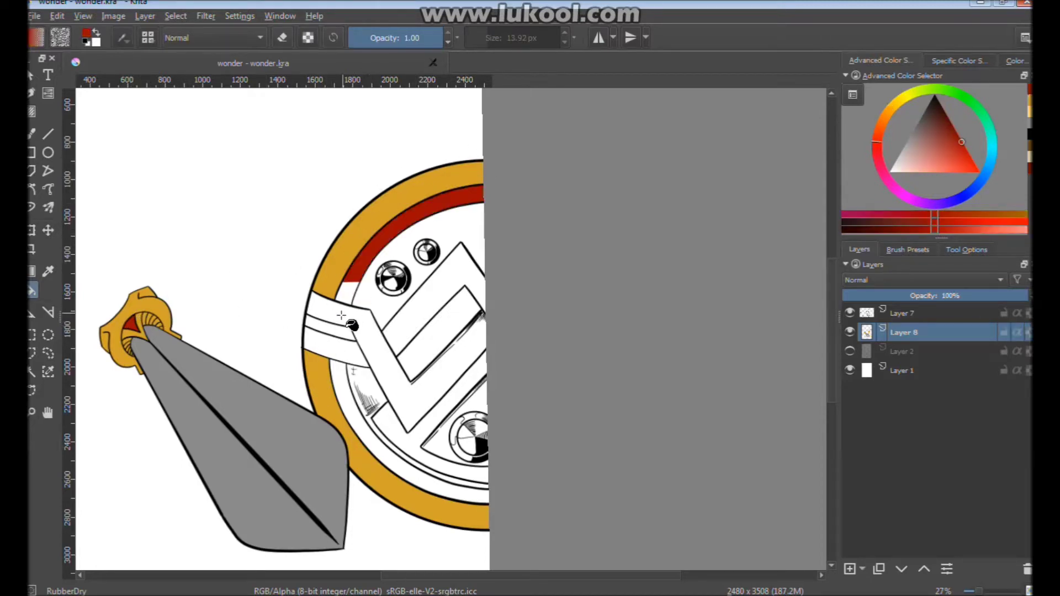
{"action": "left_click", "coordinate": [344, 387]}
Sample gold again and fill the V-shaped stripe and its upper band
{"action": "left_click", "coordinate": [322, 385], "text": "ctrl"}
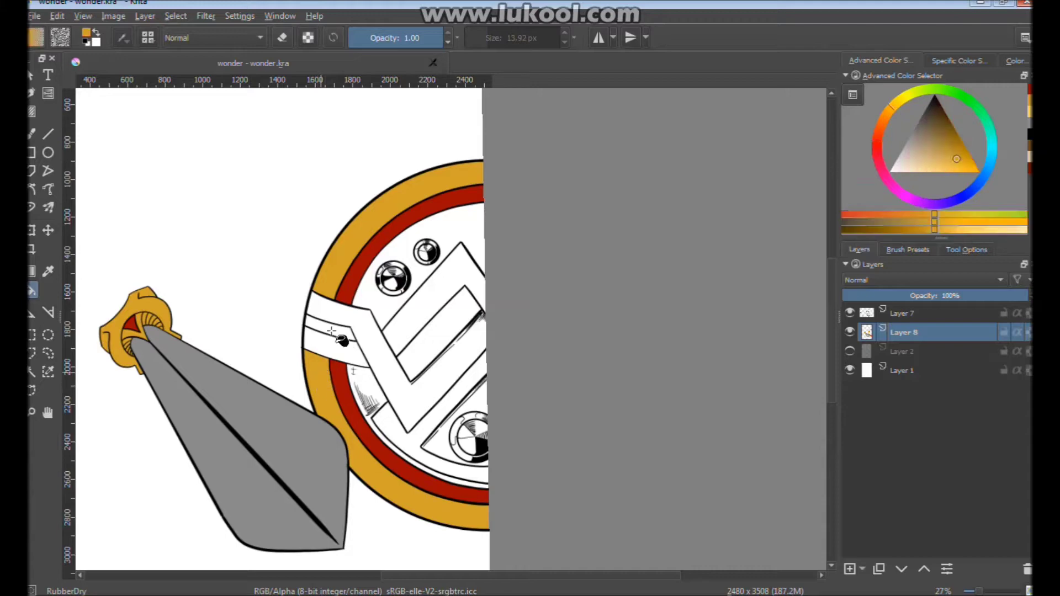
{"action": "left_click", "coordinate": [356, 318]}
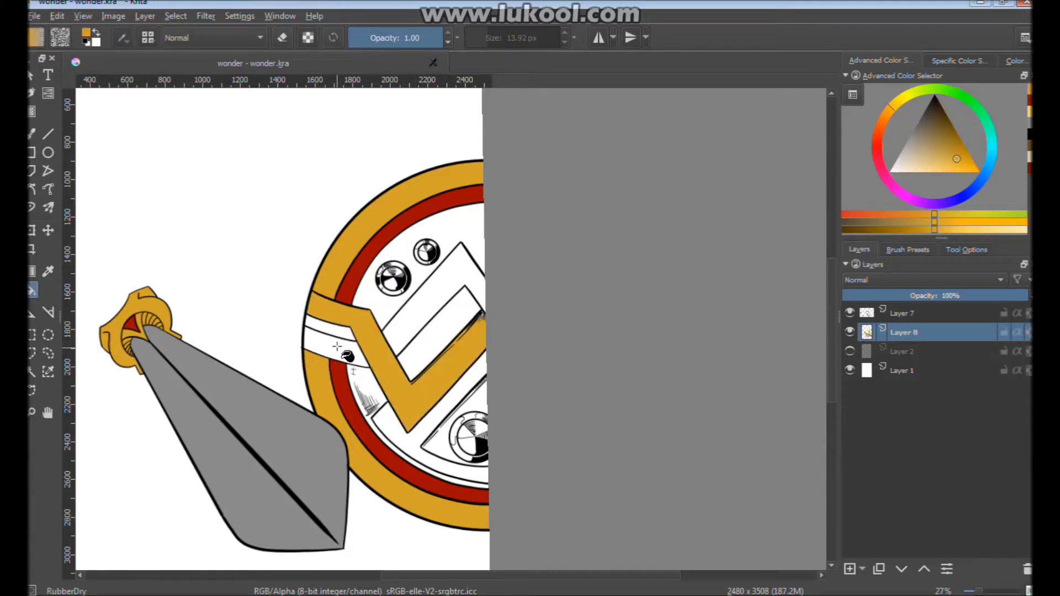
{"action": "left_click", "coordinate": [424, 319]}
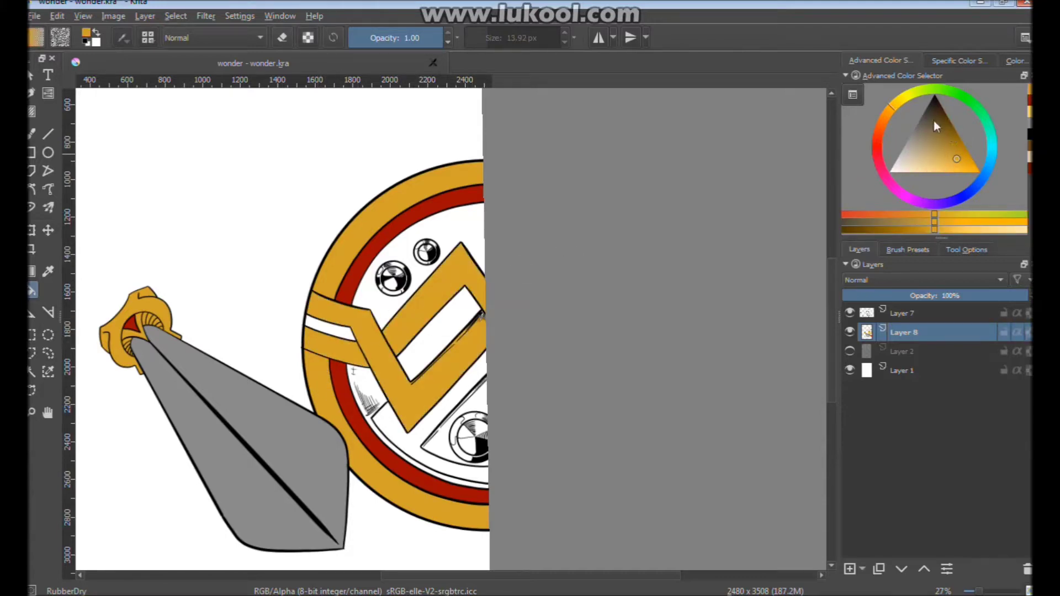
Fill the shield's centre, left edge band and lower emblem surround dark brown
{"action": "left_click", "coordinate": [889, 110]}
{"action": "left_click", "coordinate": [955, 142]}
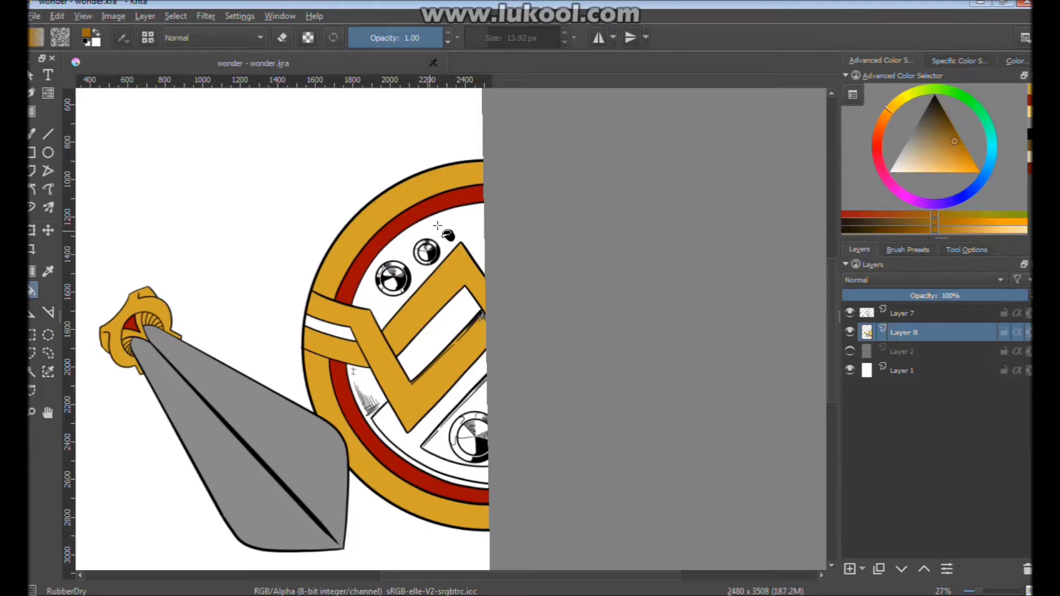
{"action": "left_click", "coordinate": [464, 216]}
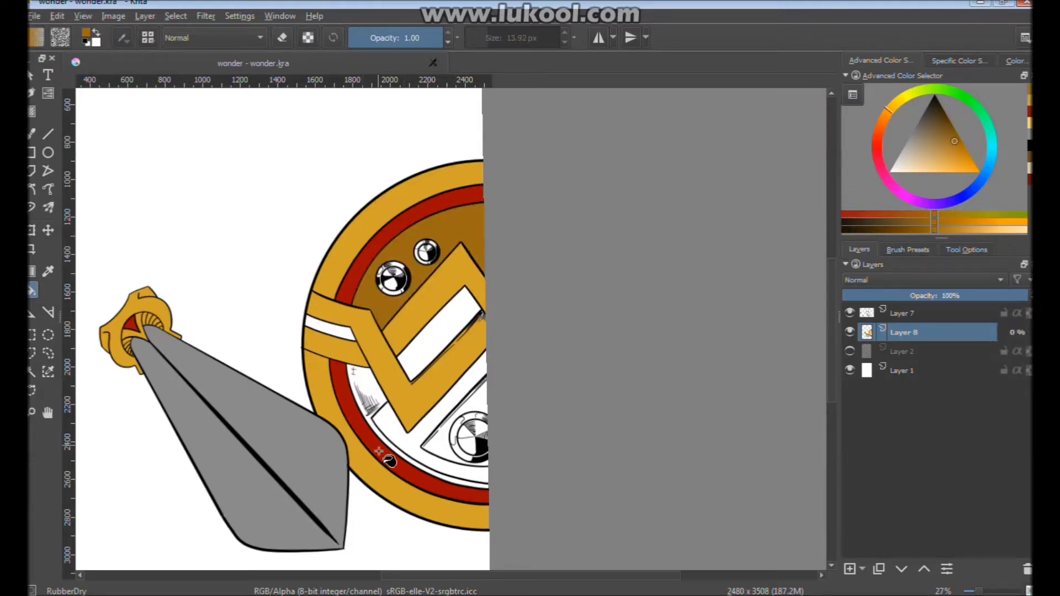
{"action": "left_click", "coordinate": [378, 451]}
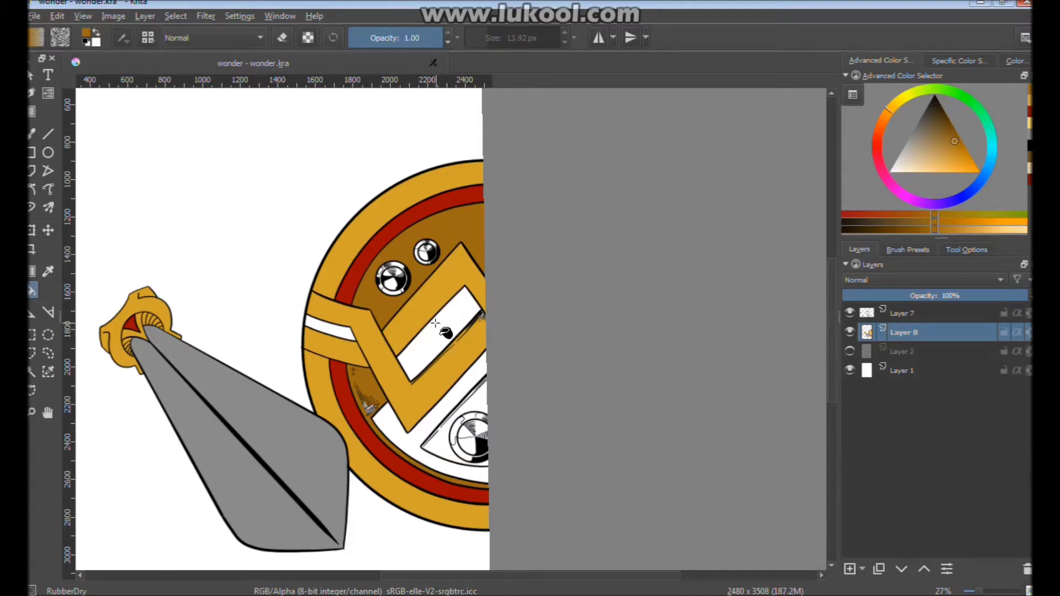
{"action": "key", "text": "ctrl+z"}
{"action": "left_click", "coordinate": [399, 438]}
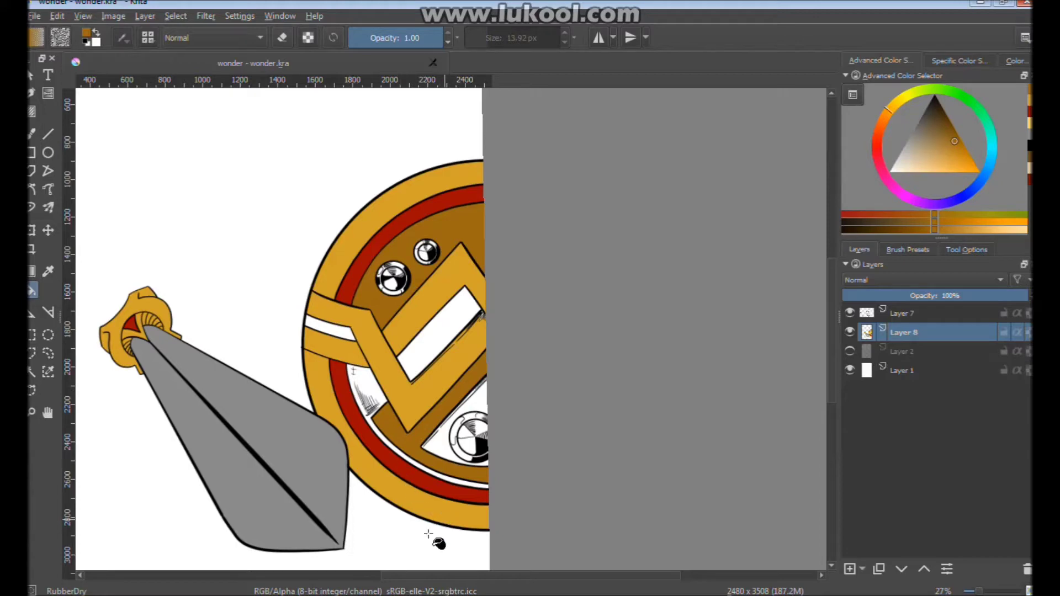
{"action": "left_click", "coordinate": [319, 326]}
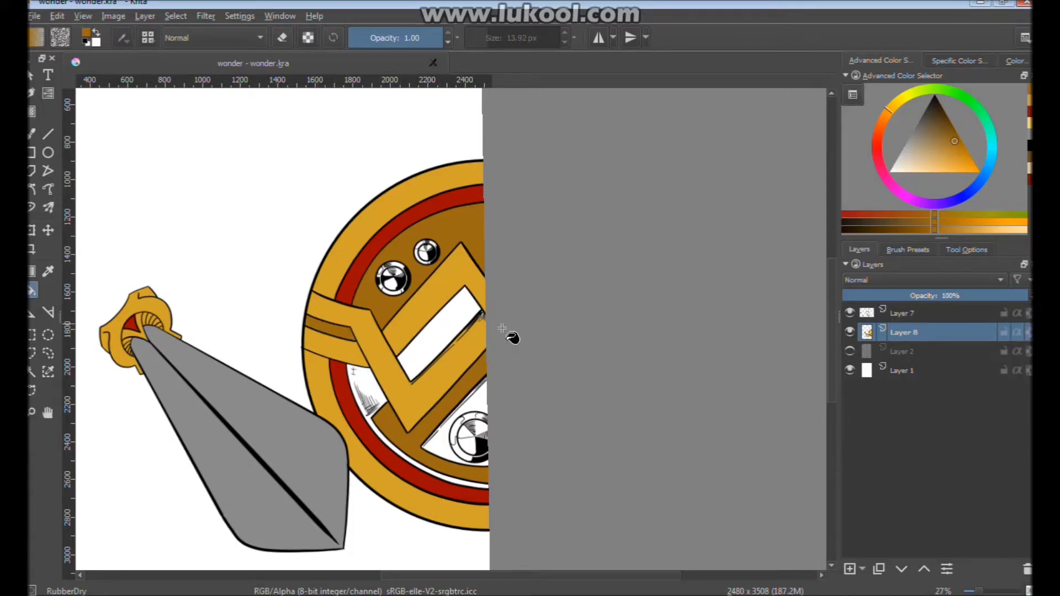
{"action": "left_click", "coordinate": [479, 413]}
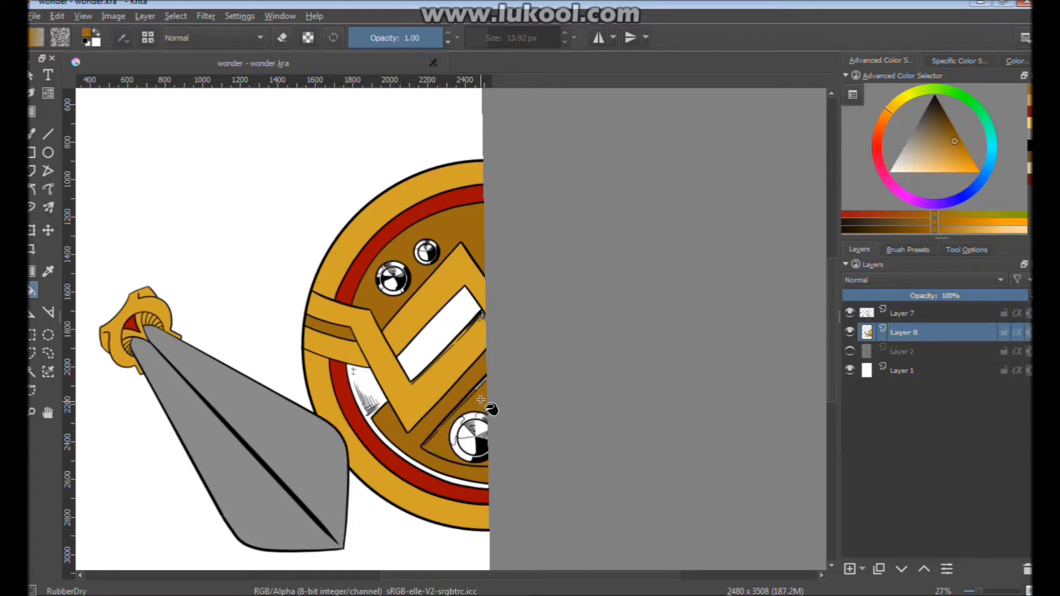
Mix a dark navy and fill the white rectangle and ring segment below
{"action": "left_click", "coordinate": [449, 378], "text": "ctrl"}
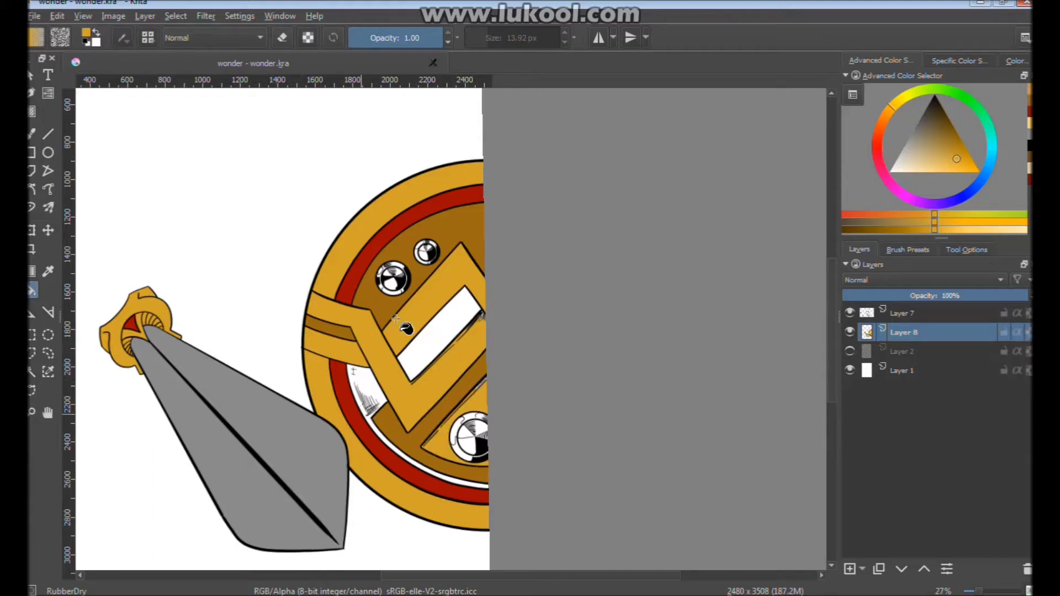
{"action": "left_click", "coordinate": [986, 173]}
{"action": "left_click_drag", "start_coordinate": [951, 124], "coordinate": [968, 116]}
{"action": "left_click", "coordinate": [948, 119]}
{"action": "left_click", "coordinate": [445, 345]}
{"action": "left_click", "coordinate": [368, 375]}
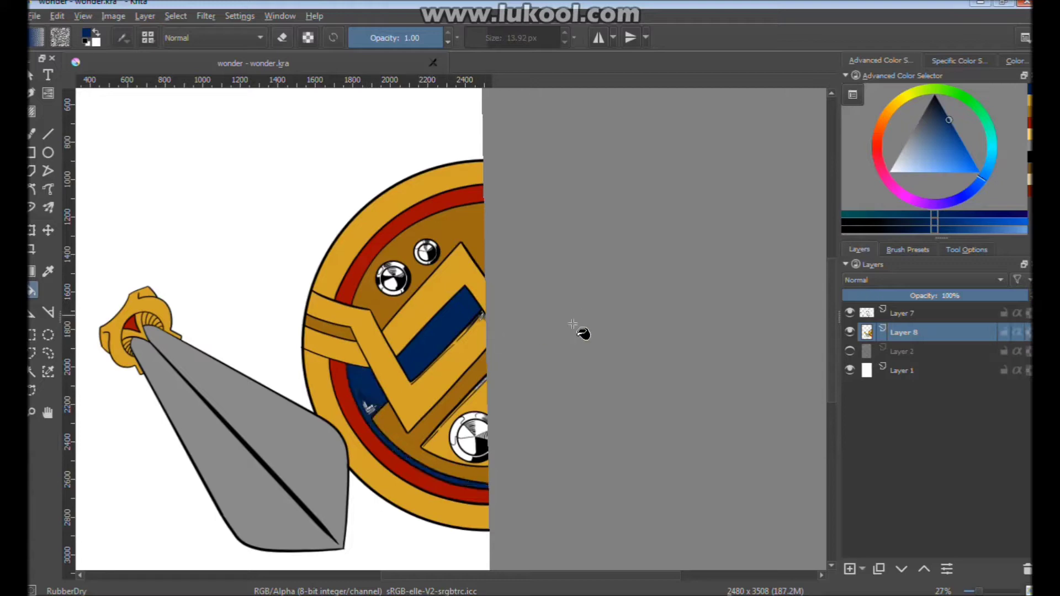
Paint navy over the white hatching with the freehand brush
{"action": "scroll", "coordinate": [438, 301], "scroll_direction": "up", "scroll_amount": 3}
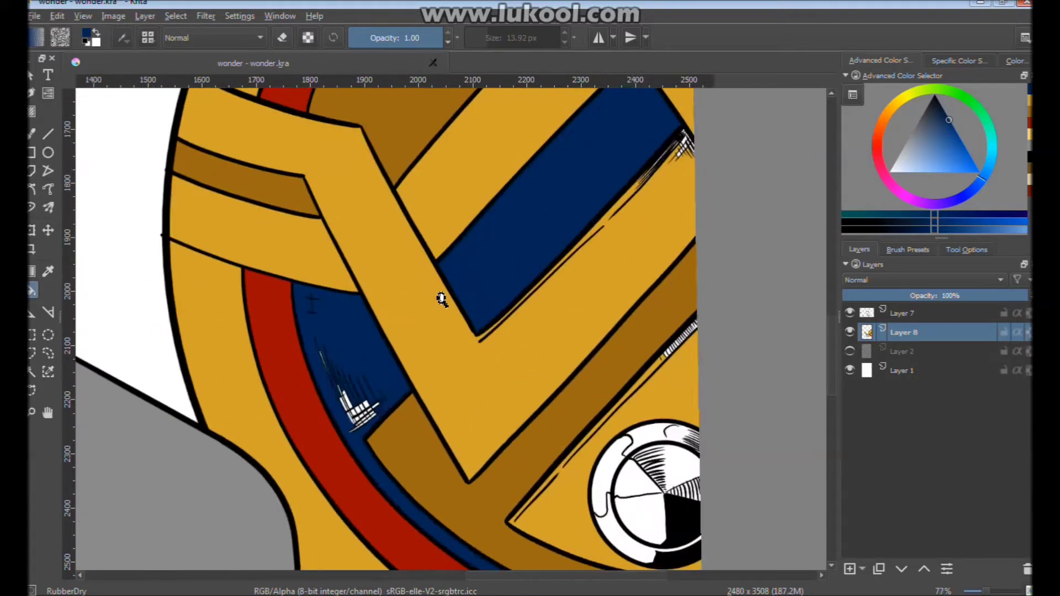
{"action": "scroll", "coordinate": [272, 284], "scroll_direction": "up", "scroll_amount": 2}
{"action": "left_click", "coordinate": [31, 134]}
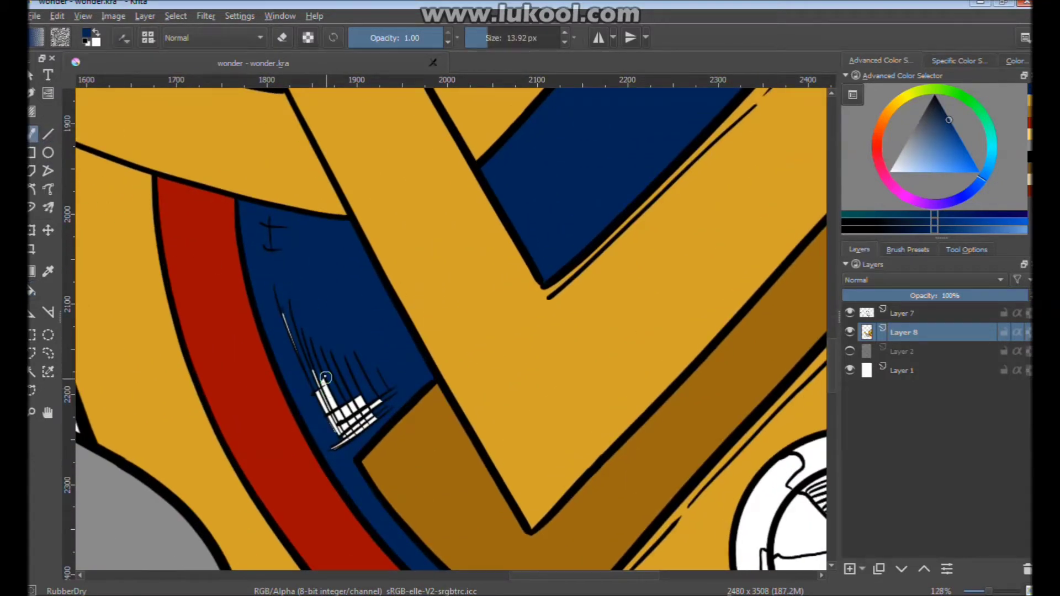
{"action": "mouse_move", "coordinate": [286, 321]}
{"action": "left_mouse_down"}
{"action": "mouse_move", "coordinate": [333, 442]}
{"action": "mouse_move", "coordinate": [371, 383]}
{"action": "mouse_move", "coordinate": [369, 414]}
{"action": "left_mouse_up"}
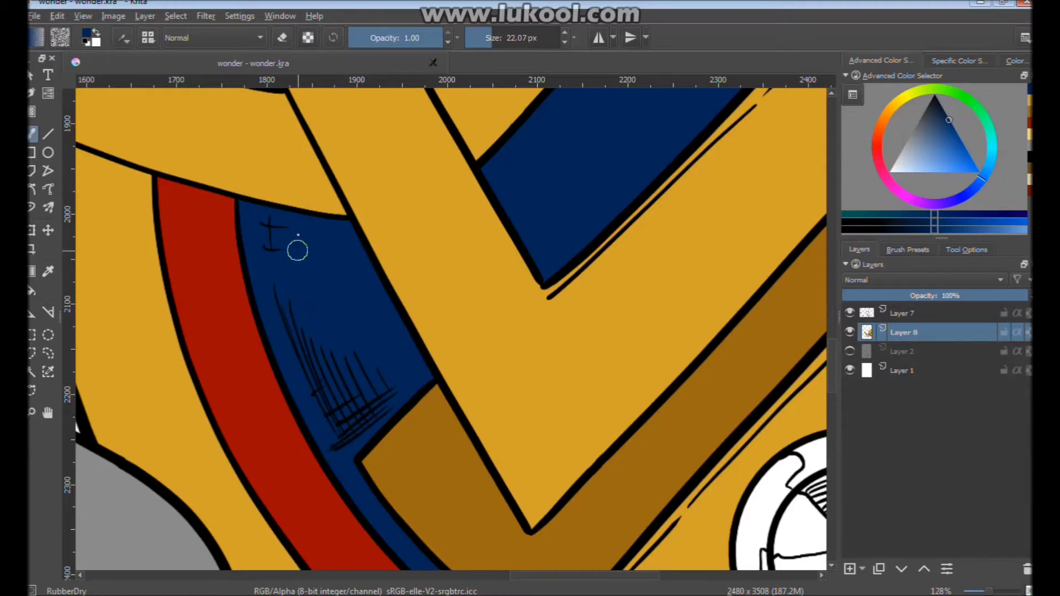
{"action": "scroll", "coordinate": [422, 316], "scroll_direction": "down", "scroll_amount": 3}
{"action": "scroll", "coordinate": [422, 316], "scroll_direction": "down", "scroll_amount": 2}
{"action": "scroll", "coordinate": [445, 359], "scroll_direction": "up", "scroll_amount": 3}
{"action": "scroll", "coordinate": [516, 298], "scroll_direction": "up", "scroll_amount": 3}
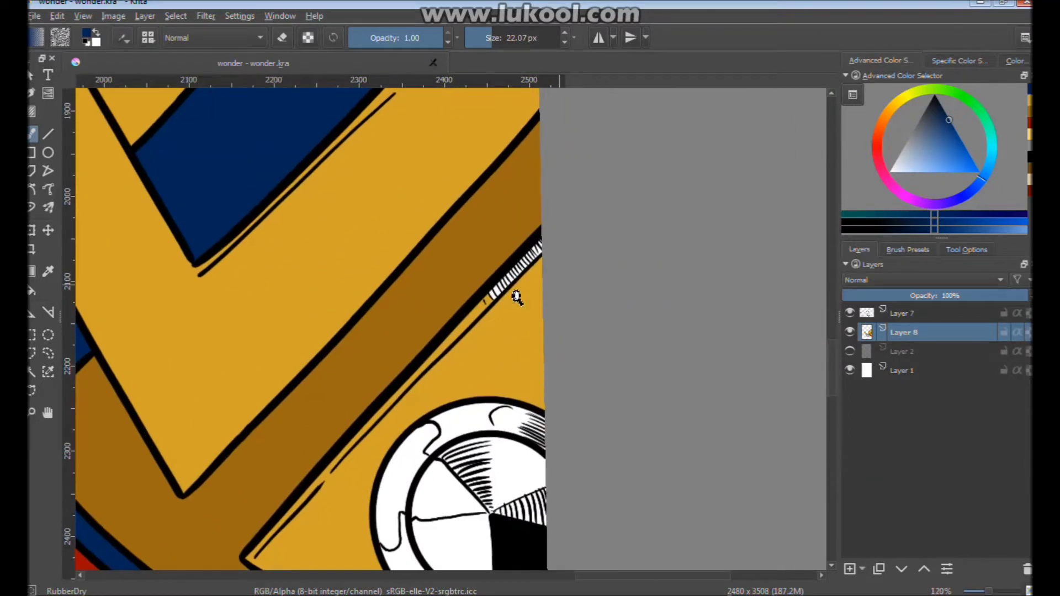
Sample the shield's gold and paint over the hatching along the stripe
{"action": "left_click", "coordinate": [504, 316], "text": "ctrl"}
{"action": "left_click_drag", "start_coordinate": [538, 246], "coordinate": [470, 320]}
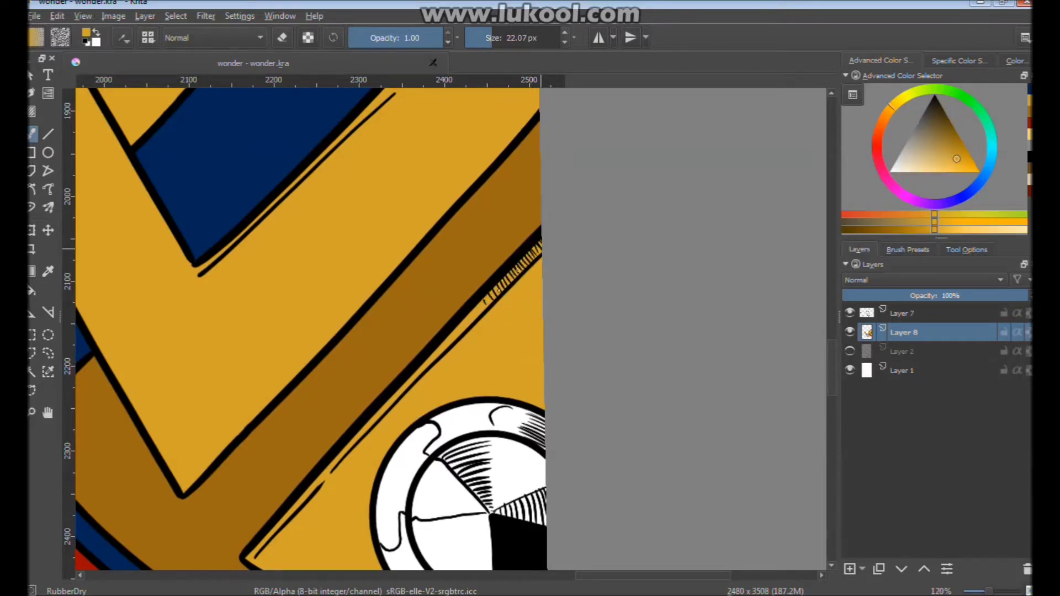
{"action": "scroll", "coordinate": [475, 276], "scroll_direction": "up", "scroll_amount": 5}
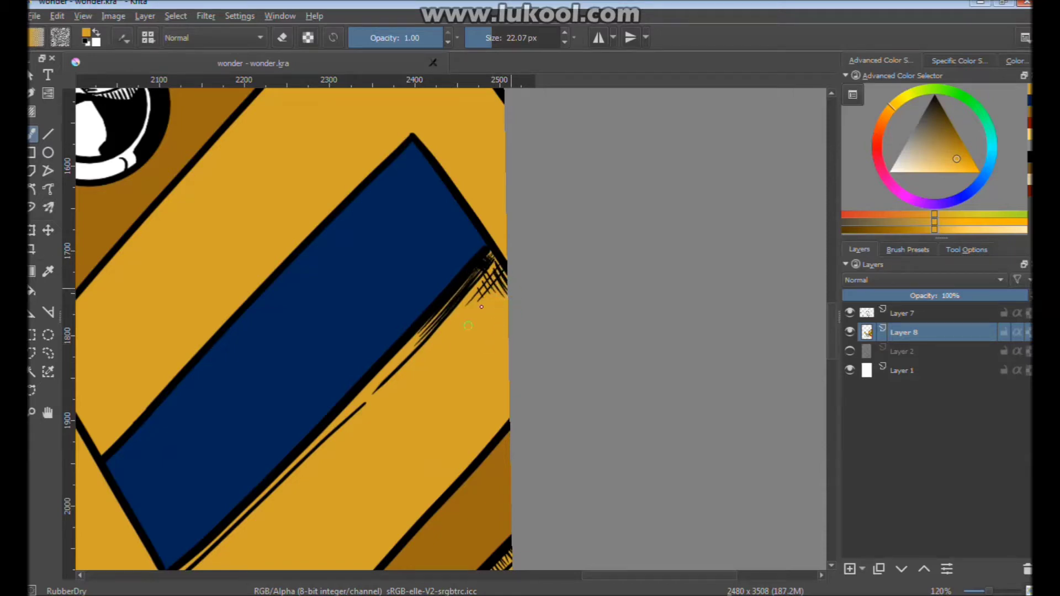
{"action": "scroll", "coordinate": [462, 331], "scroll_direction": "down", "scroll_amount": 3}
{"action": "scroll", "coordinate": [433, 350], "scroll_direction": "down", "scroll_amount": 2}
{"action": "scroll", "coordinate": [422, 360], "scroll_direction": "down", "scroll_amount": 1}
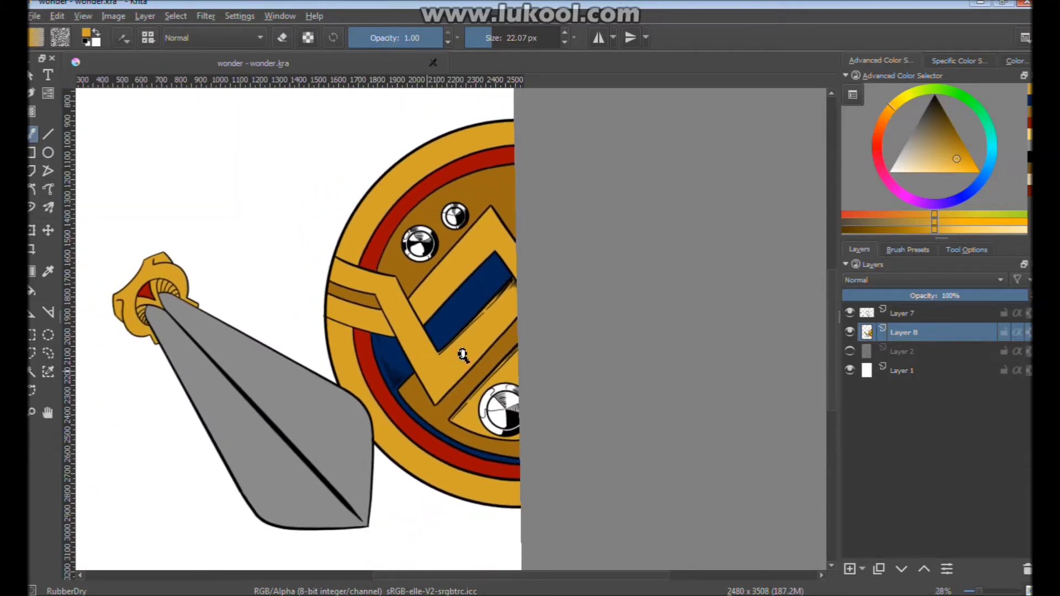
Sample the sword's grey and paint over the lower emblem's centre
{"action": "left_click", "coordinate": [322, 419], "text": "ctrl"}
{"action": "scroll", "coordinate": [485, 386], "scroll_direction": "up", "scroll_amount": 2}
{"action": "scroll", "coordinate": [475, 337], "scroll_direction": "up", "scroll_amount": 2}
{"action": "mouse_move", "coordinate": [509, 382]}
{"action": "left_mouse_down"}
{"action": "mouse_move", "coordinate": [513, 342]}
{"action": "mouse_move", "coordinate": [502, 326]}
{"action": "mouse_move", "coordinate": [447, 317]}
{"action": "mouse_move", "coordinate": [425, 381]}
{"action": "mouse_move", "coordinate": [445, 417]}
{"action": "mouse_move", "coordinate": [462, 392]}
{"action": "left_mouse_up"}
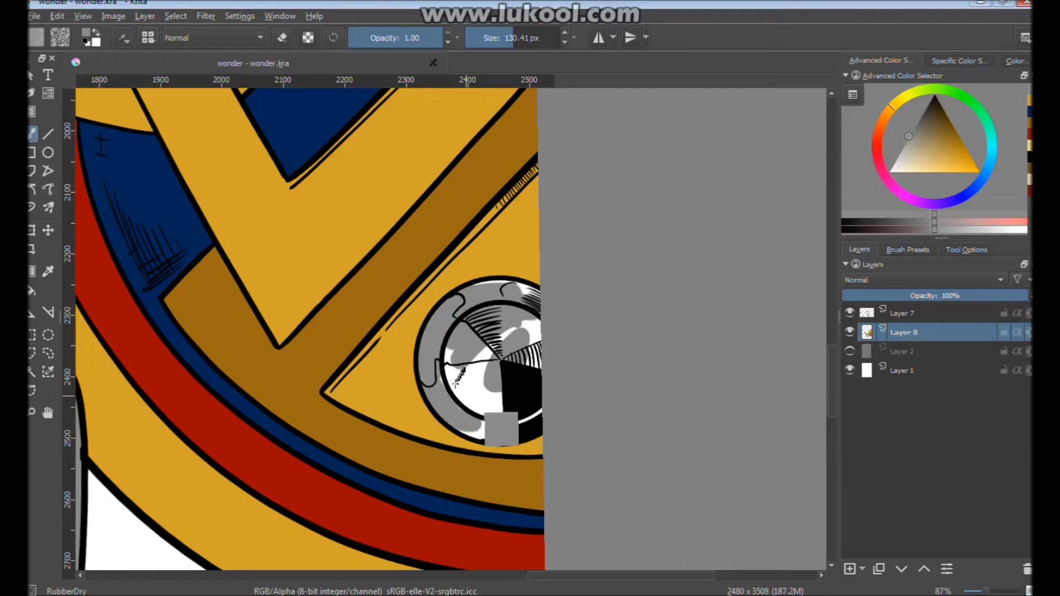
Undo the stray grey and repaint the emblem's lower-left rim grey
{"action": "key", "text": "ctrl+z"}
{"action": "mouse_move", "coordinate": [428, 334]}
{"action": "left_mouse_down"}
{"action": "mouse_move", "coordinate": [425, 386]}
{"action": "mouse_move", "coordinate": [471, 427]}
{"action": "mouse_move", "coordinate": [543, 398]}
{"action": "mouse_move", "coordinate": [530, 323]}
{"action": "mouse_move", "coordinate": [539, 296]}
{"action": "mouse_move", "coordinate": [458, 309]}
{"action": "mouse_move", "coordinate": [425, 359]}
{"action": "mouse_move", "coordinate": [486, 309]}
{"action": "mouse_move", "coordinate": [464, 365]}
{"action": "mouse_move", "coordinate": [492, 403]}
{"action": "mouse_move", "coordinate": [508, 398]}
{"action": "left_mouse_up"}
{"action": "scroll", "coordinate": [506, 398], "scroll_direction": "down", "scroll_amount": 1}
{"action": "scroll", "coordinate": [497, 331], "scroll_direction": "down", "scroll_amount": 5}
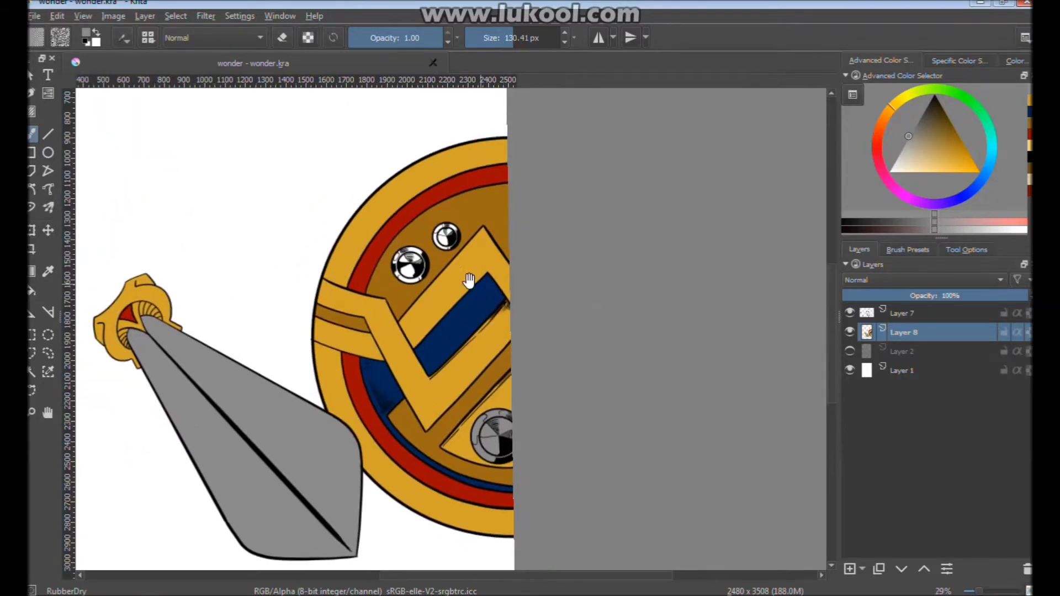
{"action": "scroll", "coordinate": [411, 257], "scroll_direction": "up", "scroll_amount": 3}
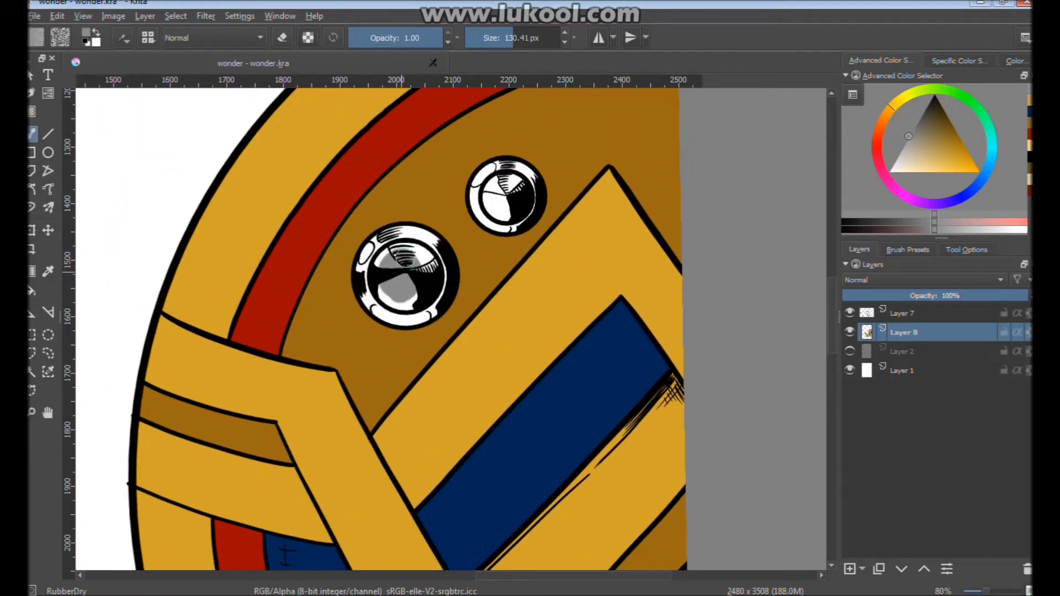
Paint grey over the left and right emblems' white faces and highlights
{"action": "mouse_move", "coordinate": [405, 254]}
{"action": "left_mouse_down"}
{"action": "mouse_move", "coordinate": [381, 298]}
{"action": "mouse_move", "coordinate": [365, 264]}
{"action": "left_mouse_up"}
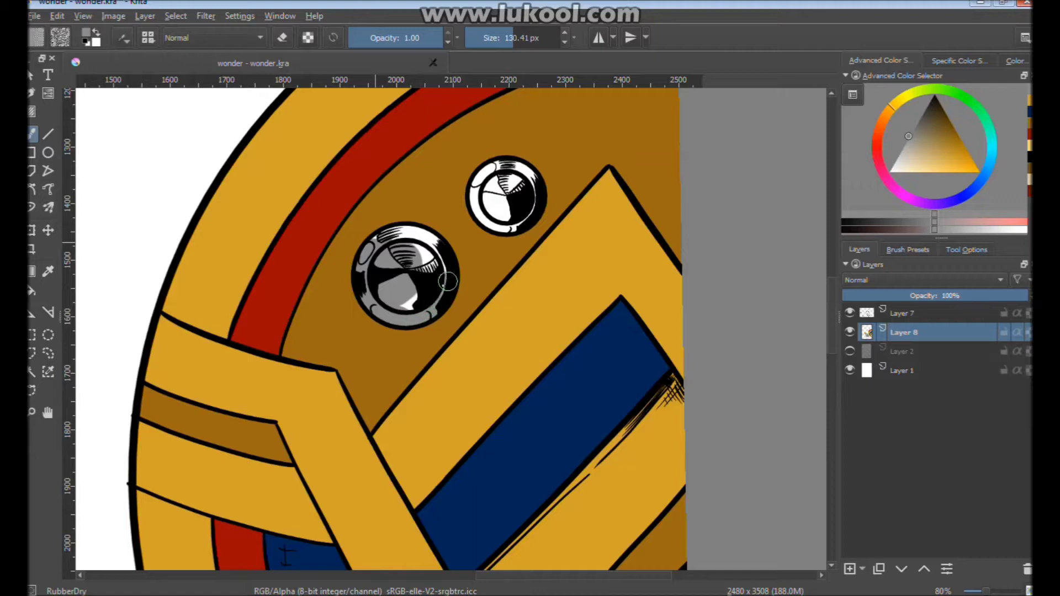
{"action": "left_click_drag", "start_coordinate": [434, 255], "coordinate": [419, 248]}
{"action": "left_click_drag", "start_coordinate": [401, 302], "coordinate": [409, 307]}
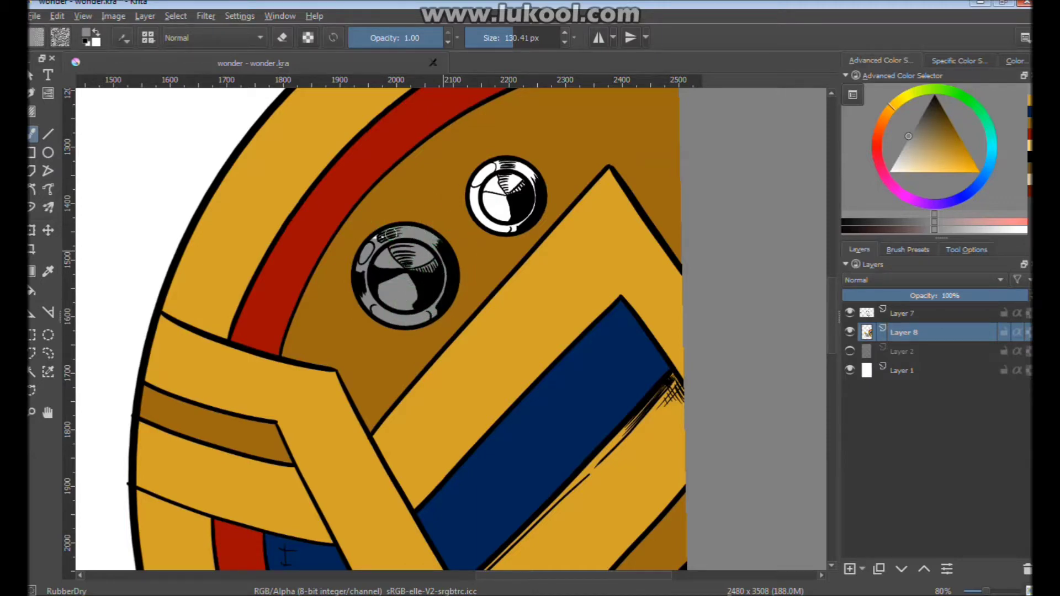
{"action": "left_click_drag", "start_coordinate": [486, 207], "coordinate": [489, 200]}
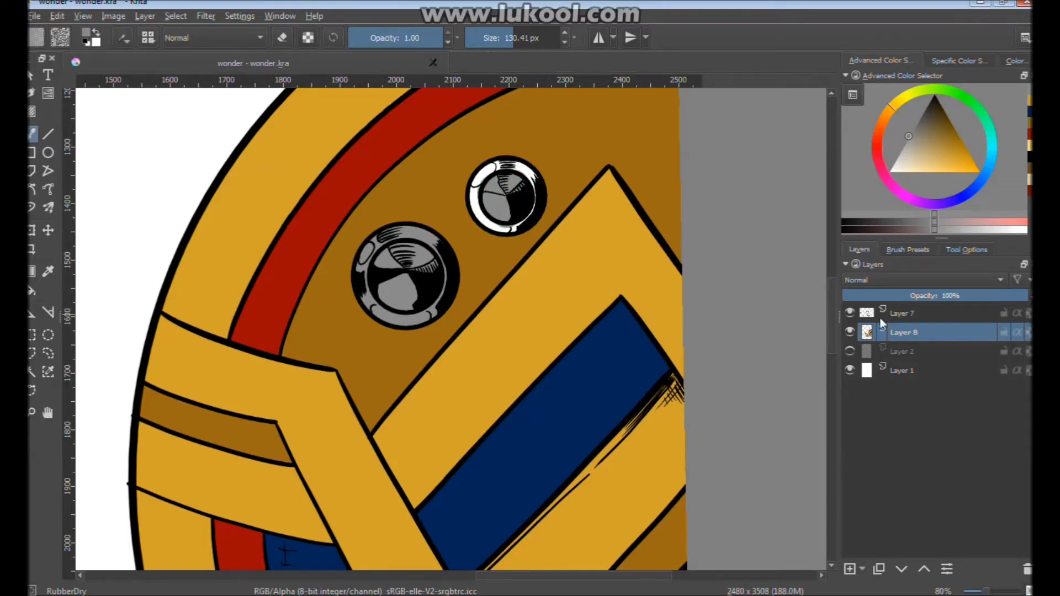
{"action": "left_click", "coordinate": [970, 252]}
Try filling the small emblem's ring grey in Fast mode, undoing it twice
{"action": "left_click", "coordinate": [32, 291]}
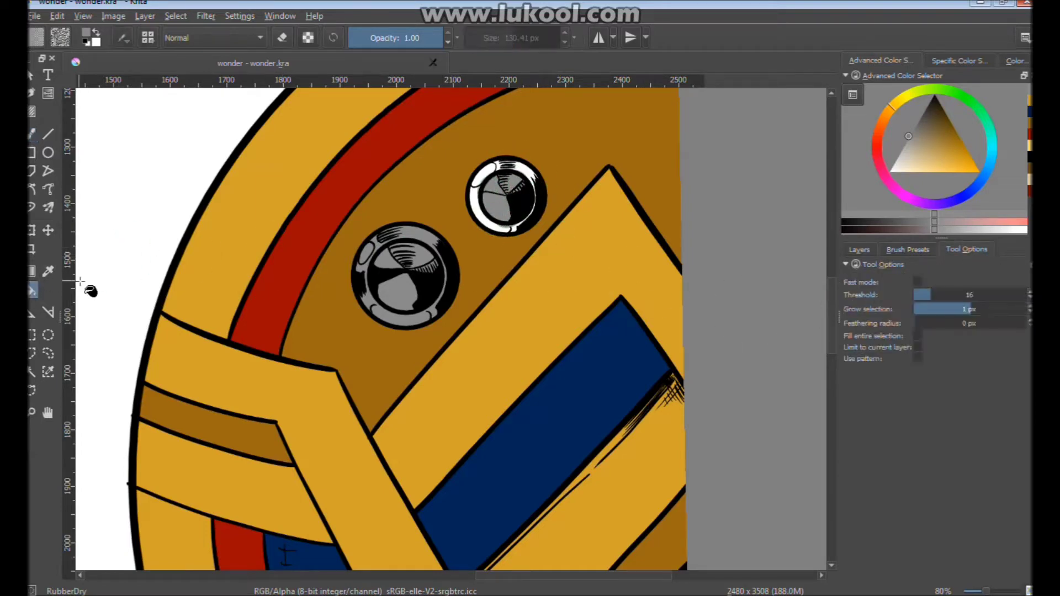
{"action": "left_click", "coordinate": [918, 282]}
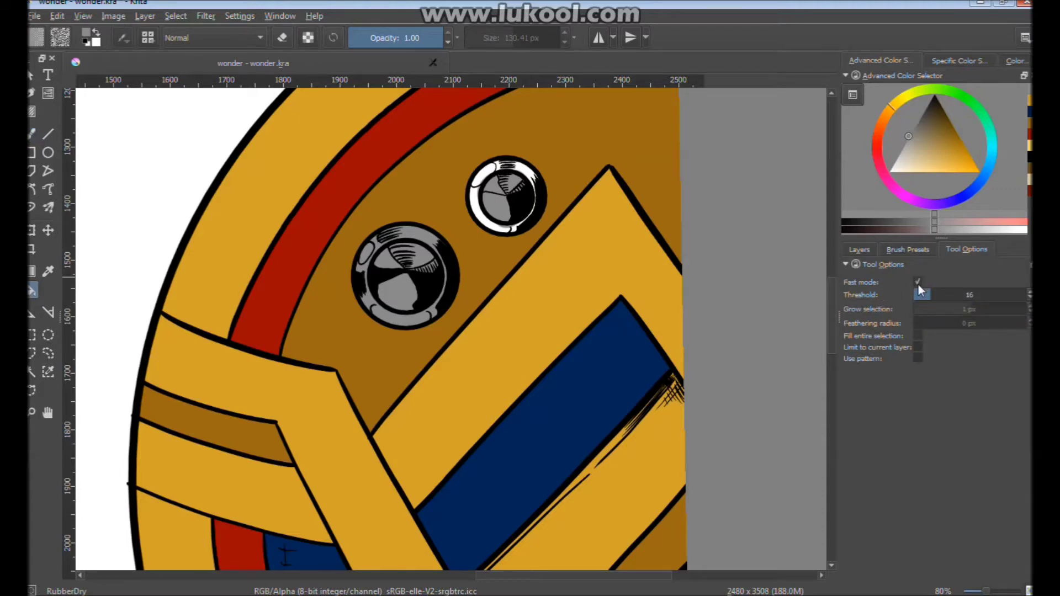
{"action": "left_click", "coordinate": [474, 194]}
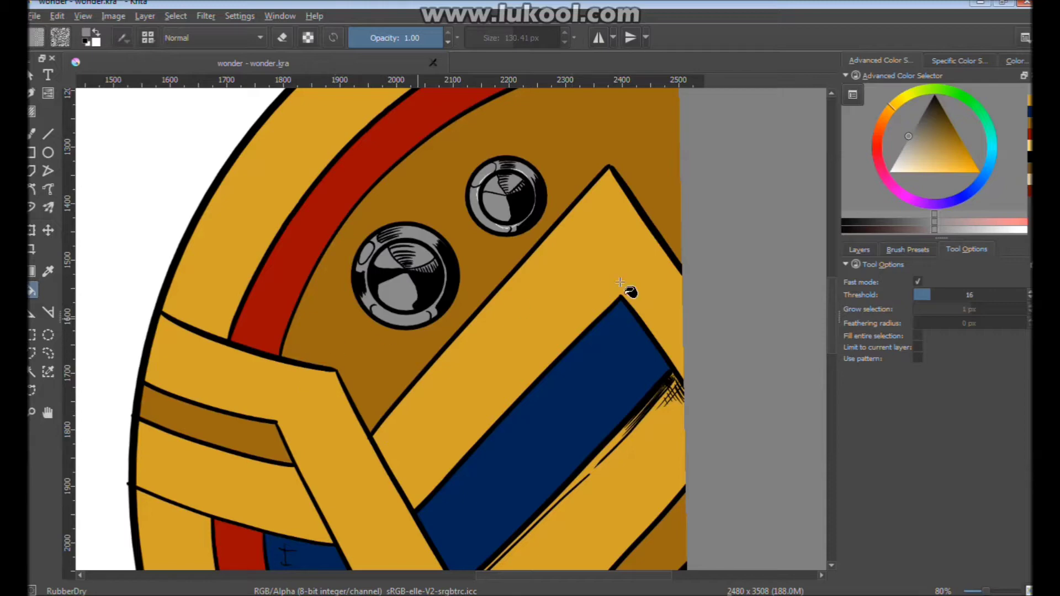
{"action": "key", "text": "ctrl+z"}
{"action": "left_click", "coordinate": [905, 250]}
{"action": "left_click", "coordinate": [859, 249]}
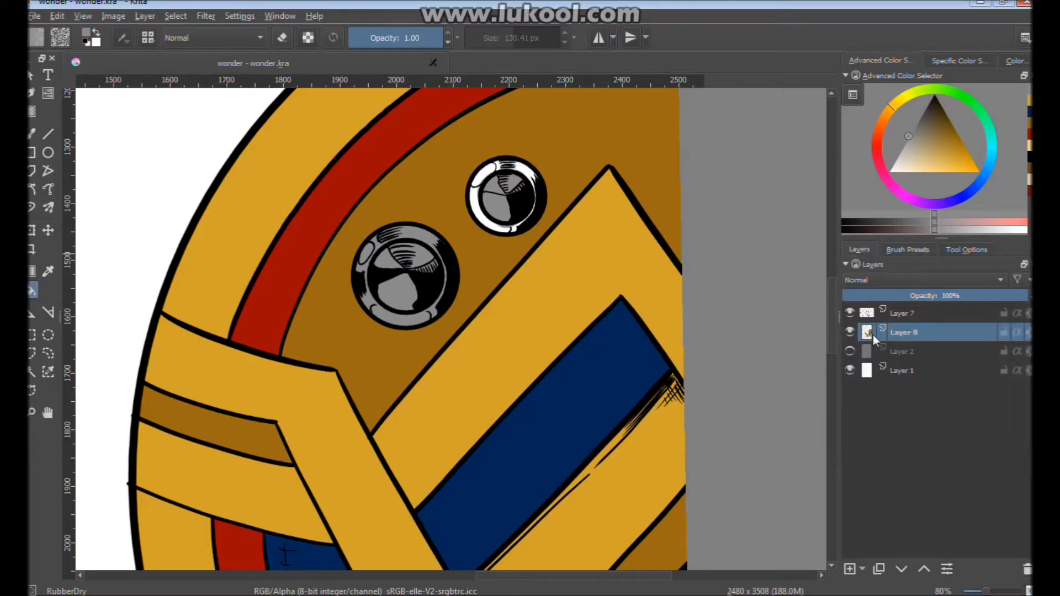
{"action": "left_click", "coordinate": [475, 202]}
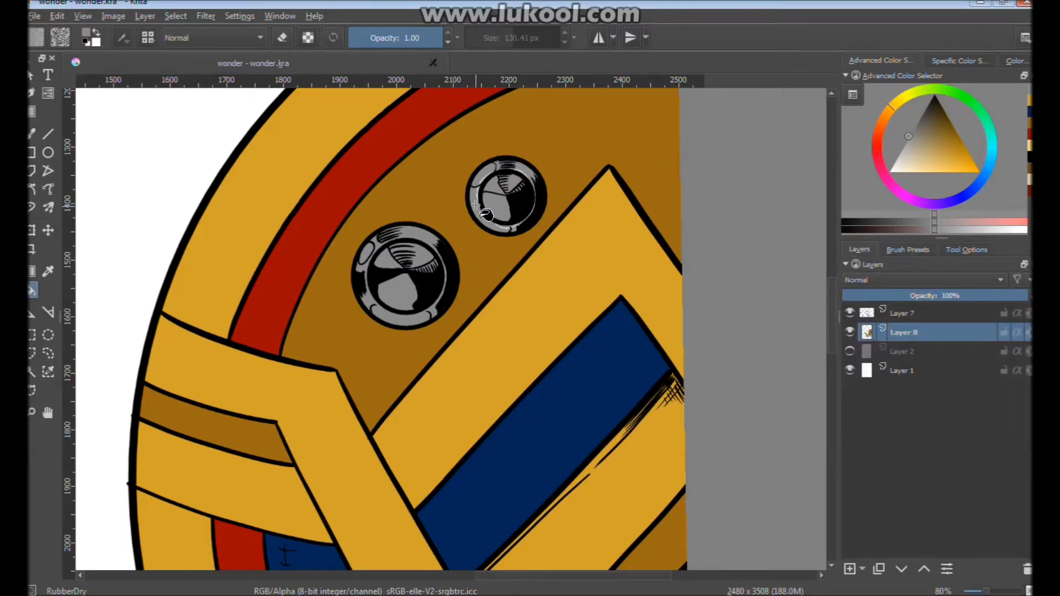
{"action": "key", "text": "ctrl+z"}
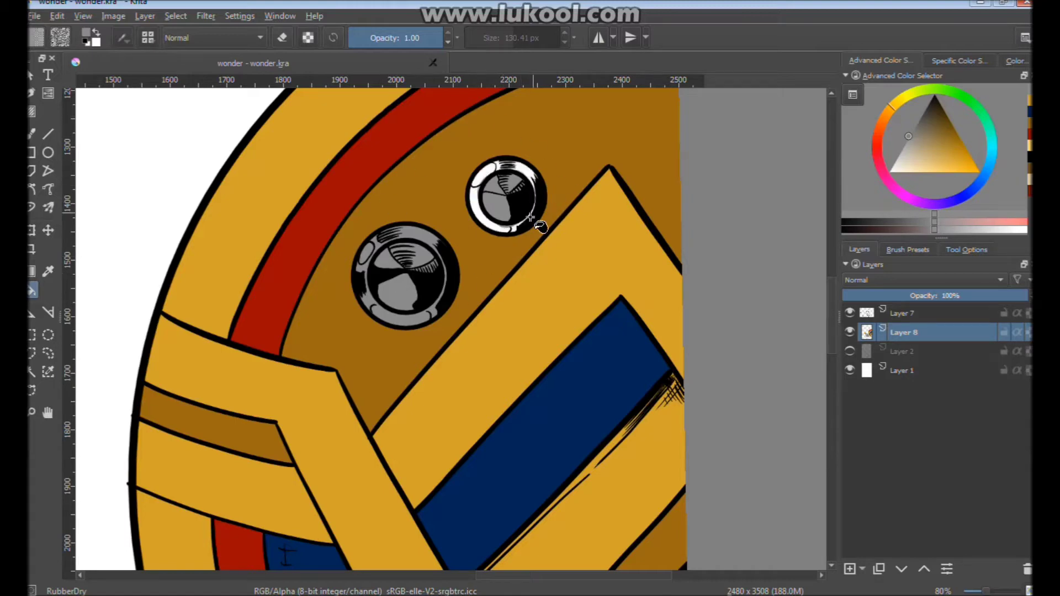
Choose black as the painting colour
{"action": "scroll", "coordinate": [475, 281], "scroll_direction": "down", "scroll_amount": 3}
{"action": "scroll", "coordinate": [480, 279], "scroll_direction": "down", "scroll_amount": 2}
{"action": "scroll", "coordinate": [488, 274], "scroll_direction": "up", "scroll_amount": 1}
{"action": "scroll", "coordinate": [543, 230], "scroll_direction": "up", "scroll_amount": 2}
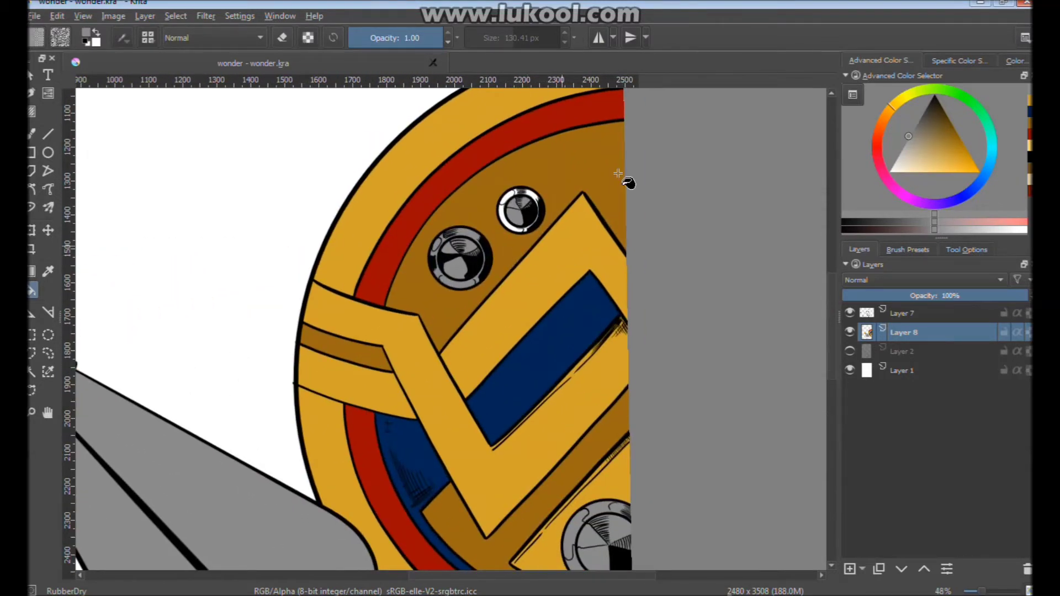
{"action": "scroll", "coordinate": [469, 224], "scroll_direction": "up", "scroll_amount": 1}
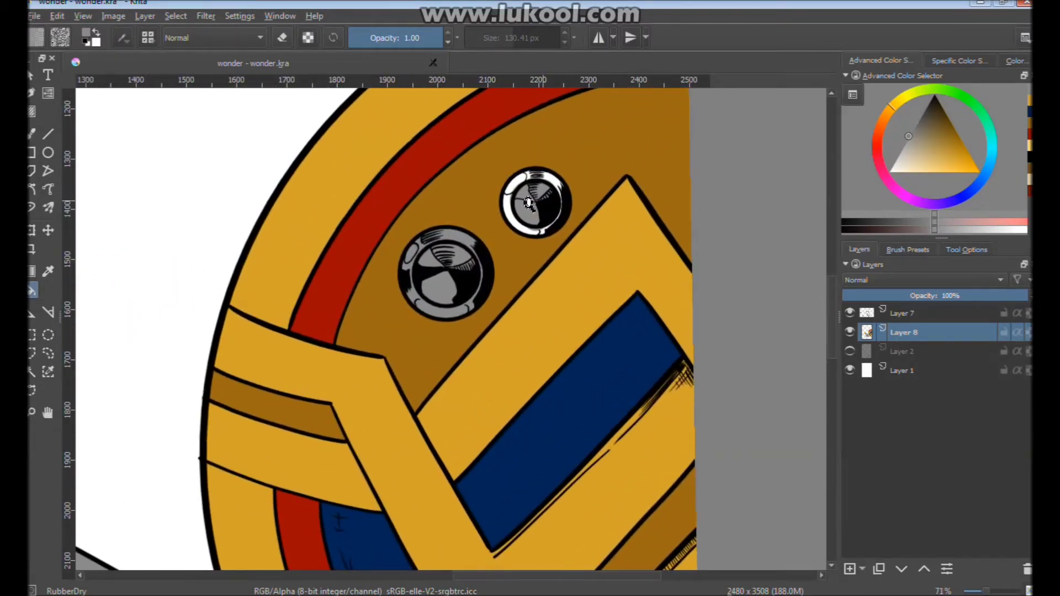
{"action": "scroll", "coordinate": [463, 278], "scroll_direction": "down", "scroll_amount": 3}
{"action": "scroll", "coordinate": [463, 278], "scroll_direction": "down", "scroll_amount": 1}
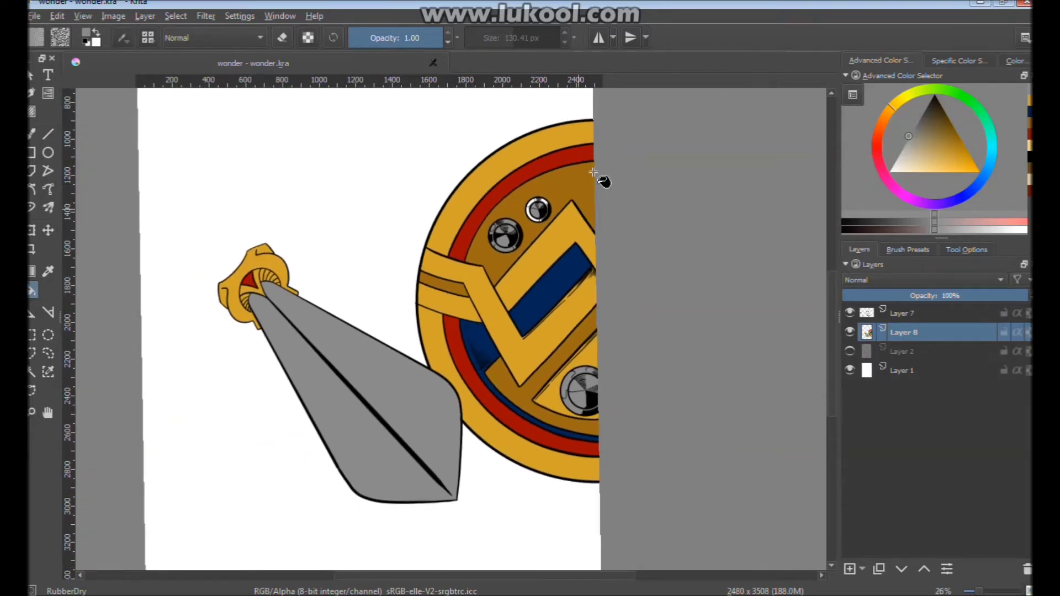
{"action": "left_click", "coordinate": [976, 252]}
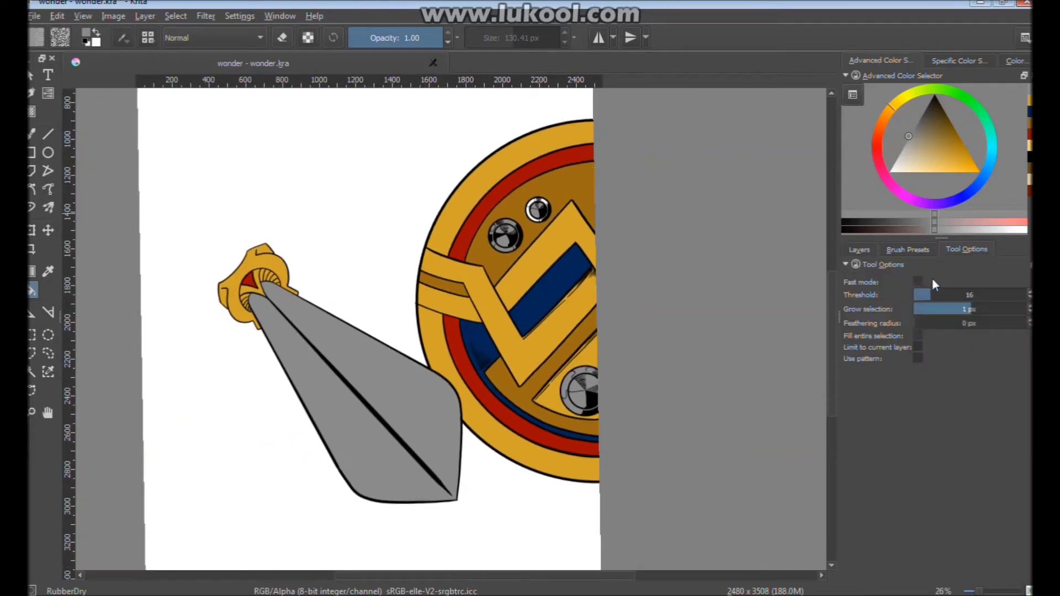
{"action": "left_click", "coordinate": [541, 220], "text": "ctrl"}
{"action": "scroll", "coordinate": [540, 217], "scroll_direction": "up", "scroll_amount": 5}
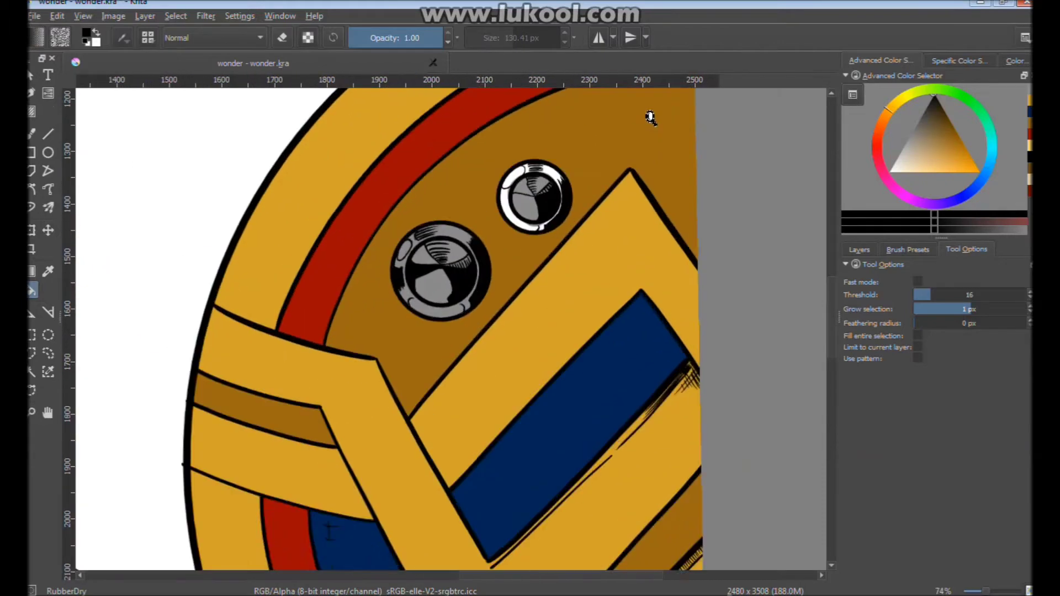
Paint sampled grey over the small knob's white rim freehand
{"action": "left_click", "coordinate": [39, 136]}
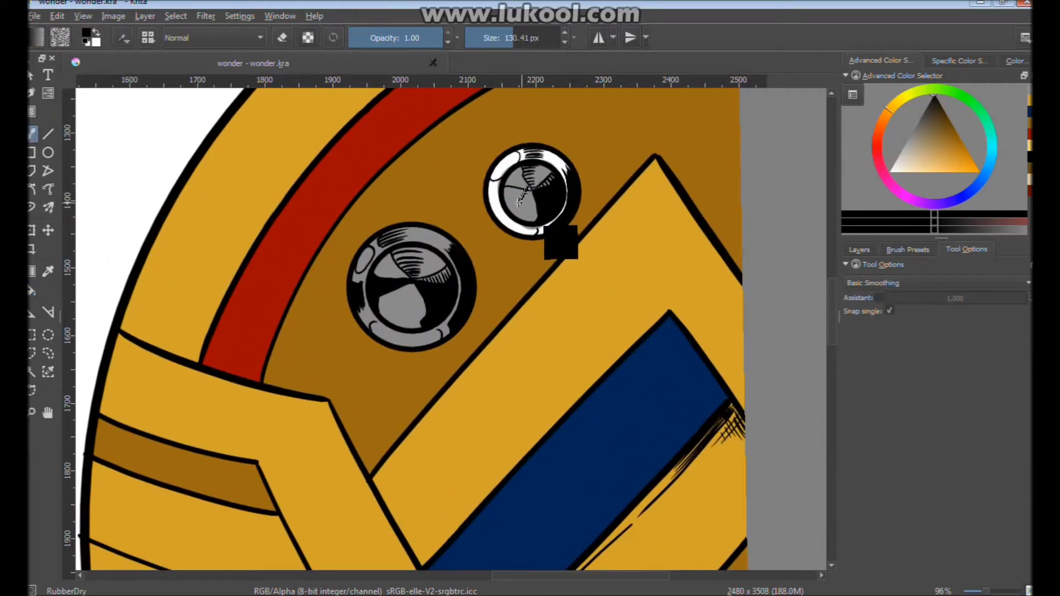
{"action": "left_click", "coordinate": [518, 172], "text": "ctrl"}
{"action": "left_click_drag", "start_coordinate": [518, 172], "coordinate": [504, 170]}
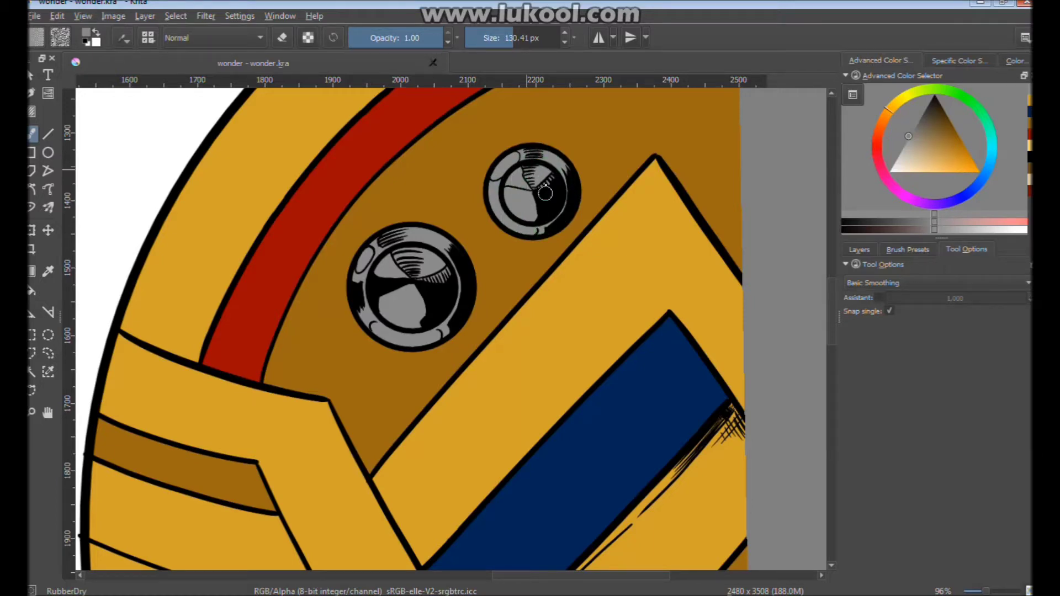
Check the flat colours by toggling Layer 7's line art, then add a layer above Layer 8
{"action": "left_click_drag", "start_coordinate": [556, 241], "coordinate": [483, 315]}
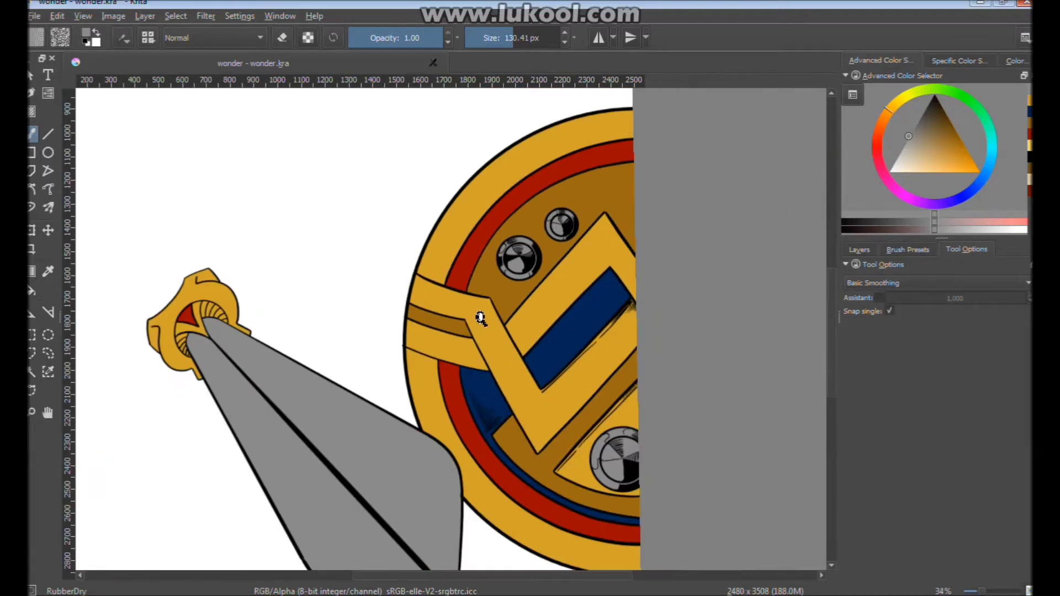
{"action": "left_click", "coordinate": [866, 251]}
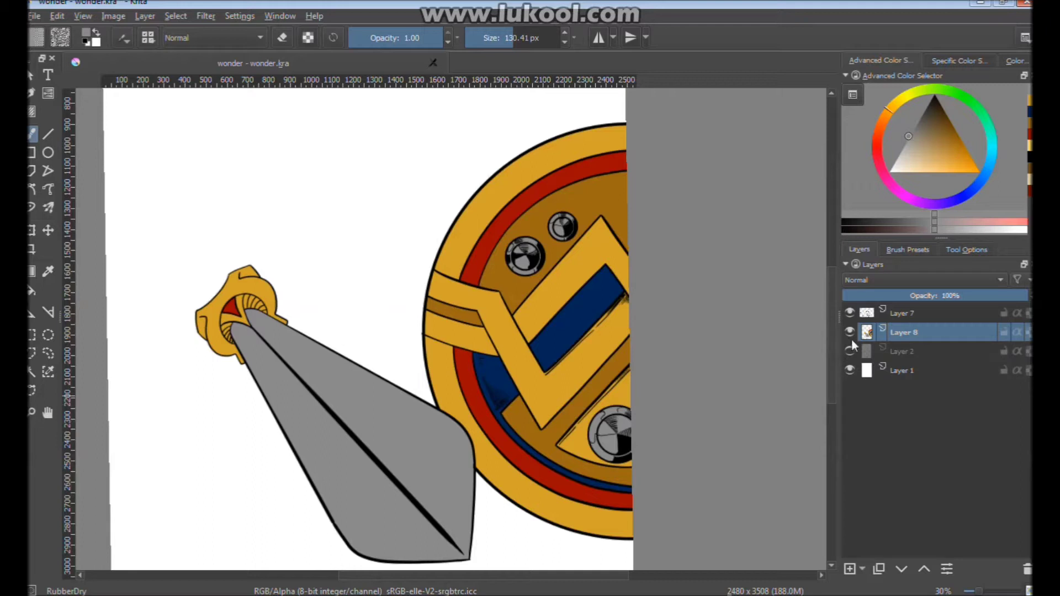
{"action": "left_click", "coordinate": [850, 313]}
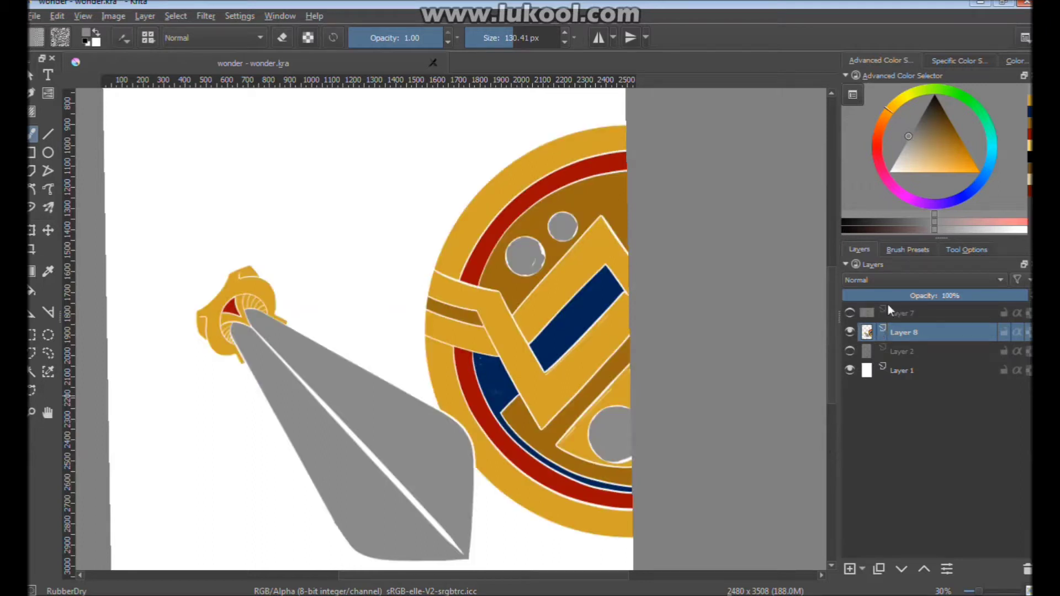
{"action": "left_click", "coordinate": [850, 313]}
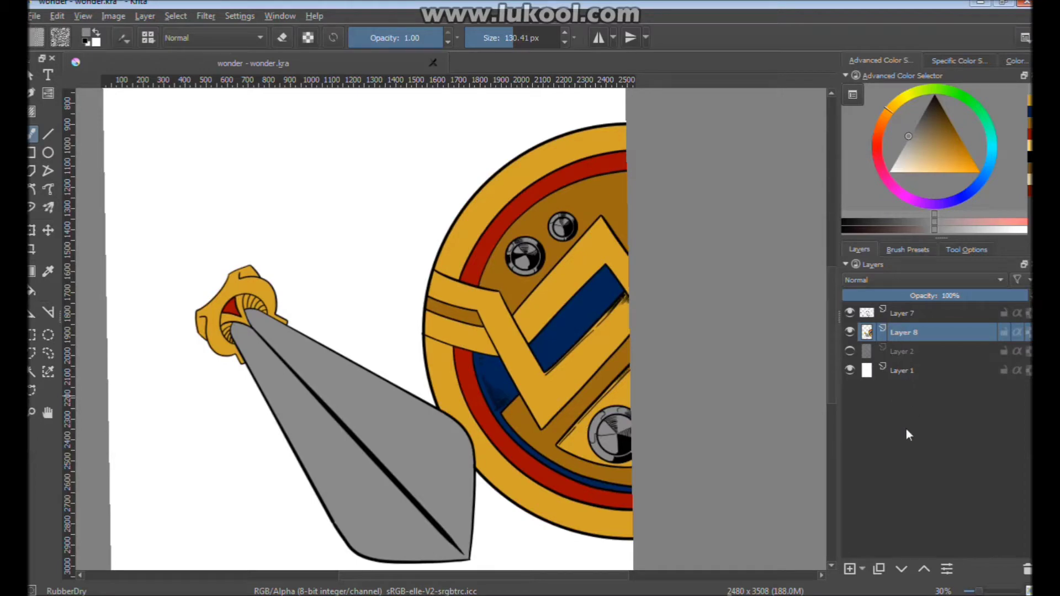
{"action": "left_click", "coordinate": [854, 567]}
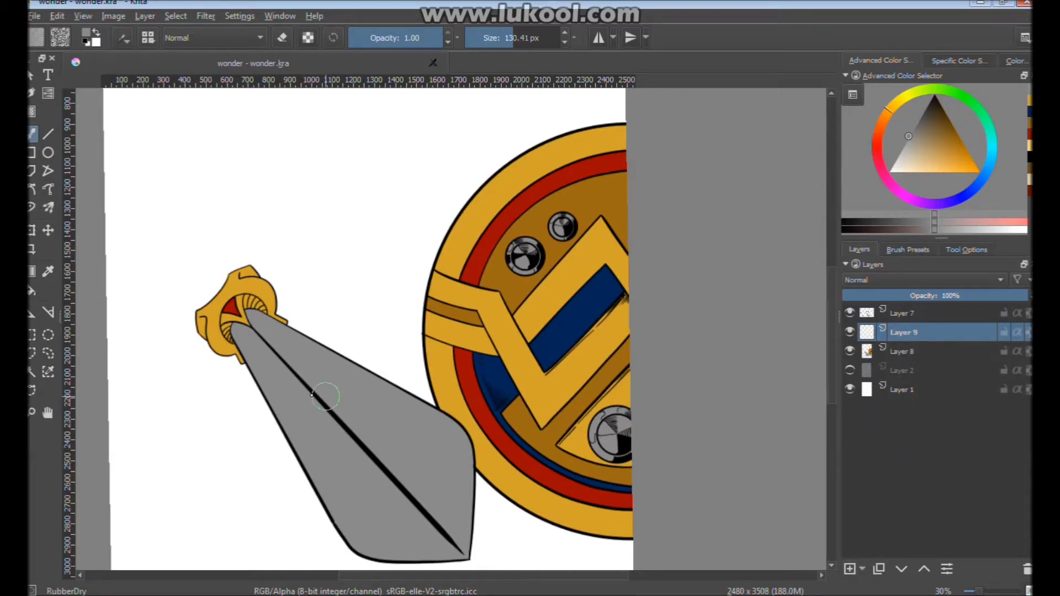
Pick blue, shrink the brush and draw thin guide strokes on the blade
{"action": "left_click", "coordinate": [850, 314]}
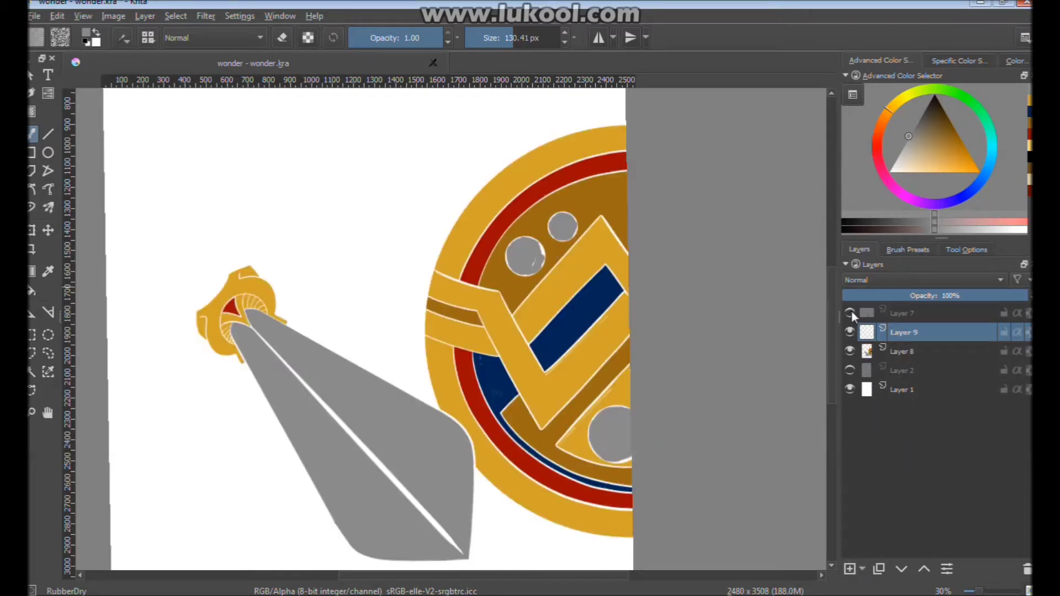
{"action": "left_click", "coordinate": [849, 313]}
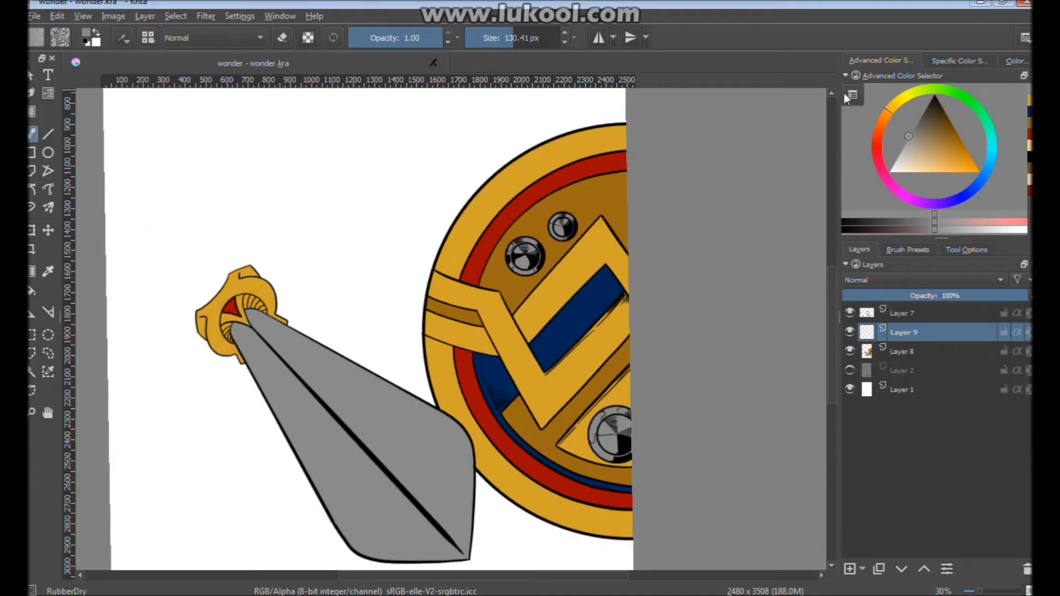
{"action": "mouse_move", "coordinate": [990, 161]}
{"action": "left_mouse_down"}
{"action": "mouse_move", "coordinate": [990, 175]}
{"action": "mouse_move", "coordinate": [958, 137]}
{"action": "left_mouse_up"}
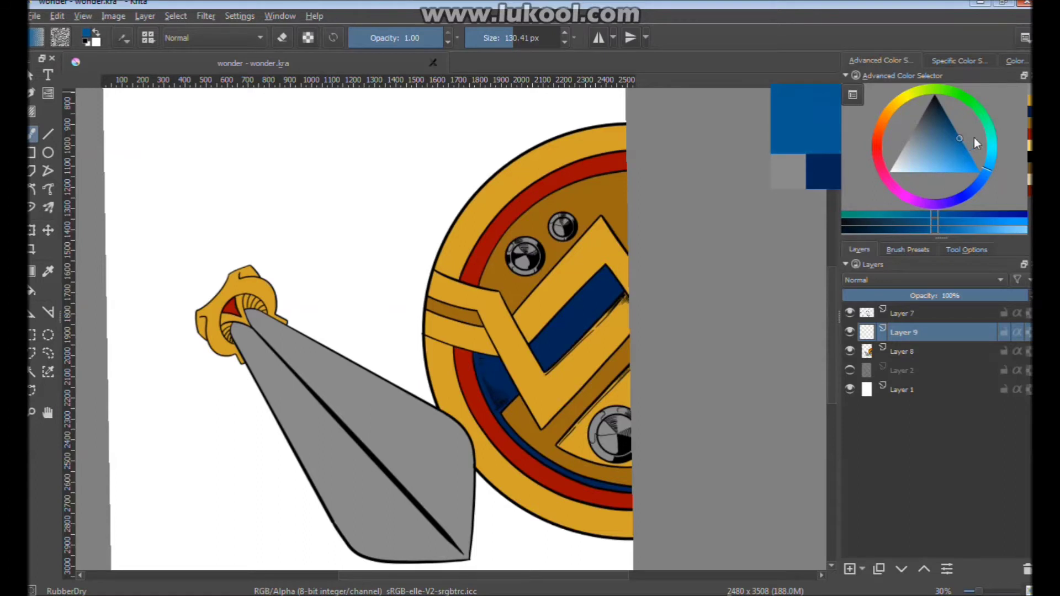
{"action": "key", "text": "bracketleft"}
{"action": "key", "text": "bracketleft"}
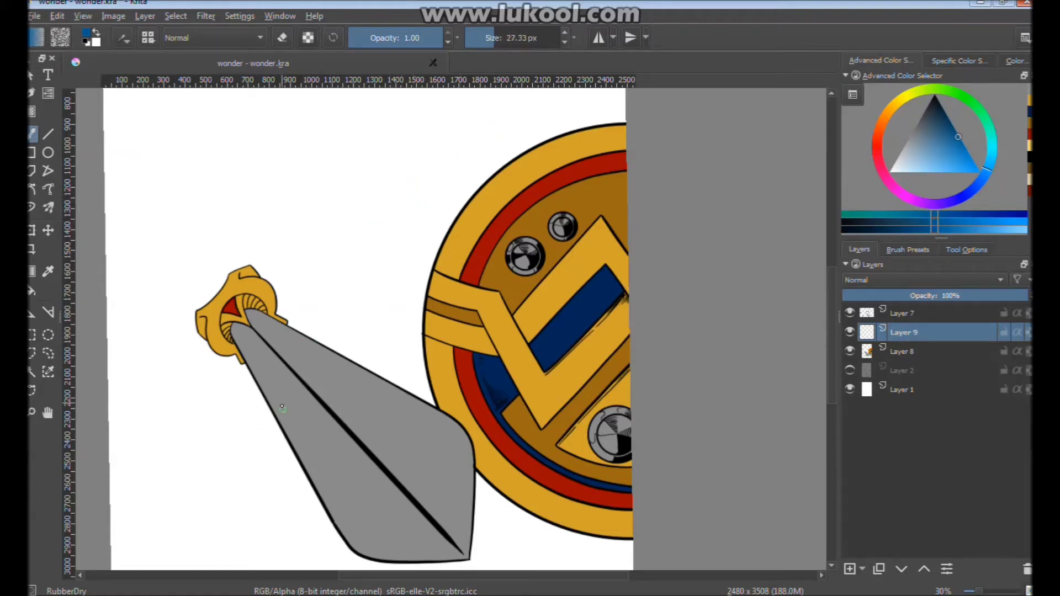
{"action": "left_click_drag", "start_coordinate": [290, 448], "coordinate": [303, 318]}
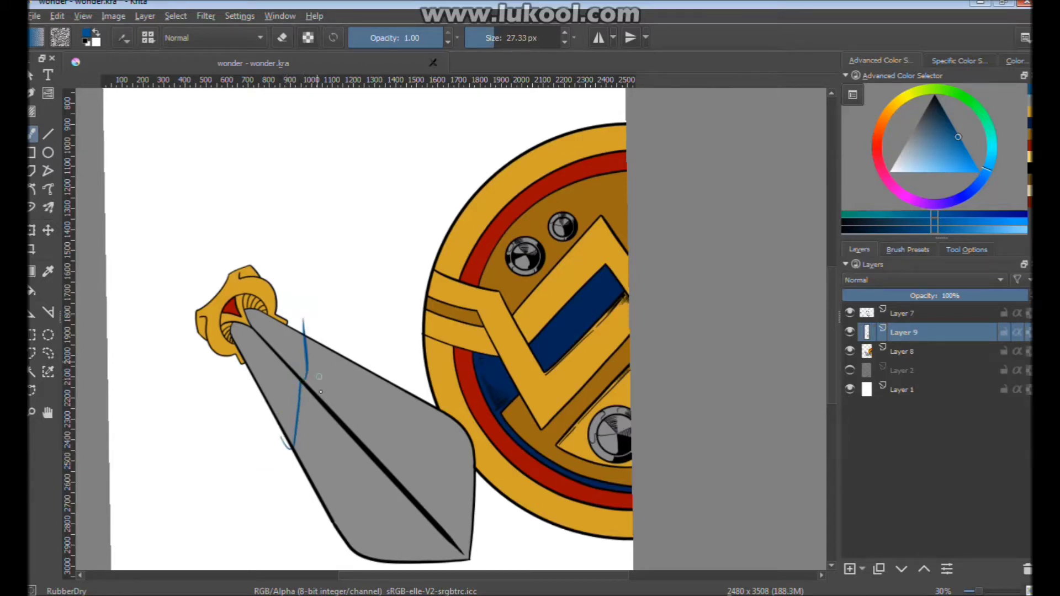
{"action": "mouse_move", "coordinate": [356, 363]}
{"action": "left_mouse_down"}
{"action": "mouse_move", "coordinate": [331, 356]}
{"action": "mouse_move", "coordinate": [327, 544]}
{"action": "left_mouse_up"}
{"action": "left_click_drag", "start_coordinate": [392, 446], "coordinate": [368, 346]}
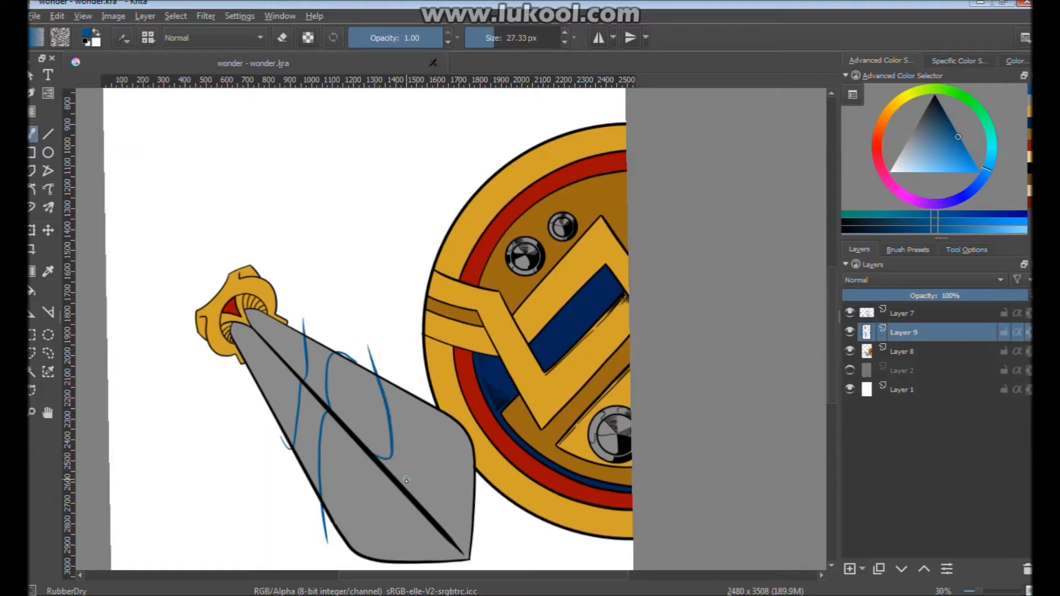
{"action": "left_click_drag", "start_coordinate": [417, 502], "coordinate": [422, 409]}
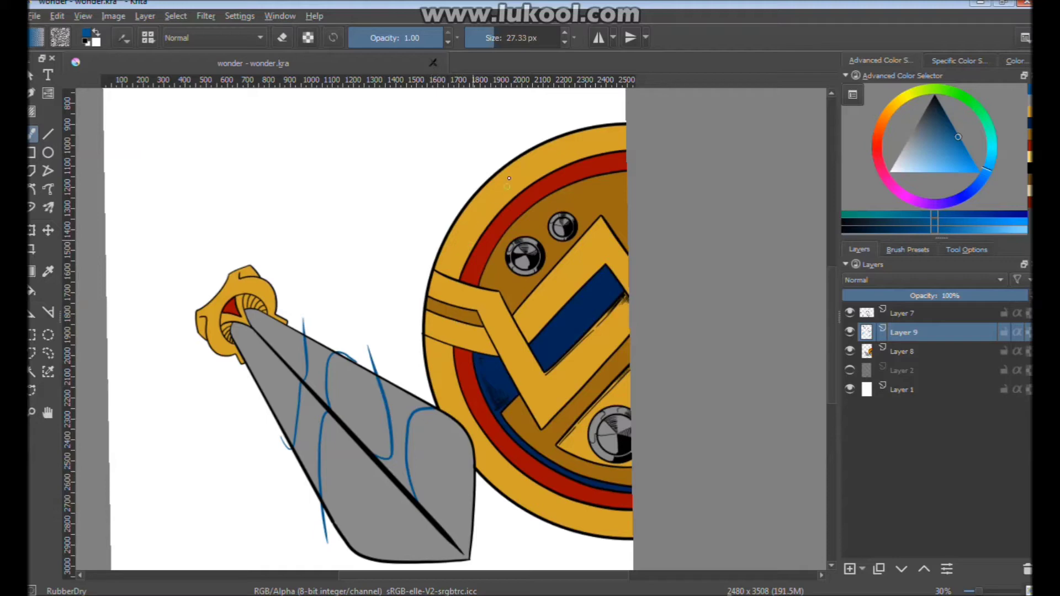
Draw blue lines along the guard's edge, inner ring and ribbed ring
{"action": "scroll", "coordinate": [232, 301], "scroll_direction": "up", "scroll_amount": 5}
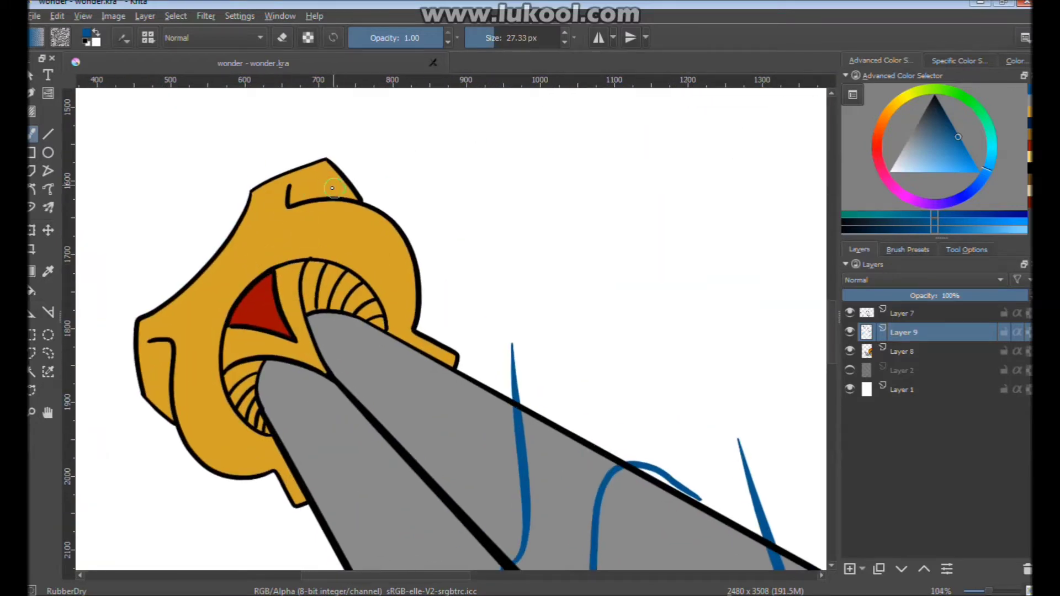
{"action": "mouse_move", "coordinate": [342, 197]}
{"action": "left_mouse_down"}
{"action": "mouse_move", "coordinate": [301, 177]}
{"action": "mouse_move", "coordinate": [288, 183]}
{"action": "mouse_move", "coordinate": [185, 320]}
{"action": "mouse_move", "coordinate": [152, 328]}
{"action": "left_mouse_up"}
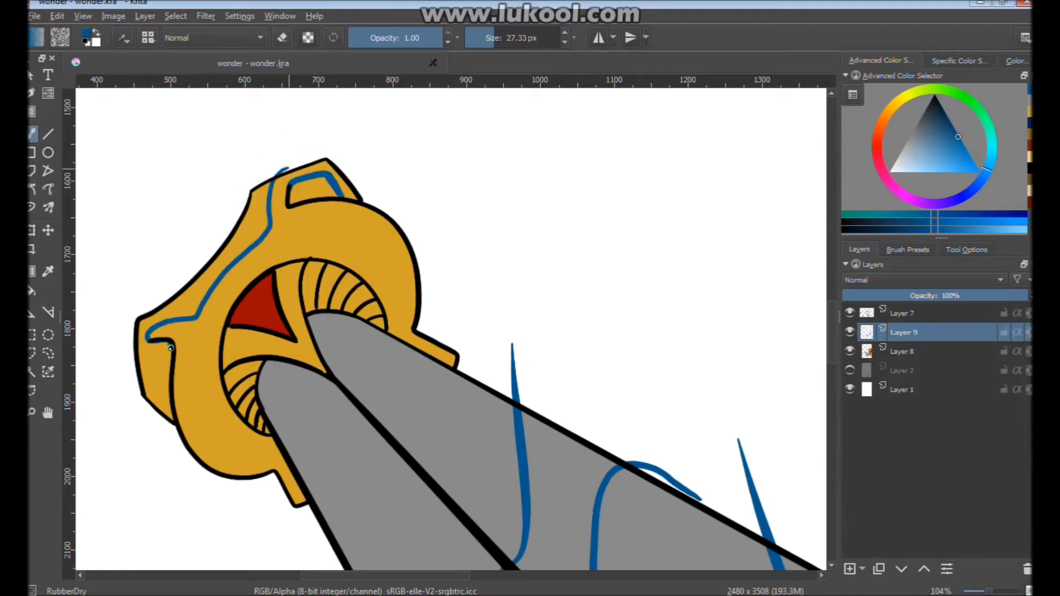
{"action": "key", "text": "ctrl+z"}
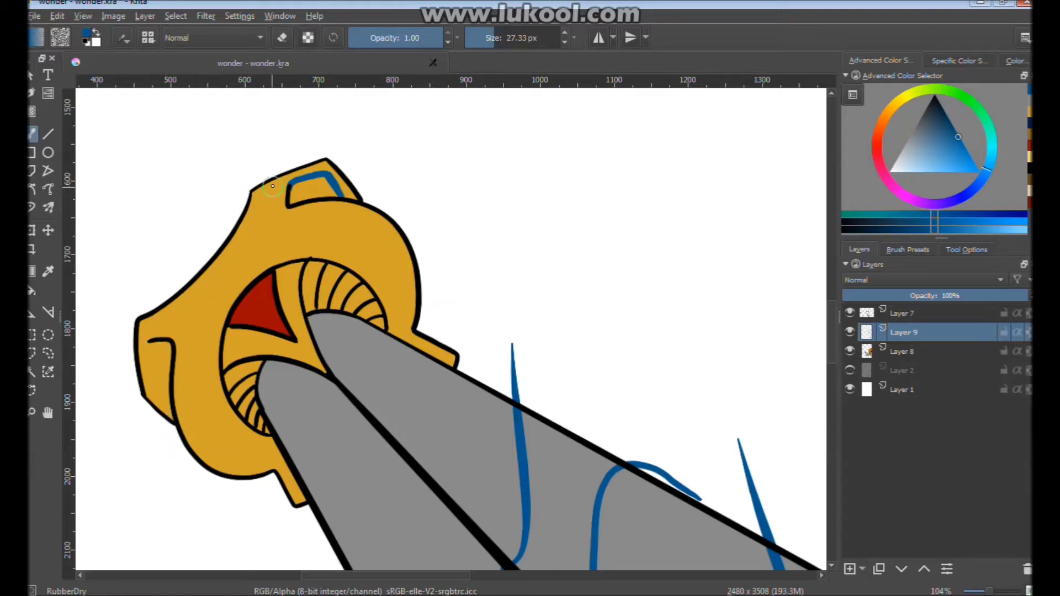
{"action": "mouse_move", "coordinate": [276, 178]}
{"action": "left_mouse_down"}
{"action": "mouse_move", "coordinate": [272, 218]}
{"action": "mouse_move", "coordinate": [198, 317]}
{"action": "mouse_move", "coordinate": [204, 406]}
{"action": "mouse_move", "coordinate": [252, 442]}
{"action": "mouse_move", "coordinate": [309, 527]}
{"action": "left_mouse_up"}
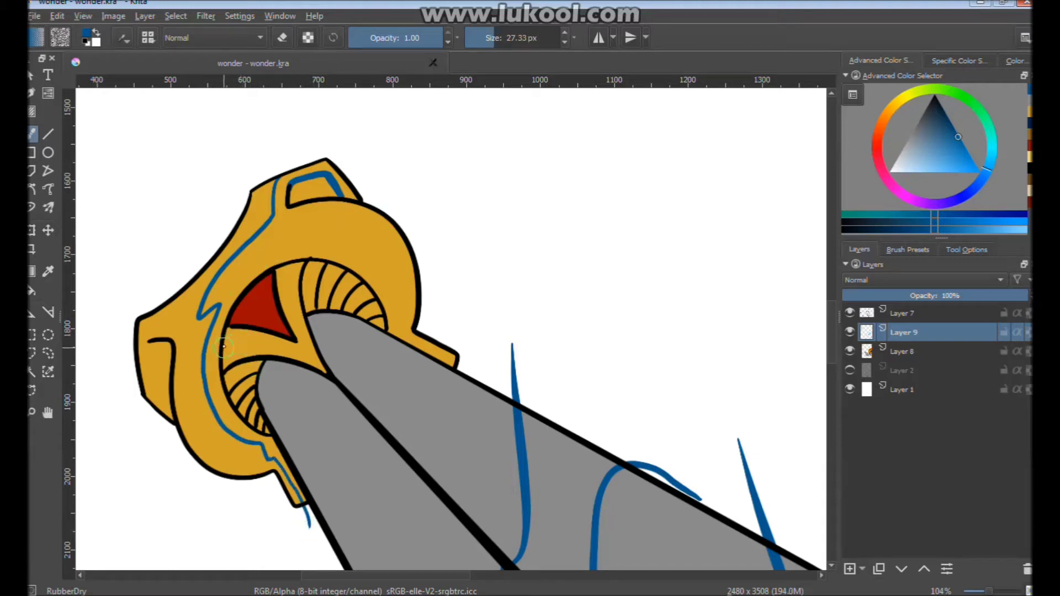
{"action": "mouse_move", "coordinate": [221, 347]}
{"action": "left_mouse_down"}
{"action": "mouse_move", "coordinate": [293, 349]}
{"action": "mouse_move", "coordinate": [325, 370]}
{"action": "left_mouse_up"}
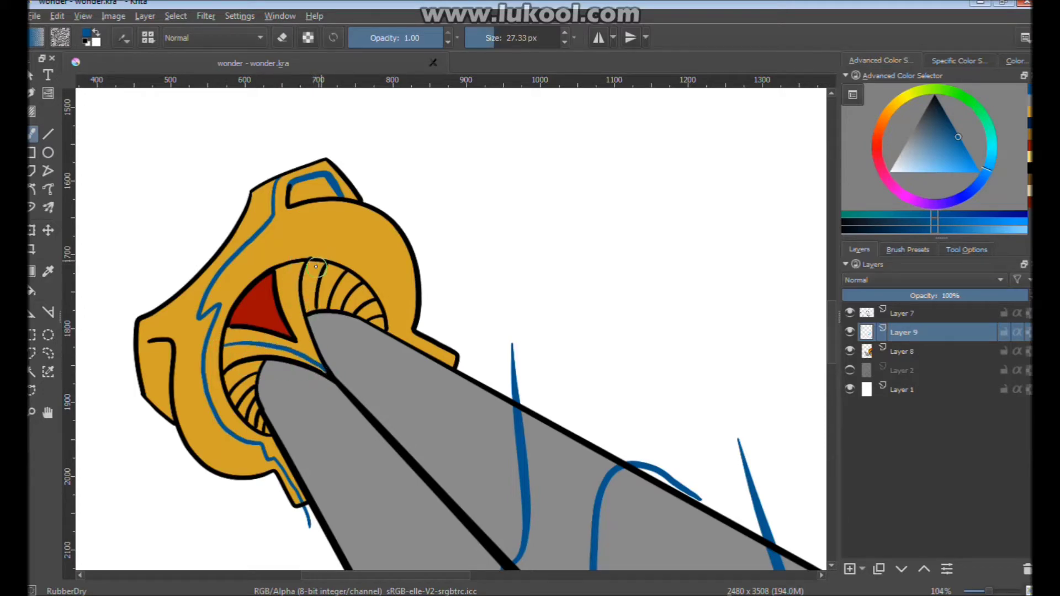
{"action": "mouse_move", "coordinate": [329, 268]}
{"action": "left_mouse_down"}
{"action": "mouse_move", "coordinate": [319, 315]}
{"action": "mouse_move", "coordinate": [340, 294]}
{"action": "mouse_move", "coordinate": [330, 317]}
{"action": "mouse_move", "coordinate": [353, 319]}
{"action": "left_mouse_up"}
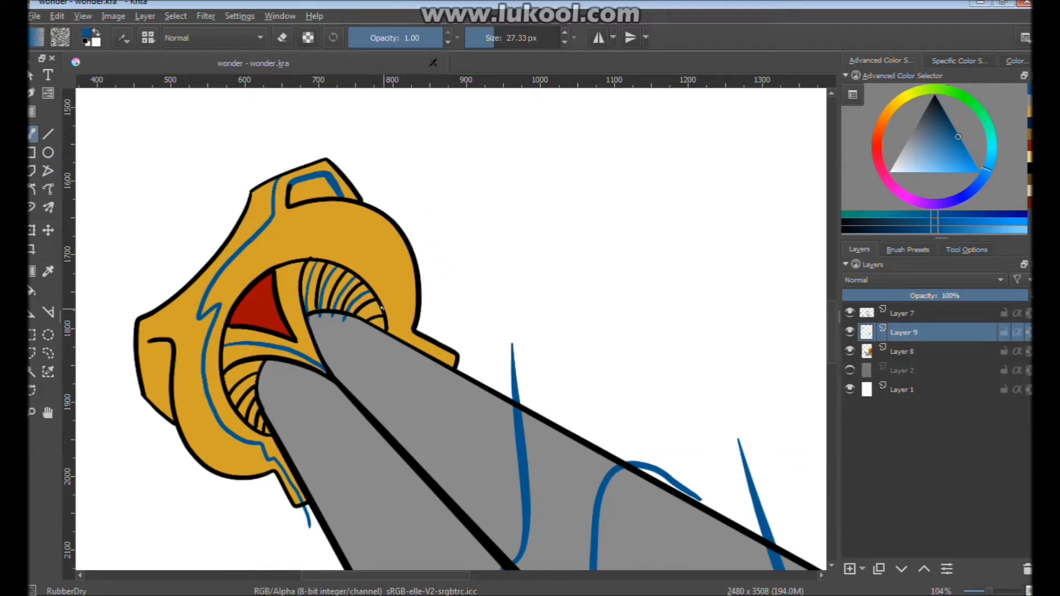
{"action": "left_click_drag", "start_coordinate": [383, 316], "coordinate": [369, 326]}
Add thin blue accents up the blade, then switch to orange-red
{"action": "scroll", "coordinate": [484, 310], "scroll_direction": "down", "scroll_amount": 4}
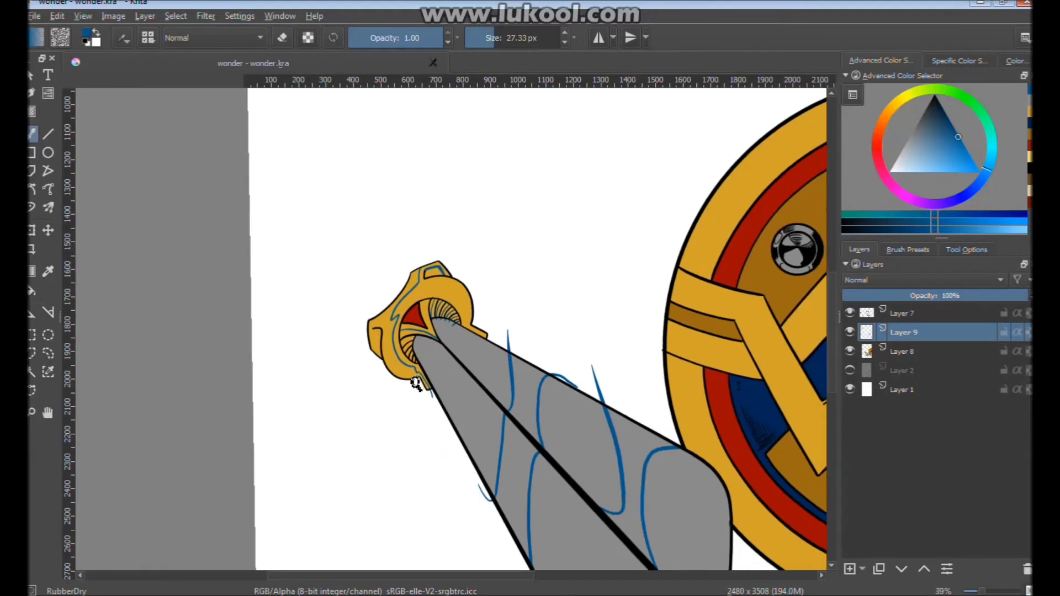
{"action": "scroll", "coordinate": [485, 310], "scroll_direction": "up", "scroll_amount": 2}
{"action": "left_click_drag", "start_coordinate": [429, 494], "coordinate": [426, 473]}
{"action": "left_click_drag", "start_coordinate": [424, 459], "coordinate": [422, 403]}
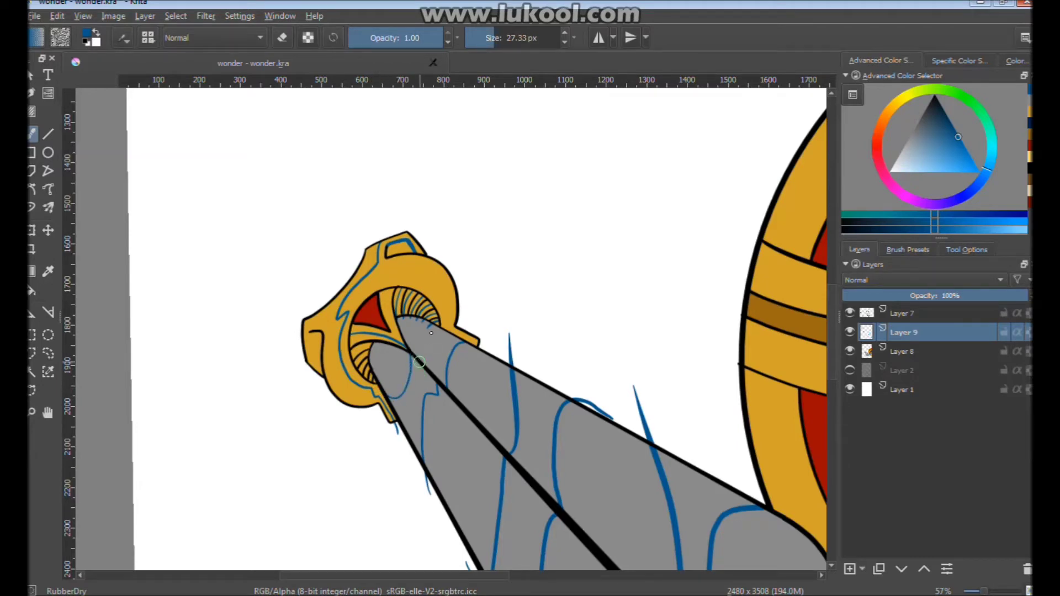
{"action": "left_click_drag", "start_coordinate": [419, 362], "coordinate": [442, 329]}
{"action": "left_click_drag", "start_coordinate": [884, 174], "coordinate": [876, 134]}
{"action": "left_click", "coordinate": [979, 172]}
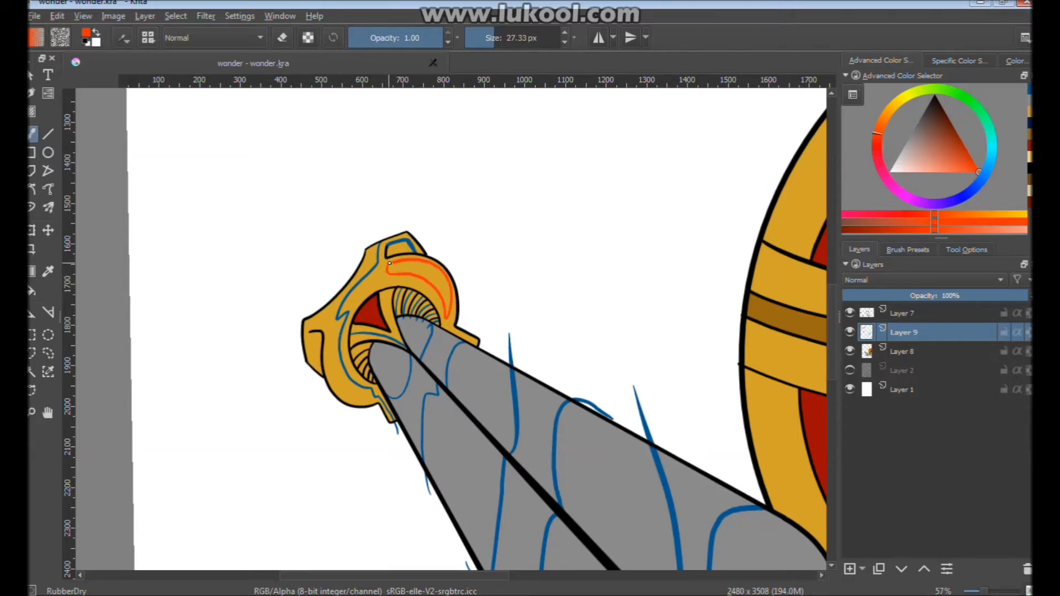
Draw orange strokes down the blade and along the shield's outer edge
{"action": "scroll", "coordinate": [468, 263], "scroll_direction": "down", "scroll_amount": 2}
{"action": "scroll", "coordinate": [472, 345], "scroll_direction": "down", "scroll_amount": 2}
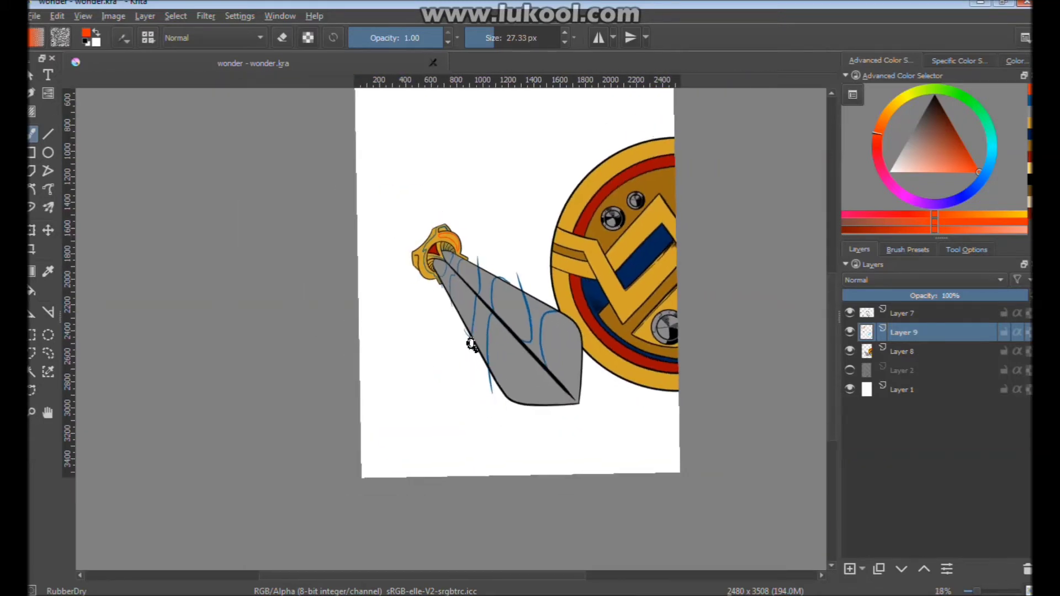
{"action": "scroll", "coordinate": [490, 364], "scroll_direction": "up", "scroll_amount": 2}
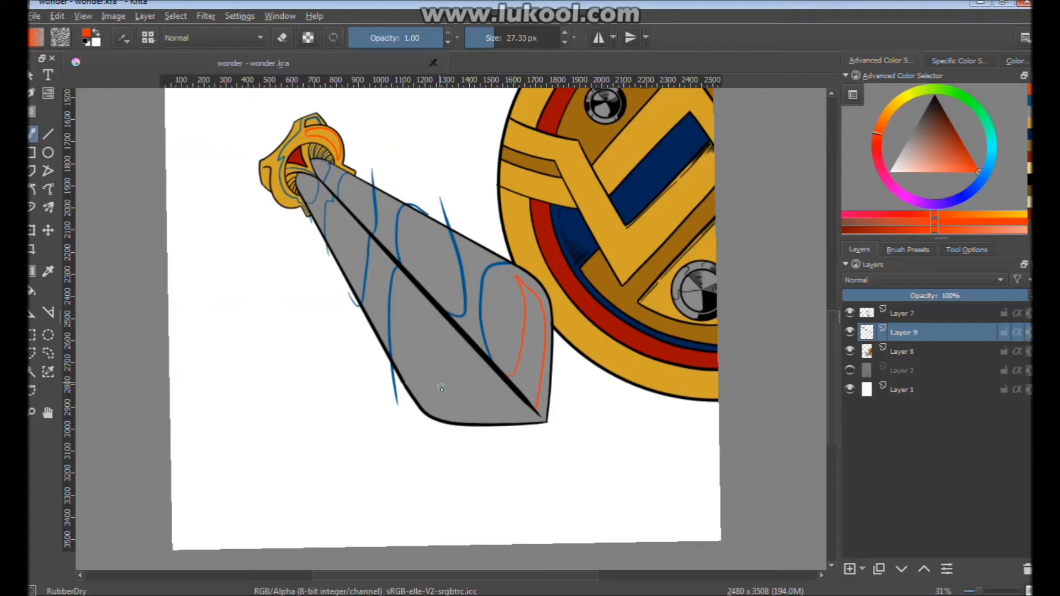
{"action": "left_click_drag", "start_coordinate": [408, 369], "coordinate": [403, 406]}
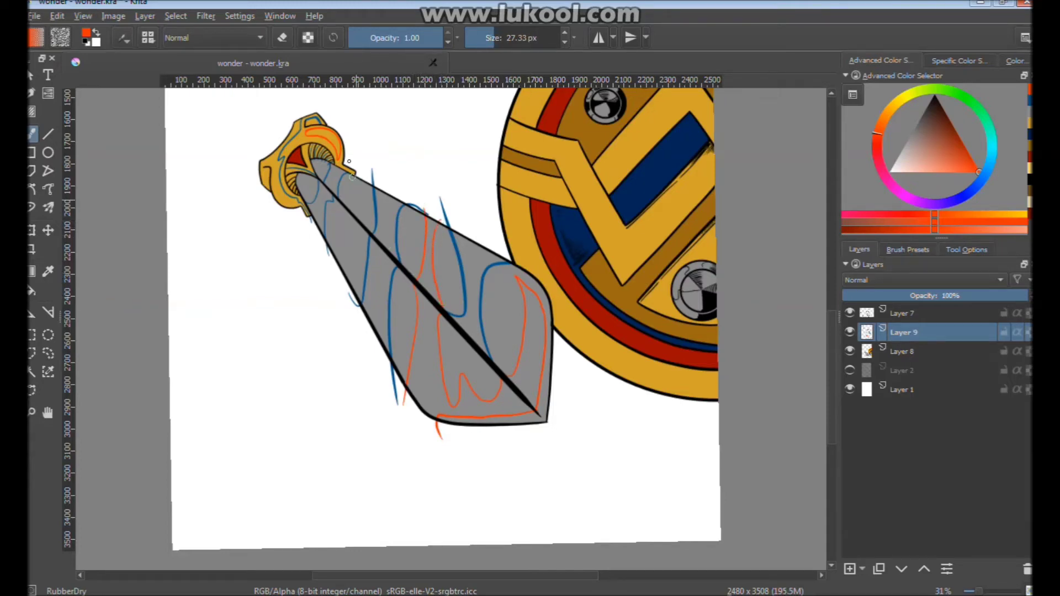
{"action": "scroll", "coordinate": [433, 356], "scroll_direction": "up", "scroll_amount": 3}
{"action": "scroll", "coordinate": [433, 356], "scroll_direction": "right", "scroll_amount": 4}
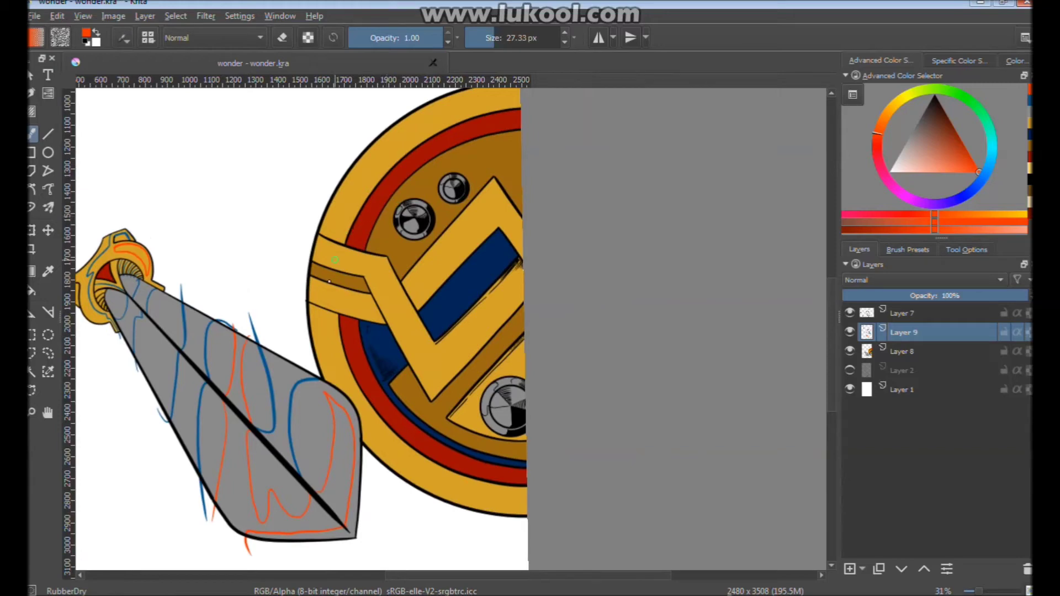
{"action": "scroll", "coordinate": [348, 387], "scroll_direction": "up", "scroll_amount": 3}
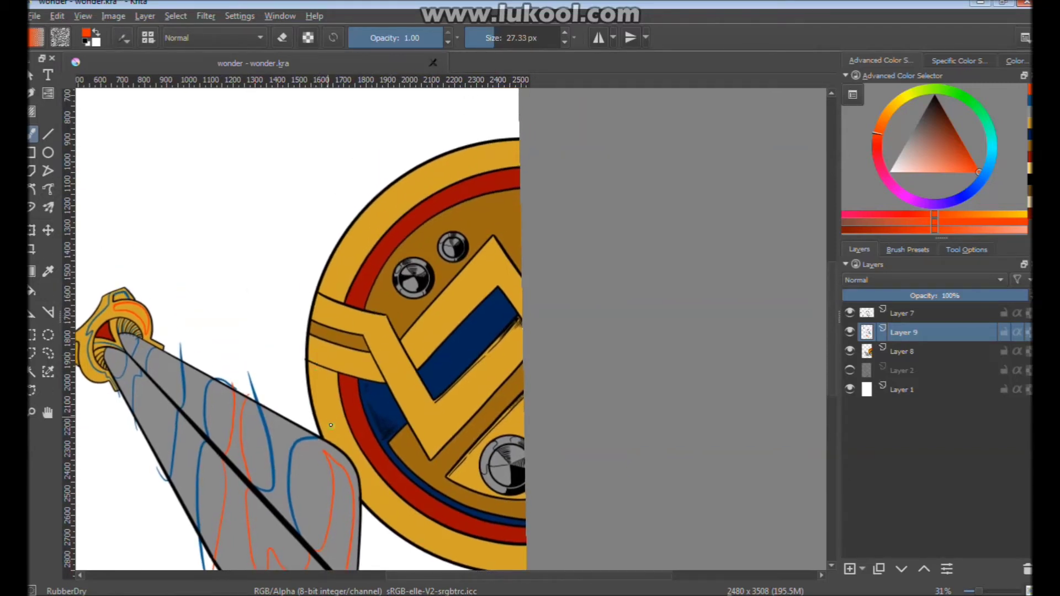
{"action": "mouse_move", "coordinate": [338, 274]}
{"action": "left_mouse_down"}
{"action": "mouse_move", "coordinate": [433, 175]}
{"action": "mouse_move", "coordinate": [514, 164]}
{"action": "left_mouse_up"}
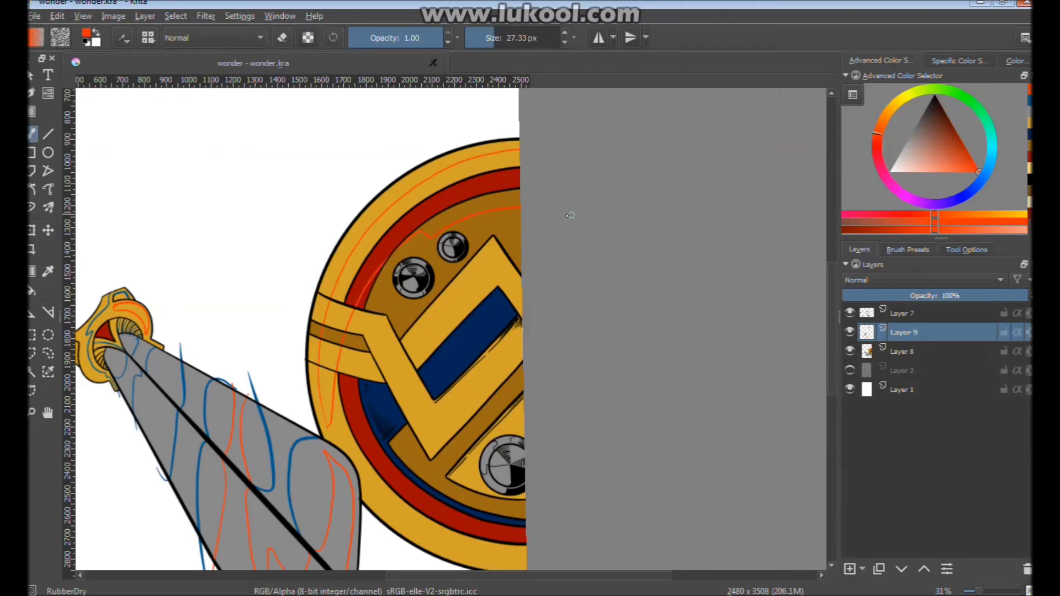
Sample the sketch blue and draw curves along the shield's inner and outer rings
{"action": "left_click", "coordinate": [258, 394], "text": "ctrl"}
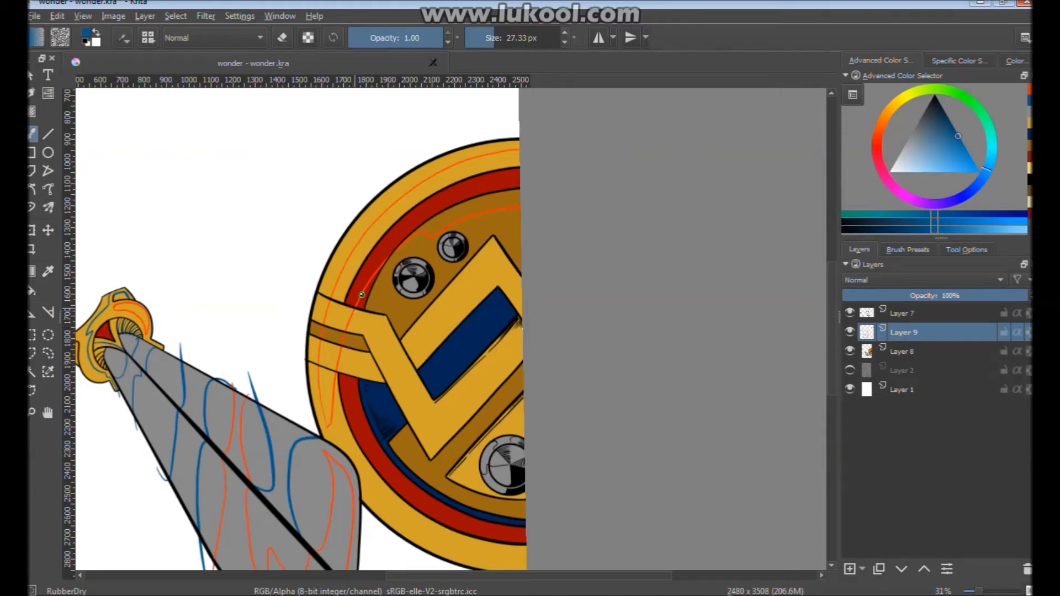
{"action": "left_click_drag", "start_coordinate": [351, 323], "coordinate": [511, 472]}
{"action": "left_click_drag", "start_coordinate": [448, 429], "coordinate": [441, 330]}
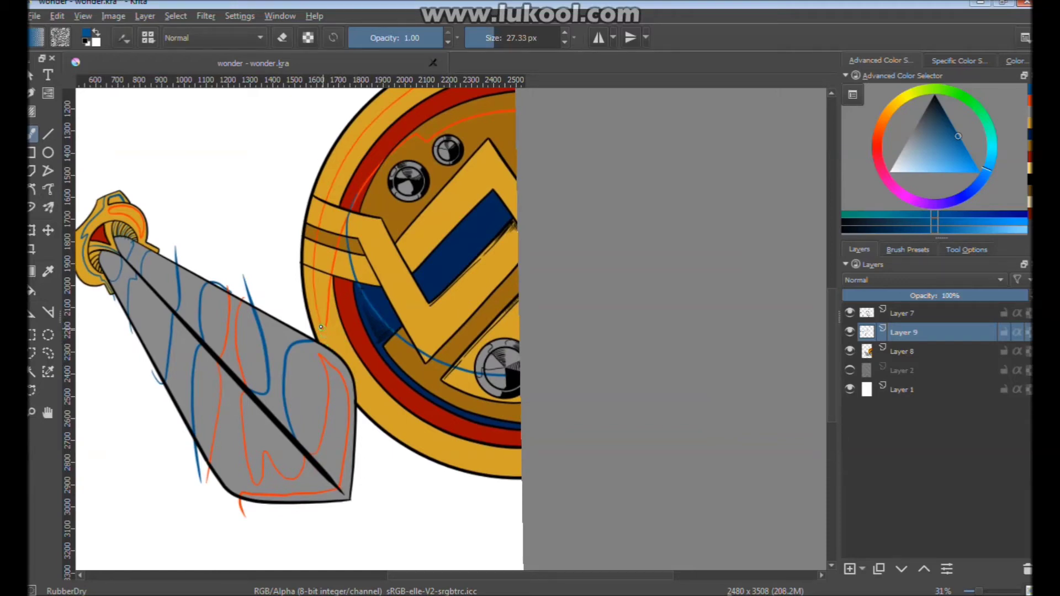
{"action": "mouse_move", "coordinate": [353, 385]}
{"action": "left_mouse_down"}
{"action": "mouse_move", "coordinate": [441, 452]}
{"action": "mouse_move", "coordinate": [562, 451]}
{"action": "left_mouse_up"}
{"action": "key", "text": "minus"}
{"action": "key", "text": "minus"}
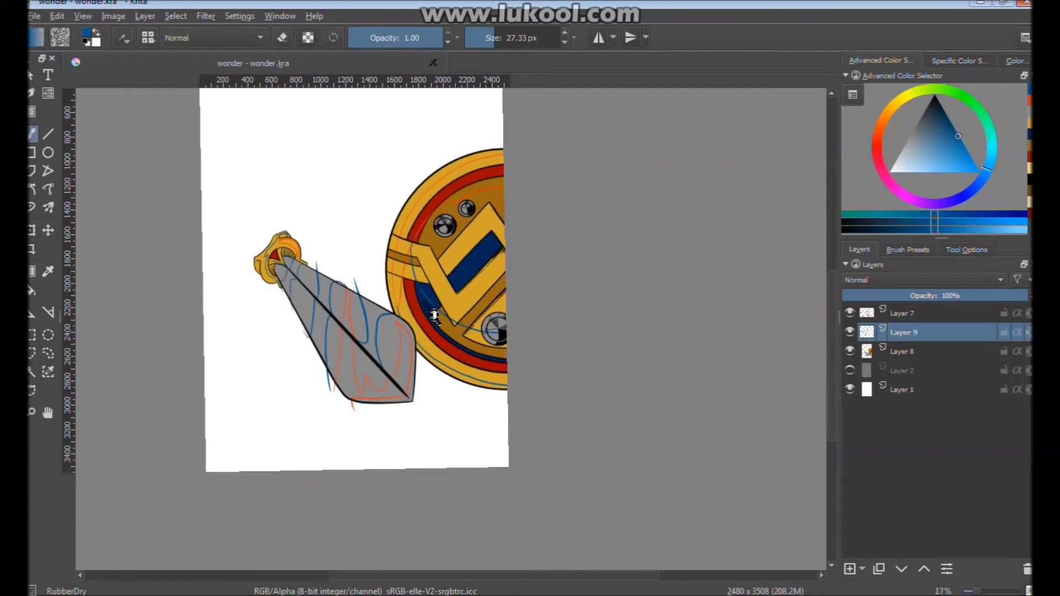
Add an empty Layer 10 above Layer 8 and hide Layer 8's colour fills
{"action": "left_click_drag", "start_coordinate": [431, 309], "coordinate": [450, 348]}
{"action": "left_click_drag", "start_coordinate": [414, 389], "coordinate": [411, 383]}
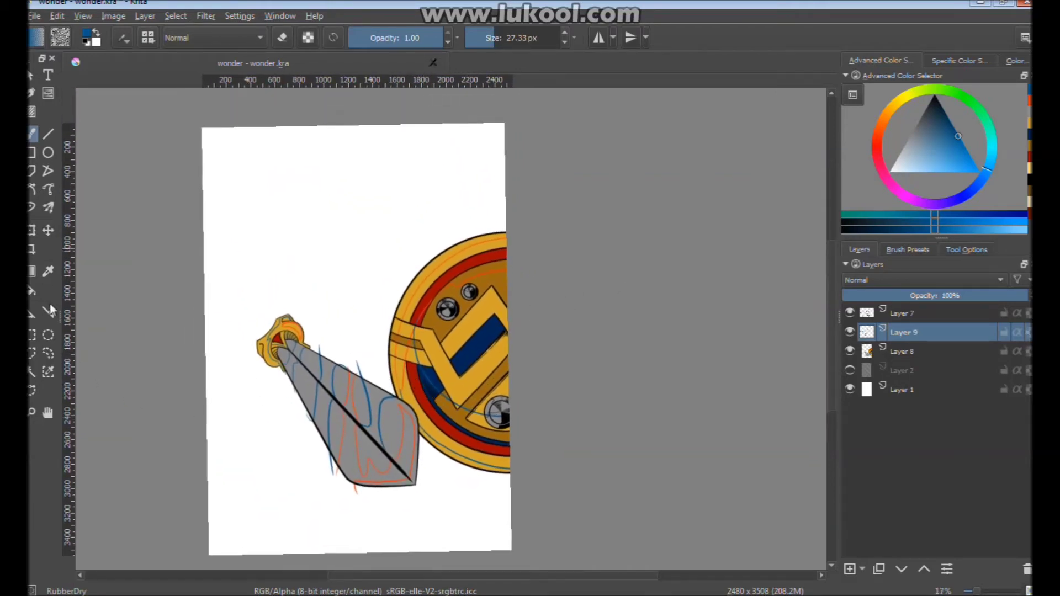
{"action": "left_click", "coordinate": [34, 289]}
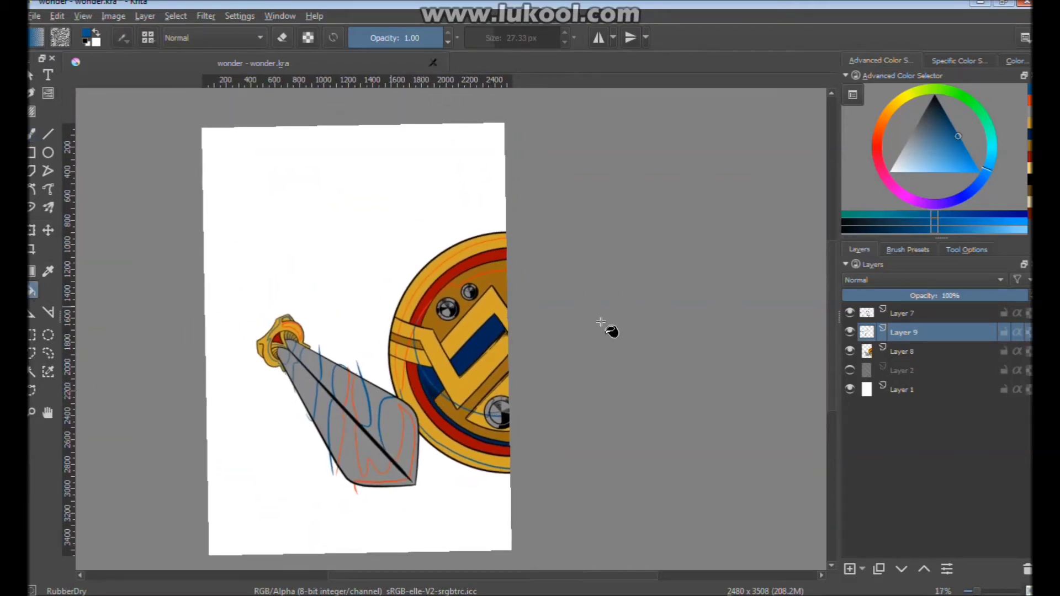
{"action": "left_click", "coordinate": [850, 332]}
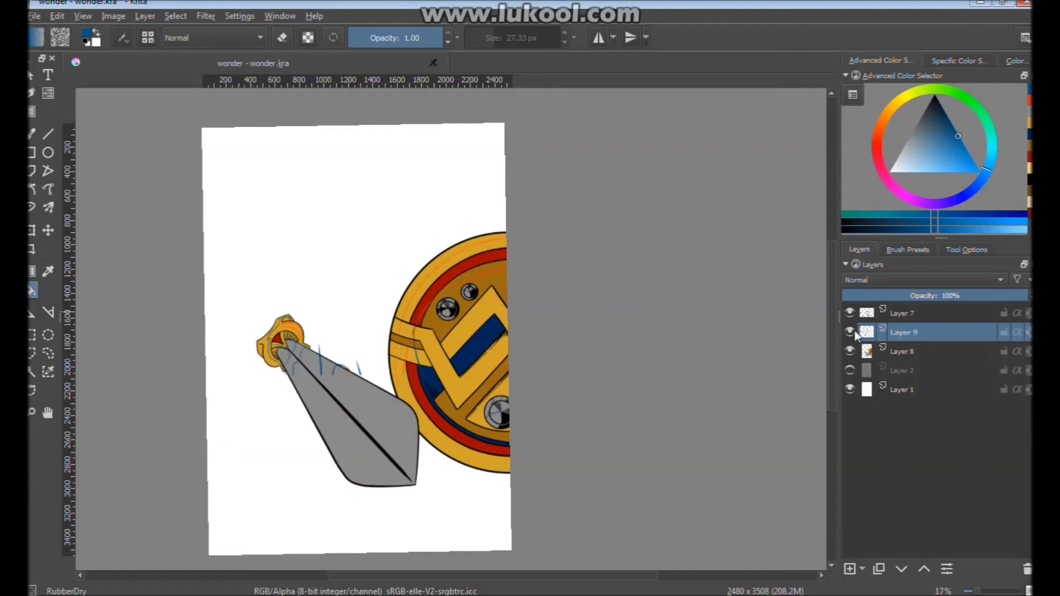
{"action": "left_click", "coordinate": [905, 349]}
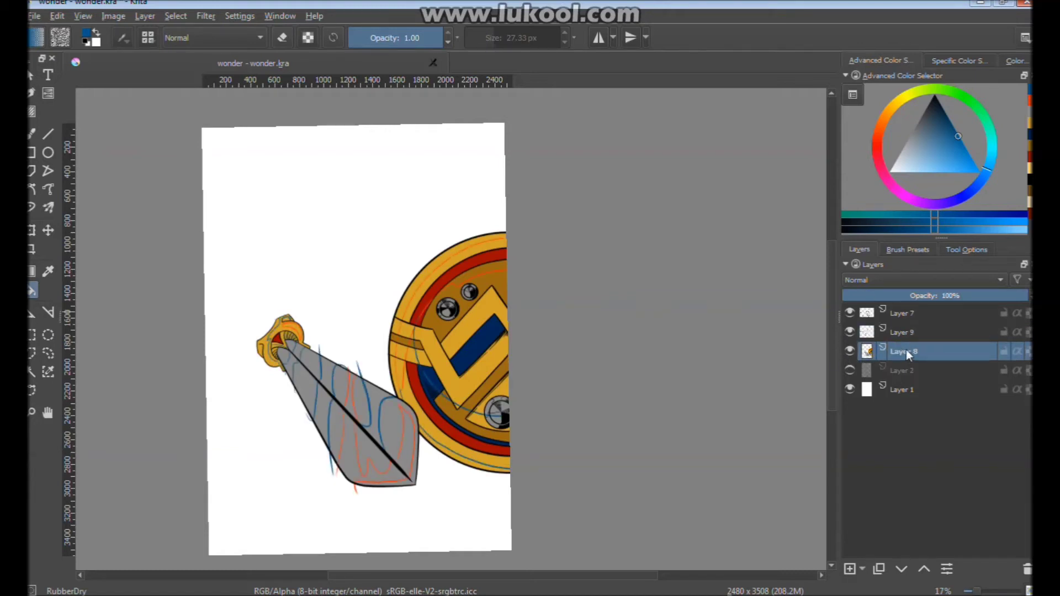
{"action": "left_click", "coordinate": [849, 569]}
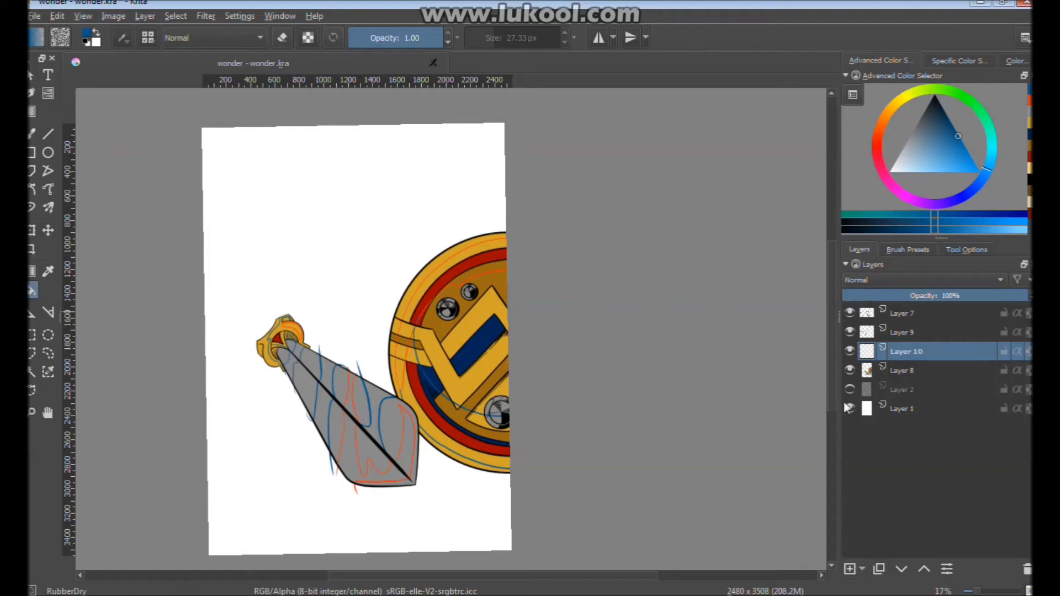
{"action": "left_click", "coordinate": [850, 371]}
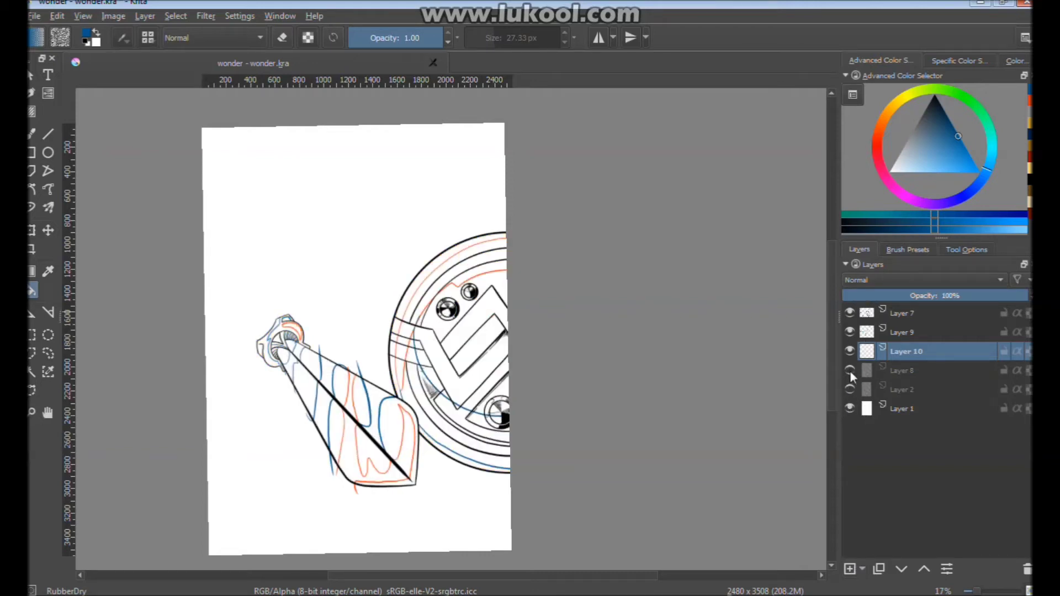
{"action": "left_click_drag", "start_coordinate": [436, 351], "coordinate": [460, 326]}
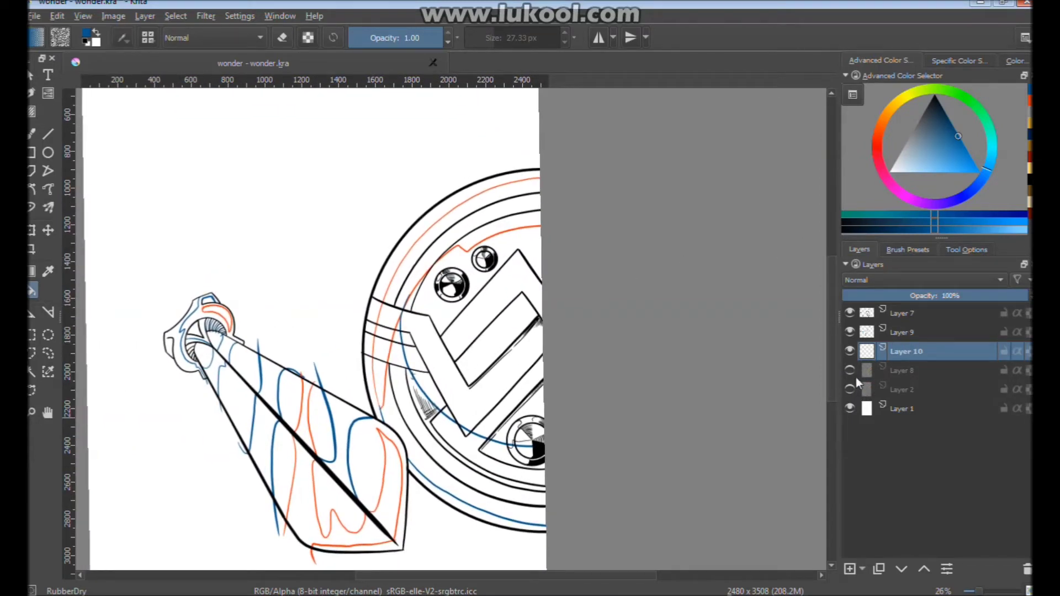
Pick dark purple and fill the blade's left, tip and upper strips on Layer 10
{"action": "left_click", "coordinate": [940, 206]}
{"action": "left_click_drag", "start_coordinate": [947, 128], "coordinate": [936, 123]}
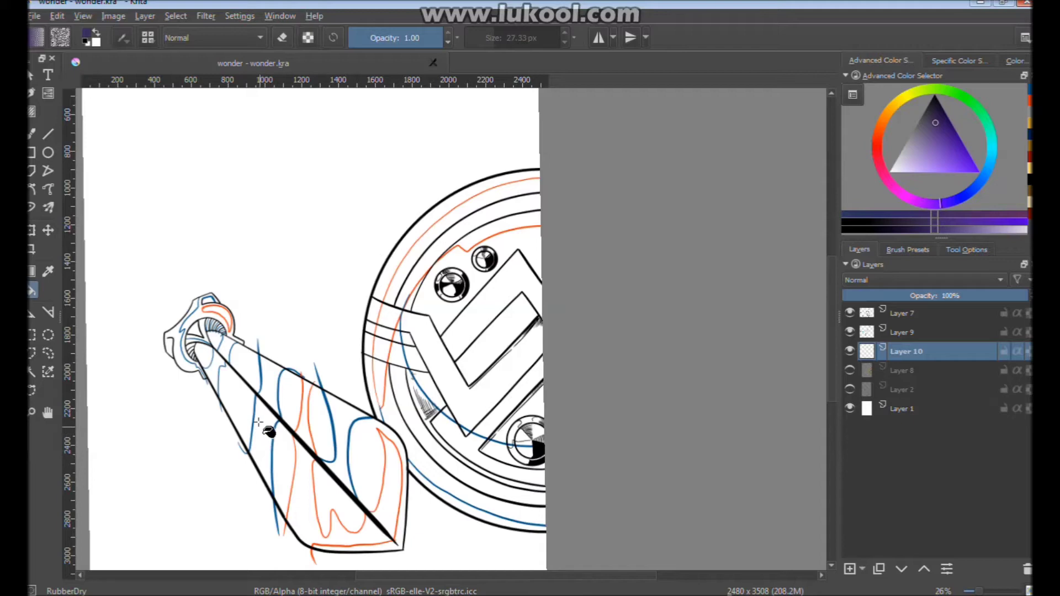
{"action": "left_click", "coordinate": [264, 442]}
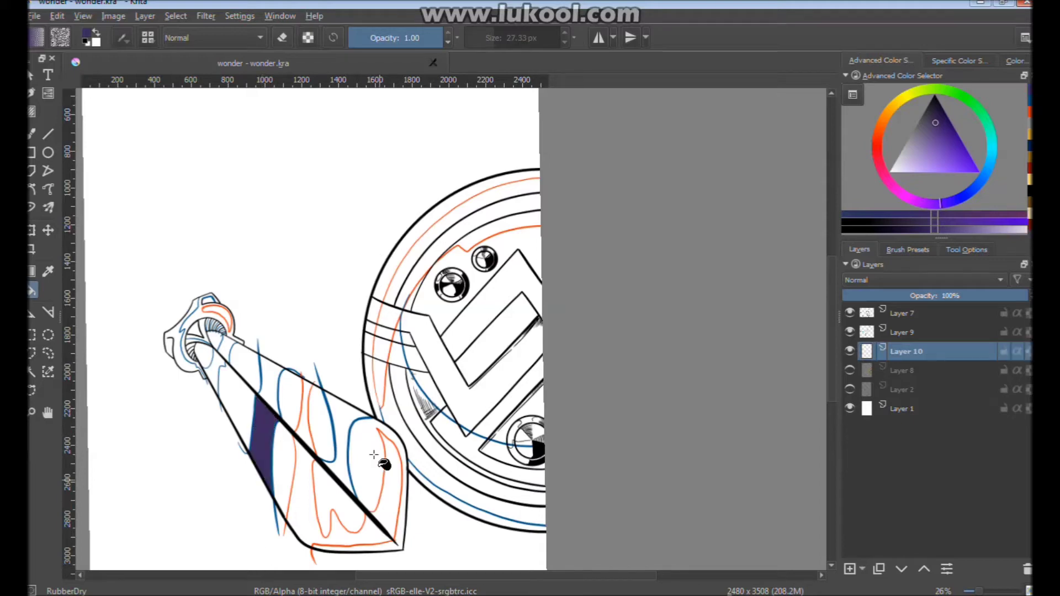
{"action": "left_click", "coordinate": [216, 368]}
{"action": "left_click", "coordinate": [307, 506]}
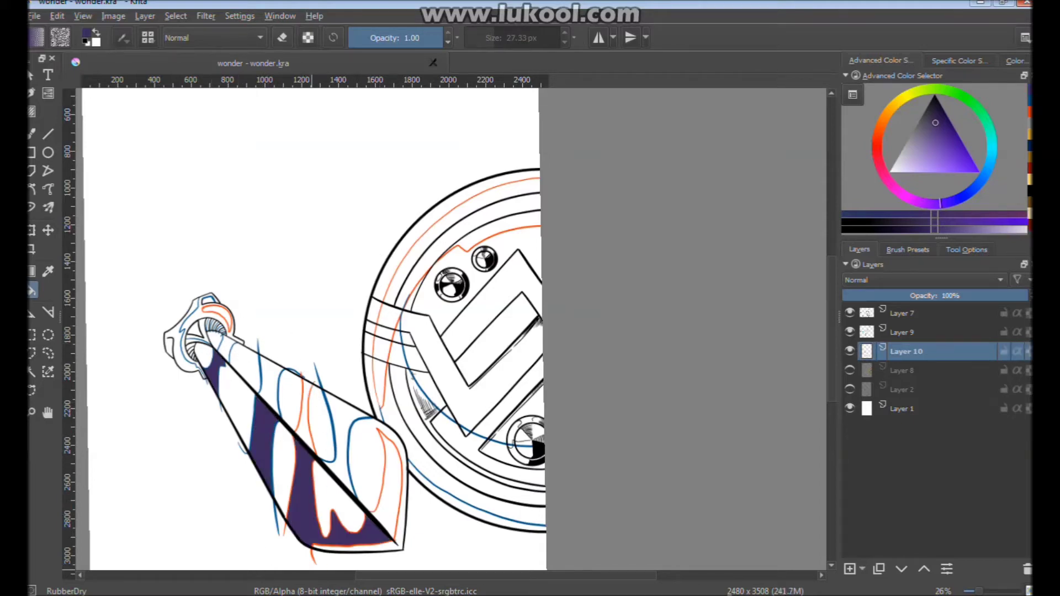
{"action": "key", "text": "ctrl+z"}
{"action": "left_click", "coordinate": [343, 425]}
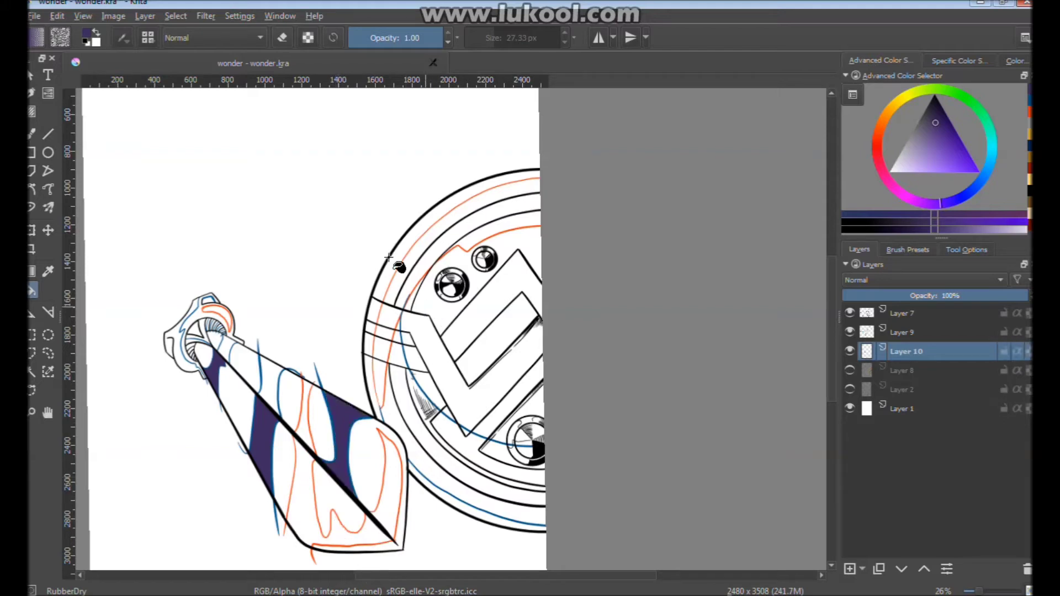
{"action": "left_click", "coordinate": [179, 331]}
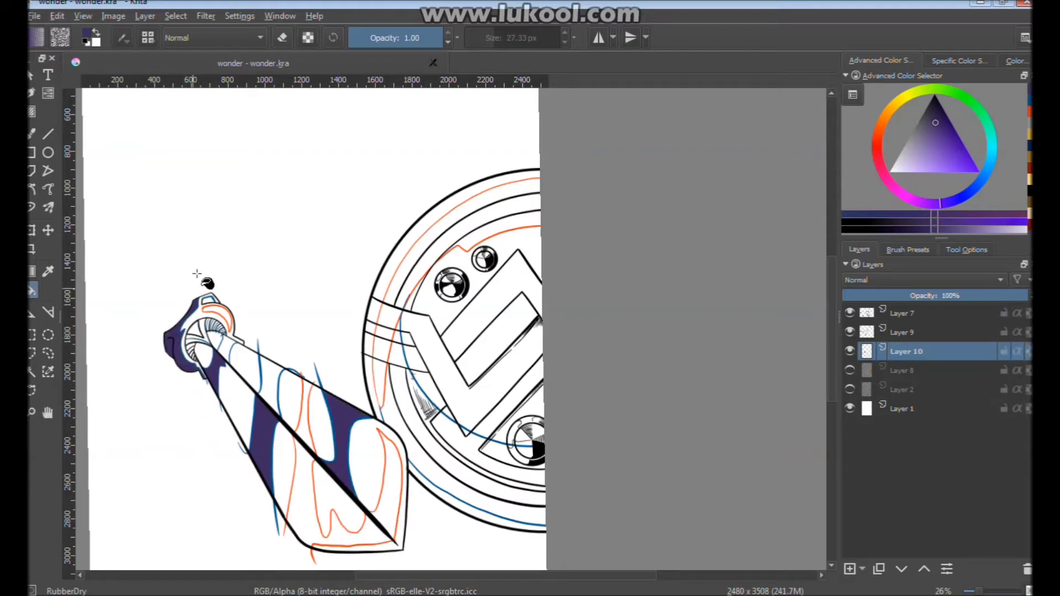
Fill the hilt's small strips and ridge gaps dark purple
{"action": "scroll", "coordinate": [191, 289], "scroll_direction": "up", "scroll_amount": 3}
{"action": "scroll", "coordinate": [182, 331], "scroll_direction": "up", "scroll_amount": 5}
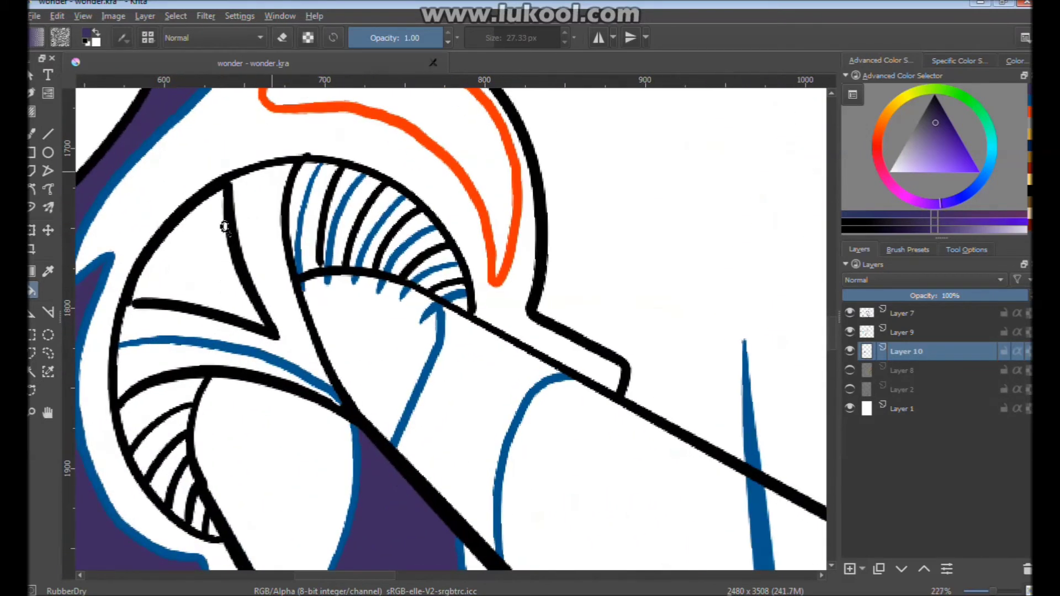
{"action": "left_click", "coordinate": [176, 355]}
{"action": "left_click", "coordinate": [303, 188]}
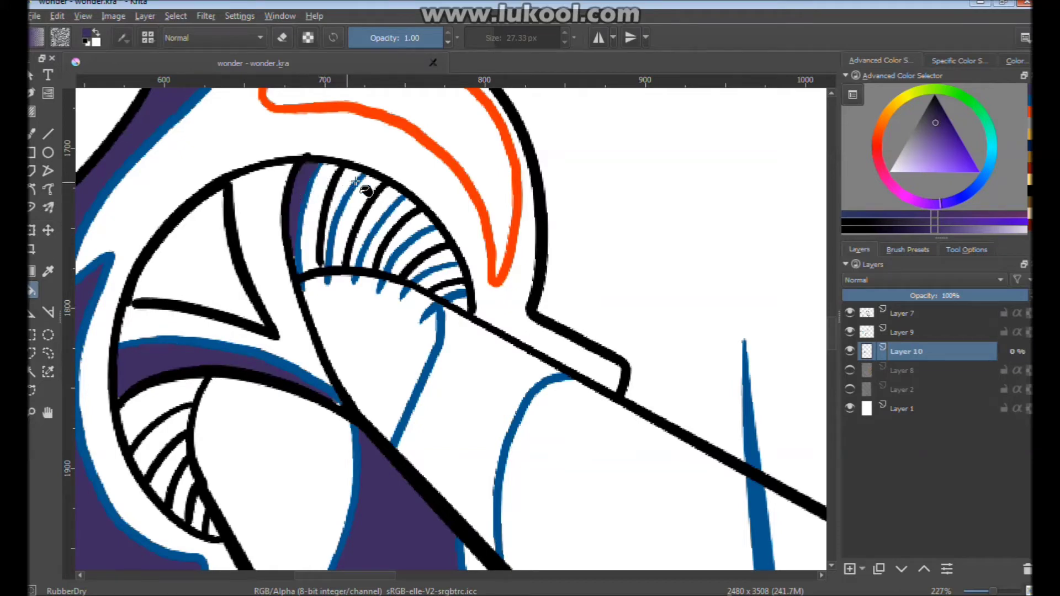
{"action": "left_click", "coordinate": [351, 187]}
{"action": "left_click", "coordinate": [390, 209]}
{"action": "left_click", "coordinate": [414, 221]}
{"action": "left_click", "coordinate": [439, 262]}
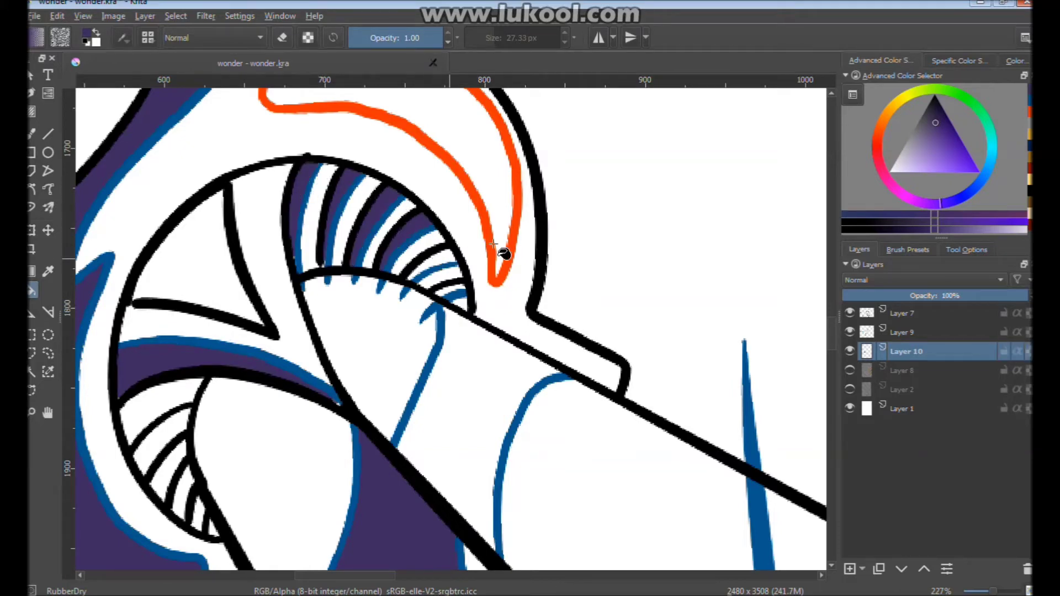
{"action": "scroll", "coordinate": [549, 255], "scroll_direction": "down", "scroll_amount": 4}
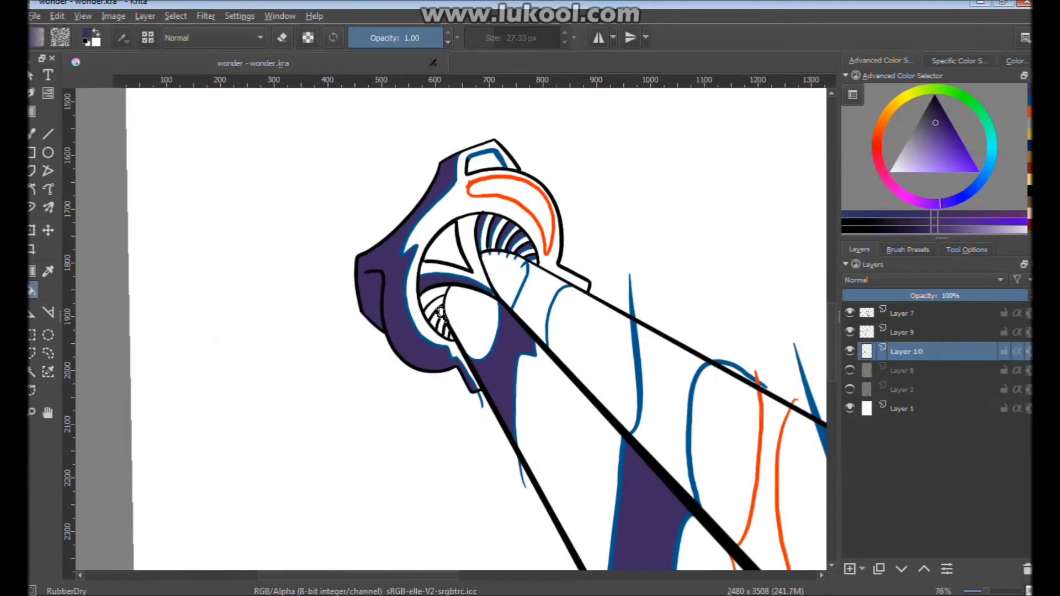
{"action": "scroll", "coordinate": [441, 312], "scroll_direction": "down", "scroll_amount": 2}
Check the fills by toggling Layers 9 and 7, then fill two remaining blade bands purple
{"action": "left_click", "coordinate": [850, 332]}
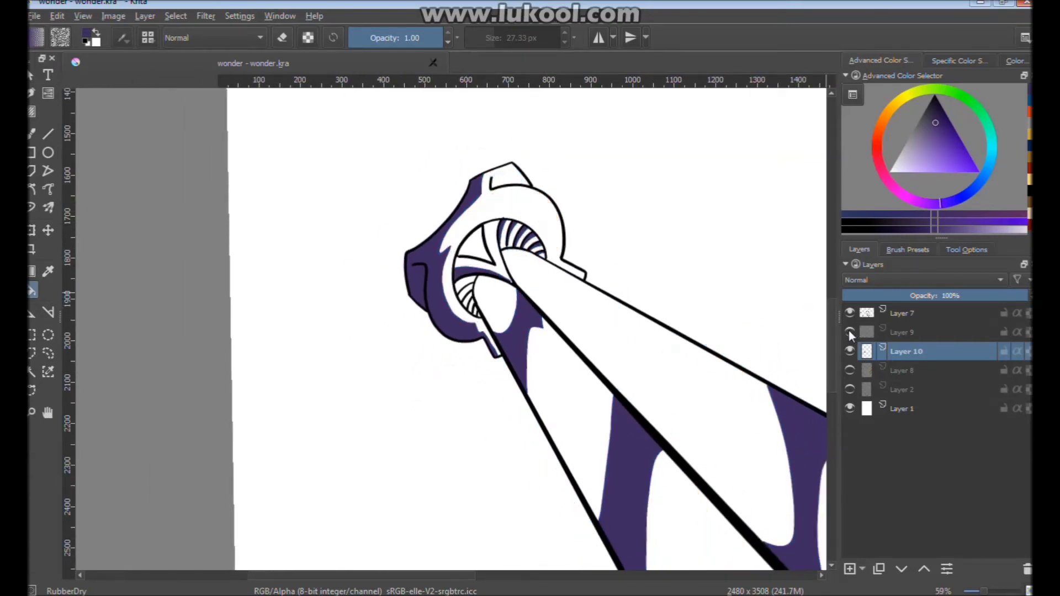
{"action": "left_click", "coordinate": [850, 312]}
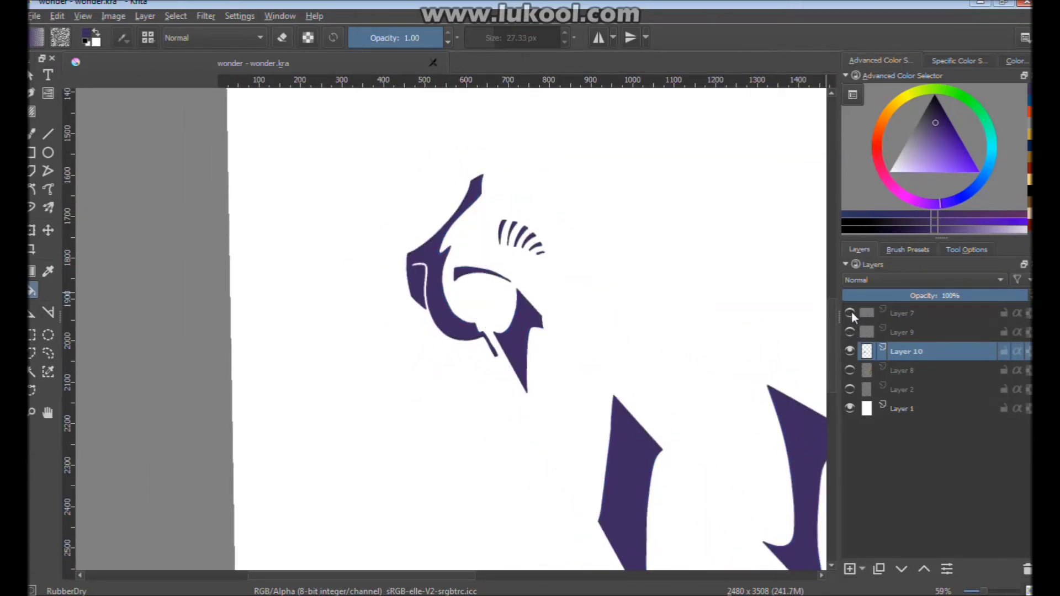
{"action": "left_click", "coordinate": [850, 313]}
{"action": "left_click", "coordinate": [850, 332]}
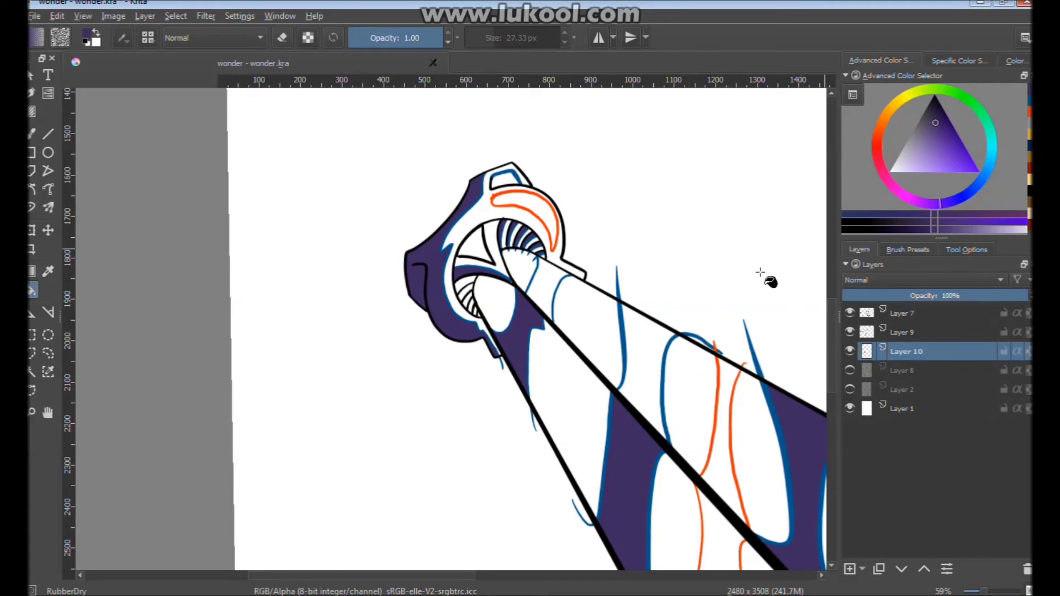
{"action": "left_click", "coordinate": [544, 282]}
{"action": "left_click", "coordinate": [645, 342]}
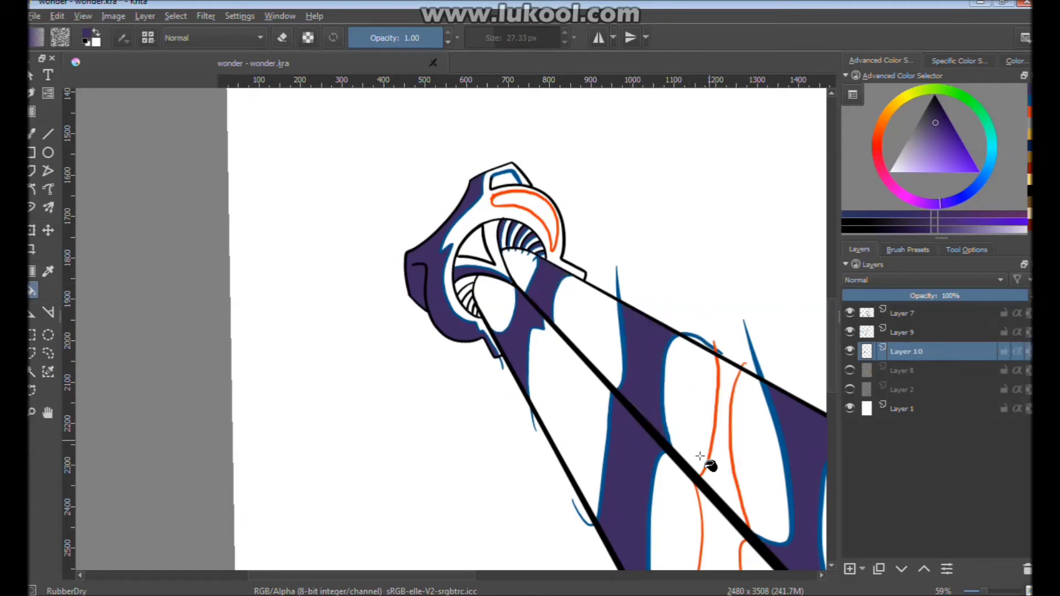
Fill the orange-outlined guard band yellow, then sample dark purple back from the drawing
{"action": "left_click", "coordinate": [903, 99]}
{"action": "left_click", "coordinate": [933, 173]}
{"action": "left_click", "coordinate": [521, 199]}
{"action": "left_click", "coordinate": [442, 262], "text": "ctrl"}
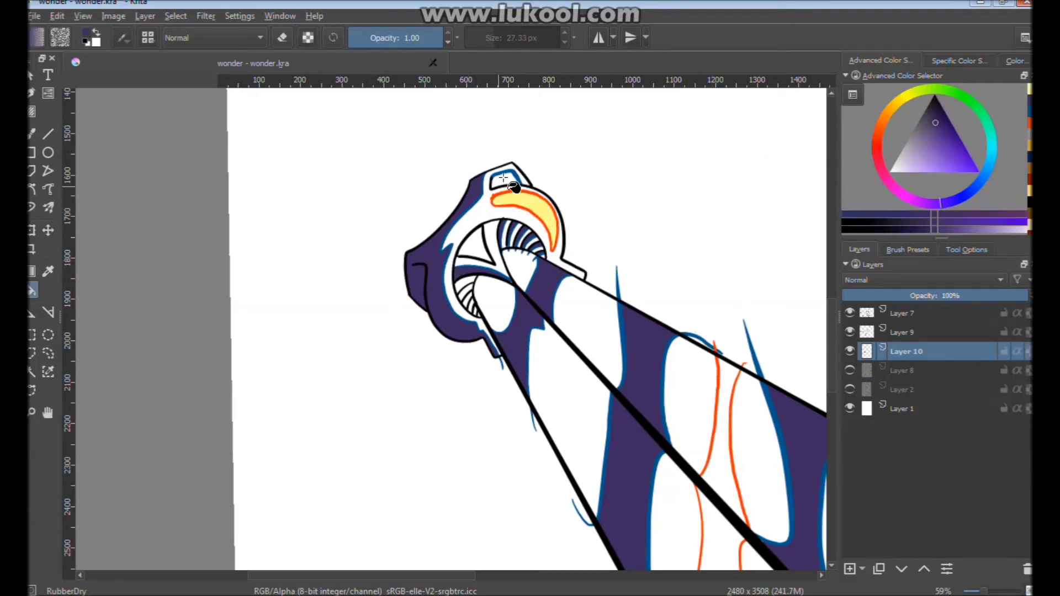
Fill three blade bands inside the orange outlines with very light grey
{"action": "left_click_drag", "start_coordinate": [638, 284], "coordinate": [410, 157]}
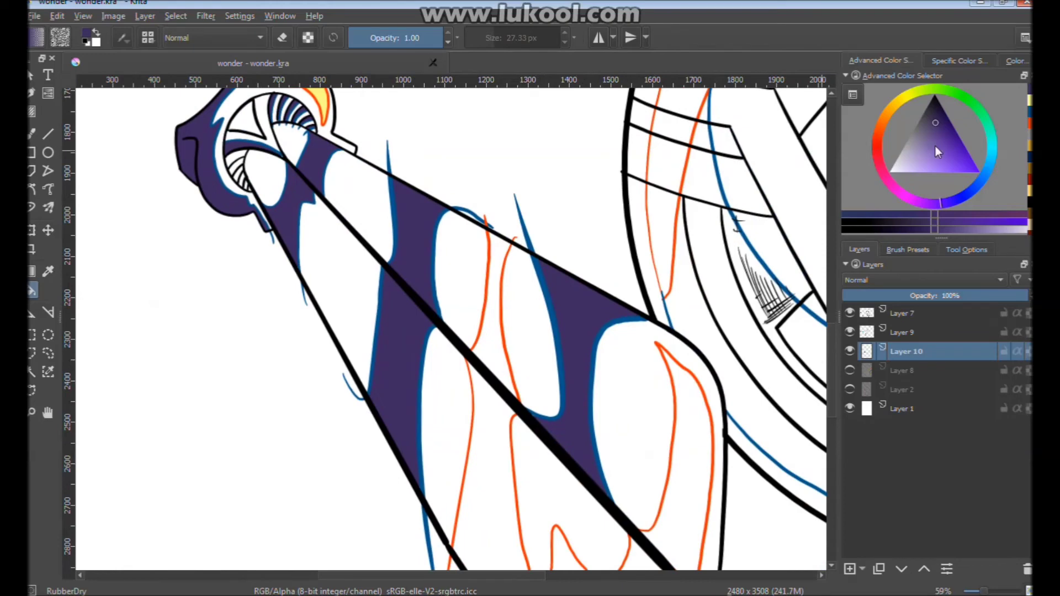
{"action": "left_click", "coordinate": [898, 155]}
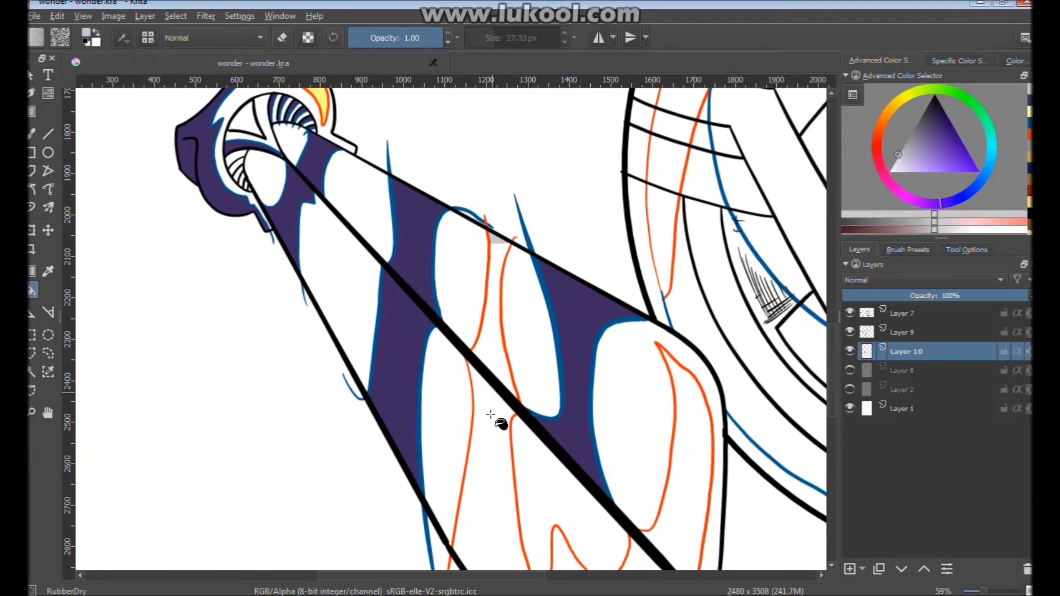
{"action": "left_click", "coordinate": [491, 391]}
{"action": "left_click", "coordinate": [577, 555]}
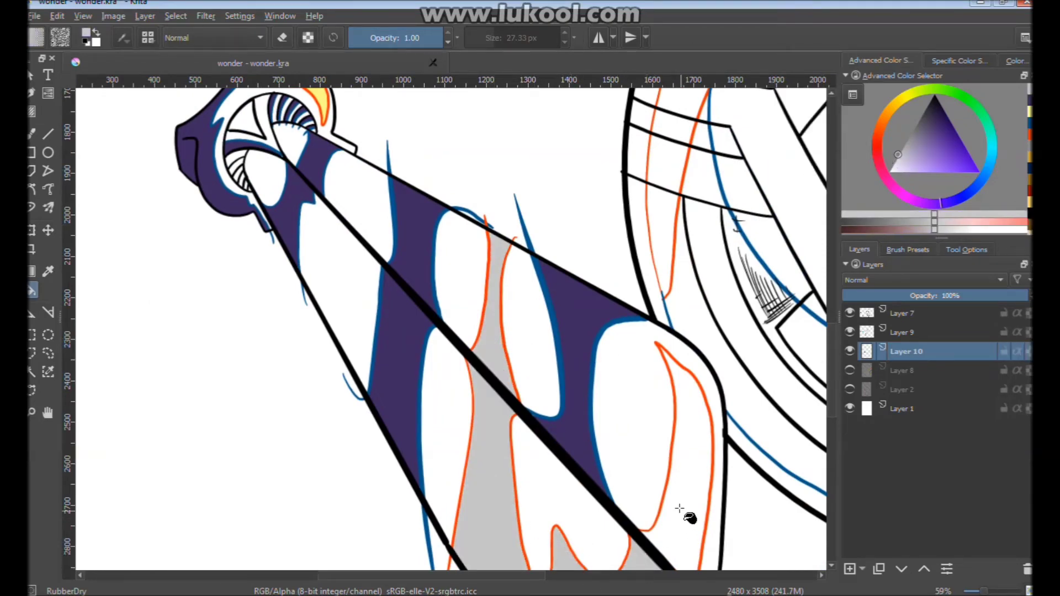
{"action": "left_click", "coordinate": [694, 470]}
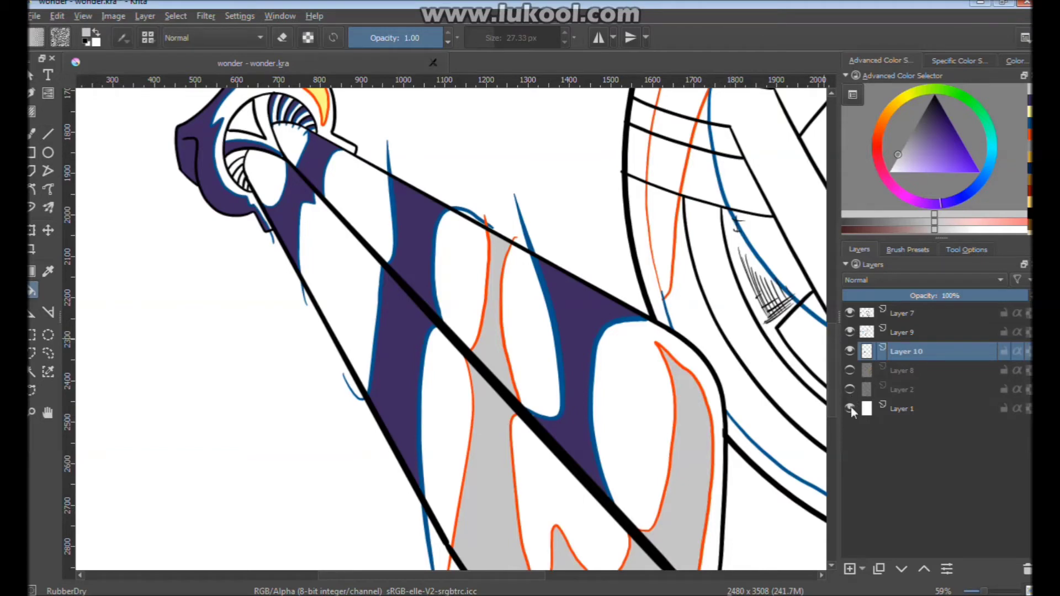
Show Layer 8's shield colours, compare with Layer 9 guides, and select Layer 8
{"action": "left_click", "coordinate": [849, 371]}
{"action": "left_click", "coordinate": [849, 332]}
{"action": "mouse_move", "coordinate": [693, 301]}
{"action": "left_mouse_down"}
{"action": "mouse_move", "coordinate": [646, 344]}
{"action": "mouse_move", "coordinate": [484, 335]}
{"action": "mouse_move", "coordinate": [643, 315]}
{"action": "left_mouse_up"}
{"action": "left_click", "coordinate": [850, 332]}
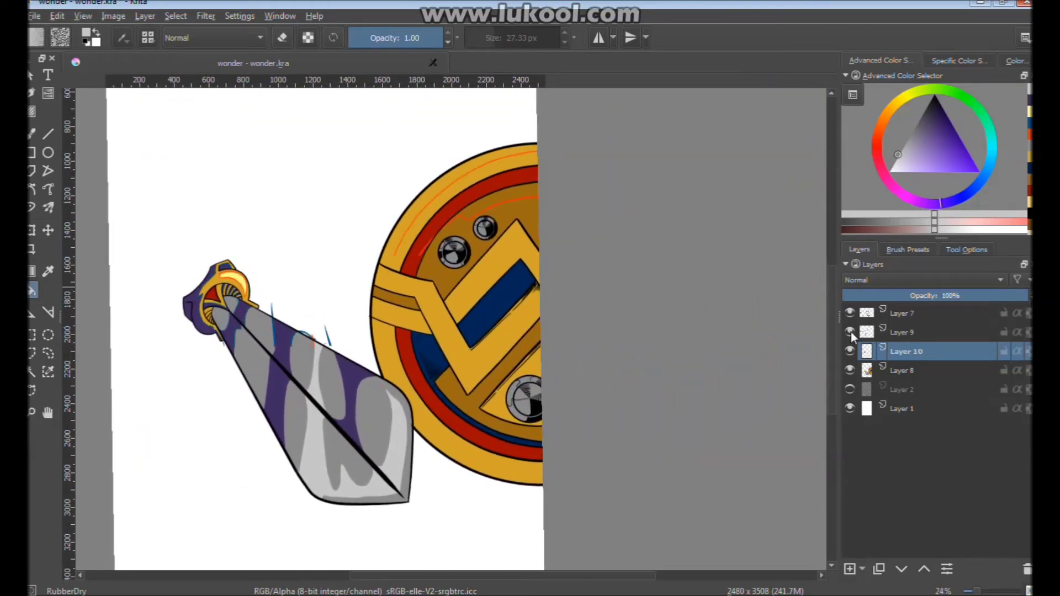
{"action": "left_click", "coordinate": [904, 371]}
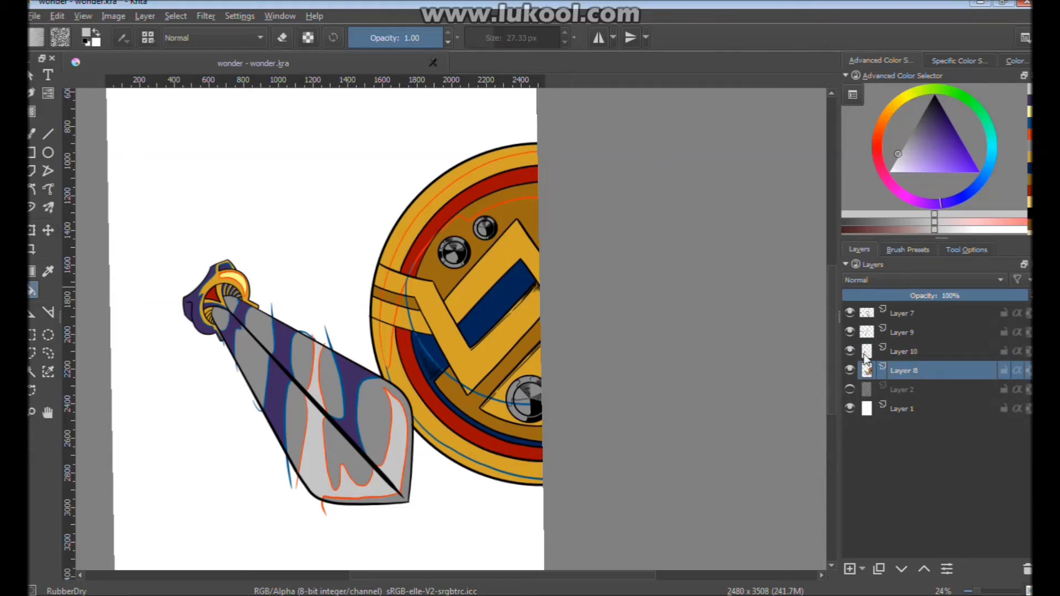
Hide Layer 8's shield colours and make Layer 10 the active layer
{"action": "left_click", "coordinate": [905, 332]}
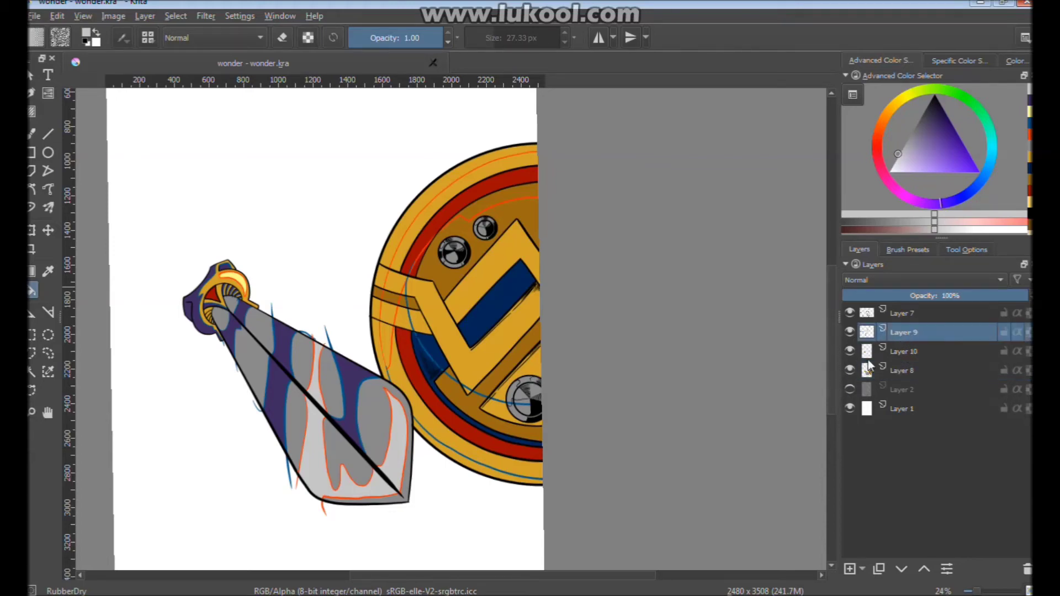
{"action": "left_click", "coordinate": [850, 370]}
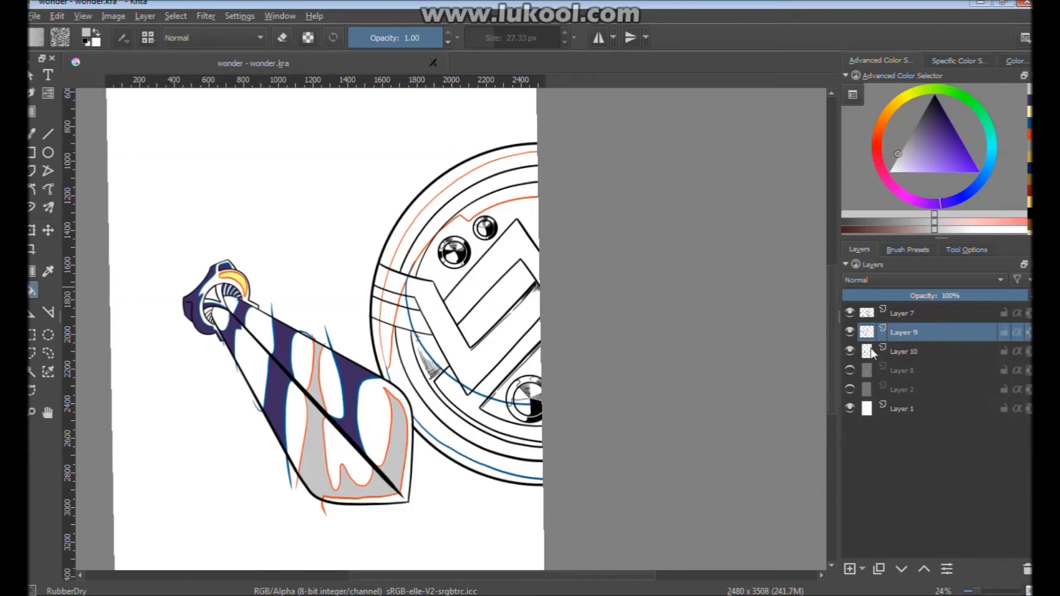
{"action": "left_click", "coordinate": [851, 351]}
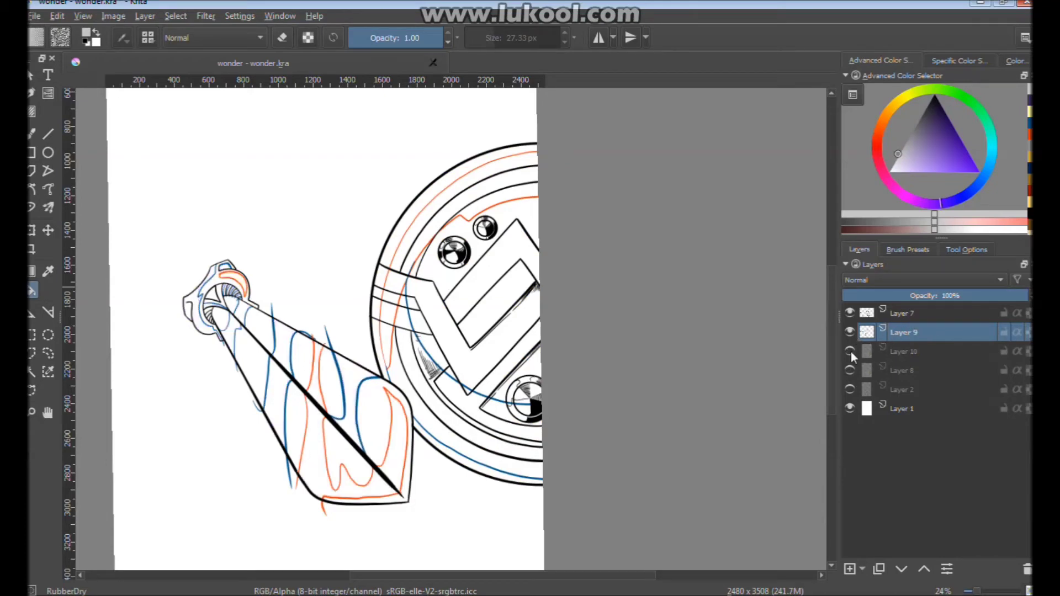
{"action": "left_click", "coordinate": [920, 350]}
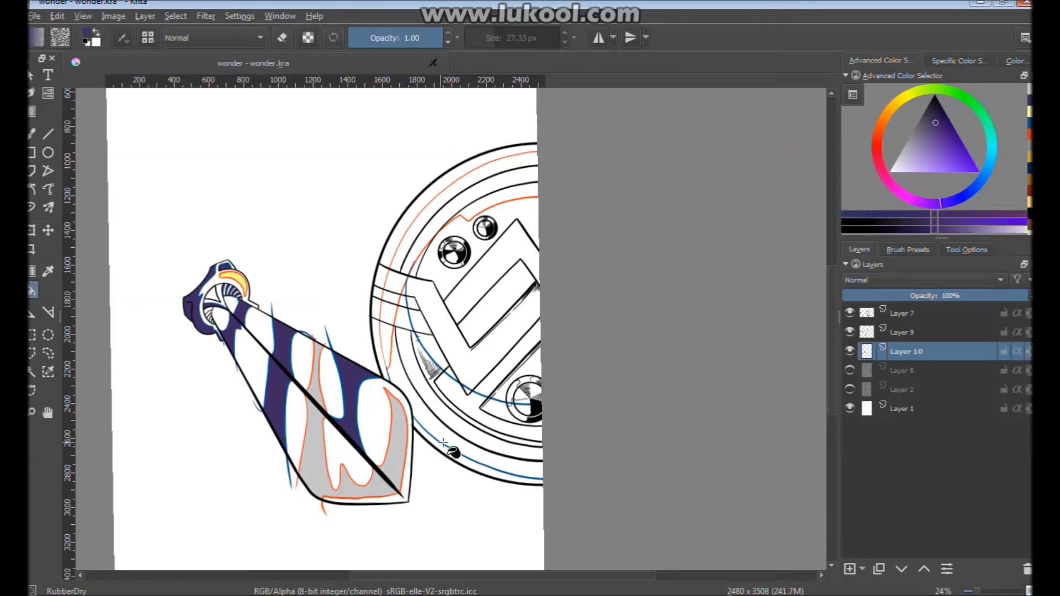
Fill the shield's outer ring band, upper narrow band and three wedges dark purple
{"action": "left_click", "coordinate": [440, 425]}
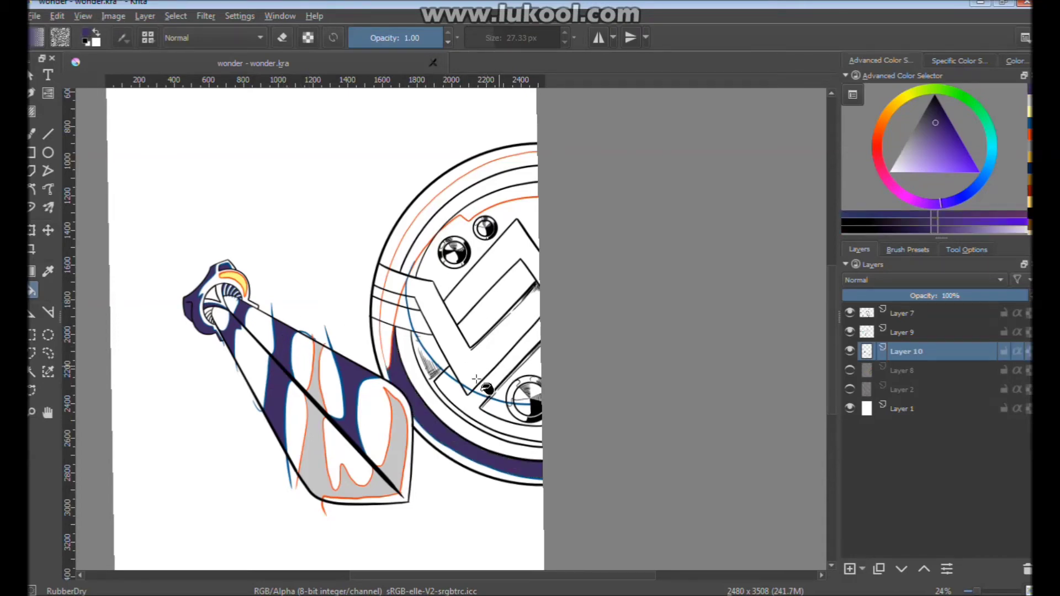
{"action": "left_click", "coordinate": [474, 402]}
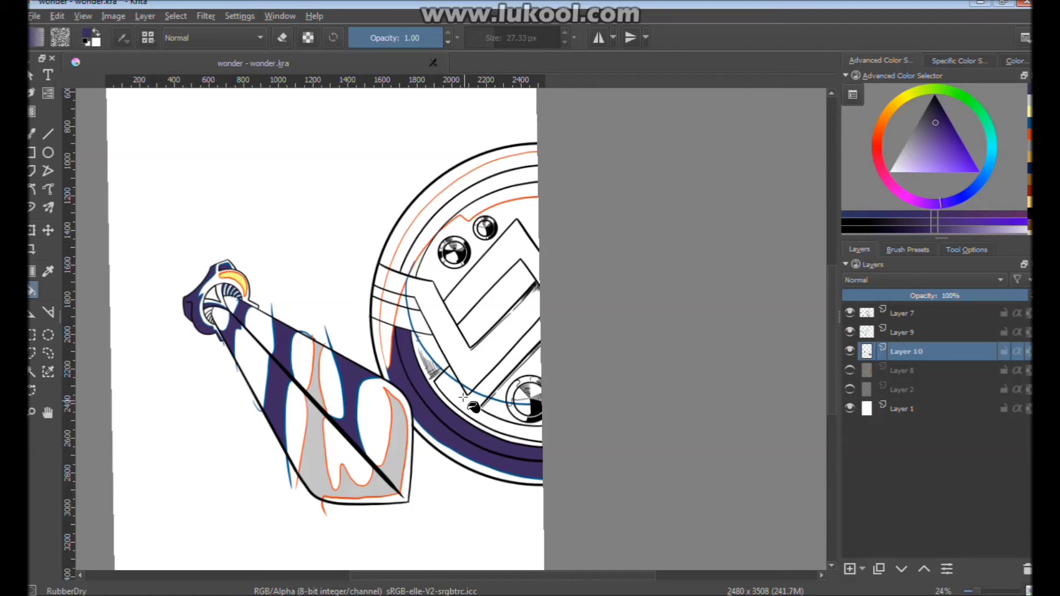
{"action": "left_click", "coordinate": [402, 298]}
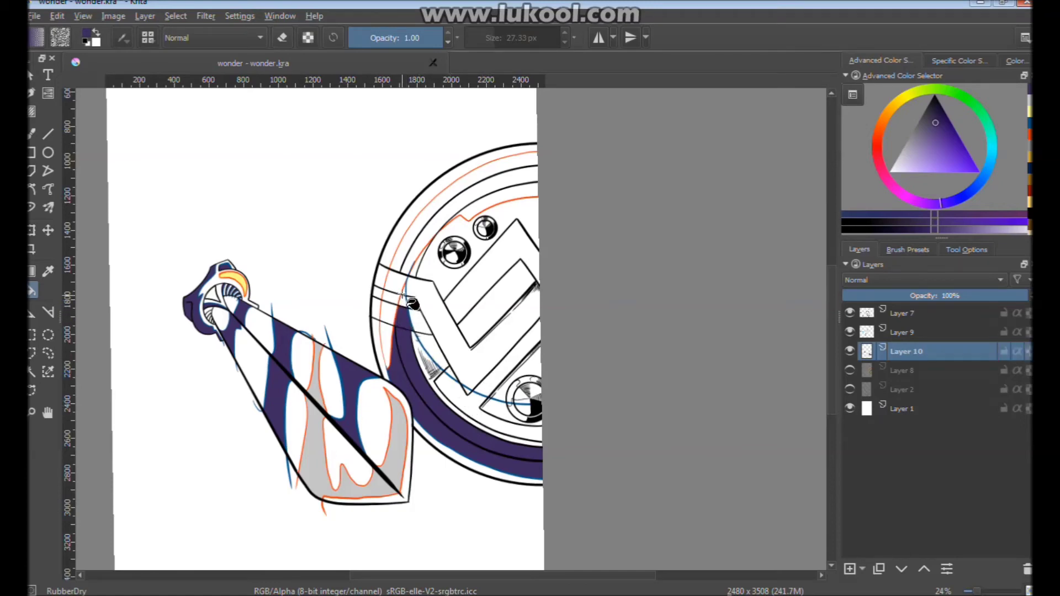
{"action": "left_click", "coordinate": [493, 414]}
{"action": "left_click", "coordinate": [442, 395]}
{"action": "left_click", "coordinate": [436, 367]}
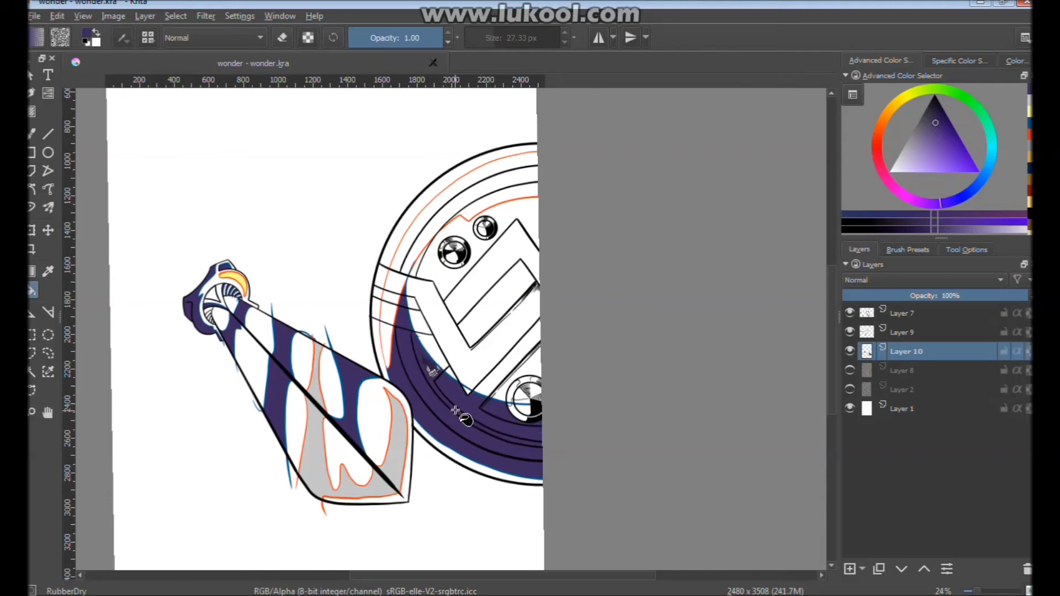
{"action": "scroll", "coordinate": [436, 365], "scroll_direction": "up", "scroll_amount": 3}
{"action": "scroll", "coordinate": [429, 331], "scroll_direction": "up", "scroll_amount": 2}
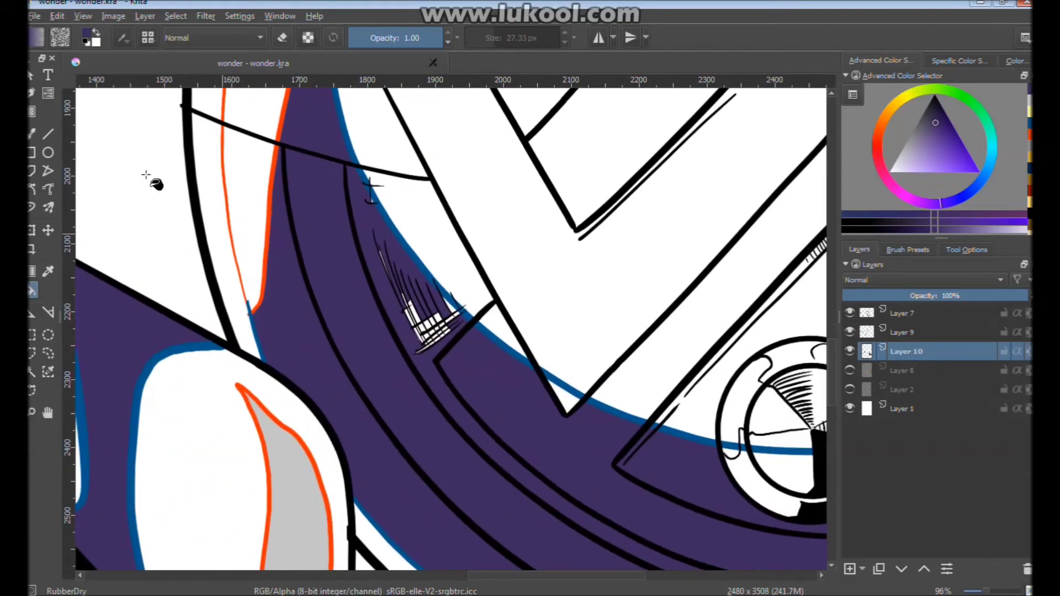
Brush purple over the white streaks in the hatching and around the emblem ring
{"action": "key", "text": "b"}
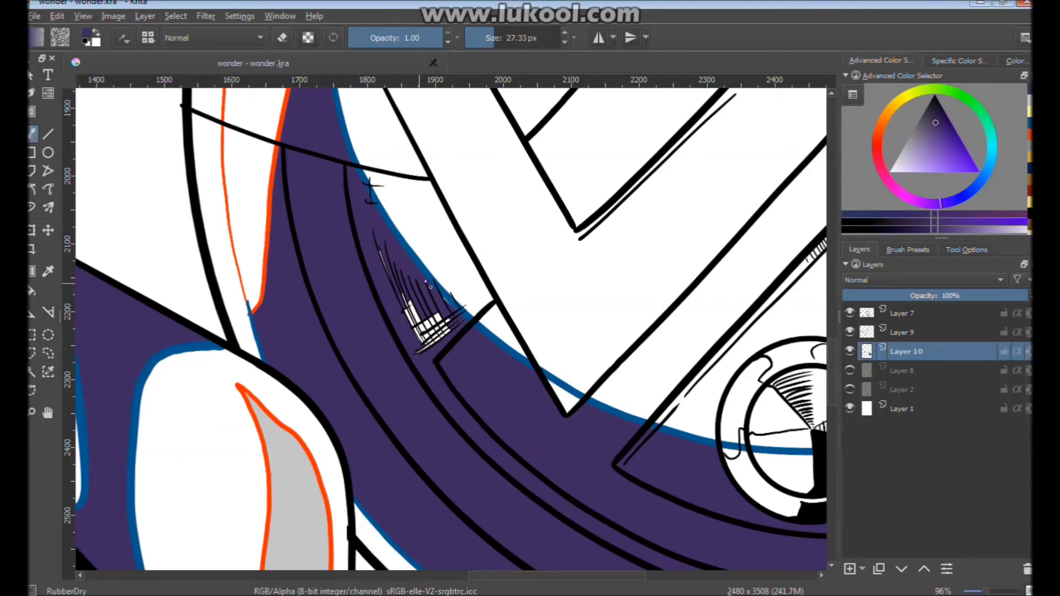
{"action": "mouse_move", "coordinate": [470, 342]}
{"action": "left_mouse_down"}
{"action": "mouse_move", "coordinate": [416, 292]}
{"action": "mouse_move", "coordinate": [414, 343]}
{"action": "left_mouse_up"}
{"action": "scroll", "coordinate": [508, 247], "scroll_direction": "down", "scroll_amount": 4}
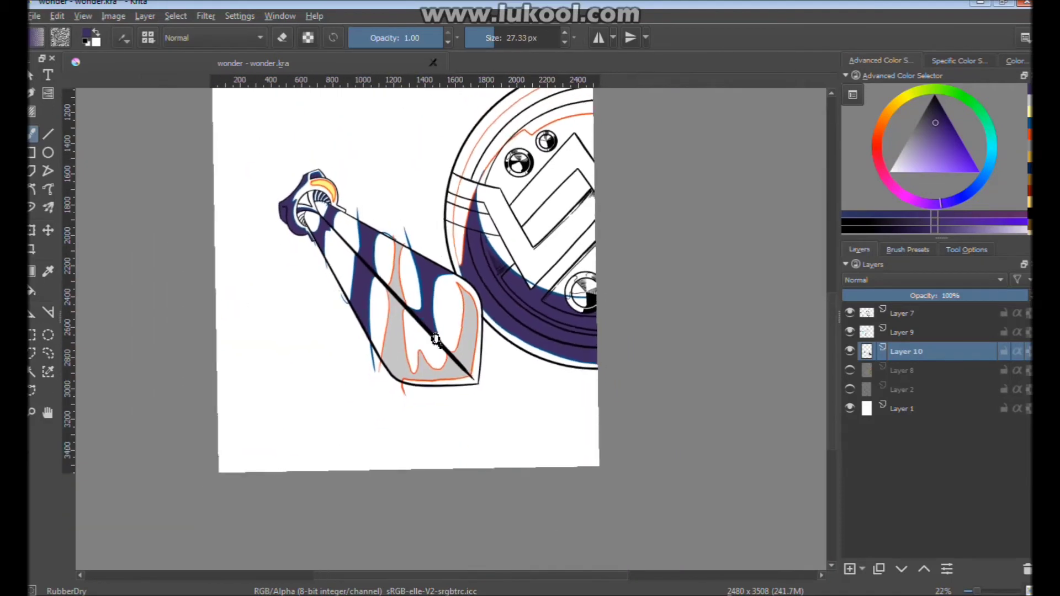
{"action": "scroll", "coordinate": [617, 293], "scroll_direction": "up", "scroll_amount": 3}
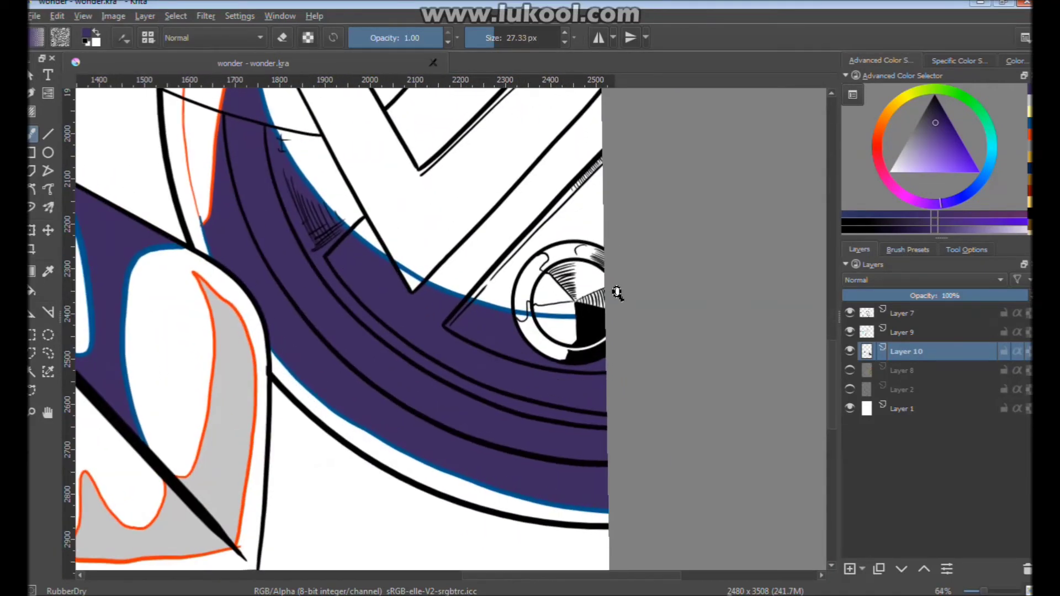
{"action": "scroll", "coordinate": [618, 293], "scroll_direction": "up", "scroll_amount": 2}
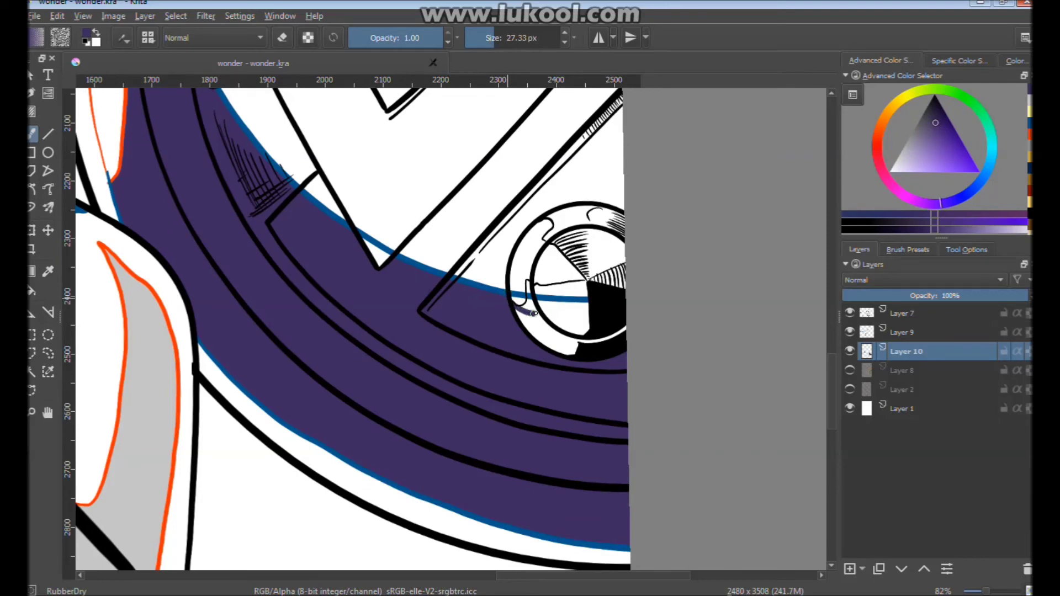
{"action": "mouse_move", "coordinate": [533, 314]}
{"action": "left_mouse_down"}
{"action": "mouse_move", "coordinate": [579, 311]}
{"action": "mouse_move", "coordinate": [552, 331]}
{"action": "left_mouse_up"}
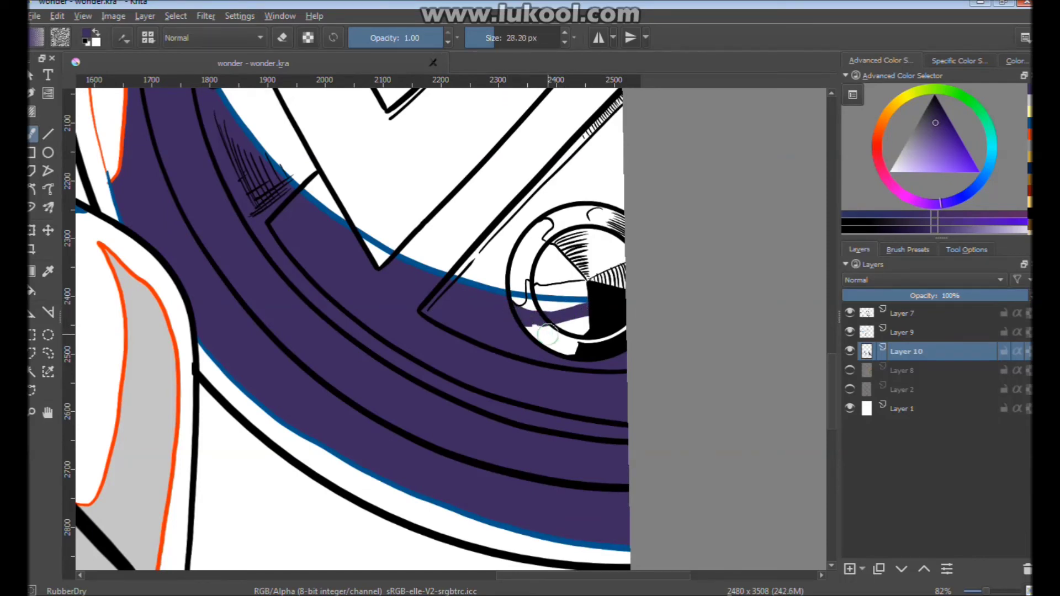
{"action": "mouse_move", "coordinate": [575, 371]}
{"action": "left_mouse_down"}
{"action": "mouse_move", "coordinate": [604, 326]}
{"action": "mouse_move", "coordinate": [530, 322]}
{"action": "left_mouse_up"}
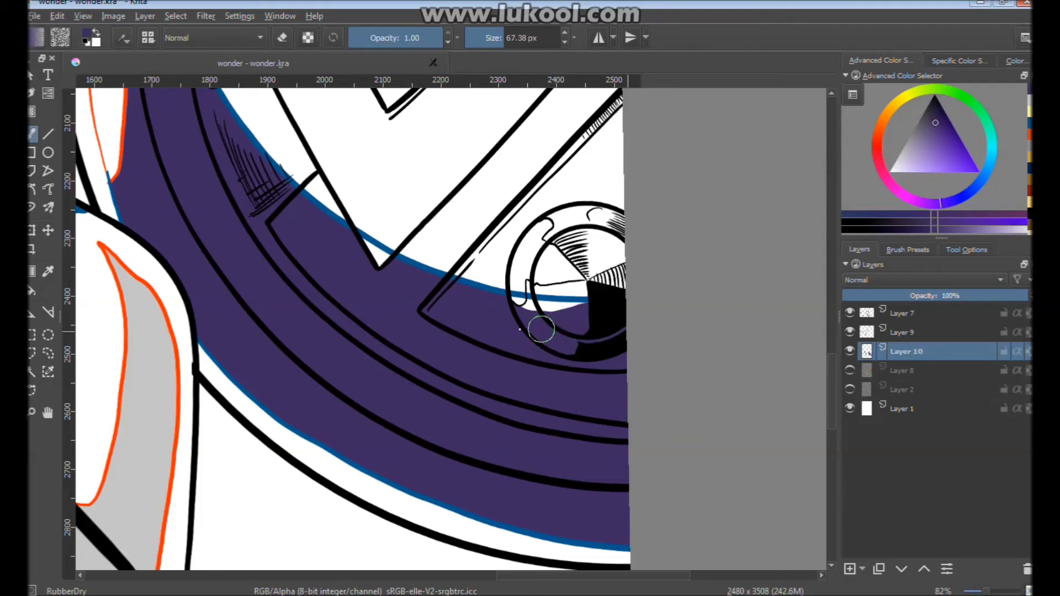
{"action": "mouse_move", "coordinate": [421, 251]}
{"action": "left_mouse_down"}
{"action": "mouse_move", "coordinate": [386, 351]}
{"action": "mouse_move", "coordinate": [346, 356]}
{"action": "left_mouse_up"}
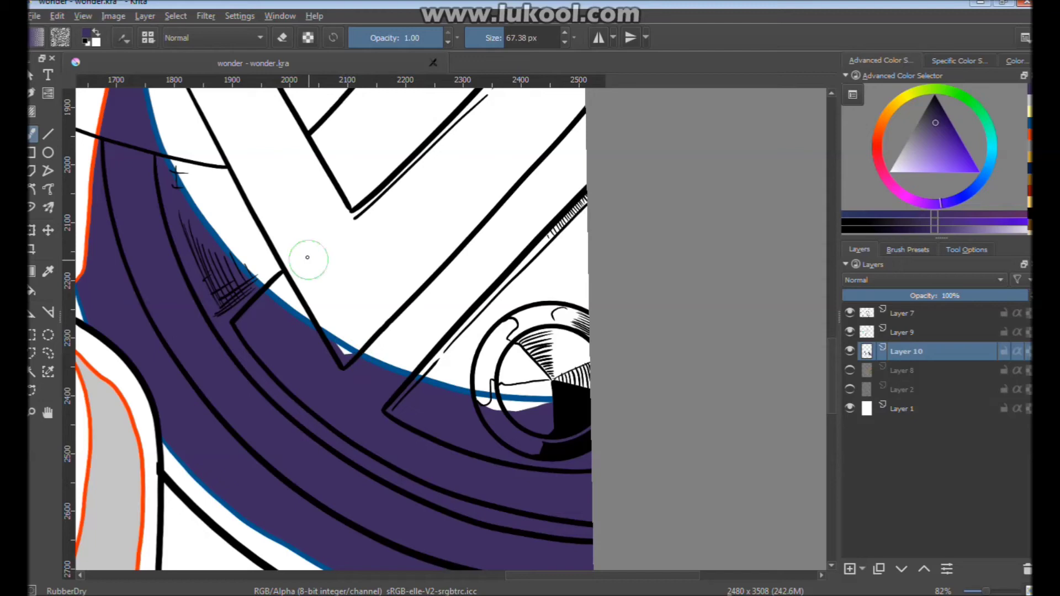
Return to the Fill tool and sample yellow from the drawing
{"action": "scroll", "coordinate": [367, 315], "scroll_direction": "down", "scroll_amount": 1}
{"action": "scroll", "coordinate": [372, 312], "scroll_direction": "down", "scroll_amount": 2}
{"action": "scroll", "coordinate": [343, 279], "scroll_direction": "down", "scroll_amount": 1}
{"action": "scroll", "coordinate": [343, 279], "scroll_direction": "down", "scroll_amount": 3}
{"action": "scroll", "coordinate": [337, 273], "scroll_direction": "up", "scroll_amount": 1}
{"action": "scroll", "coordinate": [333, 270], "scroll_direction": "up", "scroll_amount": 1}
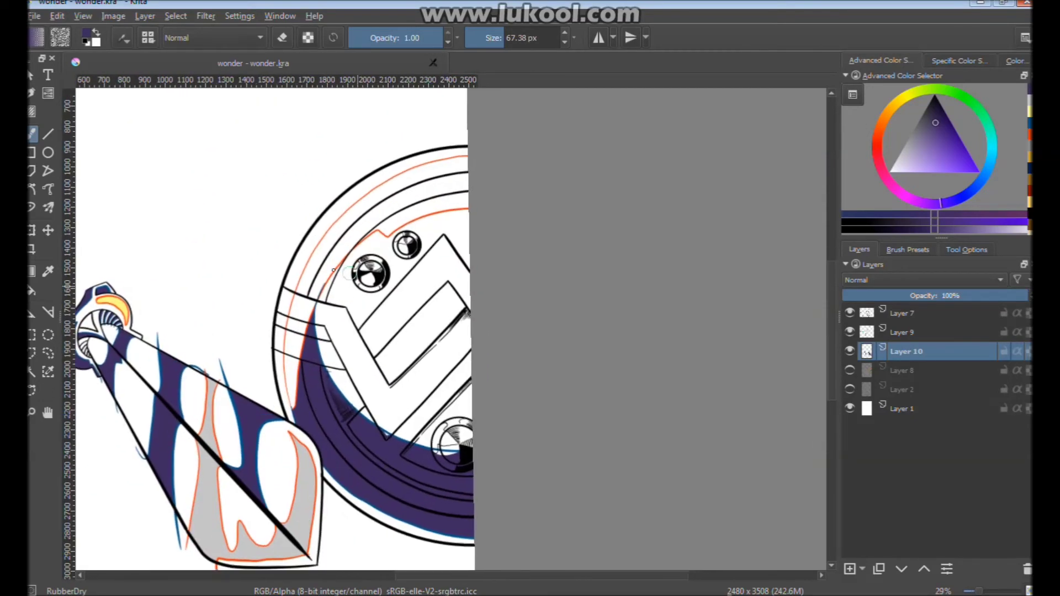
{"action": "left_click", "coordinate": [32, 290]}
{"action": "left_click", "coordinate": [118, 299], "text": "ctrl"}
Fill the shield's upper and left ring bands yellow
{"action": "left_click", "coordinate": [411, 212]}
{"action": "left_click", "coordinate": [390, 190]}
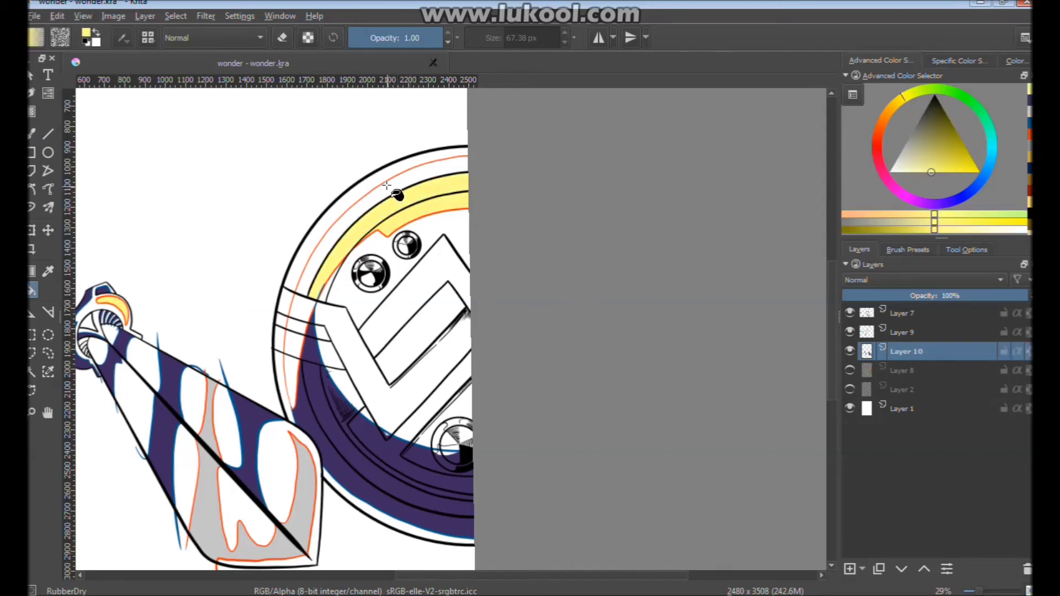
{"action": "left_click", "coordinate": [387, 200]}
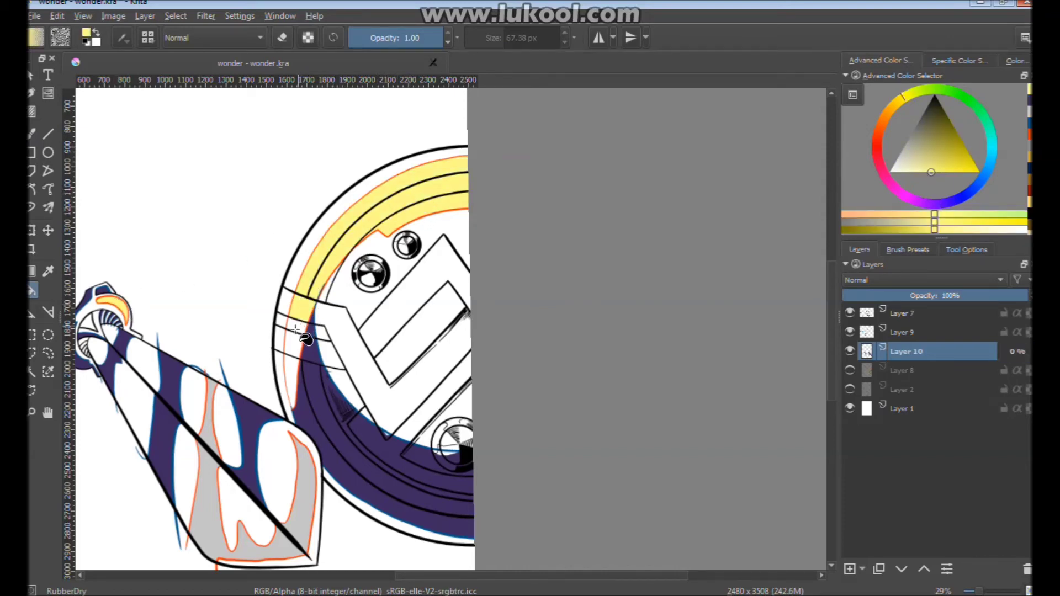
{"action": "left_click", "coordinate": [298, 331]}
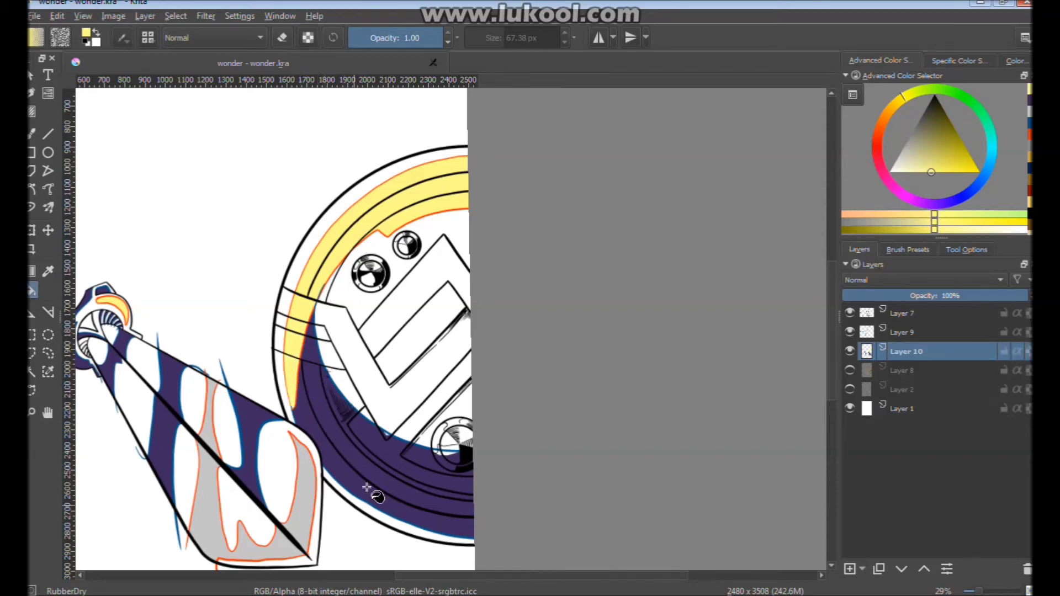
Hide Layer 9's orange and blue outlines and show Layer 8's colour fills
{"action": "left_click", "coordinate": [32, 80]}
{"action": "left_click", "coordinate": [849, 332]}
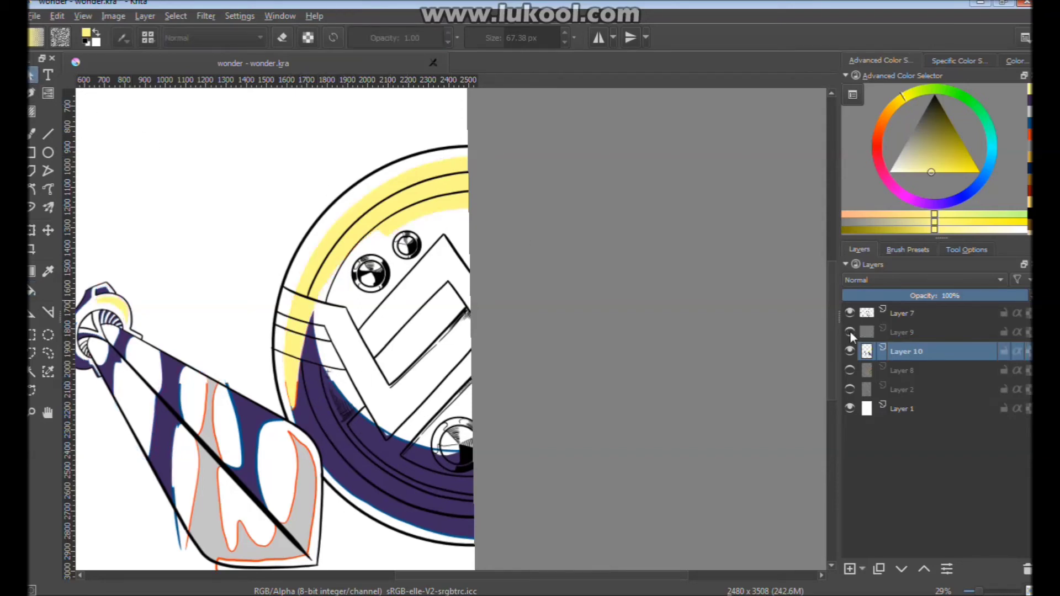
{"action": "left_click", "coordinate": [849, 371]}
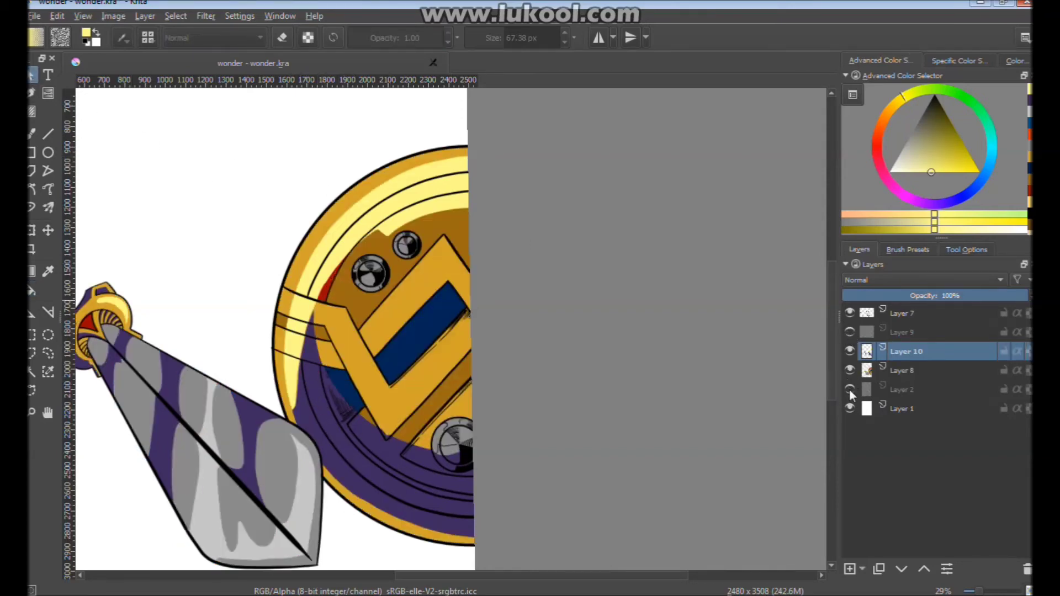
{"action": "left_click_drag", "start_coordinate": [402, 312], "coordinate": [365, 364]}
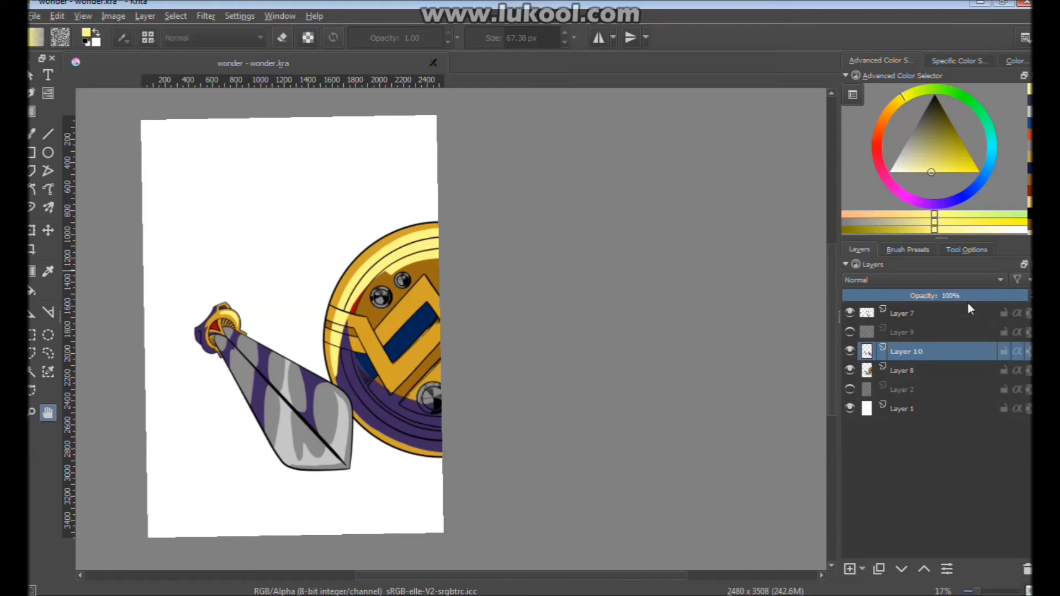
Set Layer 10's blending mode to Grain Merge in the Layers docker
{"action": "left_click", "coordinate": [996, 280]}
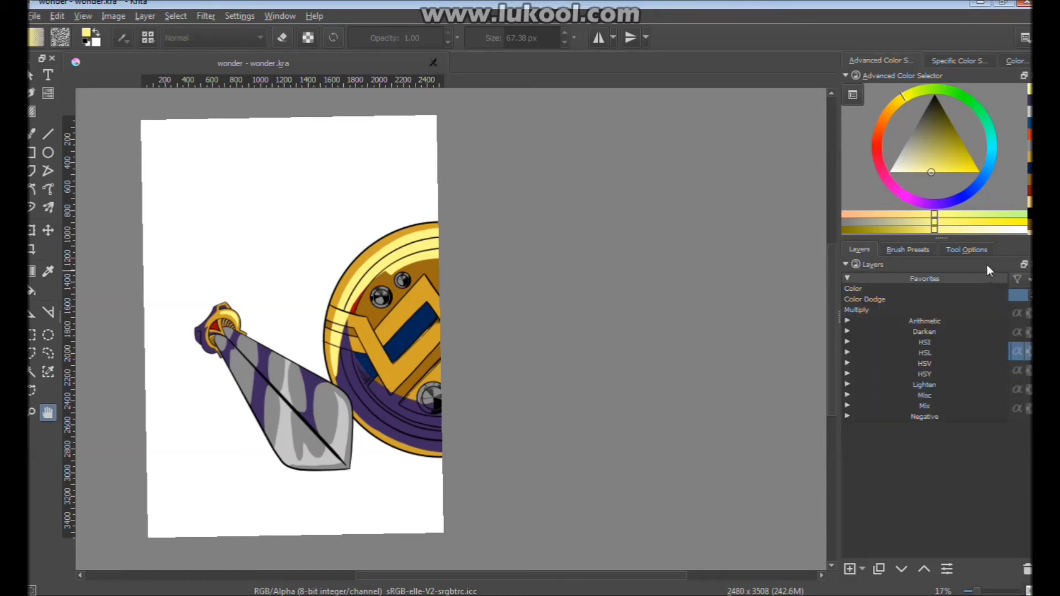
{"action": "left_click", "coordinate": [985, 265]}
{"action": "scroll", "coordinate": [981, 281], "scroll_direction": "down", "scroll_amount": 2}
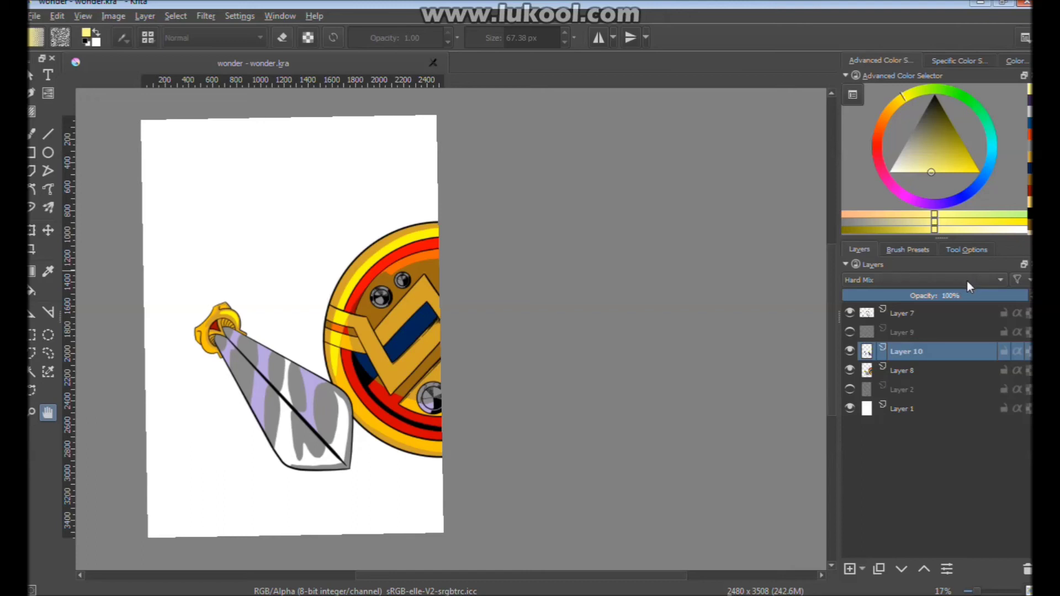
{"action": "scroll", "coordinate": [966, 281], "scroll_direction": "up", "scroll_amount": 1}
{"action": "scroll", "coordinate": [968, 282], "scroll_direction": "up", "scroll_amount": 1}
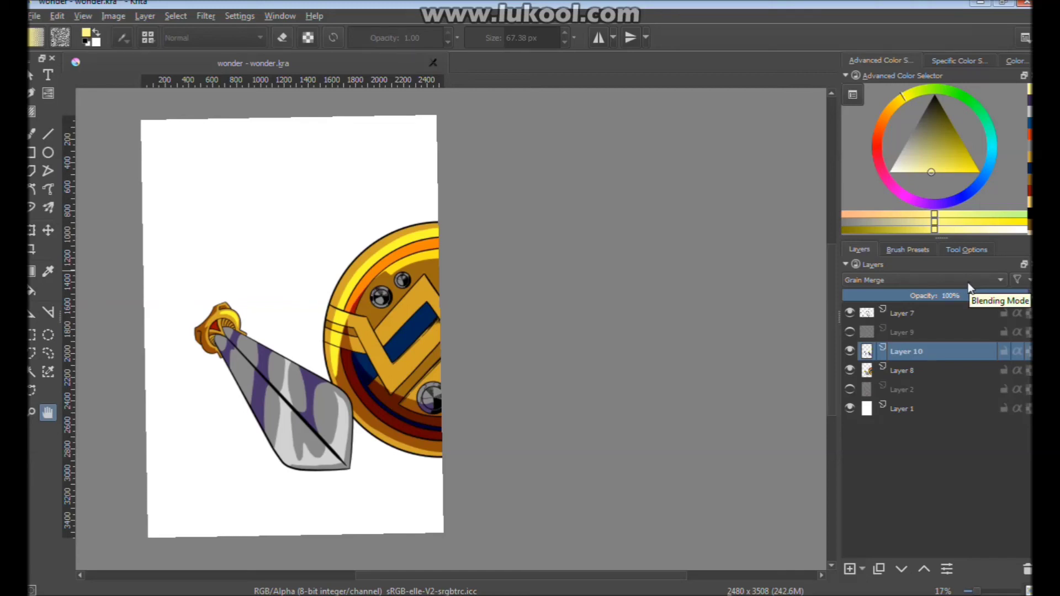
{"action": "scroll", "coordinate": [967, 282], "scroll_direction": "up", "scroll_amount": 1}
{"action": "scroll", "coordinate": [968, 282], "scroll_direction": "down", "scroll_amount": 1}
{"action": "scroll", "coordinate": [967, 282], "scroll_direction": "up", "scroll_amount": 1}
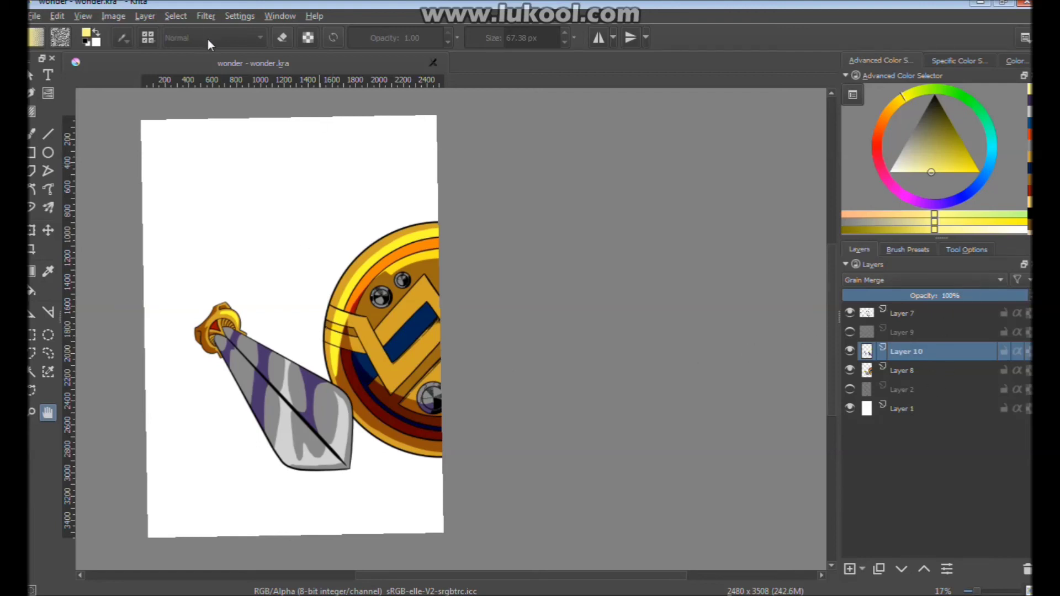
Apply Color Adjustment curves to Layer 10: Blue lowered, Red top at 208, RGBA midpoint raised
{"action": "left_click", "coordinate": [179, 17]}
{"action": "mouse_move", "coordinate": [205, 16]}
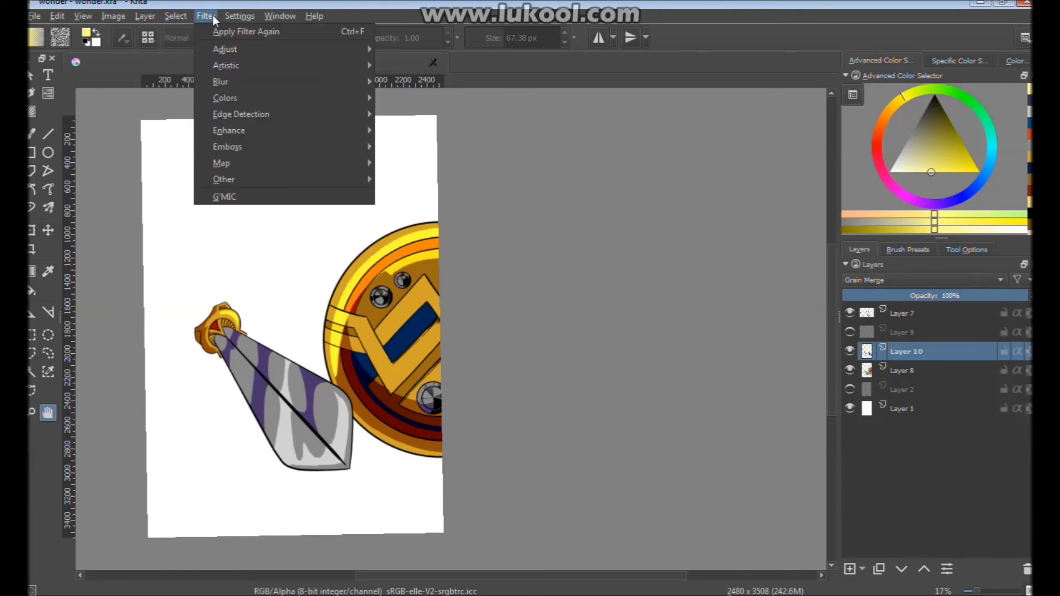
{"action": "mouse_move", "coordinate": [224, 49]}
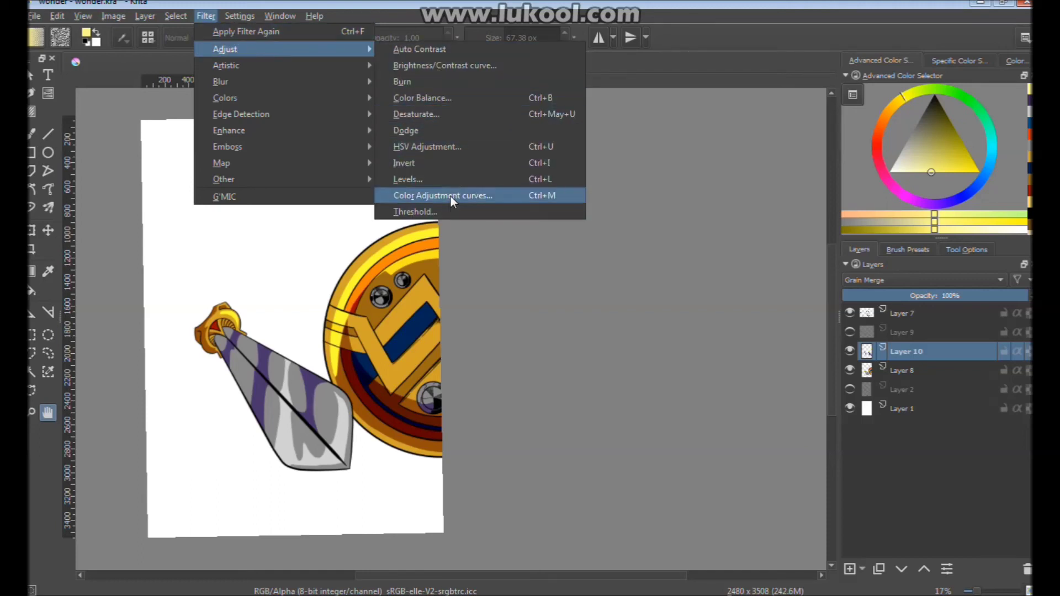
{"action": "left_click", "coordinate": [451, 197]}
{"action": "left_click_drag", "start_coordinate": [579, 151], "coordinate": [763, 134]}
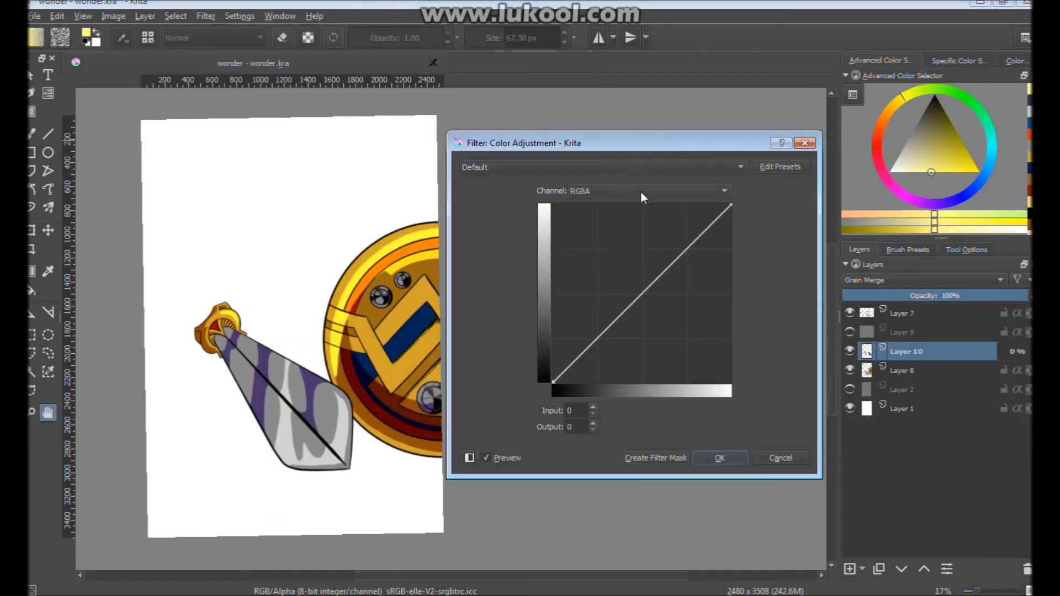
{"action": "left_click", "coordinate": [663, 198]}
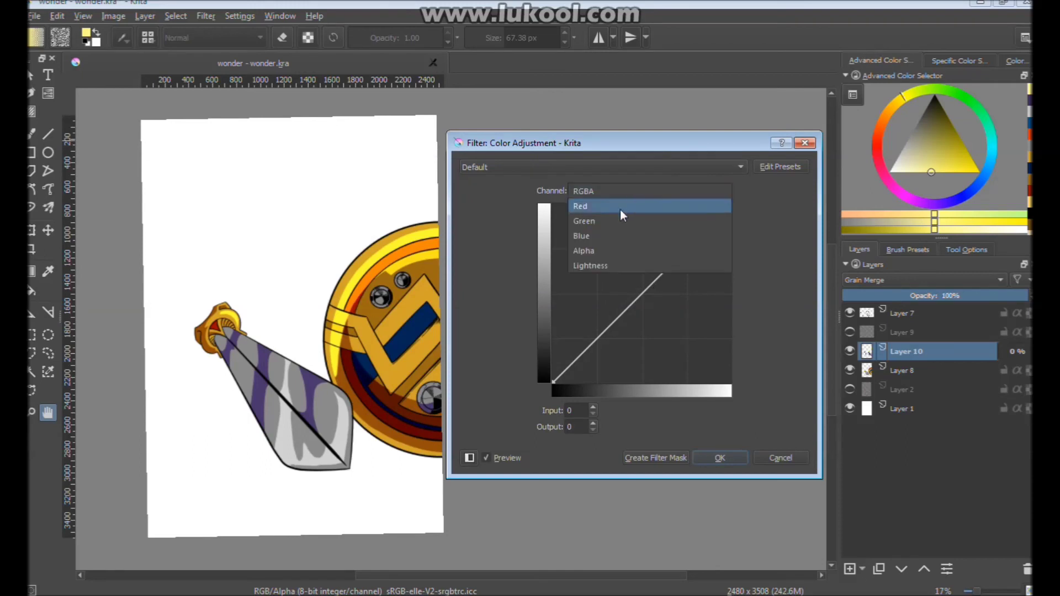
{"action": "left_click", "coordinate": [599, 235]}
{"action": "mouse_move", "coordinate": [648, 287]}
{"action": "left_mouse_down"}
{"action": "mouse_move", "coordinate": [654, 312]}
{"action": "mouse_move", "coordinate": [624, 282]}
{"action": "mouse_move", "coordinate": [664, 307]}
{"action": "left_mouse_up"}
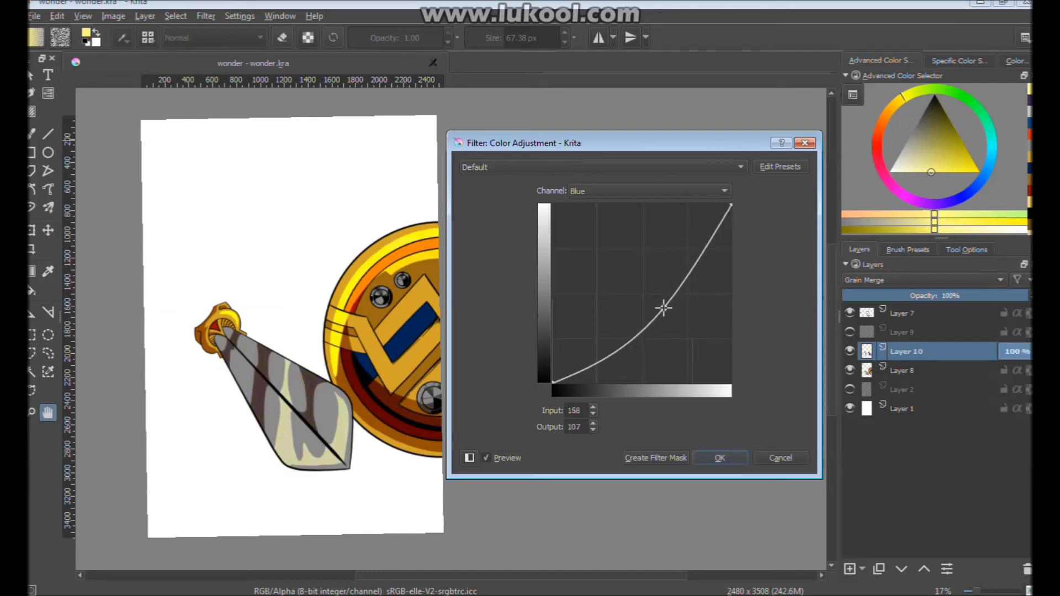
{"action": "left_click", "coordinate": [668, 190]}
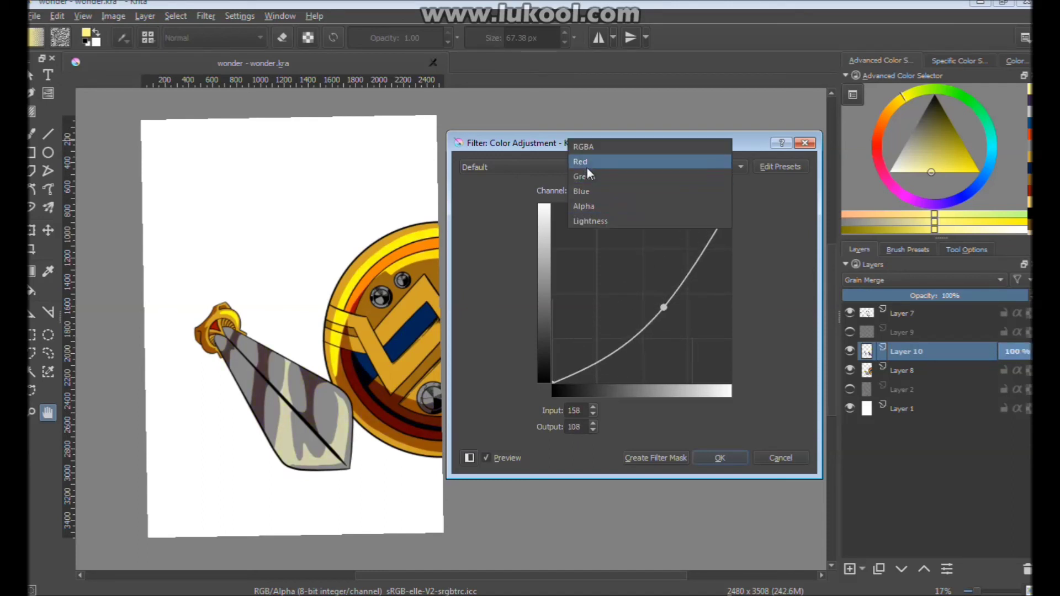
{"action": "left_click", "coordinate": [589, 163]}
{"action": "left_click_drag", "start_coordinate": [730, 203], "coordinate": [751, 229]}
{"action": "left_click", "coordinate": [663, 191]}
{"action": "left_click_drag", "start_coordinate": [637, 298], "coordinate": [634, 281]}
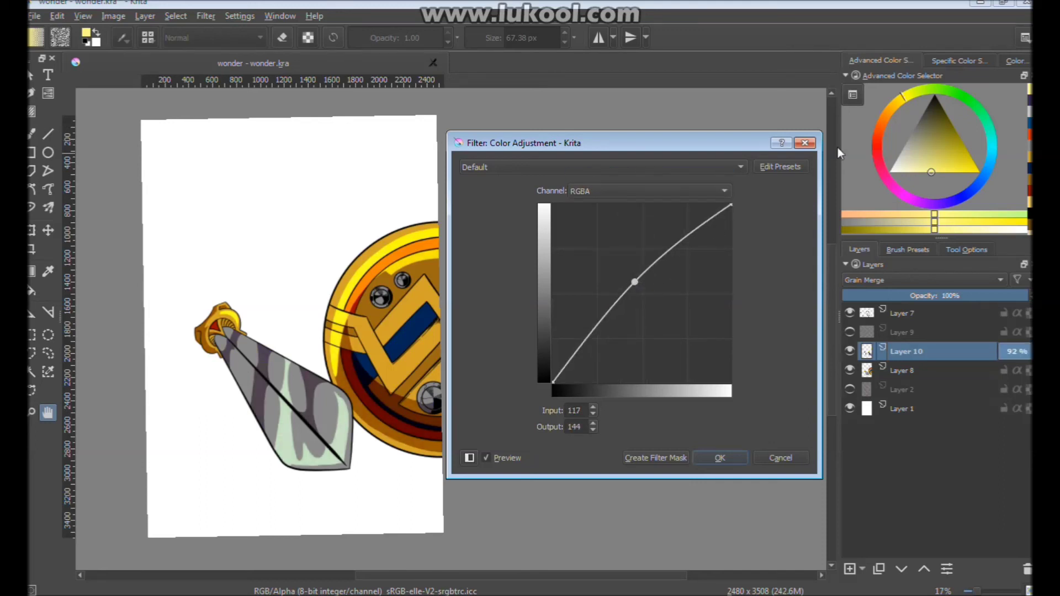
{"action": "left_click", "coordinate": [718, 457]}
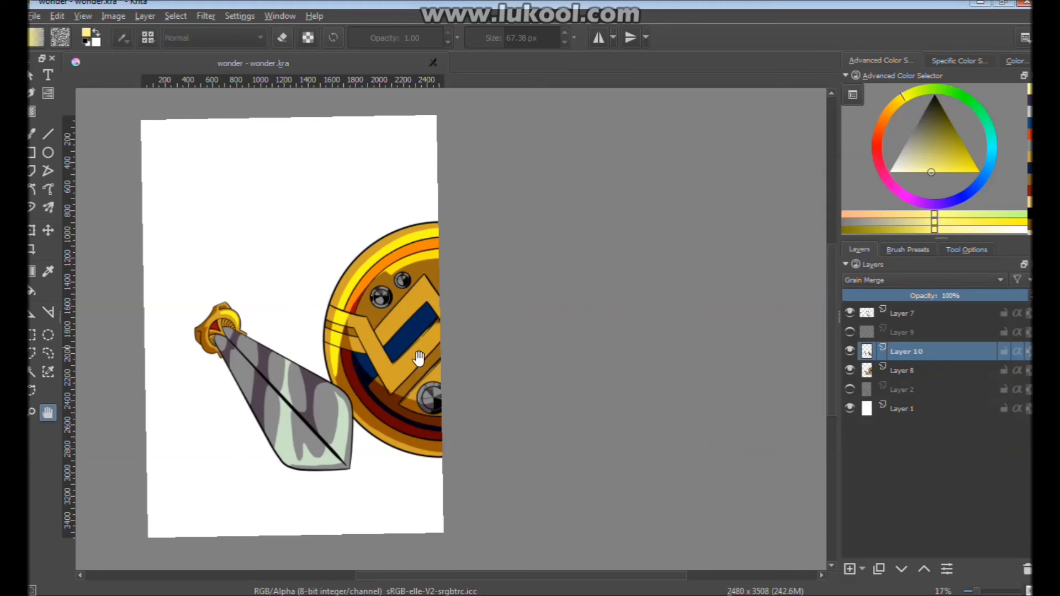
Lower Layer 10's opacity to 70% and preview the sketch and highlight layers
{"action": "scroll", "coordinate": [385, 330], "scroll_direction": "down", "scroll_amount": 2}
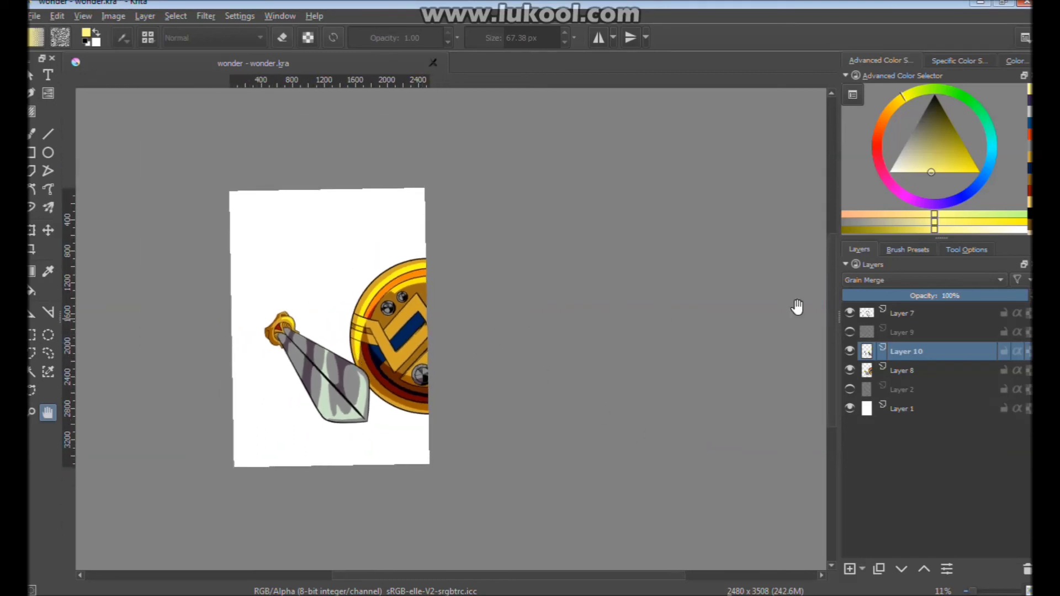
{"action": "left_click", "coordinate": [972, 295]}
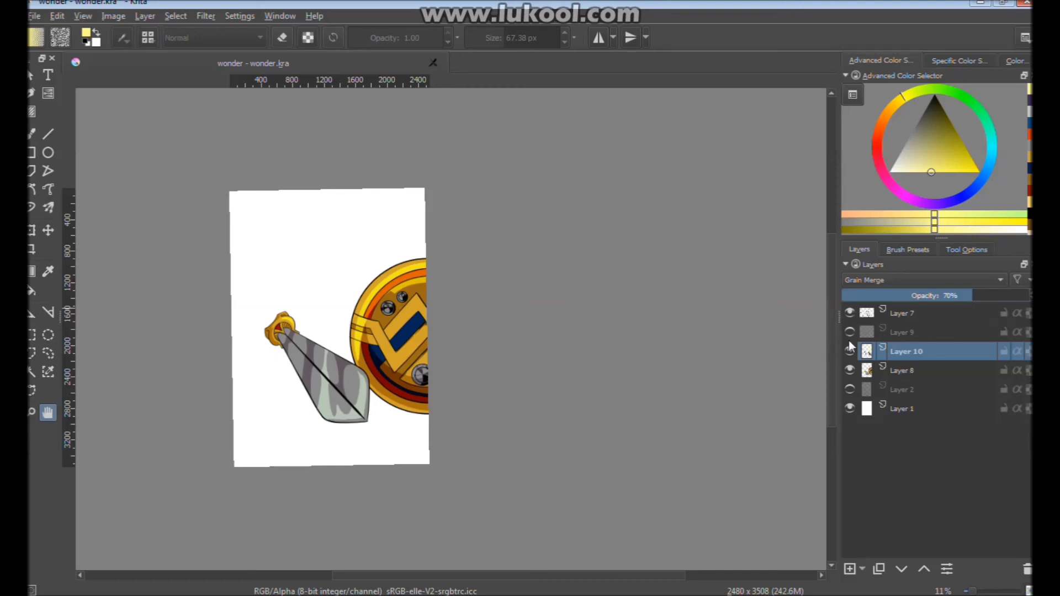
{"action": "left_click", "coordinate": [850, 390]}
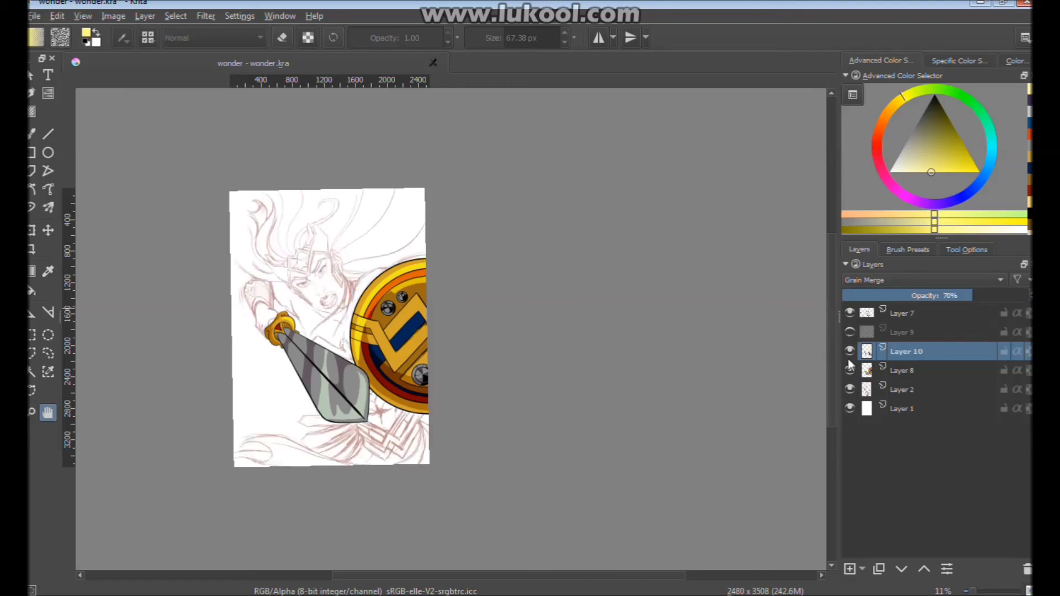
{"action": "left_click", "coordinate": [849, 332]}
{"action": "left_click", "coordinate": [850, 332]}
{"action": "left_click", "coordinate": [849, 389]}
Show Layers 7 and 2, keep Layer 9 hidden, and set Layer 2's opacity to 68%
{"action": "left_click", "coordinate": [850, 313]}
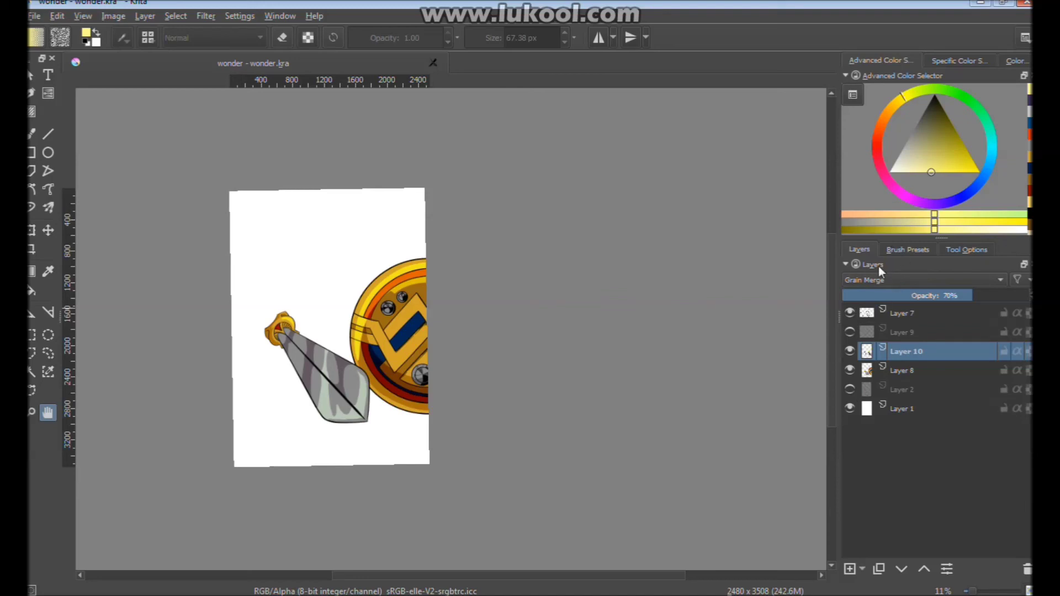
{"action": "left_click", "coordinate": [849, 333]}
{"action": "left_click", "coordinate": [850, 390]}
{"action": "left_click", "coordinate": [897, 390]}
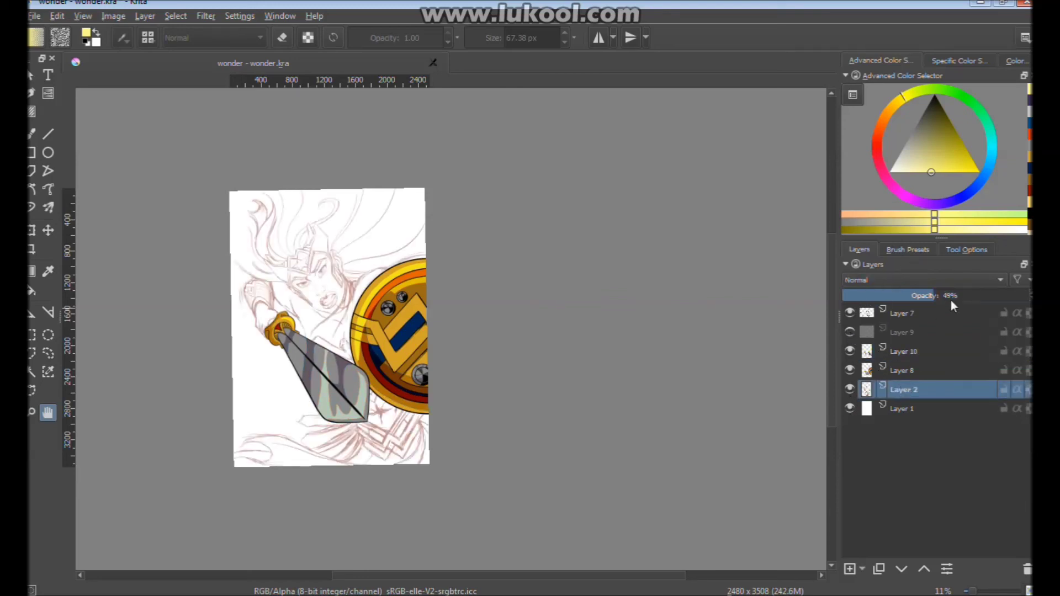
{"action": "left_click_drag", "start_coordinate": [966, 294], "coordinate": [962, 294]}
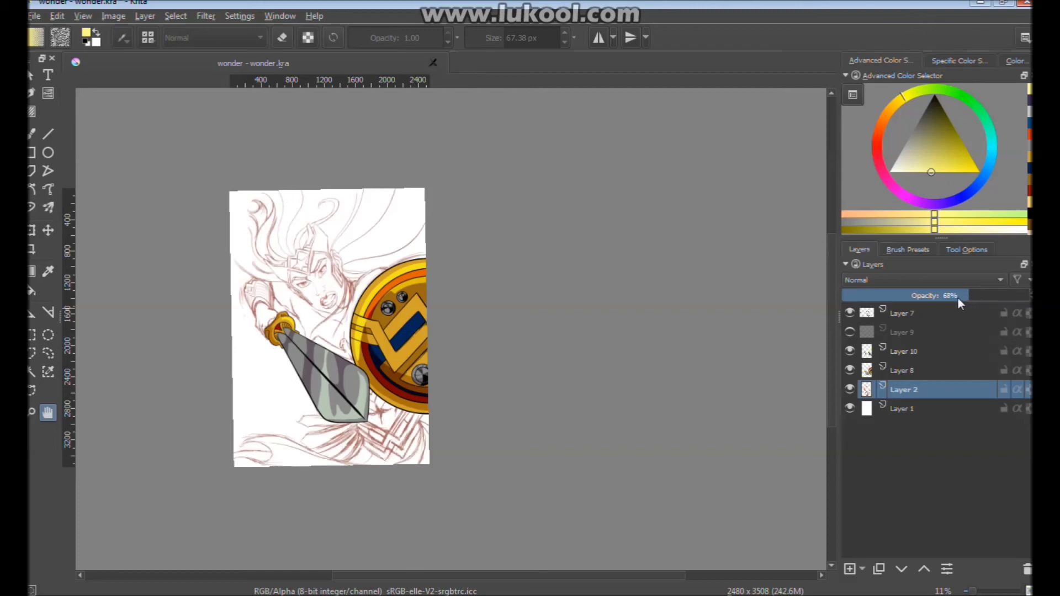
{"action": "scroll", "coordinate": [378, 282], "scroll_direction": "up", "scroll_amount": 3}
{"action": "scroll", "coordinate": [378, 281], "scroll_direction": "down", "scroll_amount": 2}
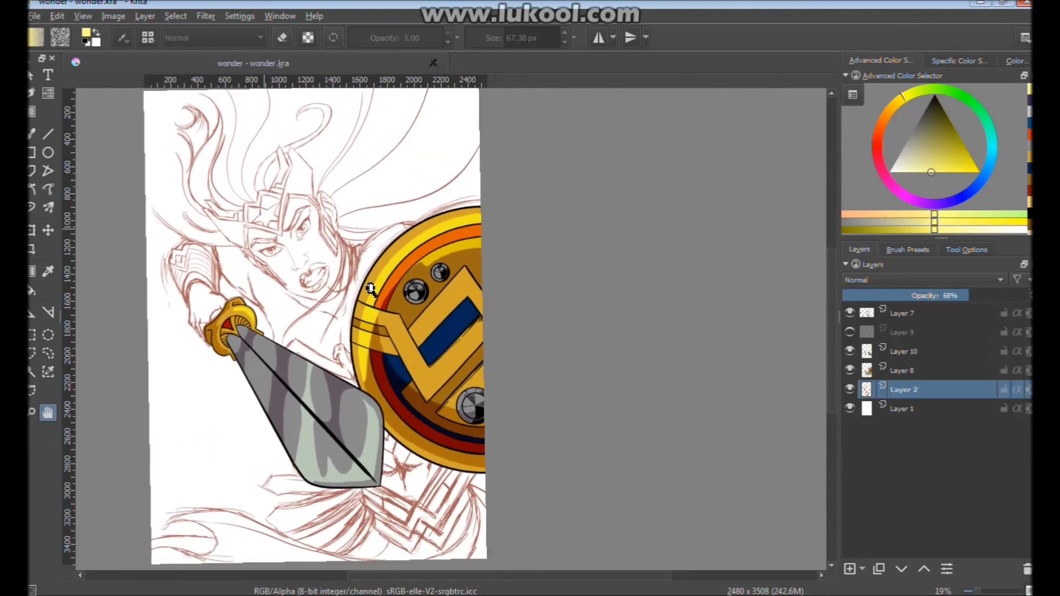
{"action": "left_click_drag", "start_coordinate": [394, 282], "coordinate": [472, 292]}
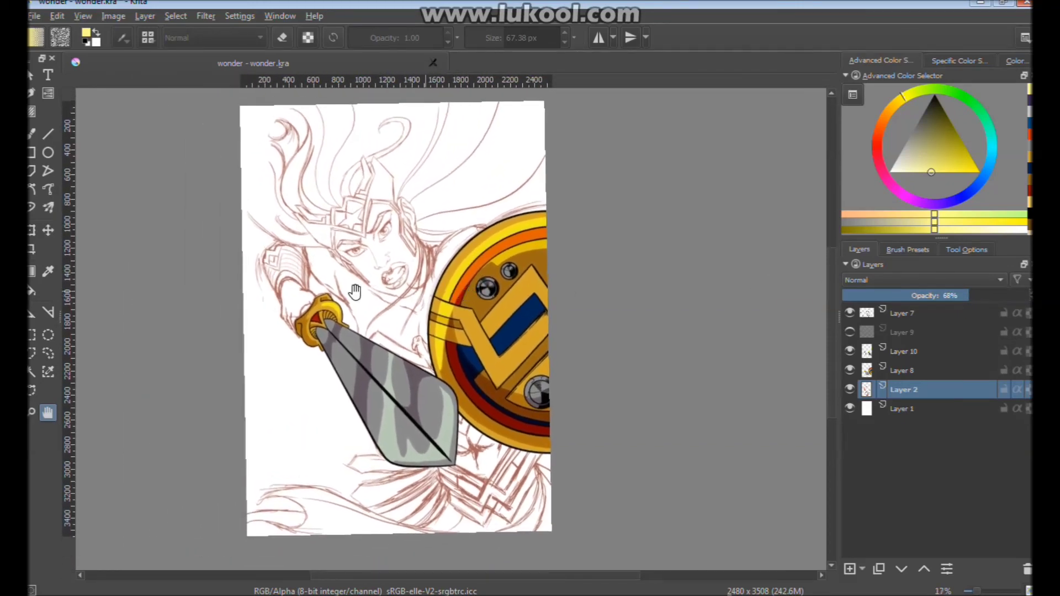